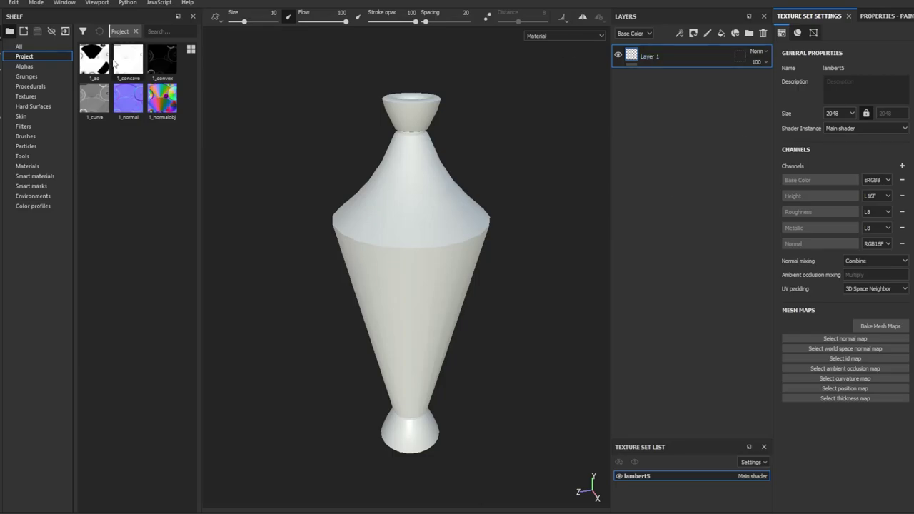
# Assign the normal, world-space normal, curvature and ambient occlusion baked maps to the Mesh Maps slots.
pyautogui.moveTo(129, 98); pyautogui.dragTo(845, 338)
pyautogui.moveTo(162, 98); pyautogui.dragTo(840, 365)
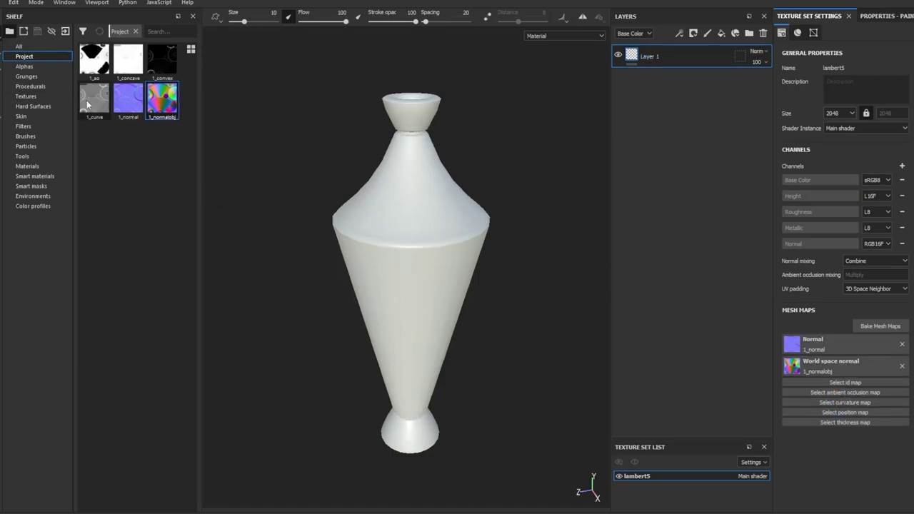
pyautogui.moveTo(90, 99); pyautogui.dragTo(844, 402)
pyautogui.moveTo(94, 58); pyautogui.dragTo(850, 398)
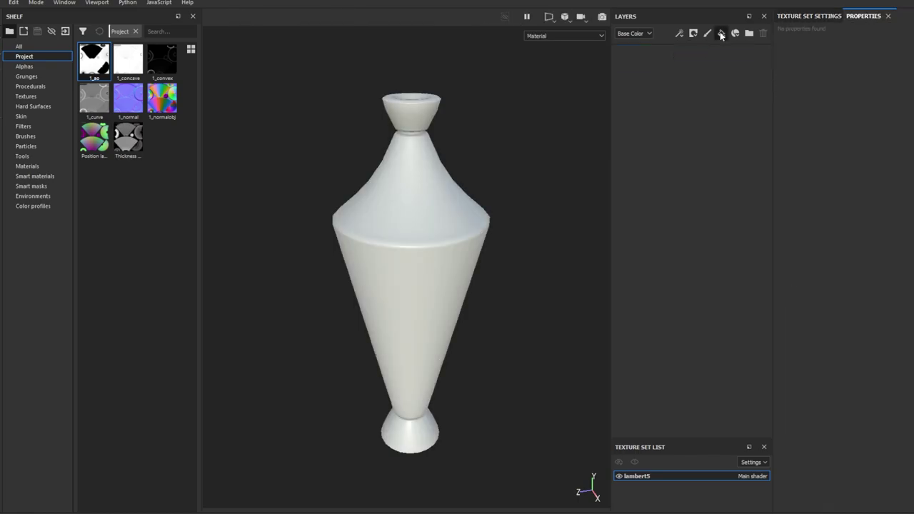
# Add a pale green fill layer with roughness and normal, plus a black-masked second fill layer.
pyautogui.click(720, 32)
pyautogui.moveTo(494, 150); pyautogui.dragTo(533, 167, button='middle')
pyautogui.click(793, 192)
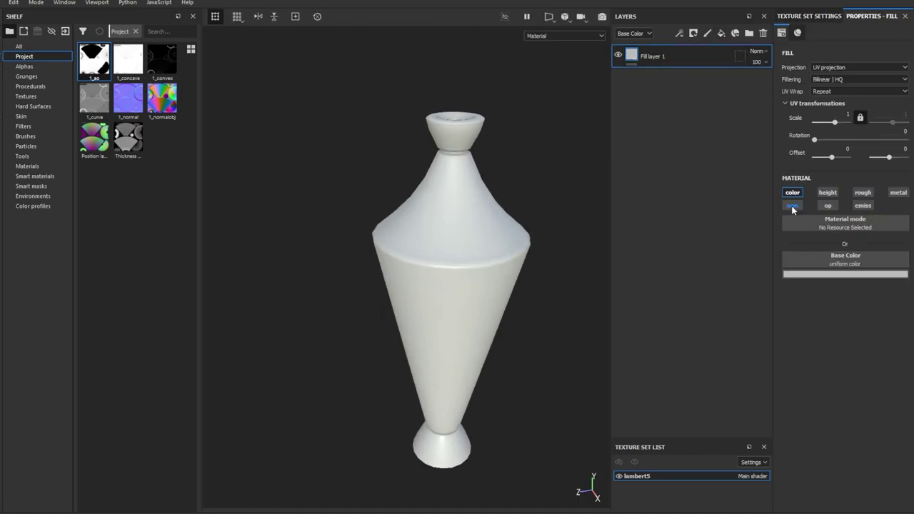
pyautogui.click(791, 205)
pyautogui.click(863, 192)
pyautogui.write('0.4')
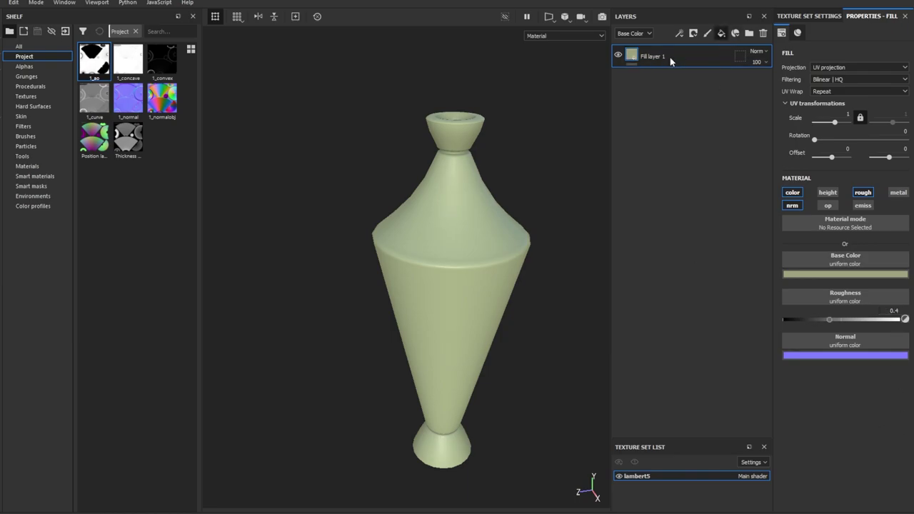
pyautogui.click(721, 33)
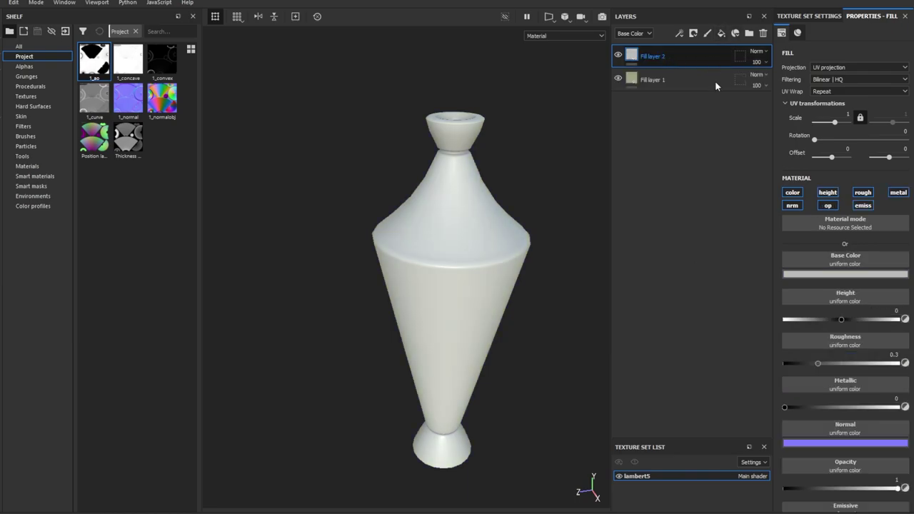
pyautogui.click(693, 33)
# Fill Fill layer 2's mask with Grunge Scratches Rough found by searching 'scratches ro'.
pyautogui.click(32, 76)
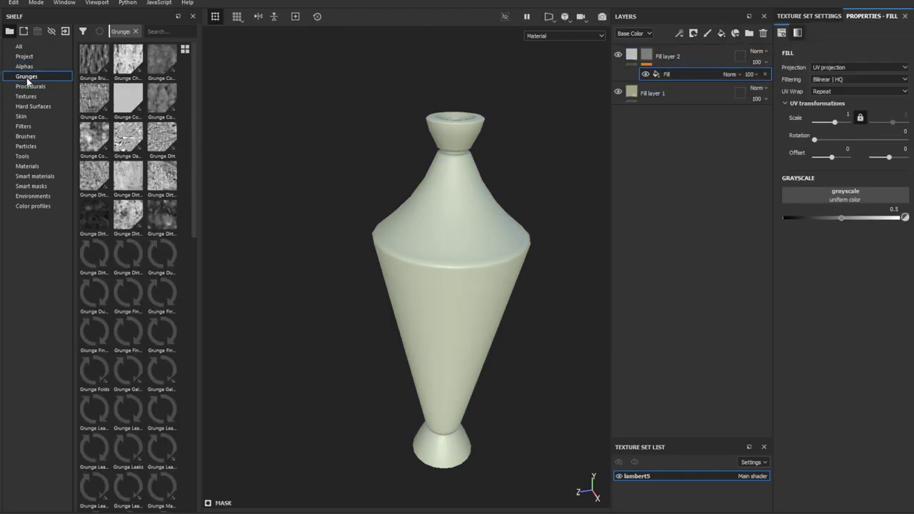
pyautogui.click(158, 32)
pyautogui.write('scratches ro')
pyautogui.moveTo(94, 100)
pyautogui.mouseDown()
pyautogui.moveTo(839, 195)
pyautogui.moveTo(807, 166)
pyautogui.mouseUp()
# Tune the scratches (Masking 1, Dirtiness 0.48, fewer spots, more contrast) and add an anchor point.
pyautogui.keyDown('alt'); pyautogui.click(646, 56); pyautogui.keyUp('alt')
pyautogui.moveTo(824, 312); pyautogui.dragTo(907, 310)
pyautogui.click(847, 330)
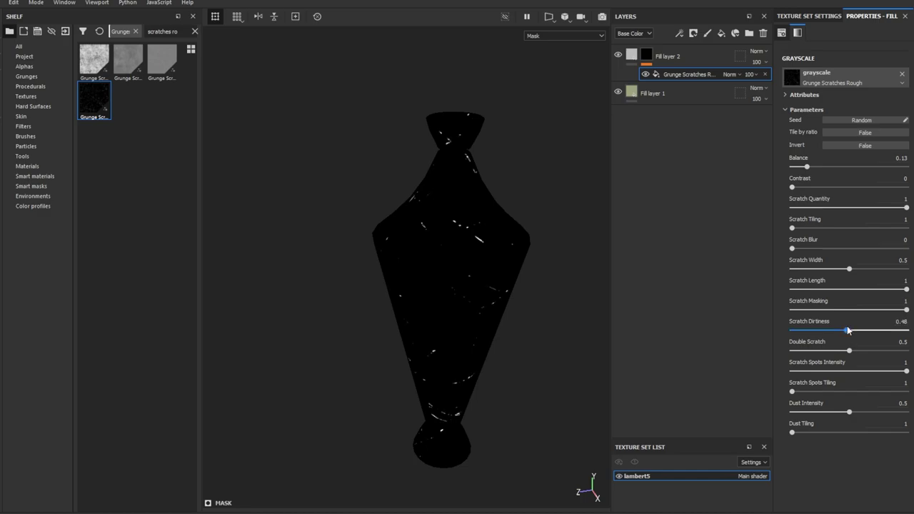
pyautogui.moveTo(906, 371); pyautogui.dragTo(841, 372)
pyautogui.moveTo(792, 187); pyautogui.dragTo(793, 188)
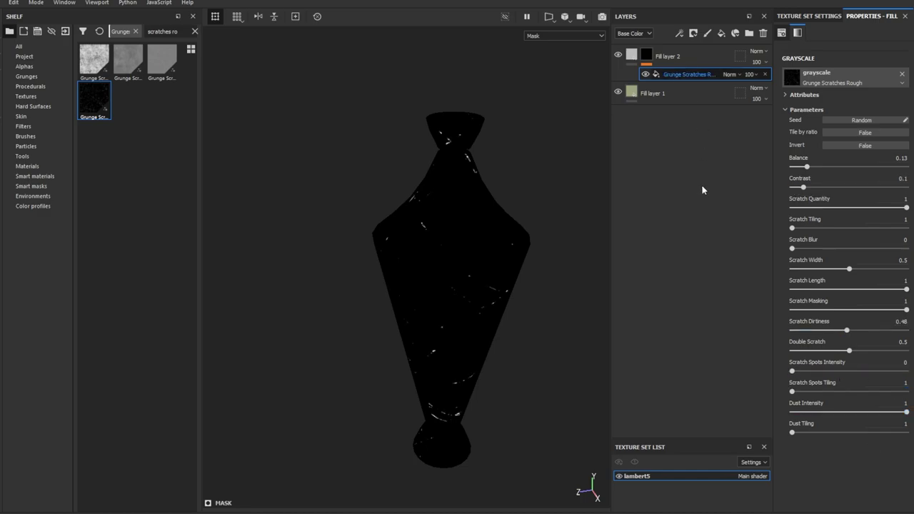
pyautogui.rightClick(696, 74)
pyautogui.click(693, 82)
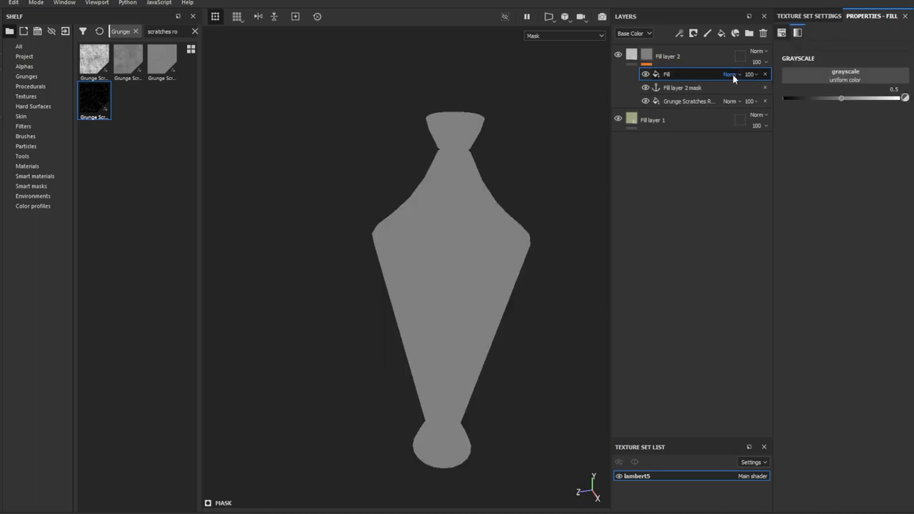
# Add Grunge Stains Leaky to the mask at balance 0.58 and about 32 opacity.
pyautogui.write('ge stains leak')
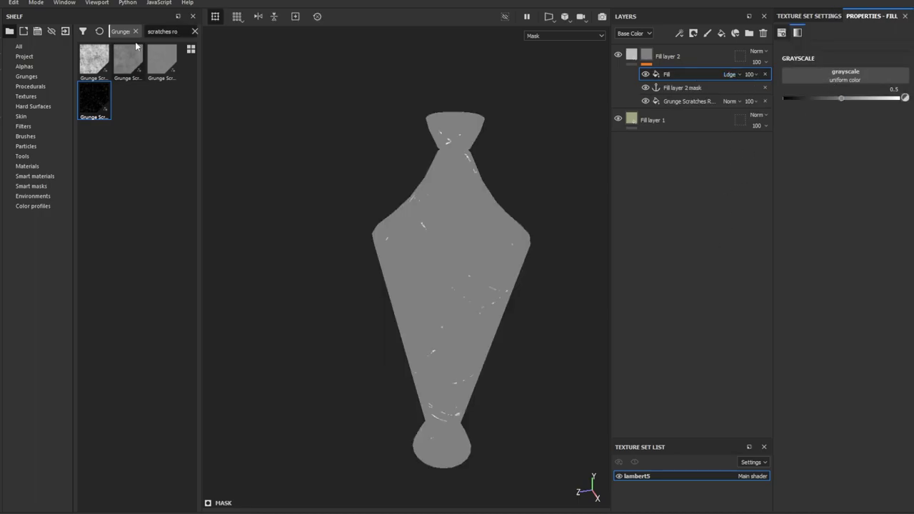
pyautogui.moveTo(94, 60); pyautogui.dragTo(792, 77)
pyautogui.moveTo(849, 262); pyautogui.dragTo(857, 261)
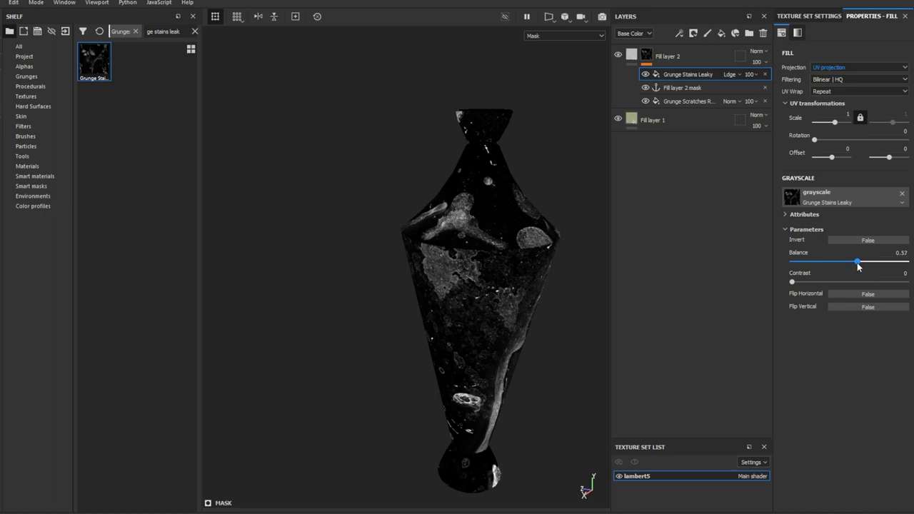
pyautogui.moveTo(748, 75); pyautogui.dragTo(759, 91)
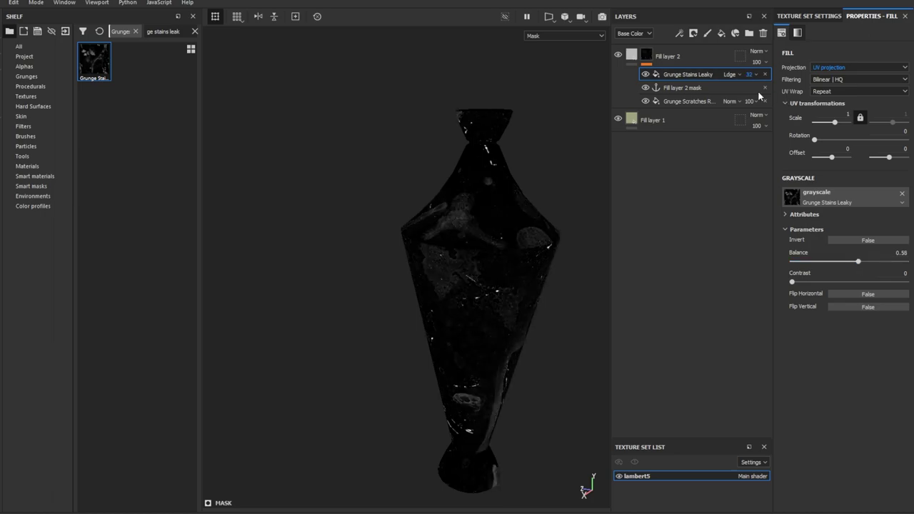
# Add a Grunge Splashes Dusty fill with balance about 0.36 and reduced opacity.
pyautogui.click(721, 32)
pyautogui.moveTo(95, 62); pyautogui.dragTo(845, 195)
pyautogui.tripleClick(164, 32)
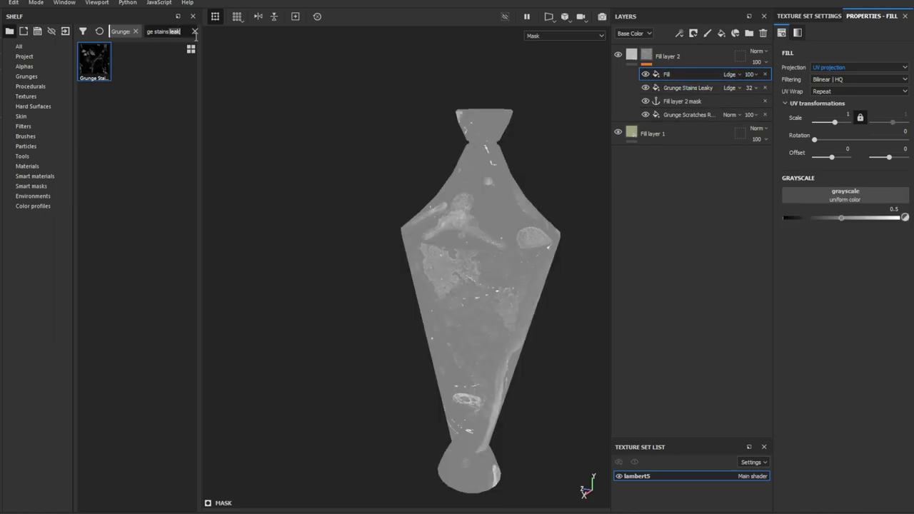
pyautogui.write('grunge splash')
pyautogui.moveTo(94, 62); pyautogui.dragTo(853, 191)
pyautogui.moveTo(848, 273); pyautogui.dragTo(804, 295)
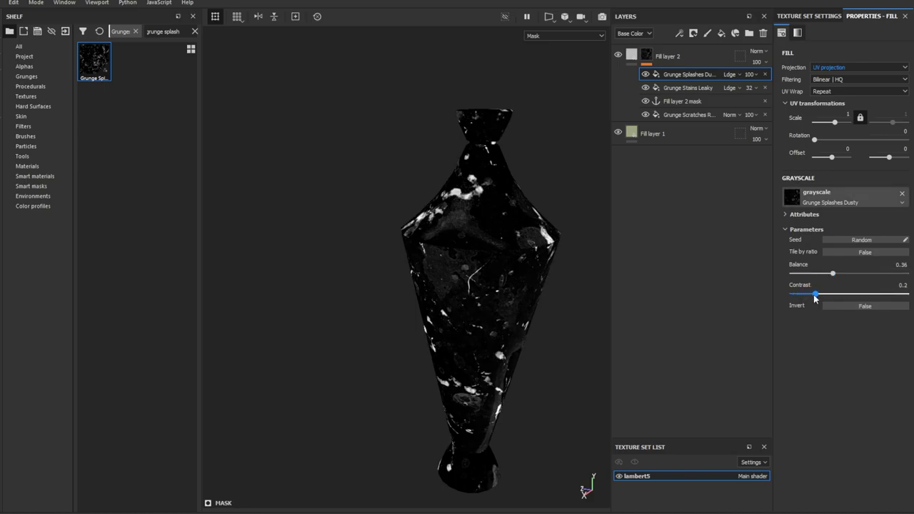
pyautogui.moveTo(748, 75); pyautogui.dragTo(787, 83)
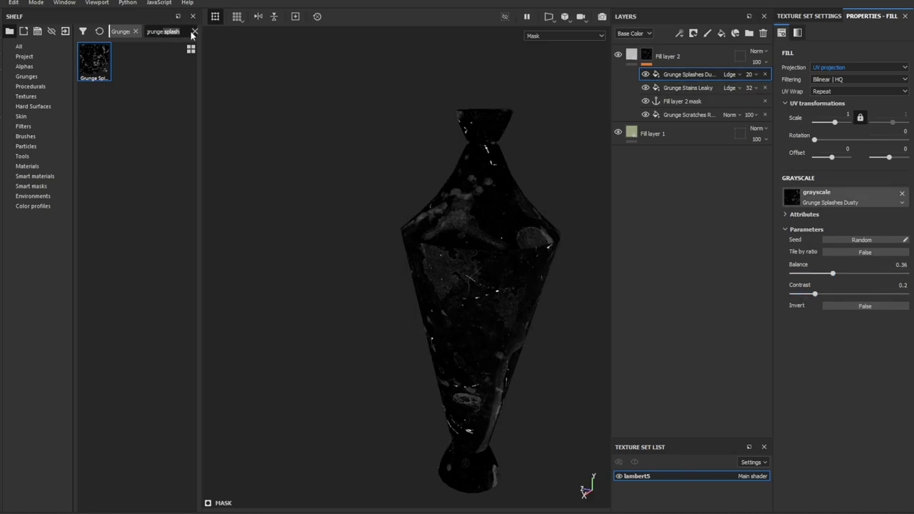
# Add Grunge Stains Large Hollow with denser tiling at 55 opacity.
pyautogui.write('grunge stains large')
pyautogui.moveTo(95, 60); pyautogui.dragTo(686, 76)
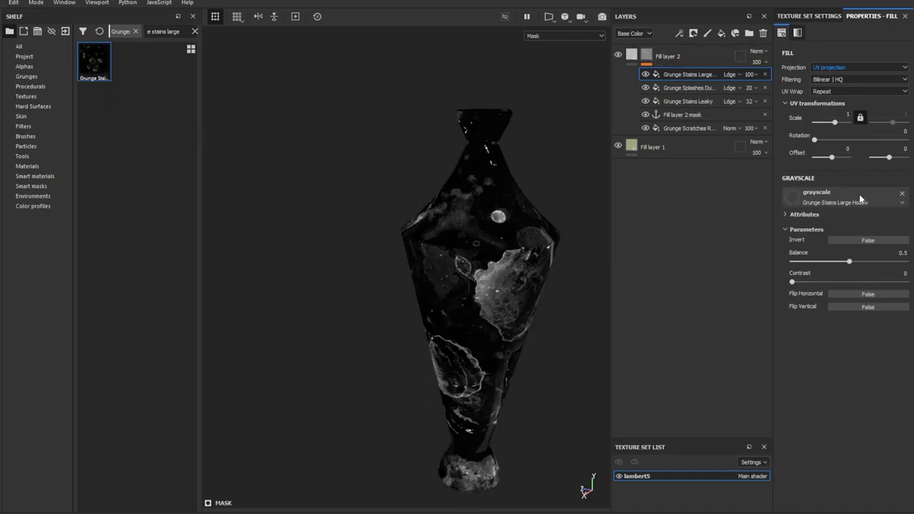
pyautogui.moveTo(850, 114); pyautogui.dragTo(846, 114)
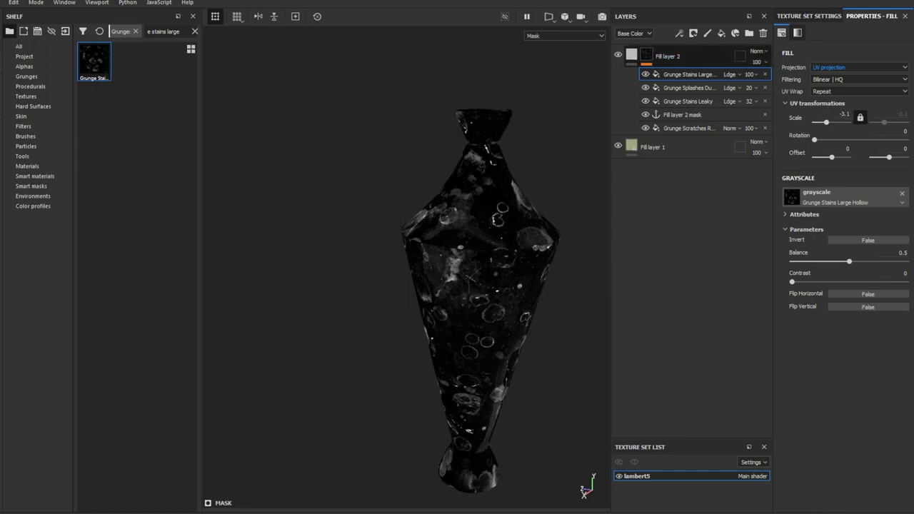
pyautogui.moveTo(749, 75); pyautogui.dragTo(767, 92)
# Clear one upper UV island with a polygon-fill paint effect and add a Sharpen filter at 0.3.
pyautogui.press('1')
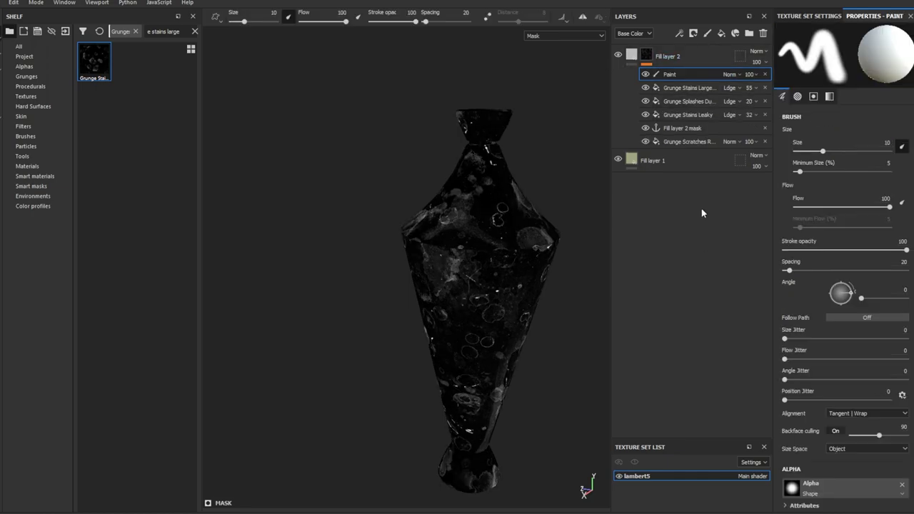
pyautogui.press('F1')
pyautogui.scroll(-3, 526, 260)
pyautogui.scroll(-3, 509, 342)
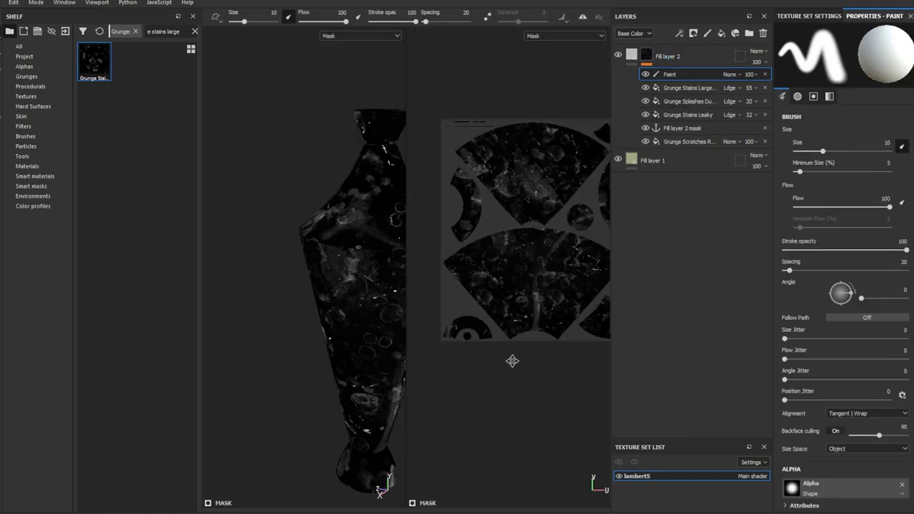
pyautogui.press('4')
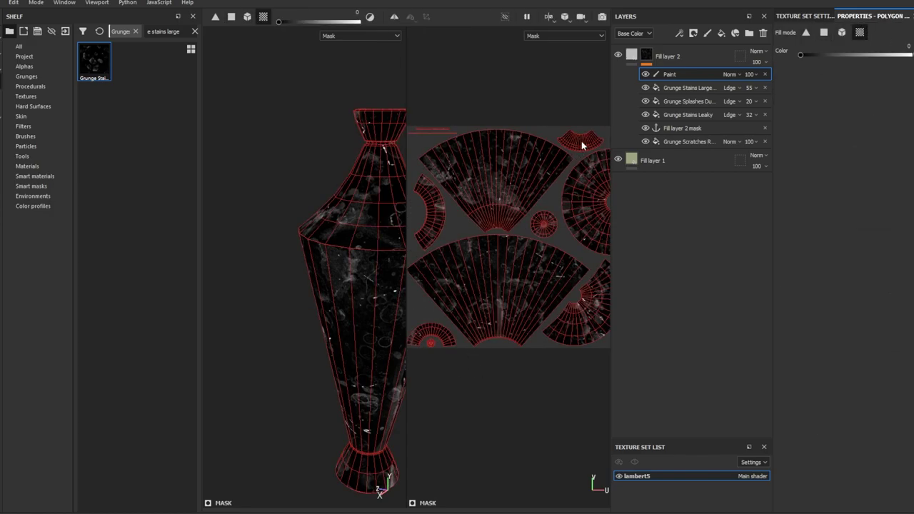
pyautogui.click(491, 191)
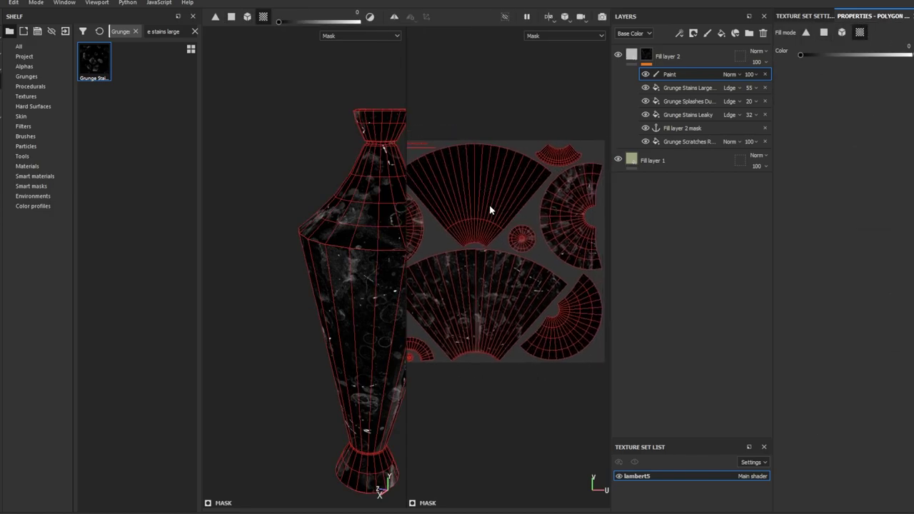
pyautogui.press('F2')
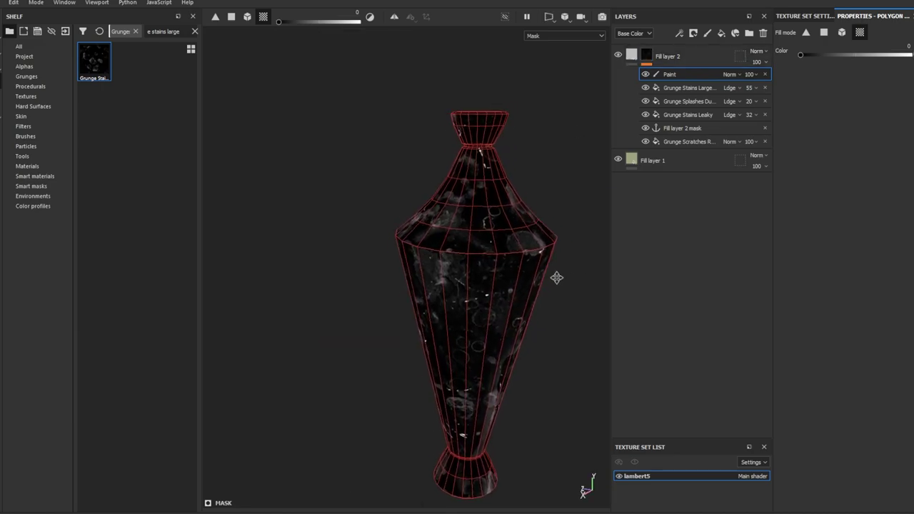
pyautogui.moveTo(556, 275)
pyautogui.keyDown('alt'); pyautogui.mouseDown()
pyautogui.moveTo(495, 419)
pyautogui.moveTo(350, 371)
pyautogui.moveTo(554, 252)
pyautogui.mouseUp(); pyautogui.keyUp('alt')
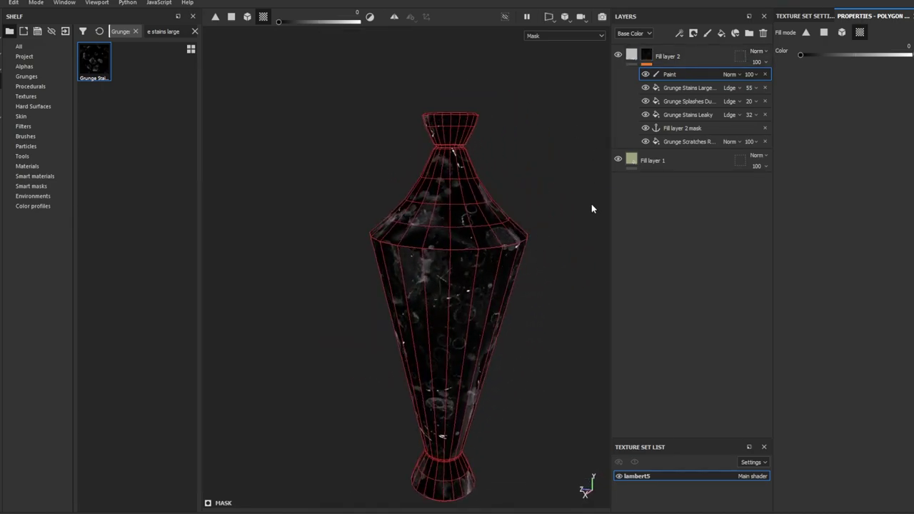
pyautogui.click(734, 32)
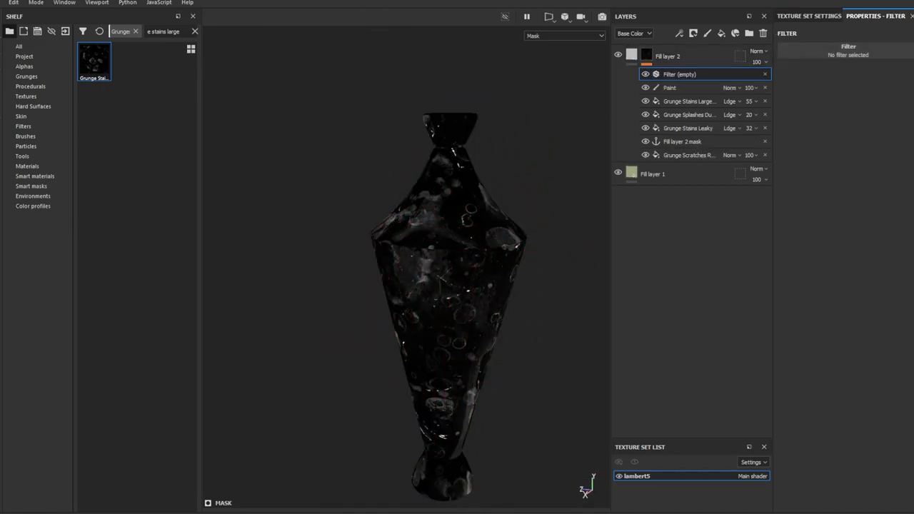
pyautogui.click(838, 100)
pyautogui.moveTo(794, 106); pyautogui.dragTo(797, 105)
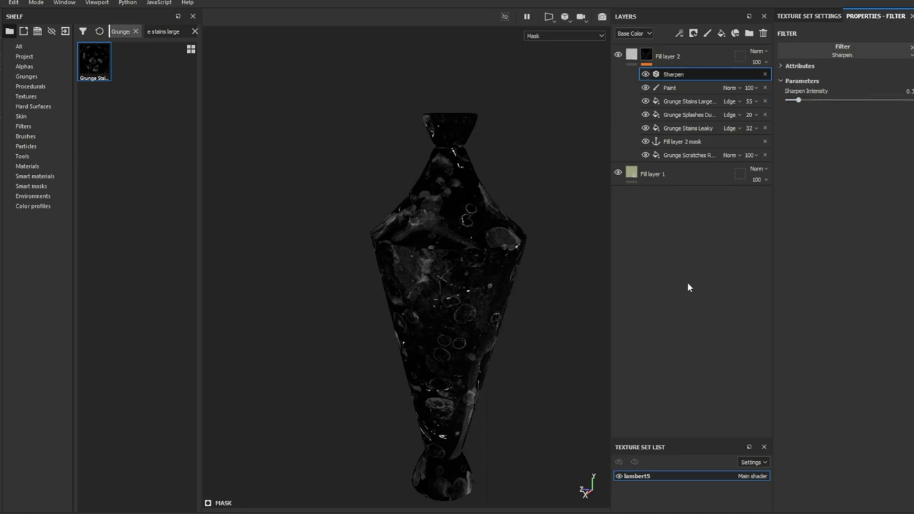
# Rename the upper anchor '2' and the lower anchor '1', then add a third fill layer.
pyautogui.tripleClick(844, 47)
pyautogui.write('2')
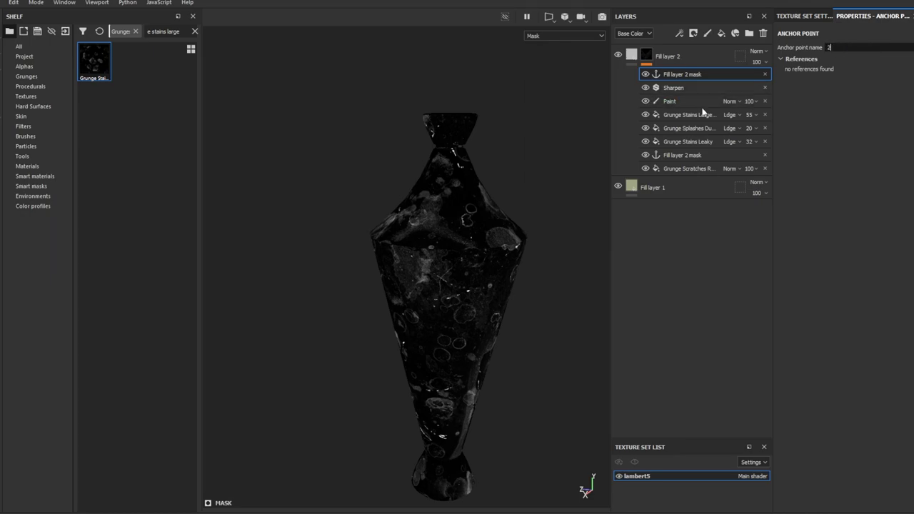
pyautogui.click(681, 155)
pyautogui.tripleClick(844, 47)
pyautogui.write('1')
pyautogui.click(721, 33)
pyautogui.click(717, 34)
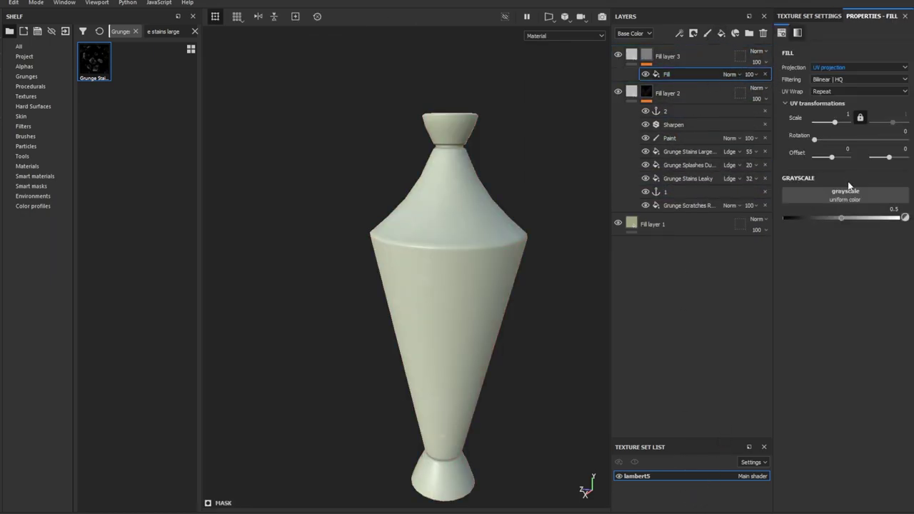
# Mask Fill layer 3 with anchor 2, inverted and level-adjusted, then add a new fill layer.
pyautogui.click(812, 228)
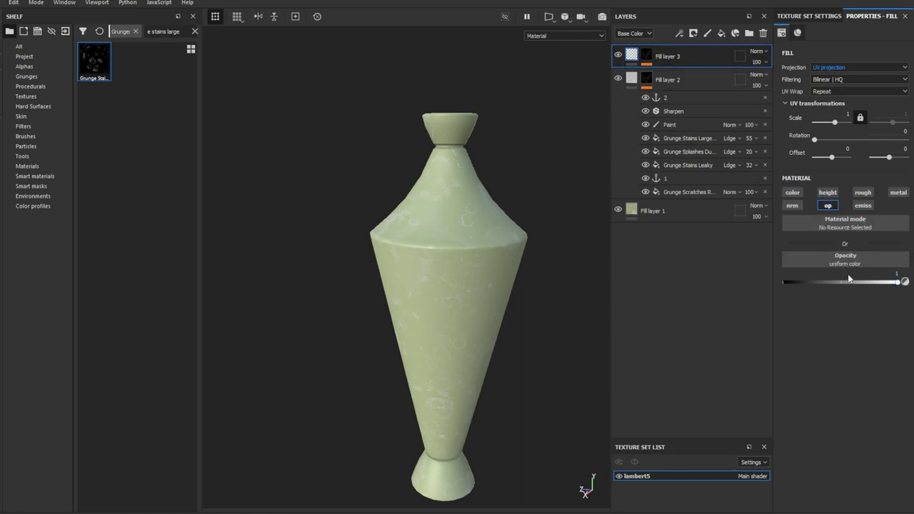
pyautogui.hotkey('ctrl', 'y')
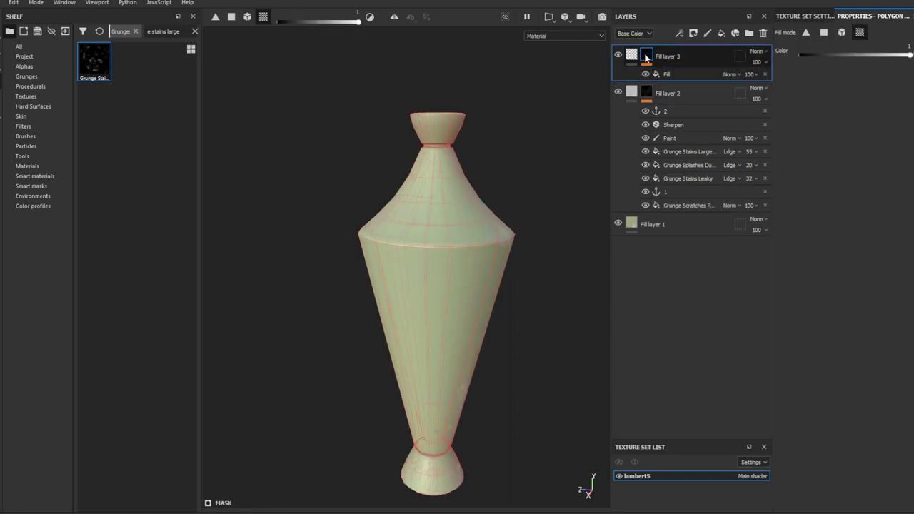
pyautogui.click(878, 315)
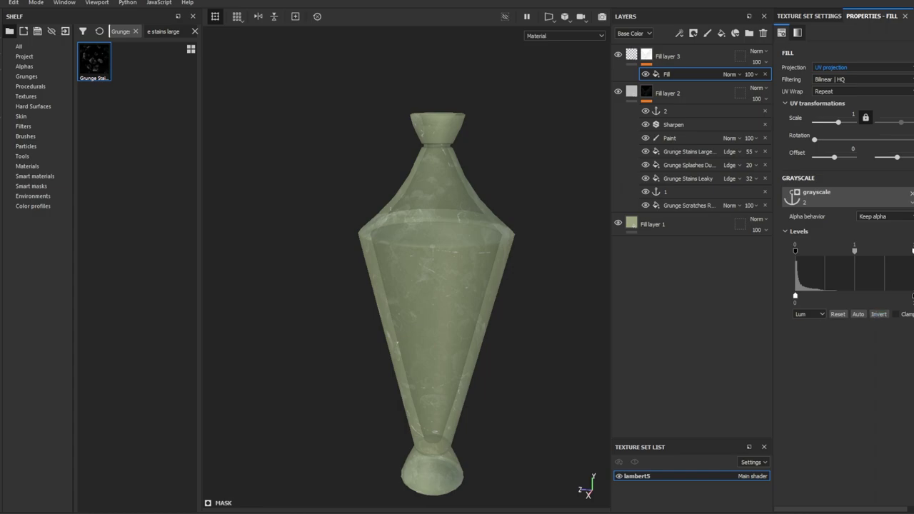
pyautogui.moveTo(889, 262)
pyautogui.mouseDown()
pyautogui.moveTo(832, 267)
pyautogui.moveTo(805, 251)
pyautogui.moveTo(870, 251)
pyautogui.mouseUp()
pyautogui.moveTo(562, 324); pyautogui.dragTo(510, 324, button='middle')
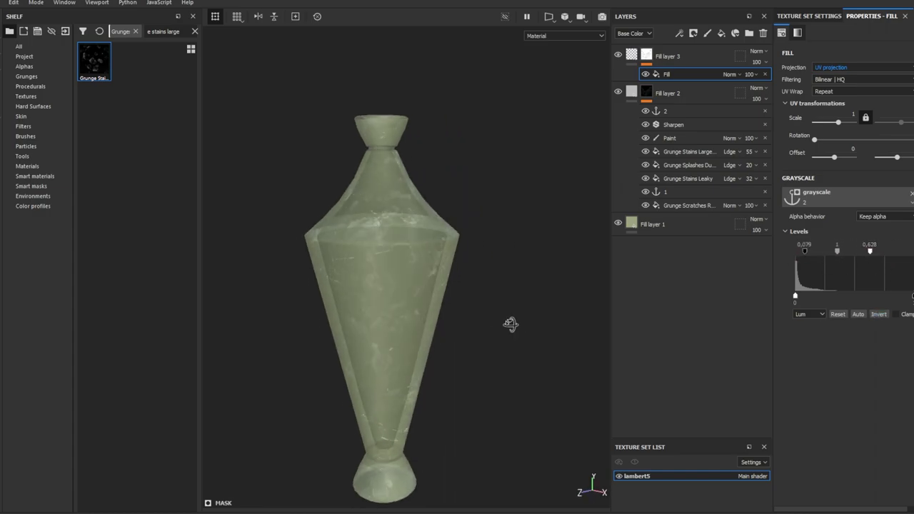
pyautogui.keyDown('alt'); pyautogui.moveTo(510, 324); pyautogui.dragTo(419, 336); pyautogui.keyUp('alt')
pyautogui.press('Delete')
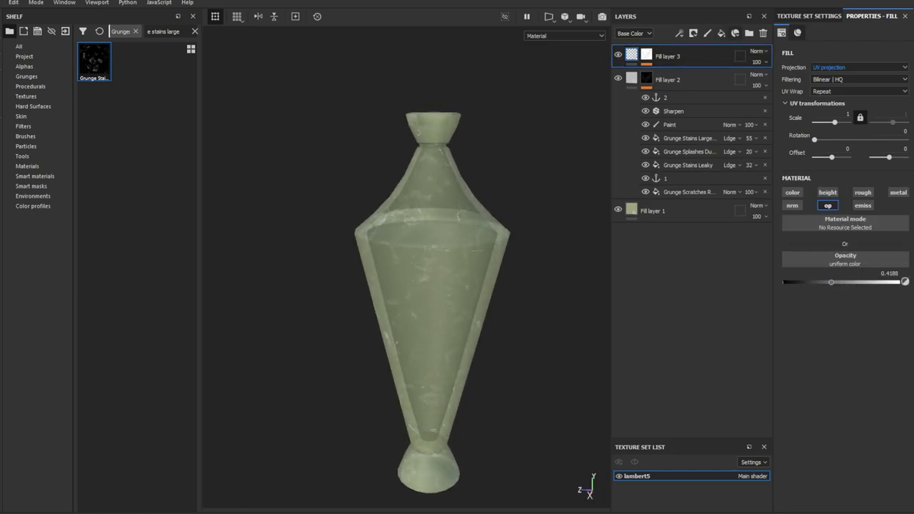
pyautogui.click(734, 33)
# Give Fill layer 4 a black mask and remove its fill effect.
pyautogui.press('4')
pyautogui.click(838, 193)
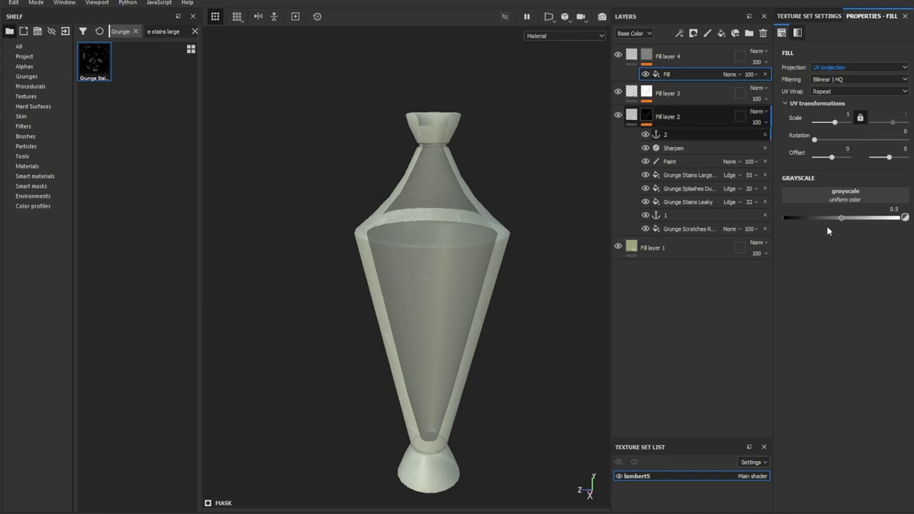
pyautogui.click(826, 227)
pyautogui.press('Delete')
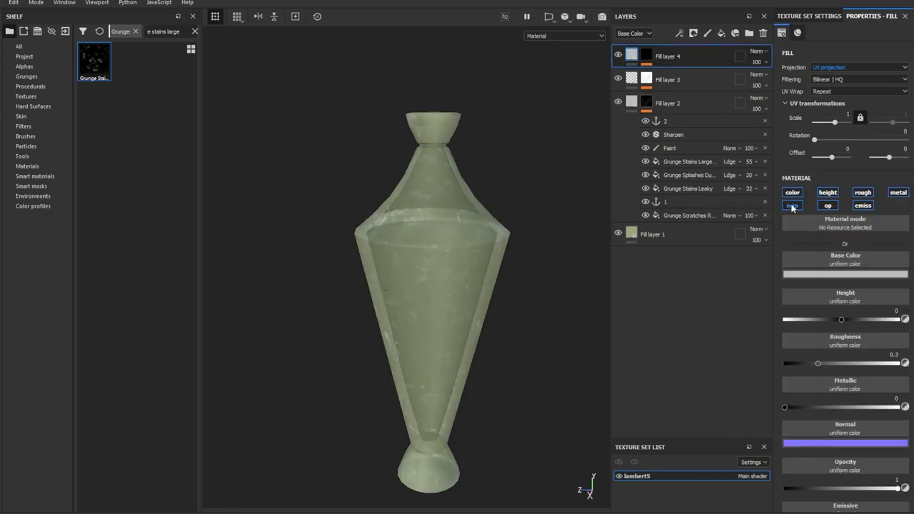
# Limit Fill layer 4 to height, roughness and normal with height -0.04, then add Fill layer 5.
pyautogui.click(792, 192)
pyautogui.click(862, 192)
pyautogui.click(891, 191)
pyautogui.click(865, 194)
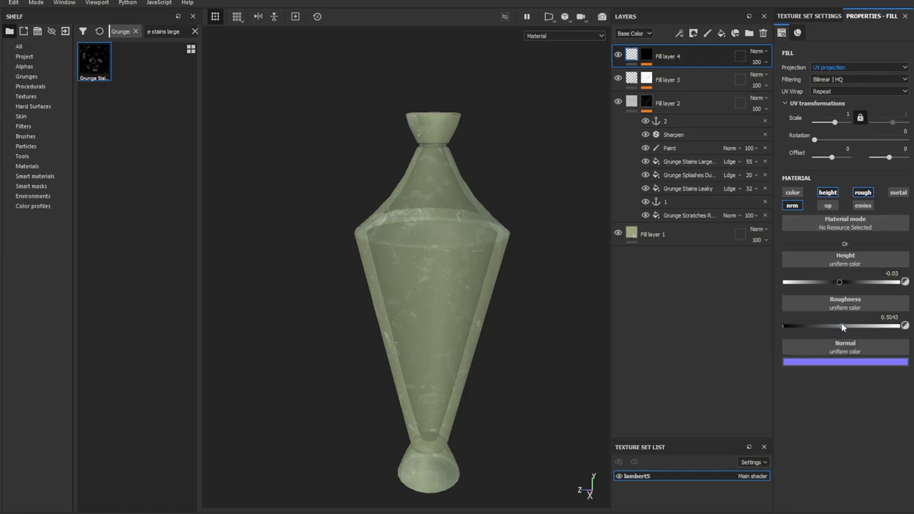
pyautogui.scroll(5, 495, 285)
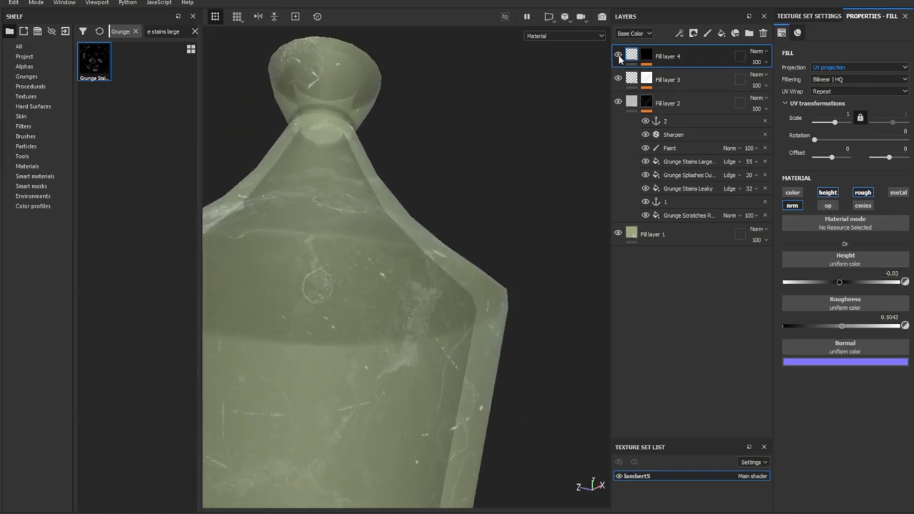
pyautogui.click(896, 274)
pyautogui.write('-0.04')
pyautogui.write('f')
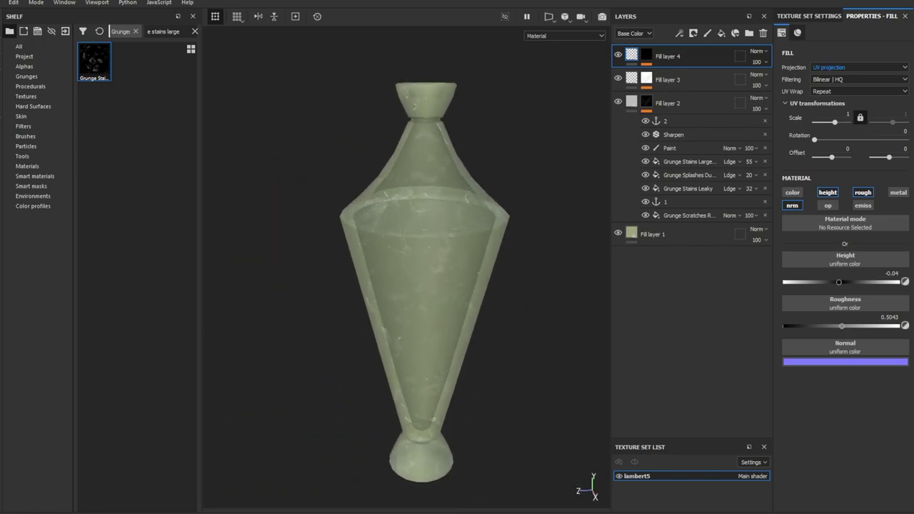
pyautogui.click(721, 34)
# Mask Fill layer 5 with an inverted Ambient Occlusion generator at lowered global balance.
pyautogui.click(692, 34)
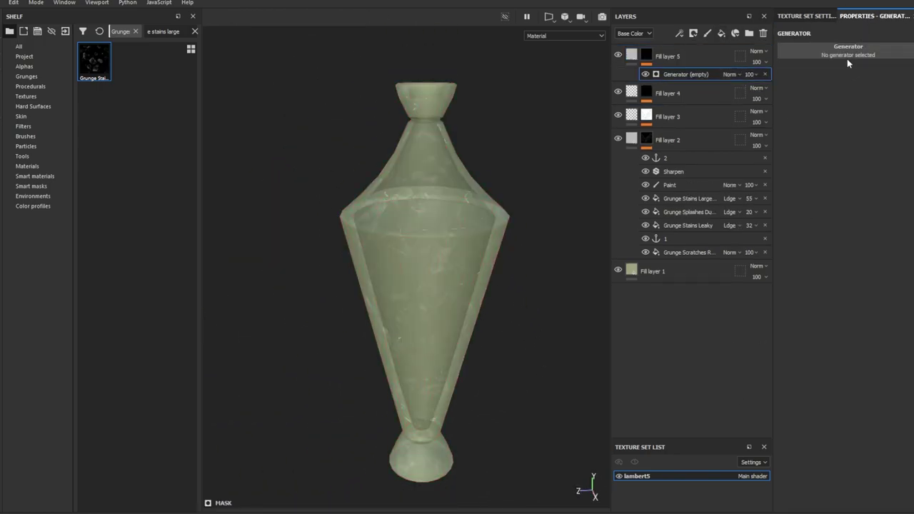
pyautogui.click(848, 50)
pyautogui.keyDown('alt'); pyautogui.click(646, 55); pyautogui.keyUp('alt')
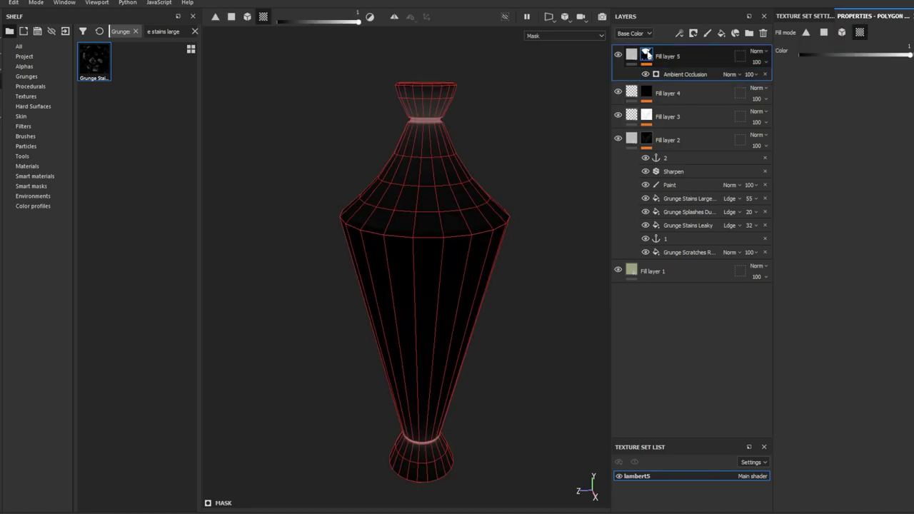
pyautogui.moveTo(851, 131); pyautogui.dragTo(795, 132)
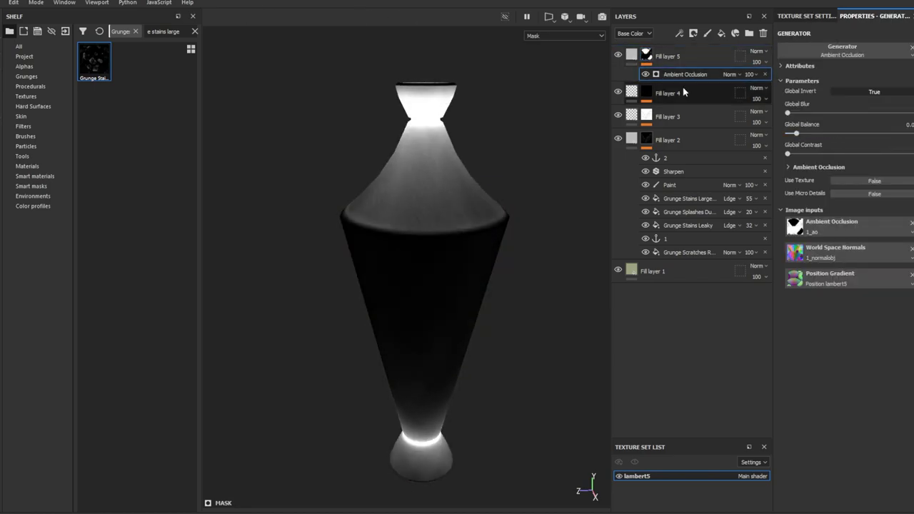
pyautogui.press('m')
pyautogui.click(633, 55)
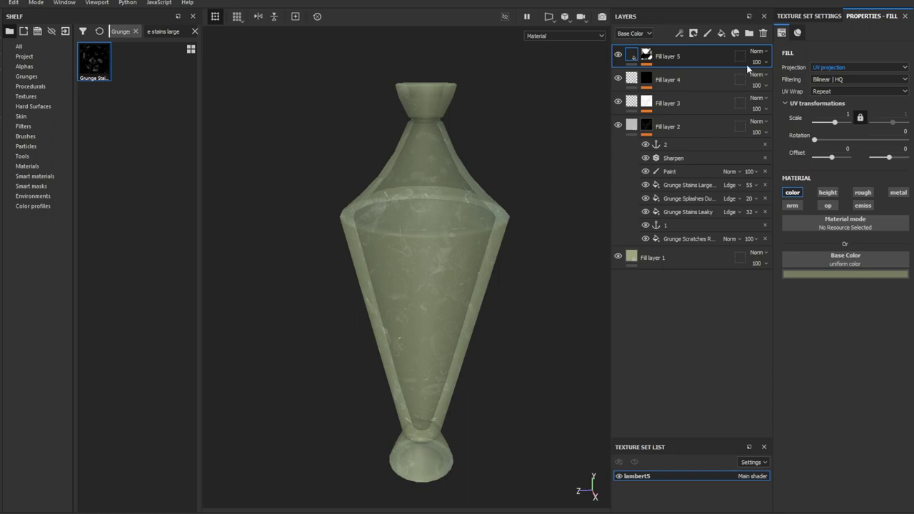
pyautogui.scroll(-5, 756, 52)
# Set Fill layer 5 to Overlay at 67 opacity and add a black-masked Fill layer 6.
pyautogui.moveTo(756, 61); pyautogui.dragTo(743, 62)
pyautogui.click(721, 33)
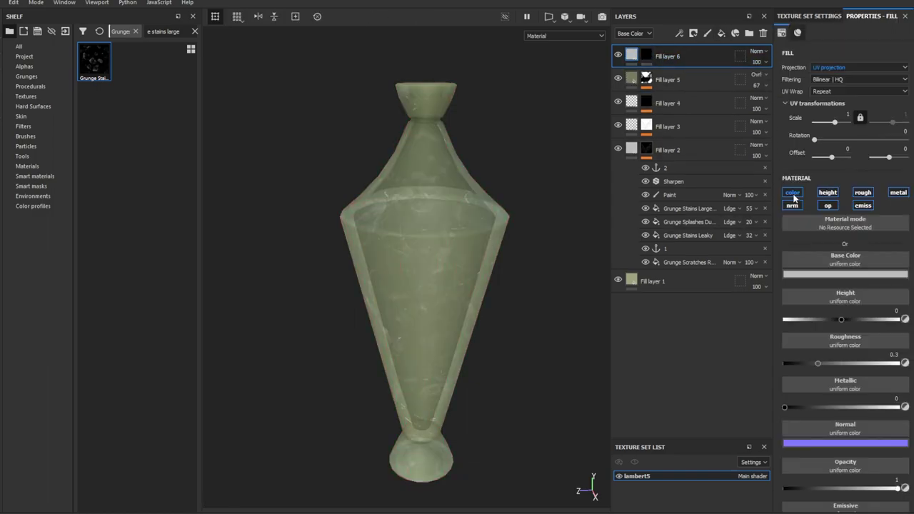
pyautogui.click(862, 205)
pyautogui.press('1')
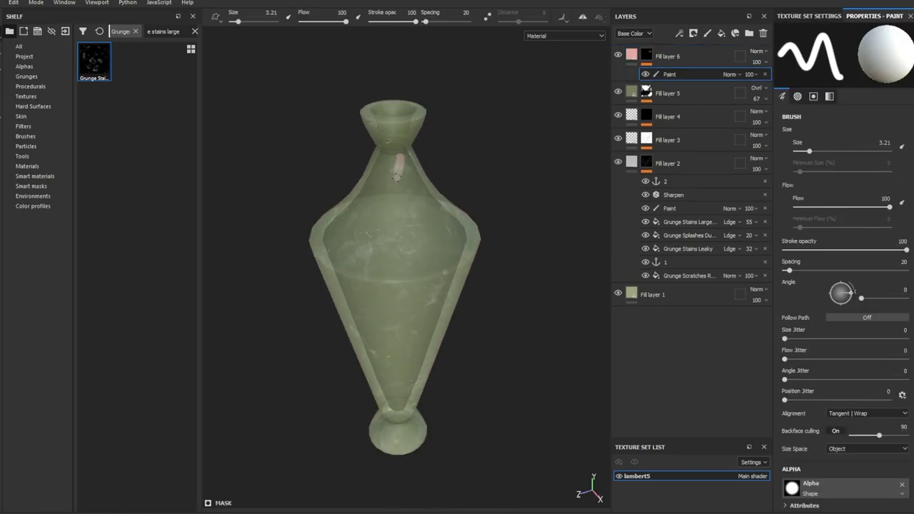
# Paint pink bands and drips onto the vase's shoulder through Fill layer 6's mask.
pyautogui.moveTo(416, 179)
pyautogui.keyDown('alt'); pyautogui.mouseDown()
pyautogui.moveTo(391, 180)
pyautogui.moveTo(408, 200)
pyautogui.moveTo(378, 204)
pyautogui.moveTo(400, 214)
pyautogui.moveTo(380, 231)
pyautogui.moveTo(299, 273)
pyautogui.moveTo(467, 227)
pyautogui.mouseUp(); pyautogui.keyUp('alt')
pyautogui.moveTo(391, 250)
pyautogui.mouseDown()
pyautogui.moveTo(494, 247)
pyautogui.moveTo(457, 242)
pyautogui.moveTo(435, 255)
pyautogui.moveTo(484, 267)
pyautogui.moveTo(382, 254)
pyautogui.moveTo(500, 207)
pyautogui.mouseUp()
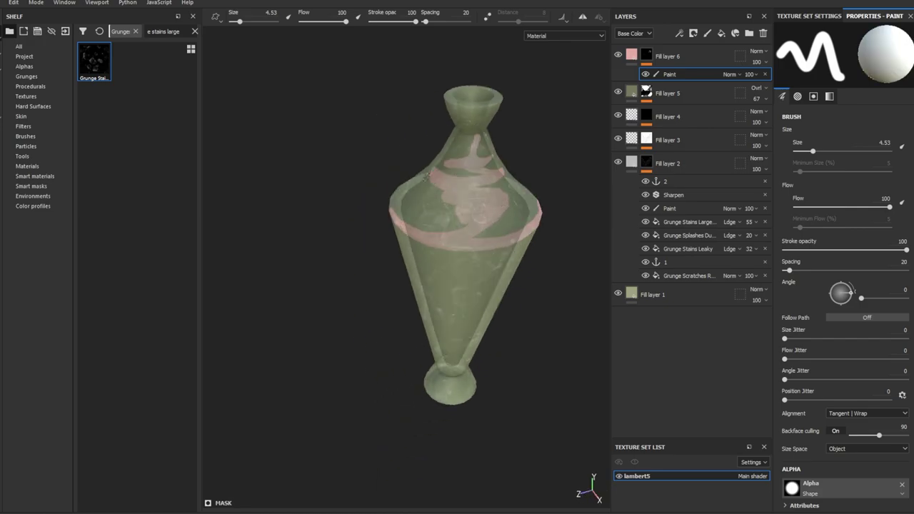
pyautogui.moveTo(426, 174)
pyautogui.keyDown('alt'); pyautogui.mouseDown()
pyautogui.moveTo(439, 214)
pyautogui.moveTo(444, 196)
pyautogui.moveTo(391, 199)
pyautogui.mouseUp(); pyautogui.keyUp('alt')
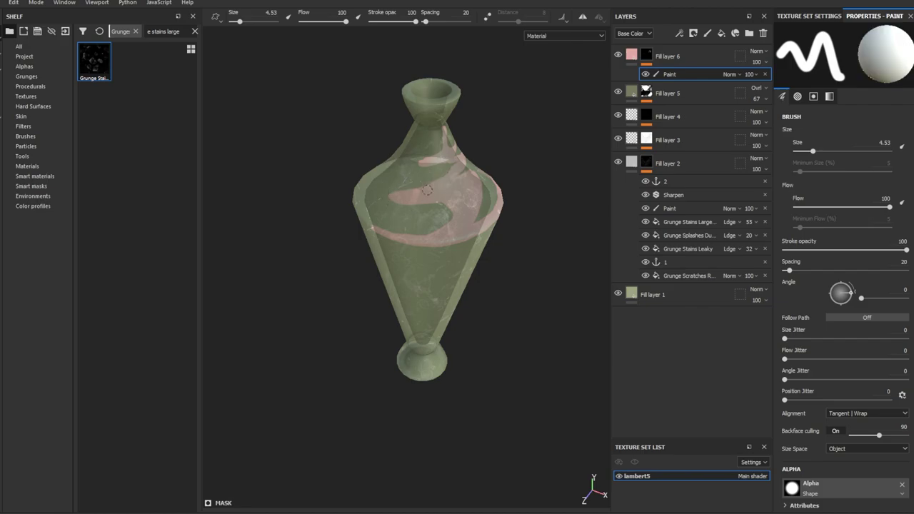
pyautogui.moveTo(438, 174)
pyautogui.keyDown('alt'); pyautogui.mouseDown()
pyautogui.moveTo(453, 198)
pyautogui.moveTo(469, 181)
pyautogui.moveTo(444, 132)
pyautogui.moveTo(468, 147)
pyautogui.moveTo(490, 143)
pyautogui.moveTo(467, 342)
pyautogui.moveTo(490, 167)
pyautogui.mouseUp(); pyautogui.keyUp('alt')
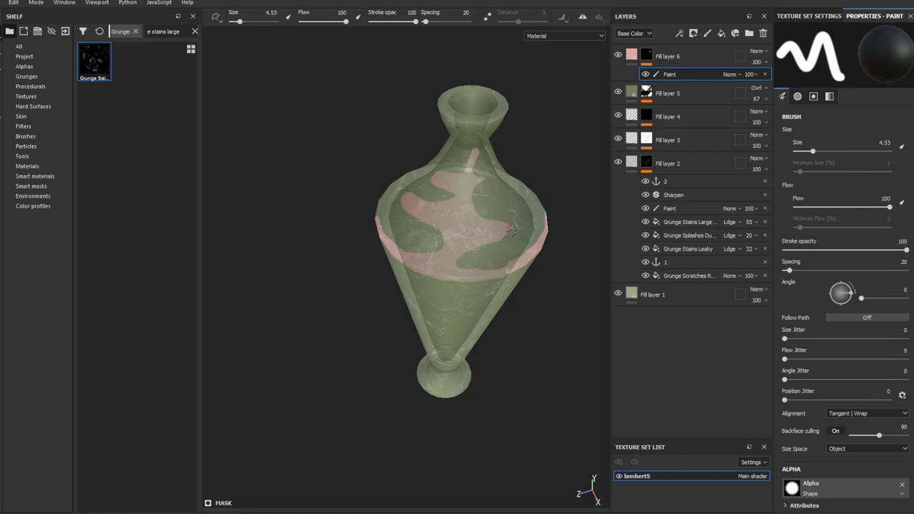
pyautogui.keyDown('alt'); pyautogui.moveTo(407, 174); pyautogui.dragTo(432, 171); pyautogui.keyUp('alt')
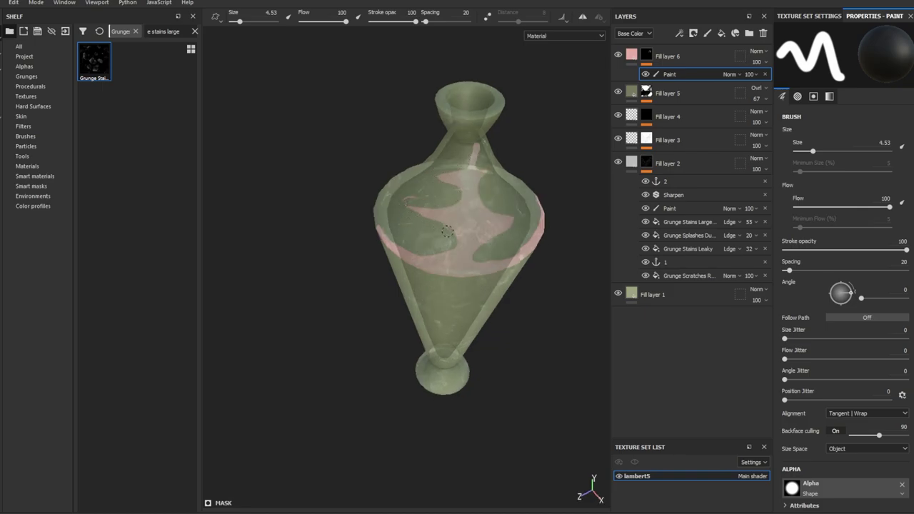
pyautogui.moveTo(447, 230)
pyautogui.keyDown('alt'); pyautogui.mouseDown()
pyautogui.moveTo(407, 197)
pyautogui.moveTo(465, 224)
pyautogui.moveTo(414, 159)
pyautogui.moveTo(432, 207)
pyautogui.moveTo(418, 233)
pyautogui.moveTo(440, 257)
pyautogui.mouseUp(); pyautogui.keyUp('alt')
# Paint pink blotches across the vase's lower cone with brush sizes around 2.8 to 8.2.
pyautogui.keyDown('alt'); pyautogui.moveTo(440, 257); pyautogui.dragTo(457, 277, button='middle'); pyautogui.keyUp('alt')
pyautogui.keyDown('alt'); pyautogui.moveTo(490, 315); pyautogui.dragTo(474, 292); pyautogui.keyUp('alt')
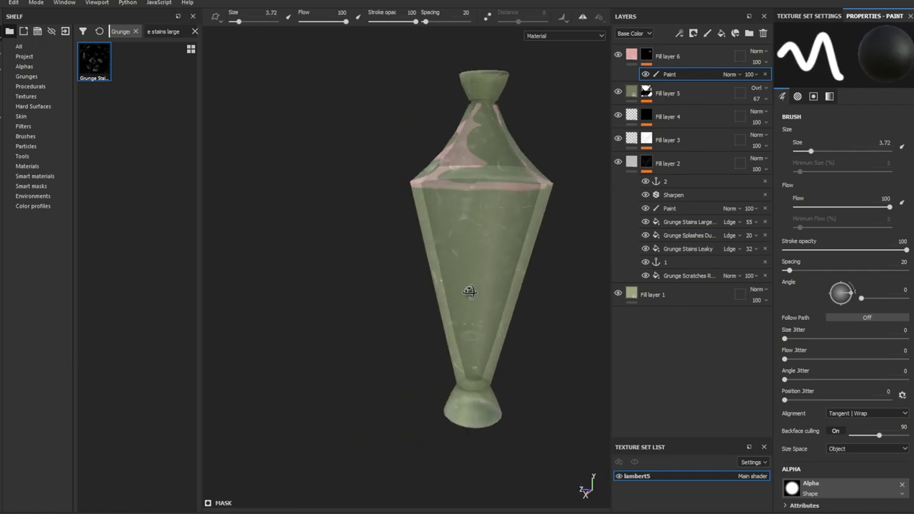
pyautogui.keyDown('alt'); pyautogui.moveTo(475, 292); pyautogui.dragTo(424, 147, button='middle'); pyautogui.keyUp('alt')
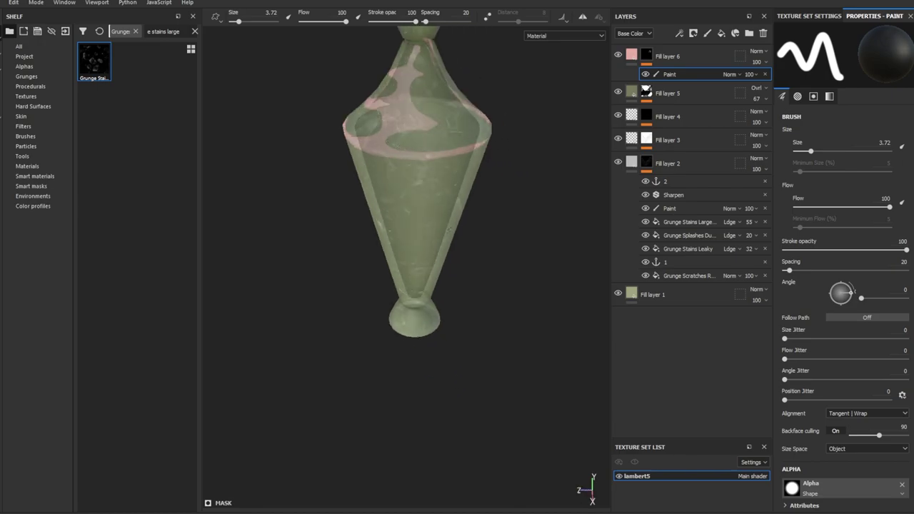
pyautogui.keyDown('alt'); pyautogui.moveTo(427, 282); pyautogui.dragTo(407, 234); pyautogui.keyUp('alt')
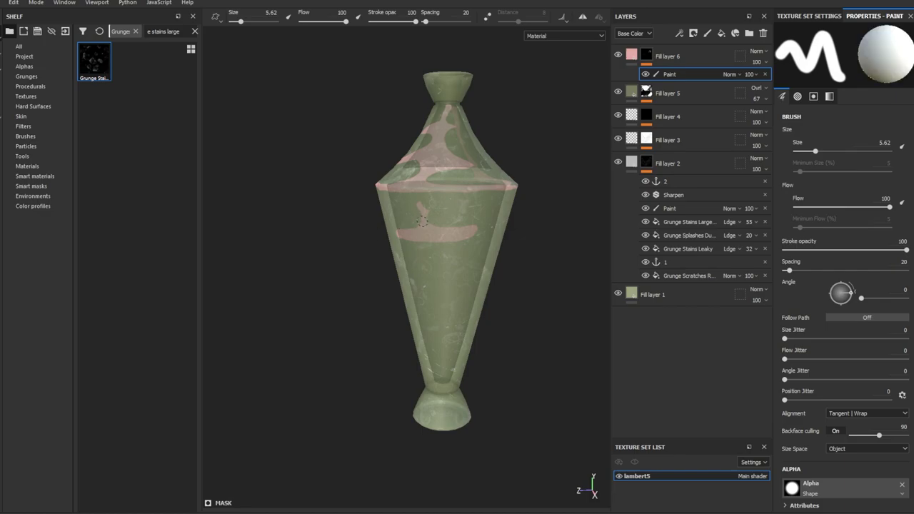
pyautogui.press('[')
pyautogui.press('[')
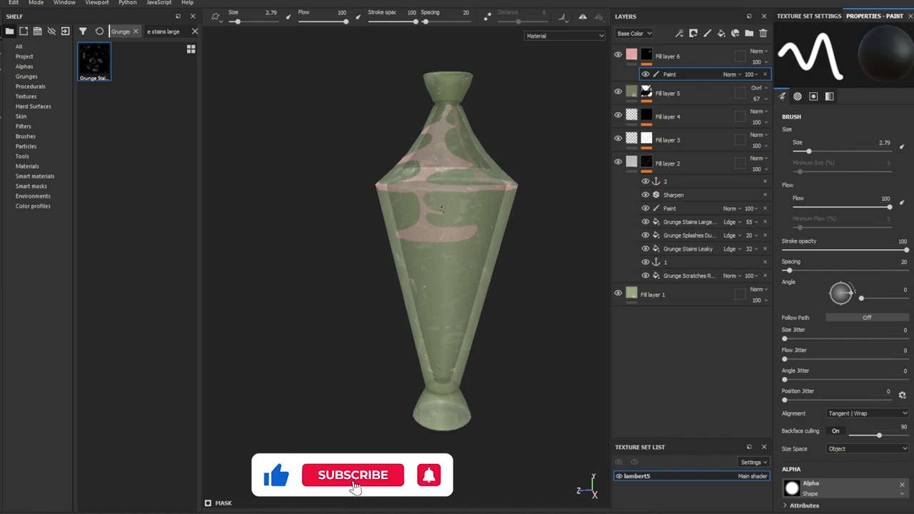
pyautogui.moveTo(432, 212)
pyautogui.keyDown('alt'); pyautogui.mouseDown()
pyautogui.moveTo(501, 215)
pyautogui.moveTo(459, 251)
pyautogui.moveTo(476, 227)
pyautogui.moveTo(488, 282)
pyautogui.mouseUp(); pyautogui.keyUp('alt')
pyautogui.press(']')
pyautogui.press(']')
pyautogui.press(']')
pyautogui.keyDown('alt'); pyautogui.moveTo(487, 283); pyautogui.dragTo(537, 311, button='right'); pyautogui.keyUp('alt')
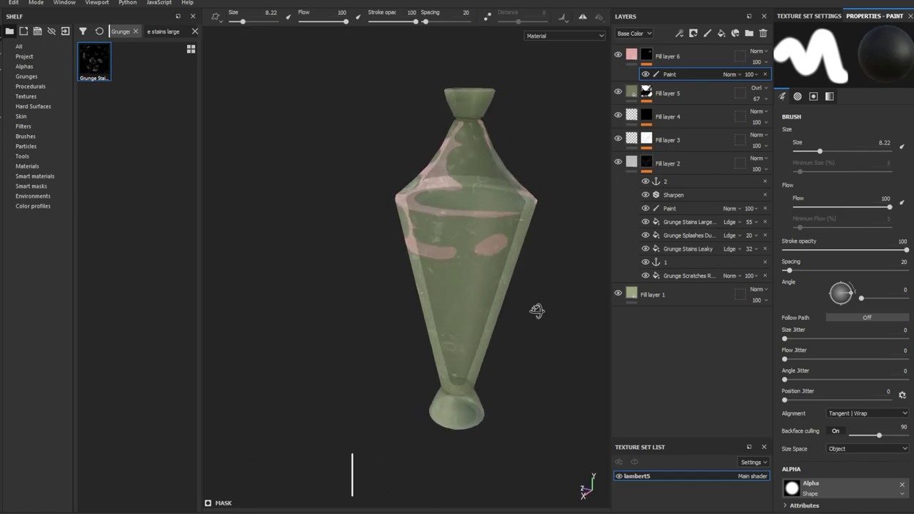
pyautogui.keyDown('alt'); pyautogui.moveTo(537, 311); pyautogui.dragTo(487, 252, button='middle'); pyautogui.keyUp('alt')
pyautogui.press('[')
pyautogui.press('[')
pyautogui.press('[')
# Paint thin pink stripes around the vase's base using small brush sizes (1.3 to 4.1).
pyautogui.moveTo(426, 332)
pyautogui.mouseDown()
pyautogui.moveTo(427, 359)
pyautogui.moveTo(437, 350)
pyautogui.moveTo(429, 347)
pyautogui.mouseUp()
pyautogui.keyDown('ctrl'); pyautogui.moveTo(391, 341); pyautogui.dragTo(410, 340, button='right'); pyautogui.keyUp('ctrl')
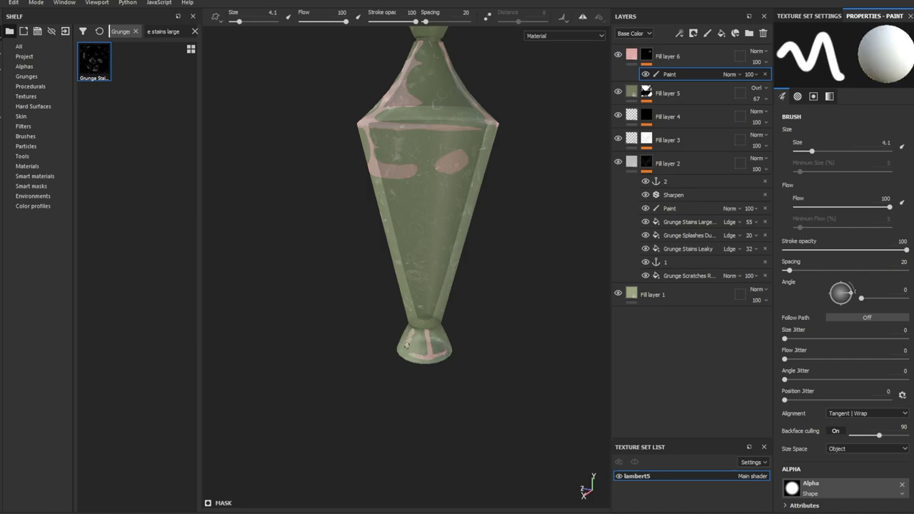
pyautogui.keyDown('alt'); pyautogui.moveTo(409, 340); pyautogui.dragTo(424, 345); pyautogui.keyUp('alt')
pyautogui.keyDown('ctrl'); pyautogui.moveTo(421, 354); pyautogui.dragTo(419, 364, button='right'); pyautogui.keyUp('ctrl')
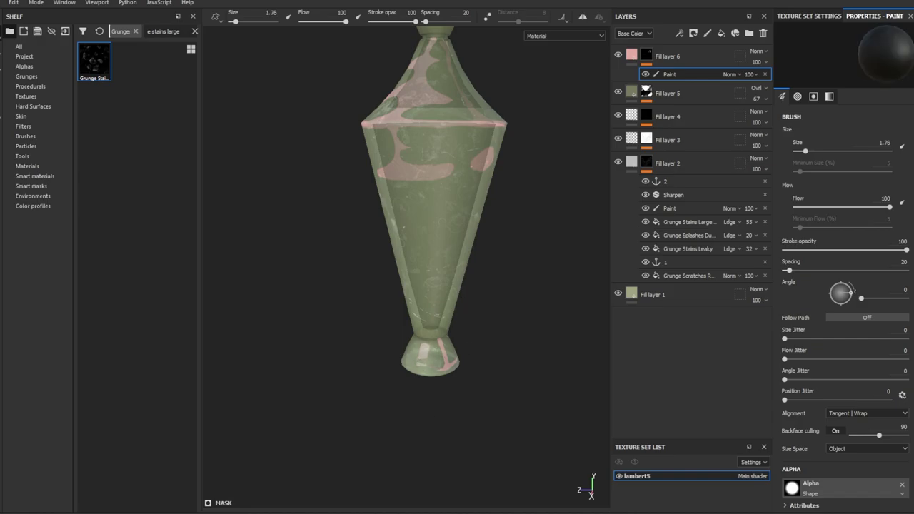
pyautogui.keyDown('alt'); pyautogui.moveTo(423, 354); pyautogui.dragTo(432, 336); pyautogui.keyUp('alt')
pyautogui.keyDown('ctrl'); pyautogui.moveTo(432, 336); pyautogui.dragTo(457, 330, button='right'); pyautogui.keyUp('ctrl')
pyautogui.keyDown('alt'); pyautogui.moveTo(471, 329); pyautogui.dragTo(426, 277); pyautogui.keyUp('alt')
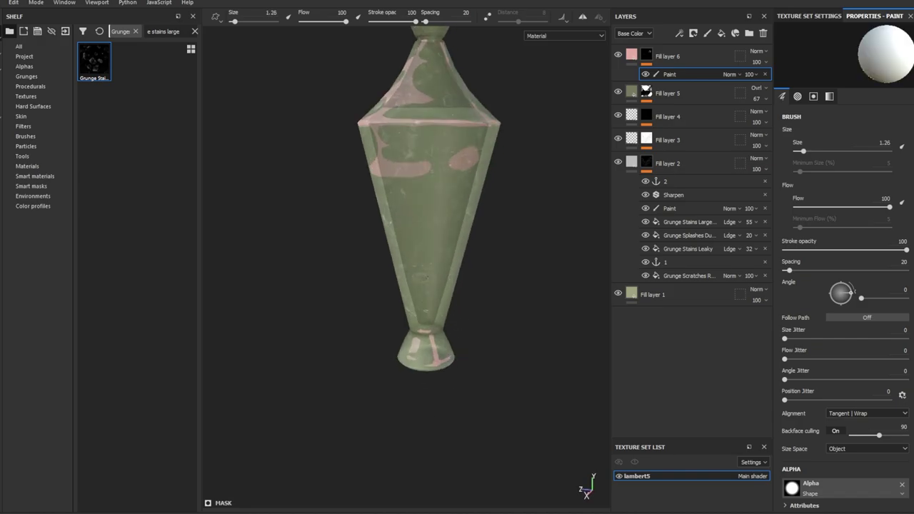
pyautogui.keyDown('ctrl'); pyautogui.moveTo(443, 306); pyautogui.dragTo(432, 309, button='right'); pyautogui.keyUp('ctrl')
# Lower the stroke opacity to 49 and zoom in on the vase's centre.
pyautogui.click(393, 24)
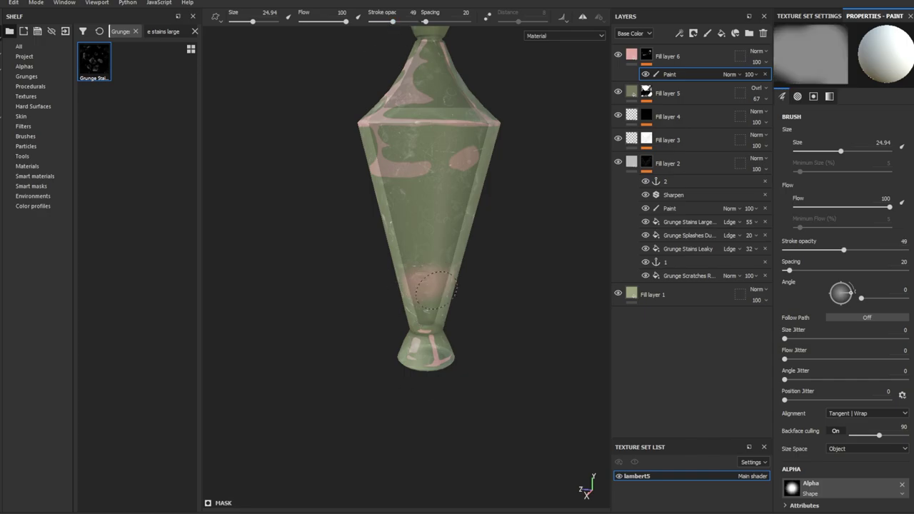
pyautogui.moveTo(428, 283)
pyautogui.keyDown('alt'); pyautogui.mouseDown()
pyautogui.moveTo(389, 332)
pyautogui.moveTo(404, 321)
pyautogui.moveTo(514, 302)
pyautogui.moveTo(475, 313)
pyautogui.mouseUp(); pyautogui.keyUp('alt')
pyautogui.keyDown('ctrl'); pyautogui.moveTo(475, 312); pyautogui.dragTo(464, 311, button='right'); pyautogui.keyUp('ctrl')
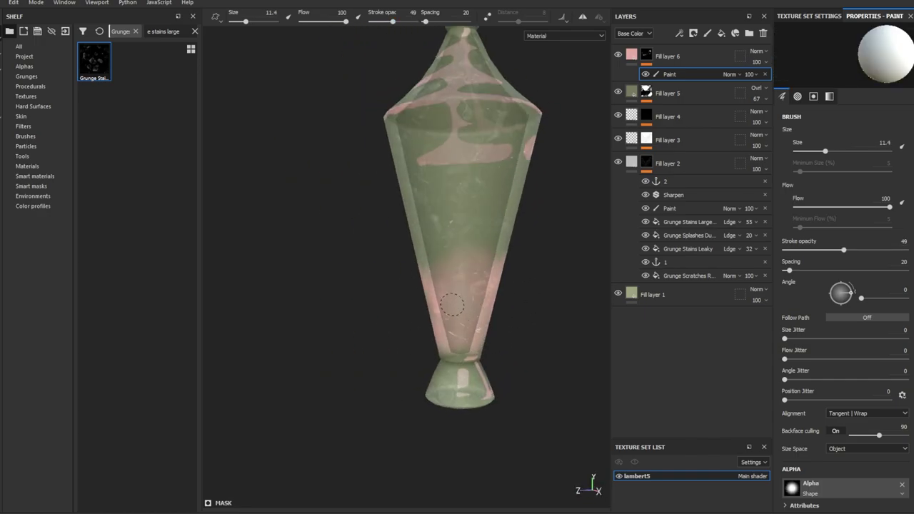
pyautogui.moveTo(464, 311)
pyautogui.keyDown('alt'); pyautogui.mouseDown()
pyautogui.moveTo(381, 341)
pyautogui.moveTo(500, 234)
pyautogui.mouseUp(); pyautogui.keyUp('alt')
# Paint broad pink strokes down the vase's ridges and lower cone, varying brush size.
pyautogui.keyDown('alt'); pyautogui.moveTo(473, 287); pyautogui.dragTo(495, 262); pyautogui.keyUp('alt')
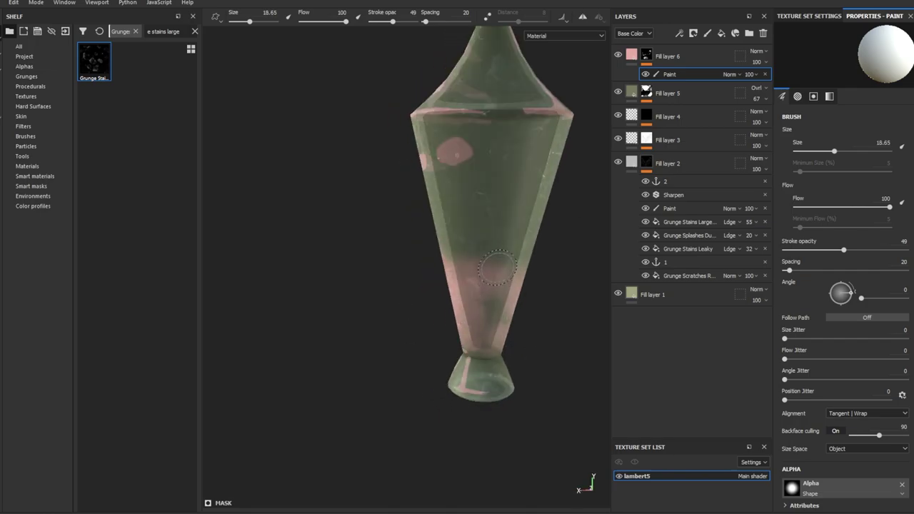
pyautogui.keyDown('ctrl'); pyautogui.moveTo(494, 262); pyautogui.dragTo(453, 316, button='right'); pyautogui.keyUp('ctrl')
pyautogui.moveTo(453, 316)
pyautogui.keyDown('alt'); pyautogui.mouseDown()
pyautogui.moveTo(435, 330)
pyautogui.moveTo(506, 351)
pyautogui.moveTo(438, 326)
pyautogui.mouseUp(); pyautogui.keyUp('alt')
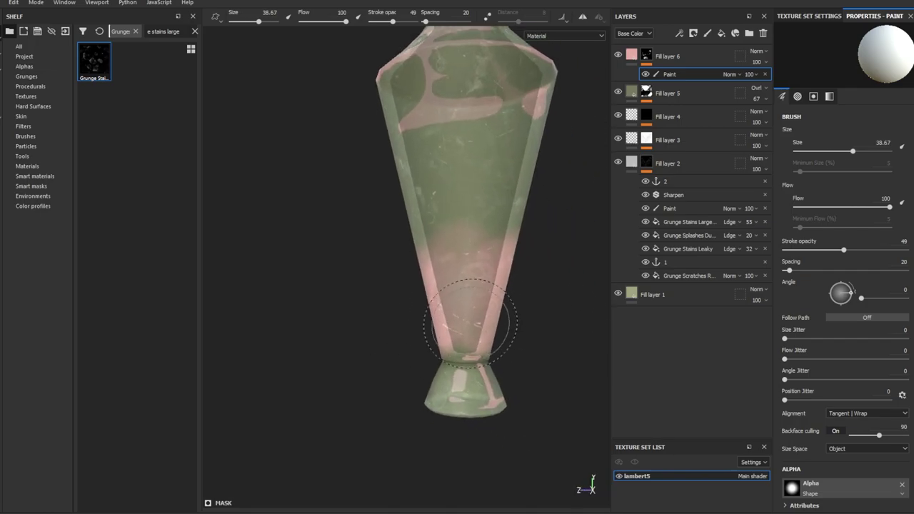
pyautogui.keyDown('ctrl'); pyautogui.moveTo(438, 326); pyautogui.dragTo(414, 325, button='right'); pyautogui.keyUp('ctrl')
pyautogui.moveTo(414, 324)
pyautogui.keyDown('alt'); pyautogui.mouseDown()
pyautogui.moveTo(502, 278)
pyautogui.moveTo(412, 349)
pyautogui.moveTo(482, 285)
pyautogui.moveTo(464, 279)
pyautogui.mouseUp(); pyautogui.keyUp('alt')
pyautogui.keyDown('ctrl'); pyautogui.moveTo(464, 279); pyautogui.dragTo(434, 345, button='right'); pyautogui.keyUp('ctrl')
pyautogui.moveTo(441, 348)
pyautogui.keyDown('alt'); pyautogui.mouseDown()
pyautogui.moveTo(453, 340)
pyautogui.moveTo(394, 373)
pyautogui.moveTo(359, 367)
pyautogui.moveTo(435, 302)
pyautogui.moveTo(532, 314)
pyautogui.moveTo(457, 307)
pyautogui.mouseUp(); pyautogui.keyUp('alt')
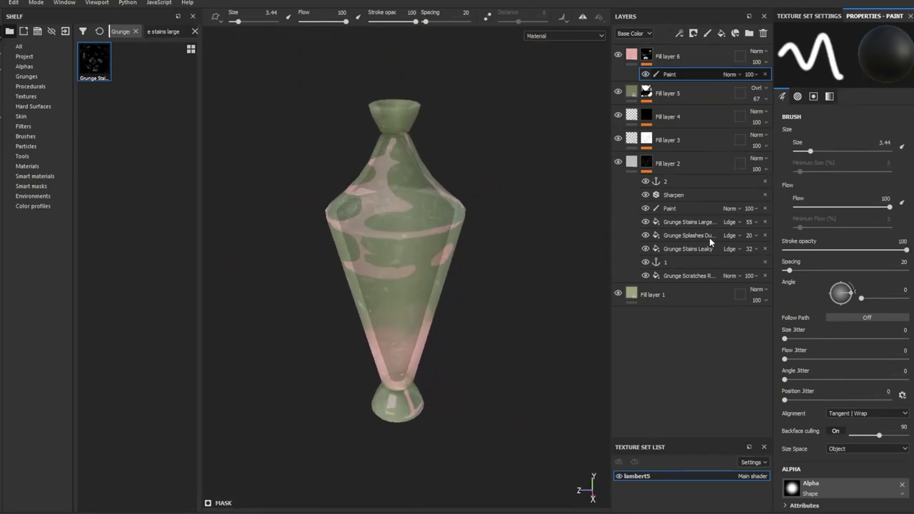
# Stack a Blur Directional filter at intensity 0.9 and a Levels effect on Fill layer 6's mask.
pyautogui.click(678, 33)
pyautogui.click(882, 49)
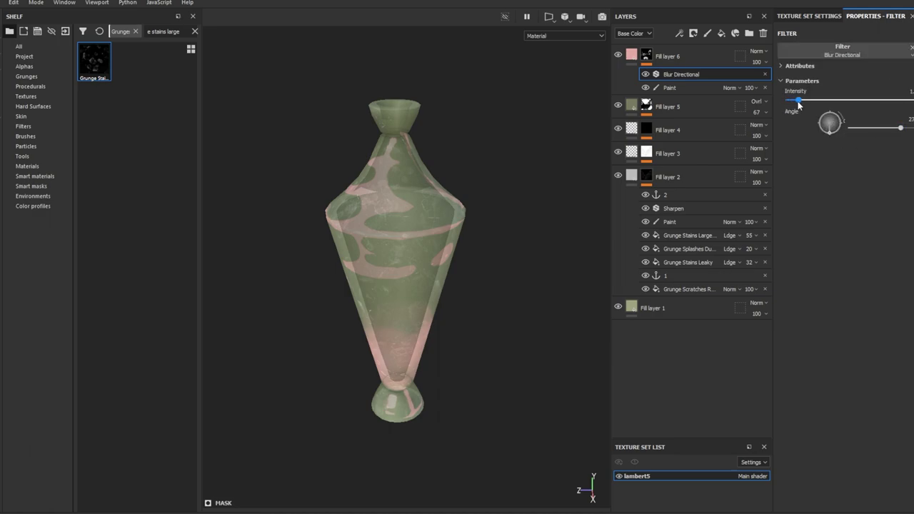
pyautogui.moveTo(798, 101); pyautogui.dragTo(793, 100)
pyautogui.keyDown('alt'); pyautogui.moveTo(561, 228); pyautogui.dragTo(607, 214); pyautogui.keyUp('alt')
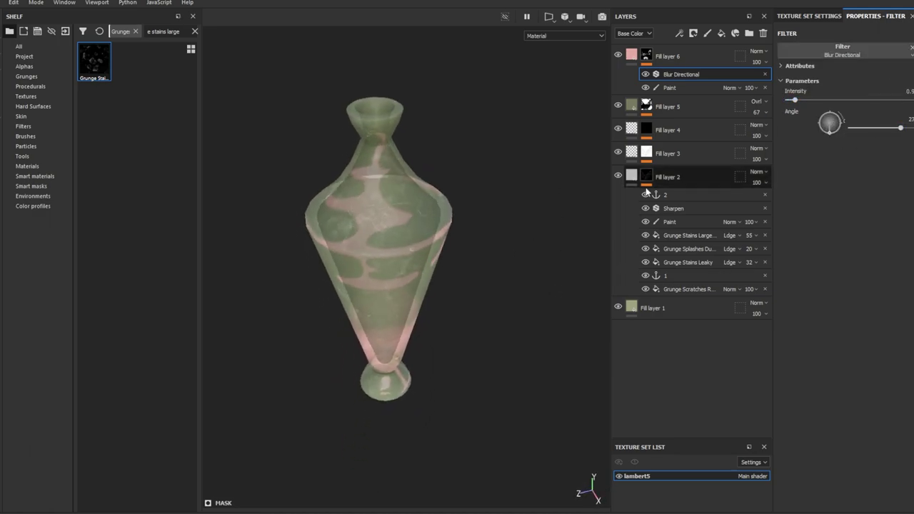
pyautogui.keyDown('alt'); pyautogui.moveTo(547, 167); pyautogui.dragTo(465, 163); pyautogui.keyUp('alt')
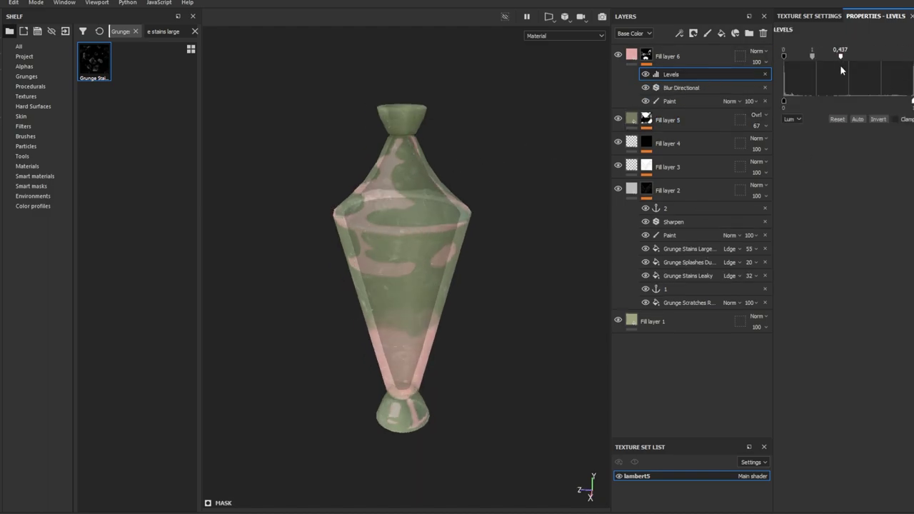
# Add a pale Fill layer 7 on top with a black paintable mask, framing the vase's neck.
pyautogui.press('1')
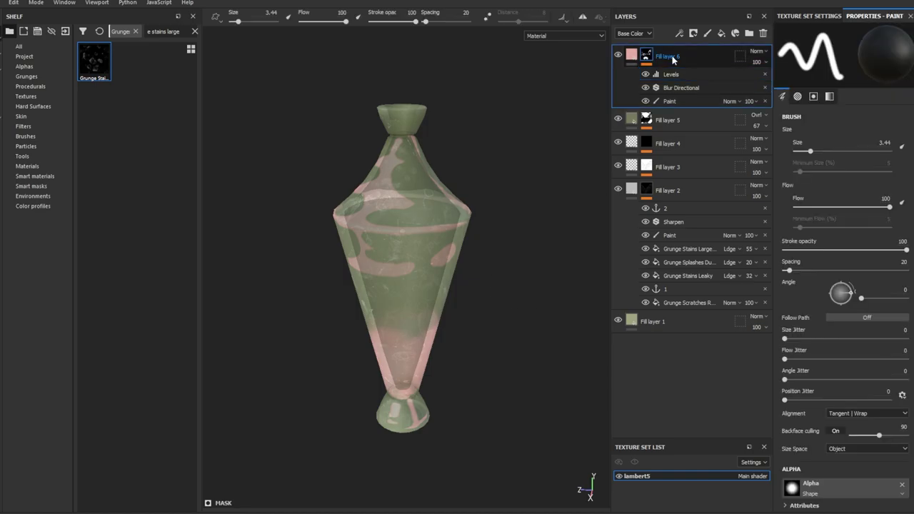
pyautogui.click(721, 32)
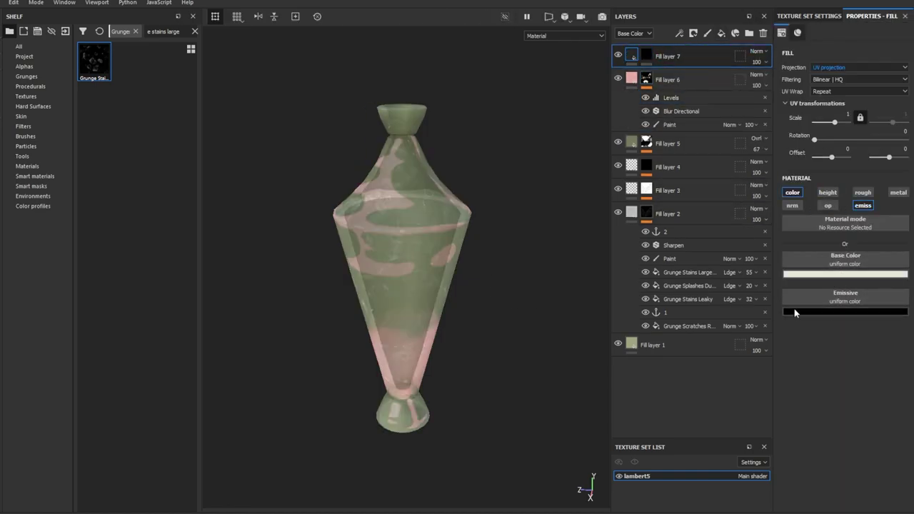
pyautogui.press('1')
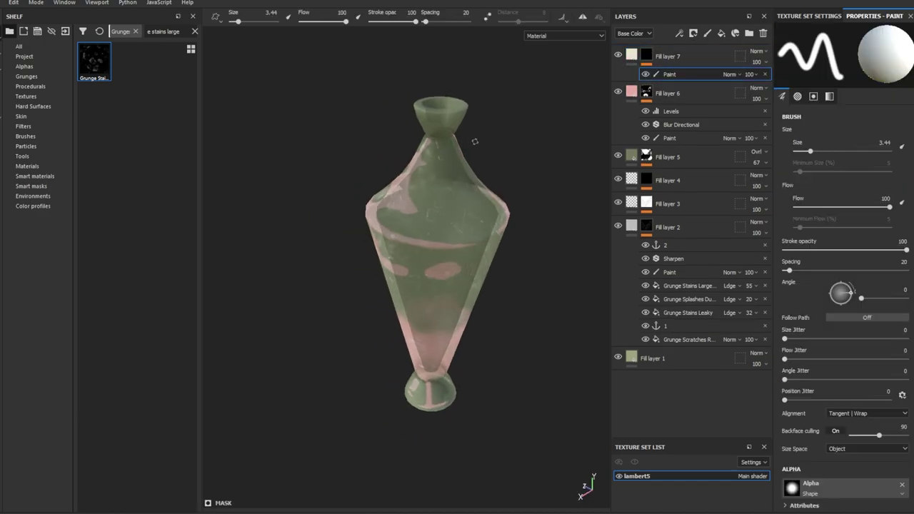
pyautogui.scroll(3, 457, 128)
pyautogui.moveTo(437, 77); pyautogui.dragTo(453, 265, button='middle')
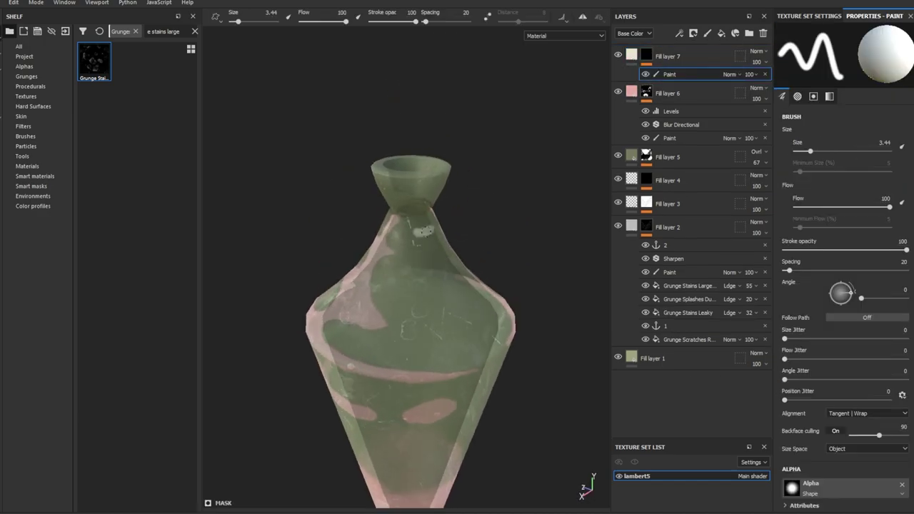
# Paint white highlight stripes down the vase's neck and shoulder, resizing the brush as needed.
pyautogui.press('[')
pyautogui.press('[')
pyautogui.press('[')
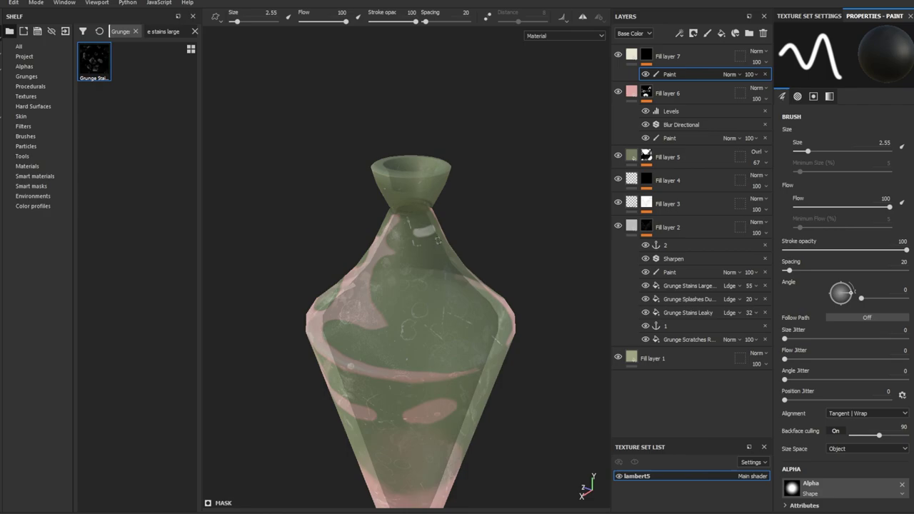
pyautogui.press(']')
pyautogui.press(']')
pyautogui.press(']')
pyautogui.moveTo(425, 353)
pyautogui.mouseDown()
pyautogui.moveTo(423, 254)
pyautogui.moveTo(437, 348)
pyautogui.moveTo(434, 246)
pyautogui.moveTo(414, 336)
pyautogui.moveTo(413, 277)
pyautogui.mouseUp()
pyautogui.press('[')
pyautogui.press('[')
pyautogui.press('[')
pyautogui.press('[')
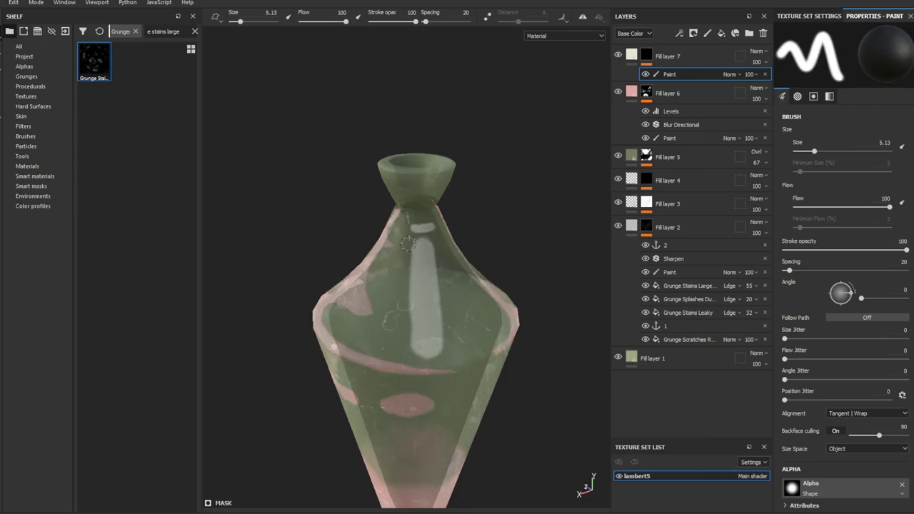
pyautogui.press('[')
pyautogui.press('[')
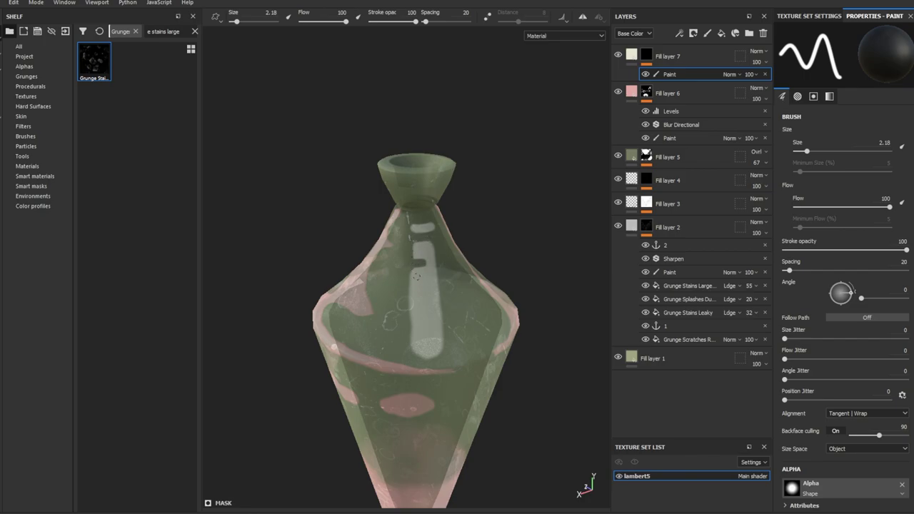
pyautogui.moveTo(409, 266); pyautogui.dragTo(448, 357)
pyautogui.keyDown('alt'); pyautogui.moveTo(398, 197); pyautogui.dragTo(409, 167); pyautogui.keyUp('alt')
pyautogui.press(']')
pyautogui.press(']')
pyautogui.press(']')
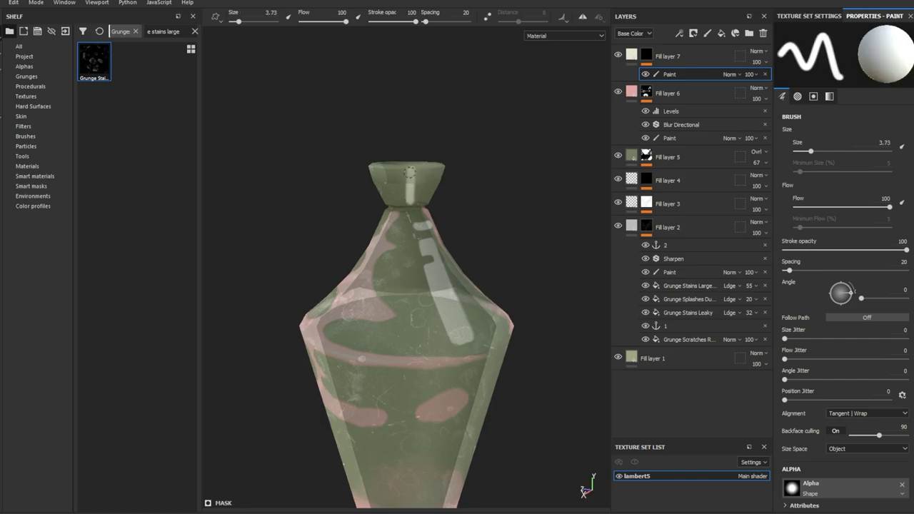
pyautogui.keyDown('alt'); pyautogui.moveTo(391, 210); pyautogui.dragTo(428, 174); pyautogui.keyUp('alt')
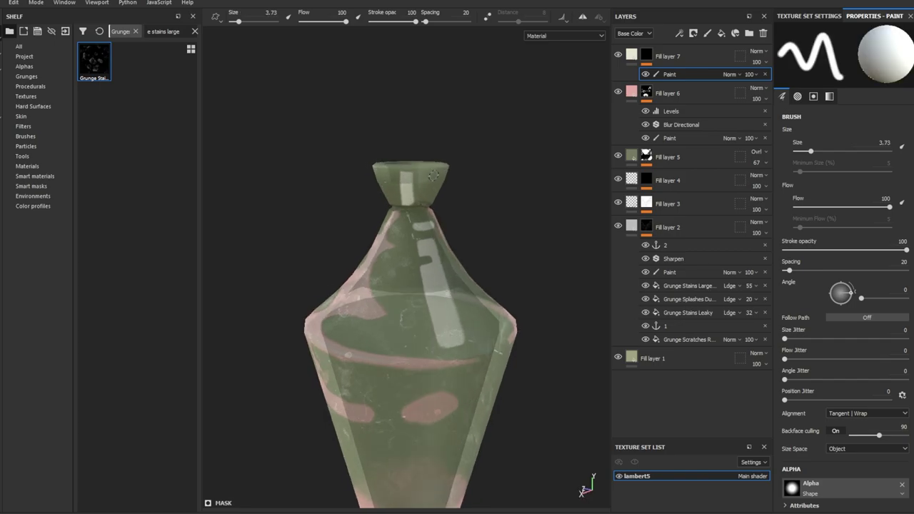
pyautogui.press('[')
pyautogui.press('[')
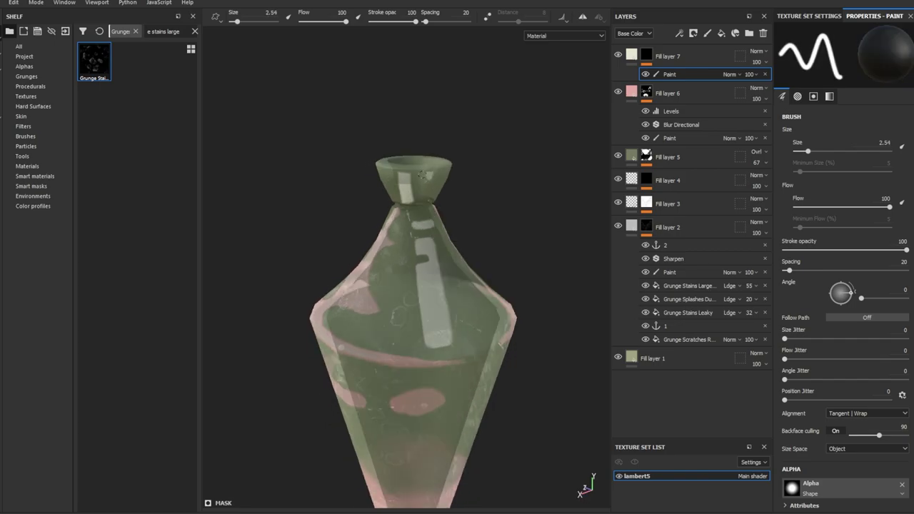
pyautogui.moveTo(434, 175)
pyautogui.keyDown('alt'); pyautogui.mouseDown()
pyautogui.moveTo(371, 218)
pyautogui.moveTo(466, 268)
pyautogui.moveTo(473, 181)
pyautogui.moveTo(443, 198)
pyautogui.mouseUp(); pyautogui.keyUp('alt')
pyautogui.press(']')
pyautogui.press(']')
pyautogui.press(']')
# Resize the brush and inspect the vase from several sides, including its opening and base.
pyautogui.moveTo(496, 220)
pyautogui.keyDown('alt'); pyautogui.mouseDown()
pyautogui.moveTo(440, 168)
pyautogui.moveTo(445, 192)
pyautogui.mouseUp(); pyautogui.keyUp('alt')
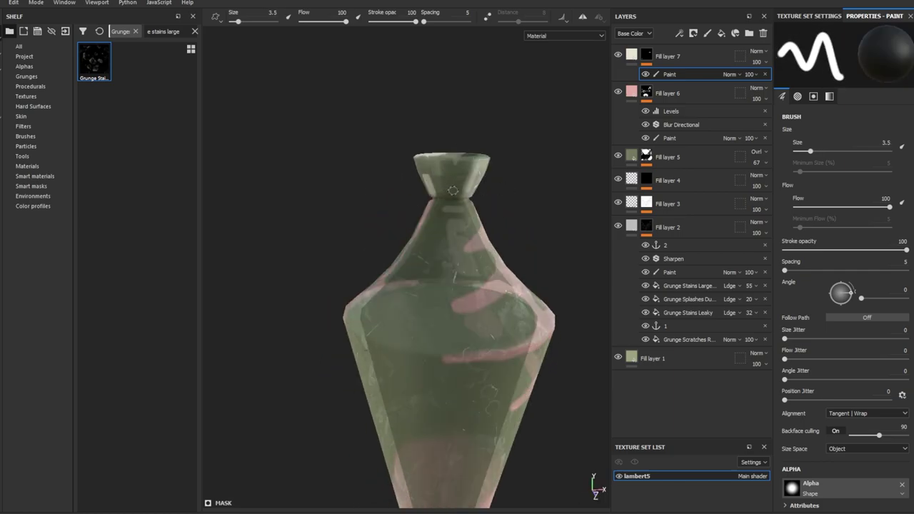
pyautogui.keyDown('ctrl'); pyautogui.moveTo(446, 192); pyautogui.dragTo(452, 201, button='right'); pyautogui.keyUp('ctrl')
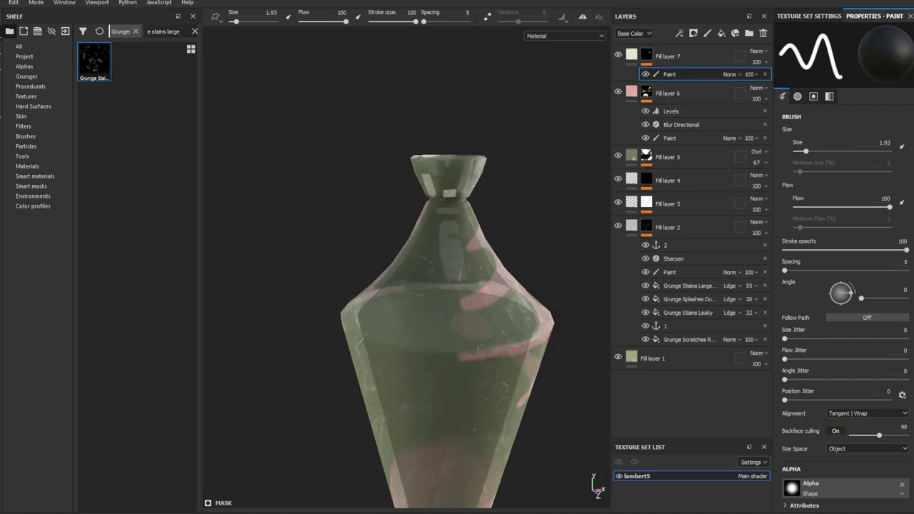
pyautogui.moveTo(442, 198)
pyautogui.keyDown('alt'); pyautogui.mouseDown()
pyautogui.moveTo(526, 228)
pyautogui.moveTo(428, 257)
pyautogui.mouseUp(); pyautogui.keyUp('alt')
pyautogui.keyDown('ctrl'); pyautogui.moveTo(428, 257); pyautogui.dragTo(435, 257, button='right'); pyautogui.keyUp('ctrl')
pyautogui.keyDown('alt'); pyautogui.moveTo(435, 257); pyautogui.dragTo(339, 238); pyautogui.keyUp('alt')
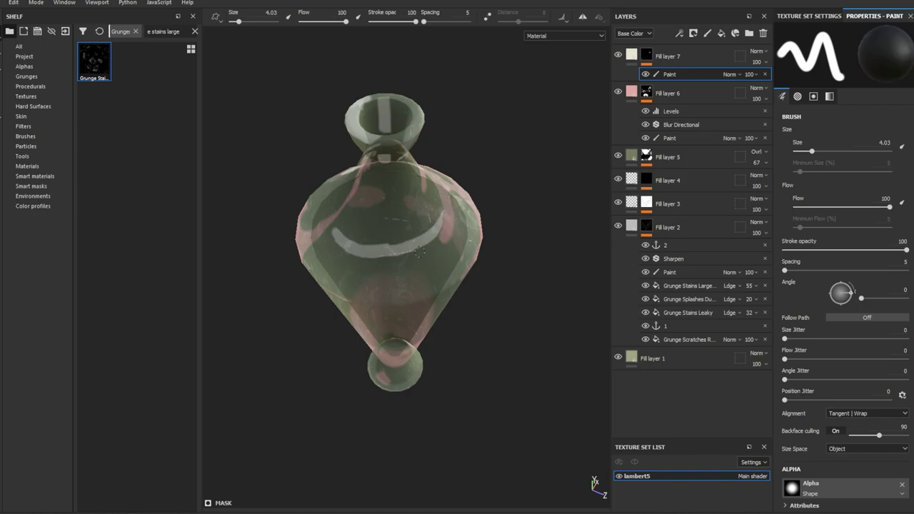
pyautogui.keyDown('alt'); pyautogui.moveTo(365, 241); pyautogui.dragTo(425, 205); pyautogui.keyUp('alt')
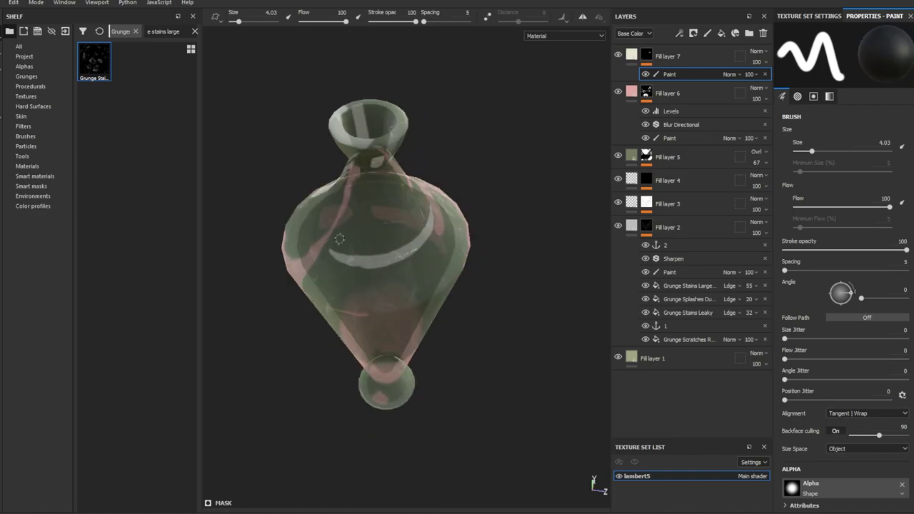
pyautogui.moveTo(353, 266)
pyautogui.keyDown('alt'); pyautogui.mouseDown()
pyautogui.moveTo(474, 200)
pyautogui.moveTo(387, 224)
pyautogui.moveTo(378, 213)
pyautogui.mouseUp(); pyautogui.keyUp('alt')
pyautogui.press('f')
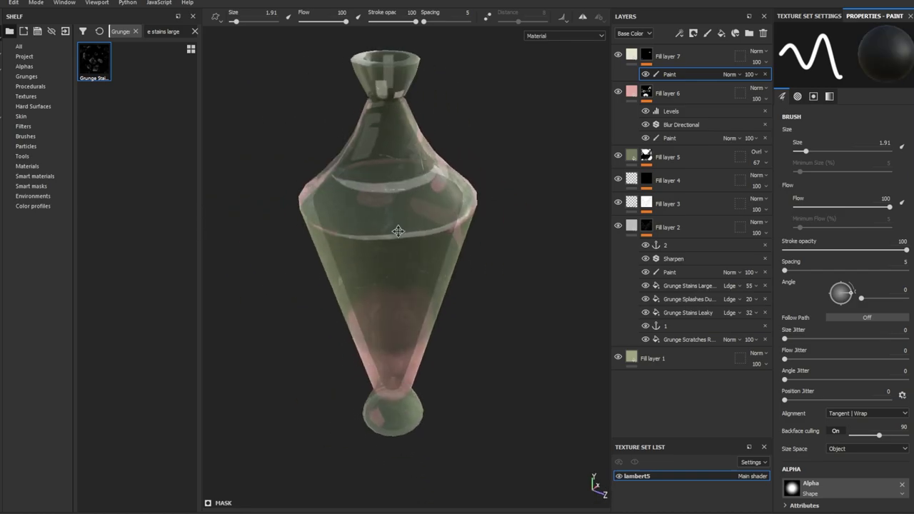
pyautogui.scroll(3, 398, 230)
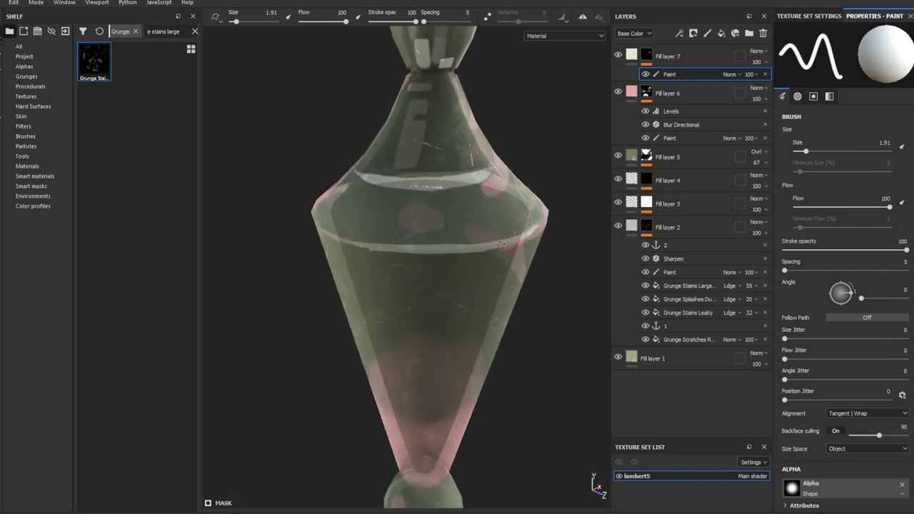
pyautogui.keyDown('alt'); pyautogui.moveTo(509, 241); pyautogui.dragTo(362, 248); pyautogui.keyUp('alt')
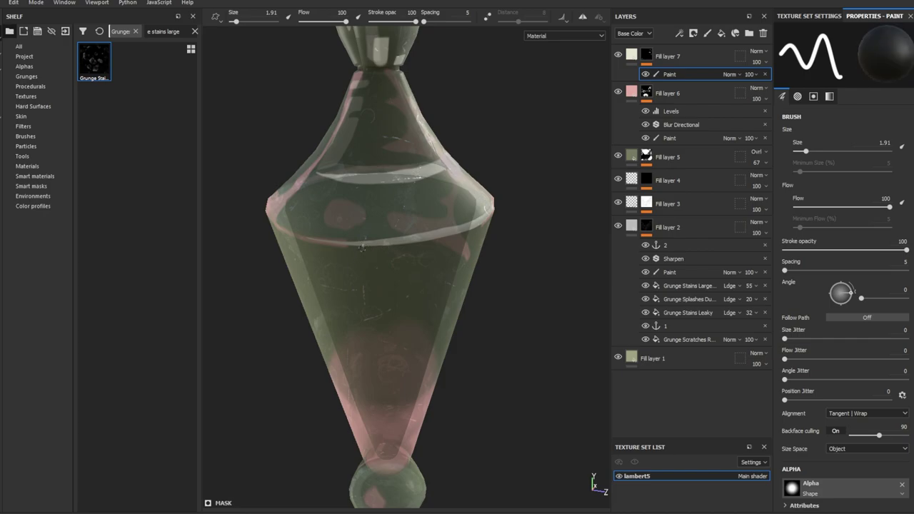
pyautogui.moveTo(427, 264)
pyautogui.keyDown('alt'); pyautogui.mouseDown()
pyautogui.moveTo(366, 233)
pyautogui.moveTo(405, 178)
pyautogui.moveTo(428, 184)
pyautogui.moveTo(446, 173)
pyautogui.mouseUp(); pyautogui.keyUp('alt')
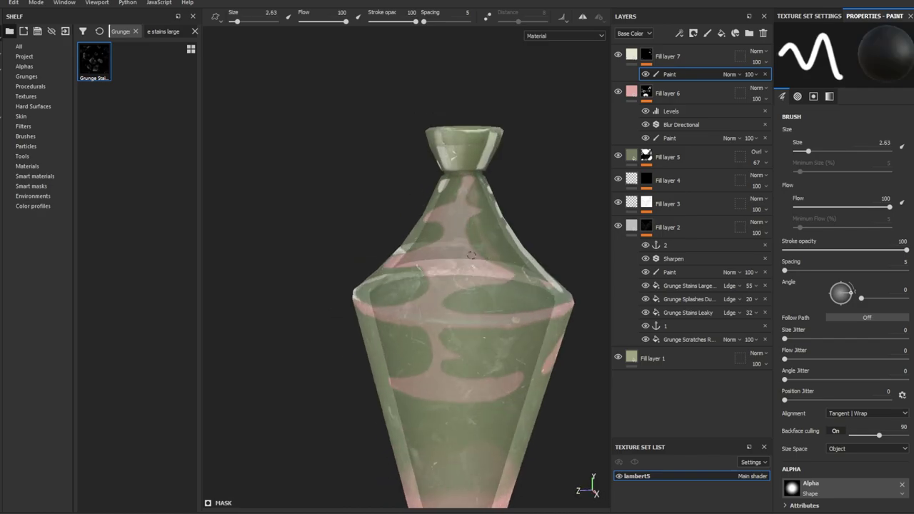
pyautogui.moveTo(443, 177)
pyautogui.keyDown('alt'); pyautogui.mouseDown()
pyautogui.moveTo(422, 295)
pyautogui.moveTo(485, 302)
pyautogui.moveTo(425, 303)
pyautogui.moveTo(428, 333)
pyautogui.mouseUp(); pyautogui.keyUp('alt')
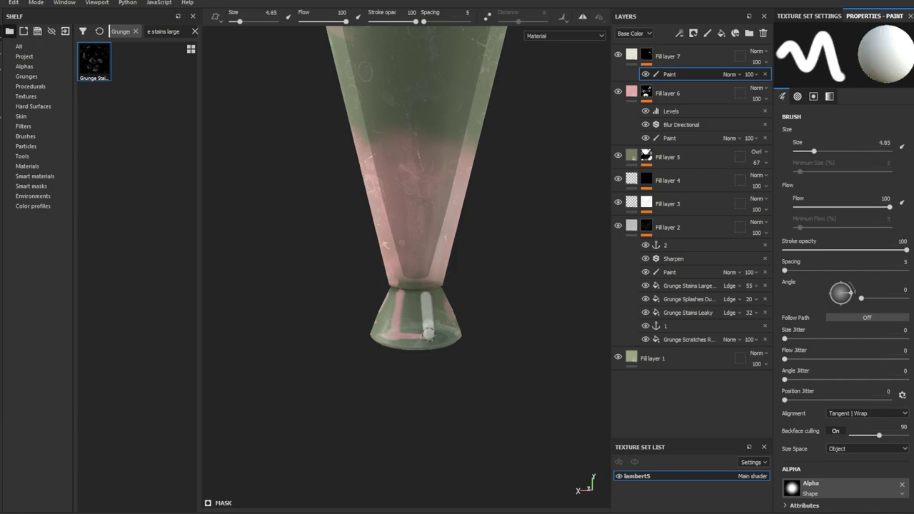
# Paint white highlights on the vase base and a stroke up its side.
pyautogui.moveTo(424, 299)
pyautogui.mouseDown()
pyautogui.moveTo(428, 335)
pyautogui.moveTo(314, 307)
pyautogui.moveTo(422, 289)
pyautogui.moveTo(393, 307)
pyautogui.moveTo(441, 325)
pyautogui.moveTo(404, 323)
pyautogui.moveTo(410, 314)
pyautogui.mouseUp()
pyautogui.press(']')
pyautogui.moveTo(351, 337)
pyautogui.mouseDown()
pyautogui.moveTo(397, 325)
pyautogui.moveTo(439, 296)
pyautogui.moveTo(428, 187)
pyautogui.moveTo(430, 242)
pyautogui.mouseUp()
pyautogui.scroll(3, 426, 178)
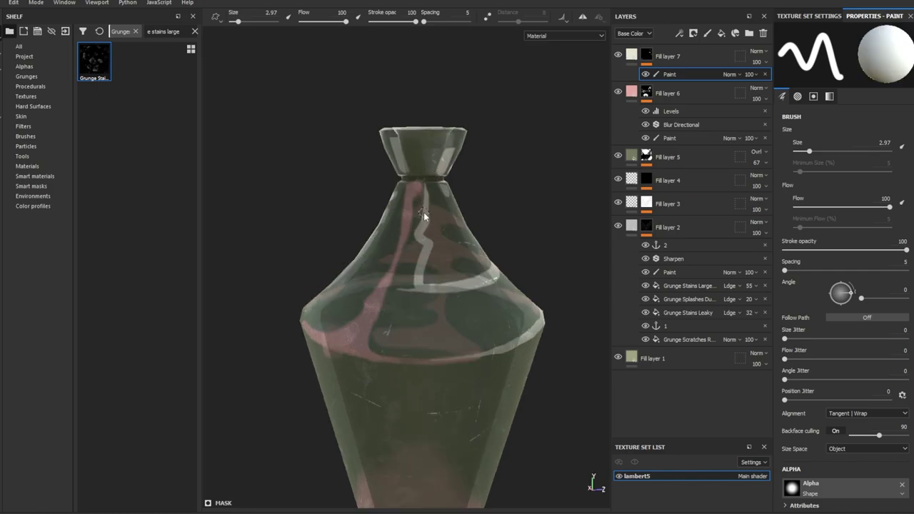
pyautogui.moveTo(418, 279)
pyautogui.mouseDown()
pyautogui.moveTo(427, 270)
pyautogui.moveTo(429, 218)
pyautogui.mouseUp()
pyautogui.press('f')
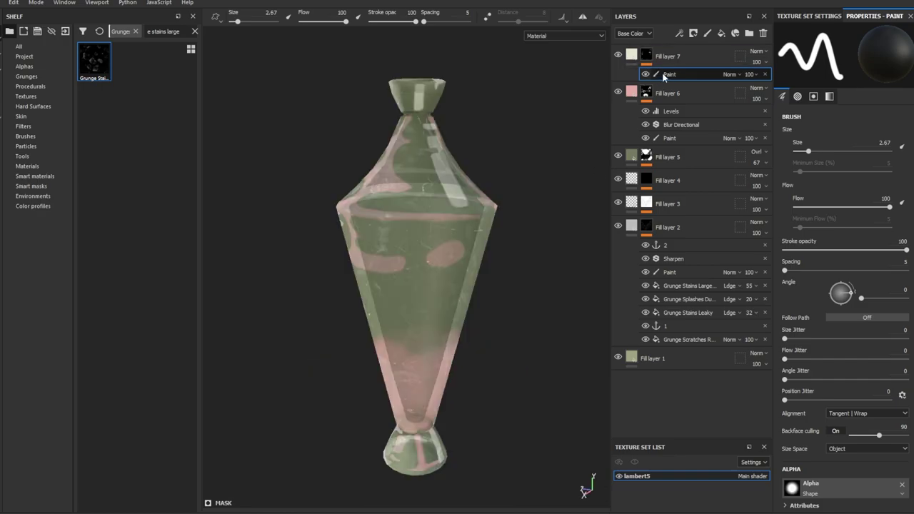
# Soften Fill layer 7's highlights with a low-intensity Blur Directional filter and a Levels effect.
pyautogui.click(679, 33)
pyautogui.moveTo(842, 101); pyautogui.dragTo(794, 104)
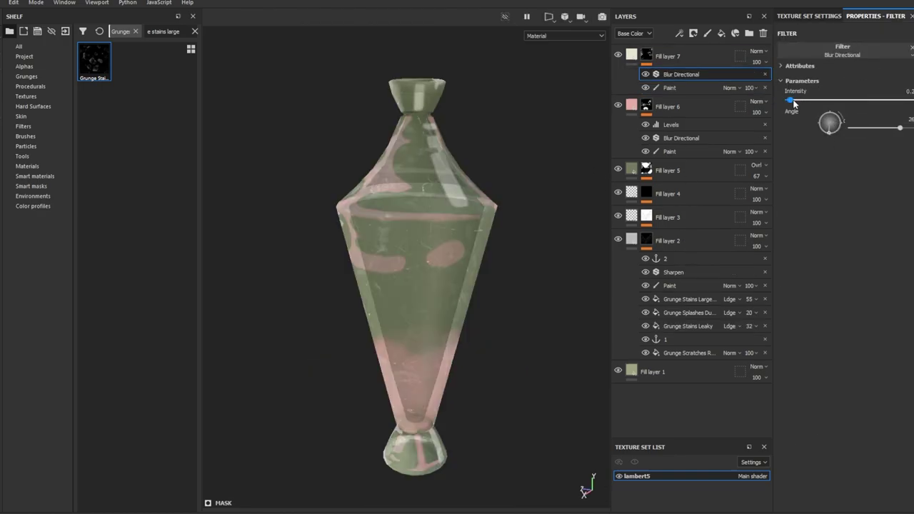
pyautogui.click(718, 236)
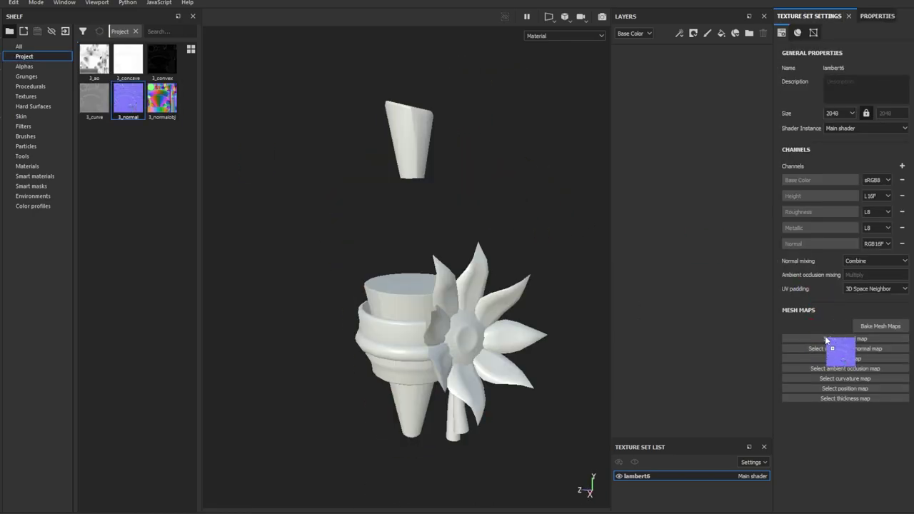
# Assign 3_normal, 3_normalobj, 3_curve and 3_ao as mesh maps, then add Folder 1.
pyautogui.moveTo(826, 341); pyautogui.dragTo(842, 348)
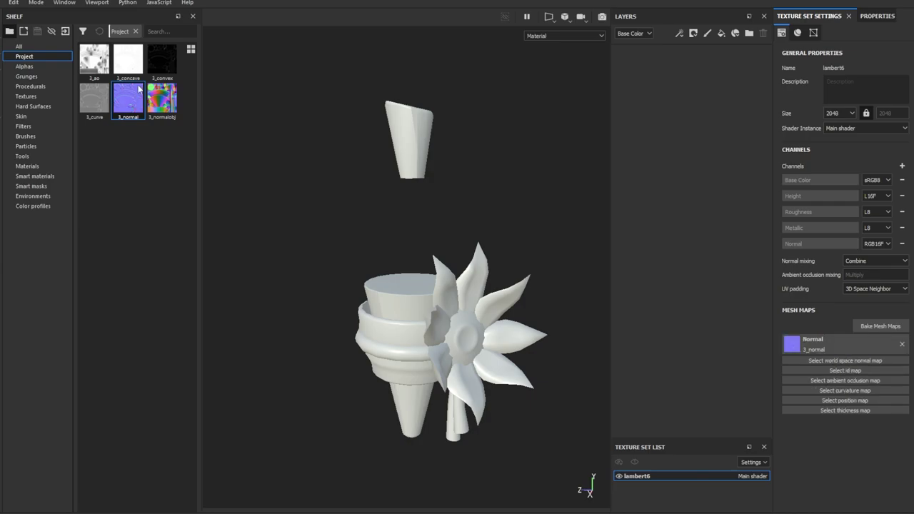
pyautogui.moveTo(162, 100); pyautogui.dragTo(844, 358)
pyautogui.moveTo(94, 100); pyautogui.dragTo(857, 400)
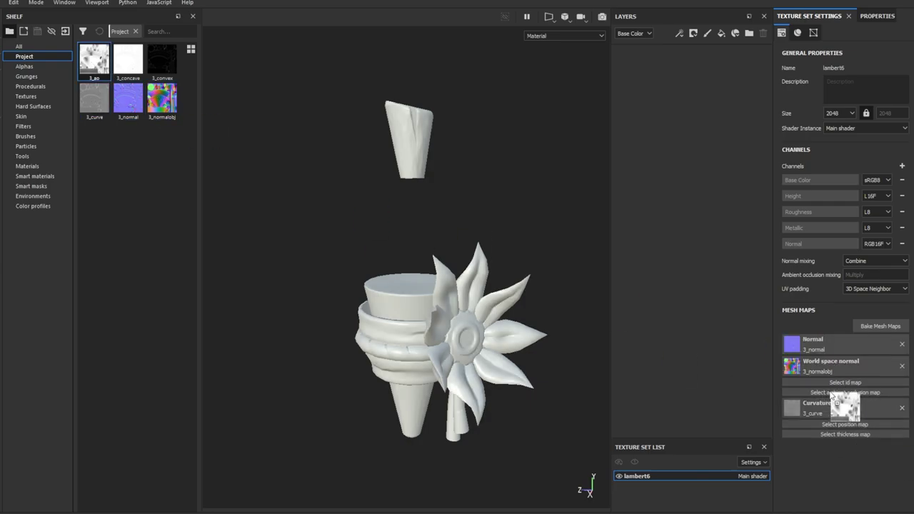
pyautogui.moveTo(91, 63); pyautogui.dragTo(844, 392)
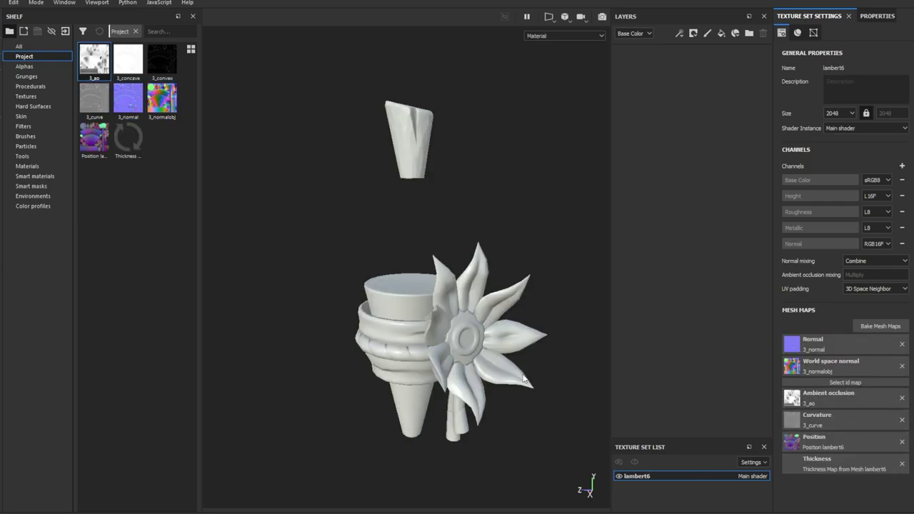
pyautogui.click(723, 35)
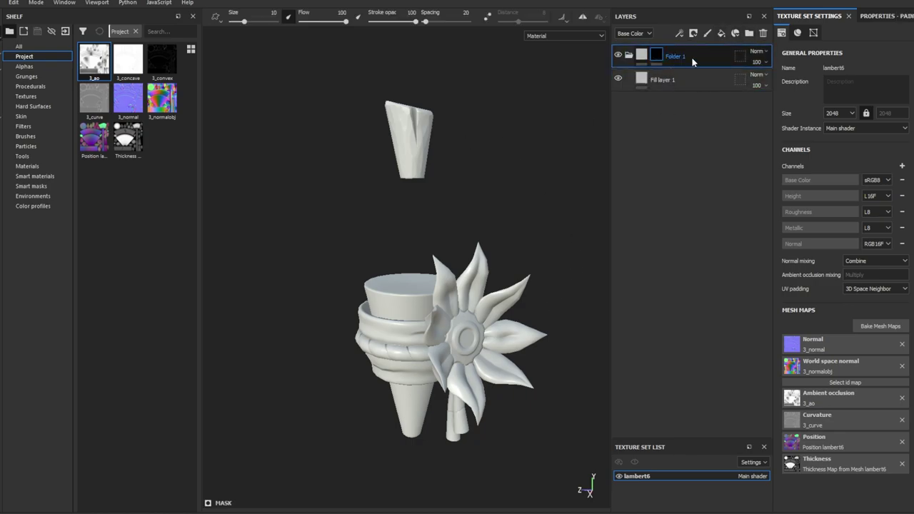
# Duplicate the folder five times and polygon-fill all flower petals into the first folder's mask.
pyautogui.click(656, 290)
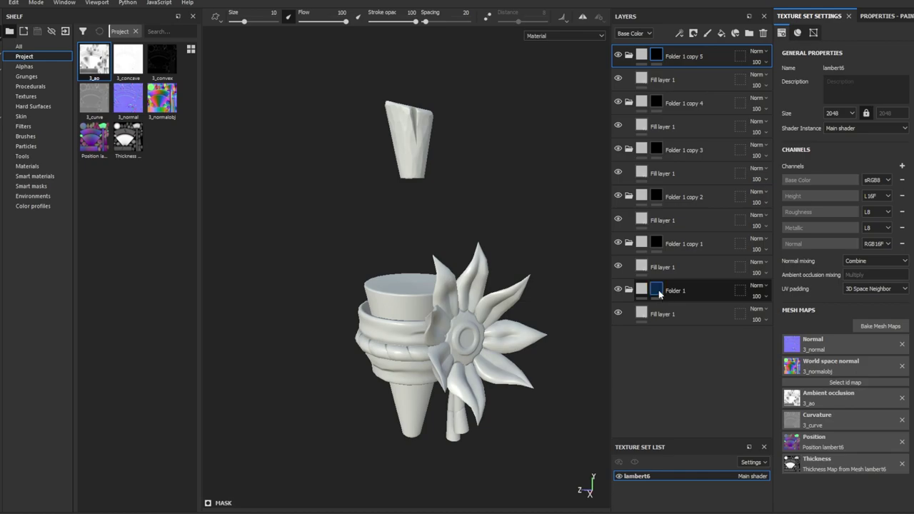
pyautogui.press('4')
pyautogui.press('F3')
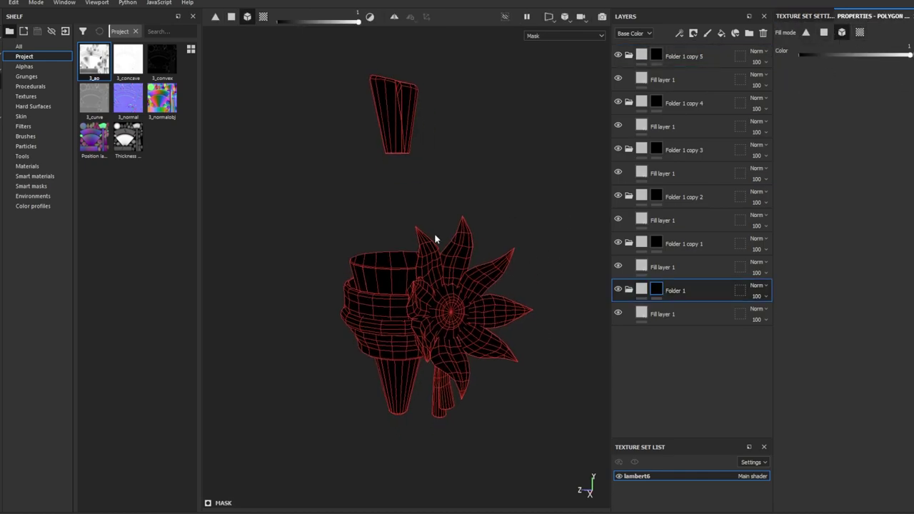
pyautogui.moveTo(434, 232)
pyautogui.mouseDown()
pyautogui.moveTo(444, 264)
pyautogui.moveTo(397, 303)
pyautogui.mouseUp()
pyautogui.moveTo(448, 374); pyautogui.dragTo(506, 314)
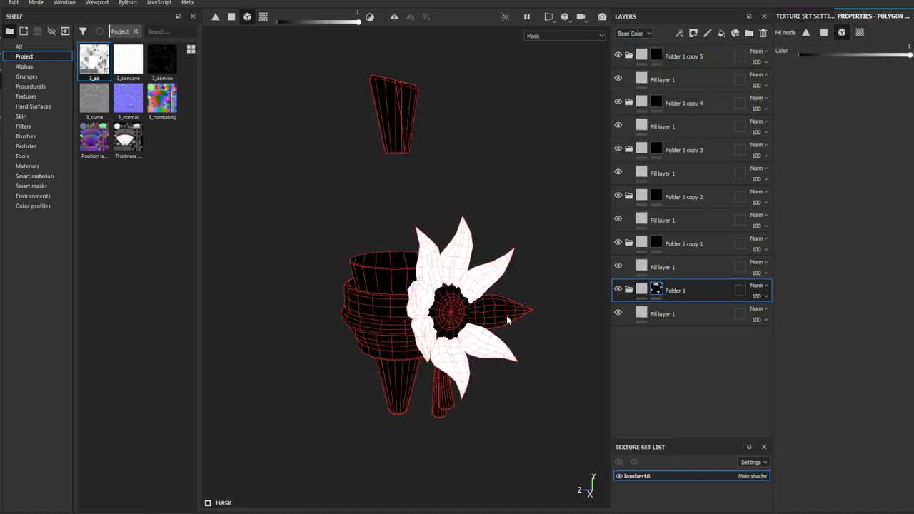
pyautogui.keyDown('alt'); pyautogui.moveTo(506, 314); pyautogui.dragTo(529, 313, button='middle'); pyautogui.keyUp('alt')
# Polygon-fill the flower centre, cone, rings, remaining wrap and top piece into the copies' masks.
pyautogui.click(656, 243)
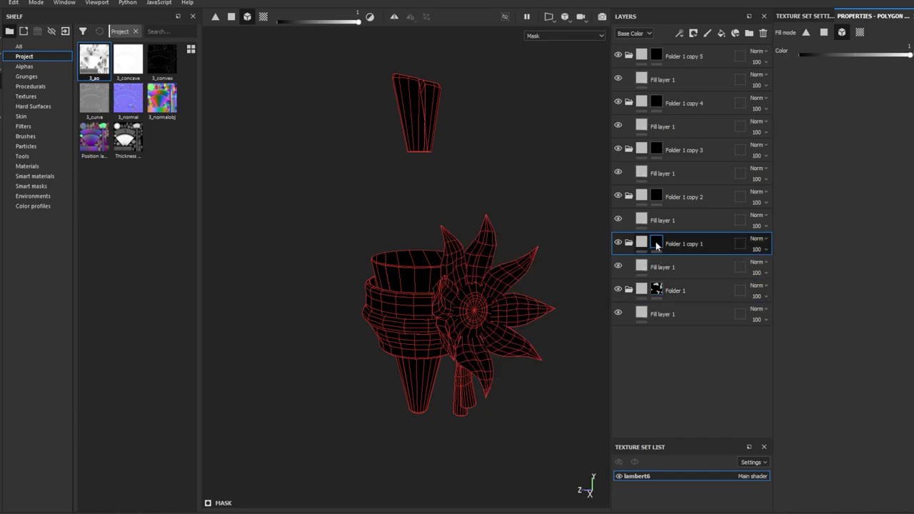
pyautogui.click(477, 311)
pyautogui.click(650, 197)
pyautogui.click(644, 158)
pyautogui.click(416, 311)
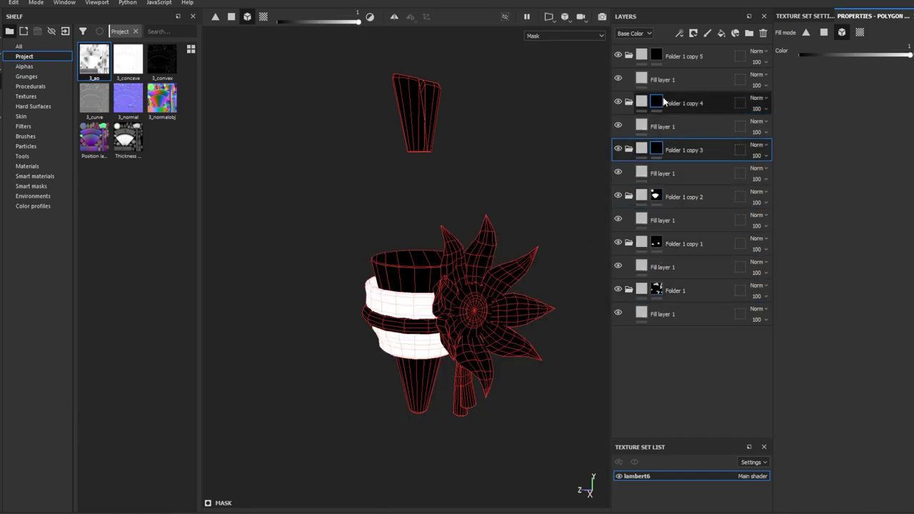
pyautogui.click(646, 105)
pyautogui.click(420, 321)
pyautogui.click(646, 57)
pyautogui.click(432, 119)
# Make the top piece dark red, the ring salmon and the bands light salmon, all rougher (~0.8).
pyautogui.click(661, 80)
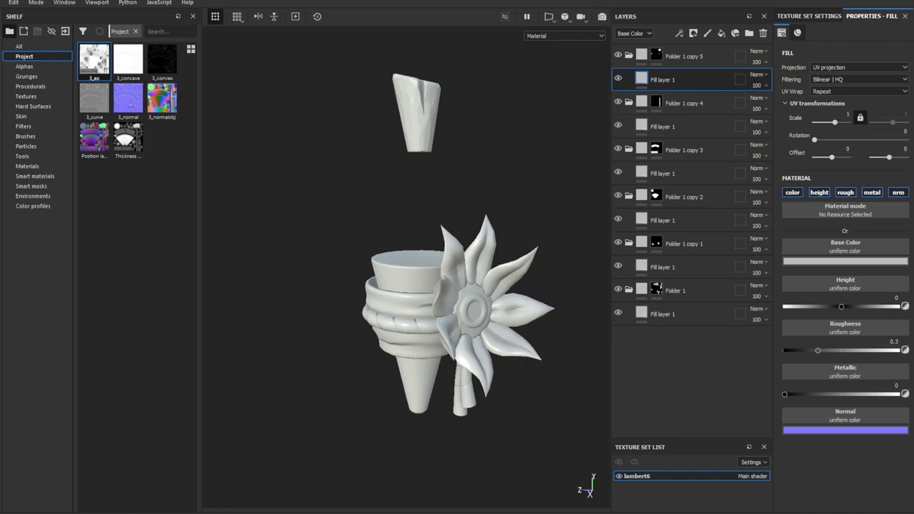
pyautogui.click(874, 263)
pyautogui.click(872, 351)
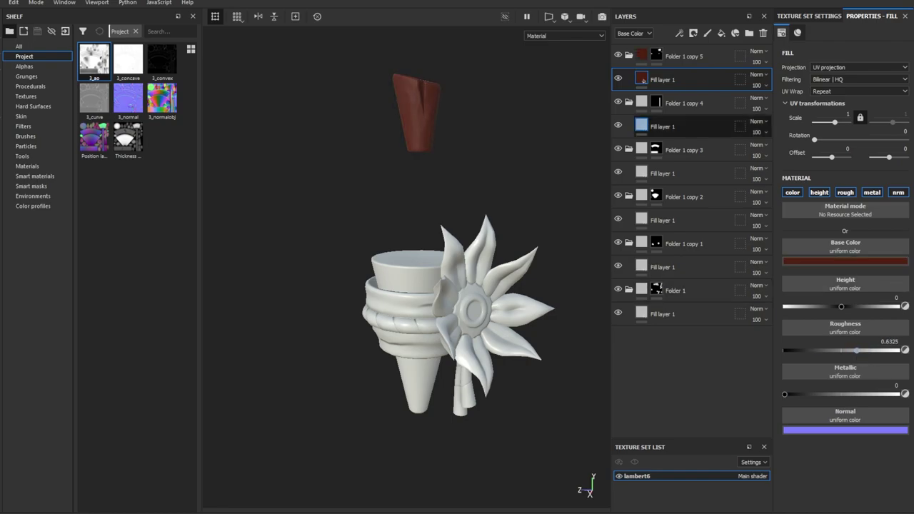
pyautogui.click(660, 127)
pyautogui.click(836, 262)
pyautogui.click(877, 351)
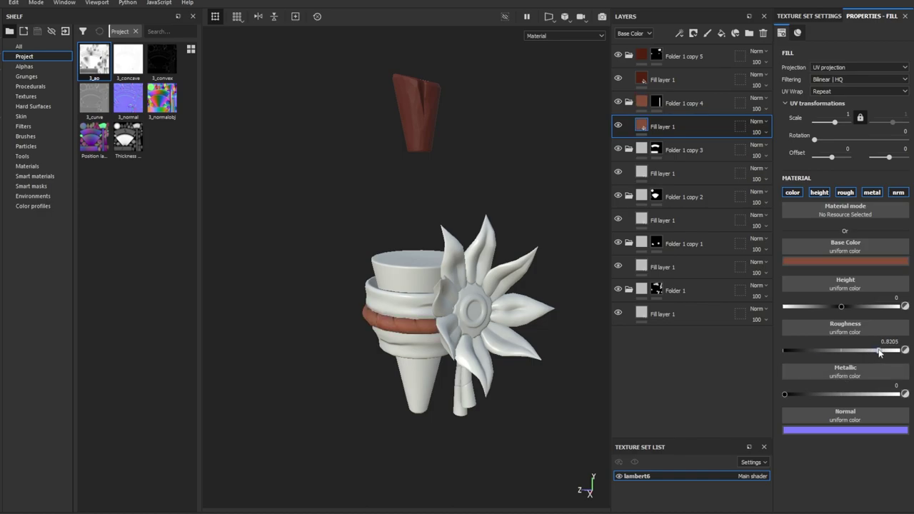
pyautogui.click(661, 173)
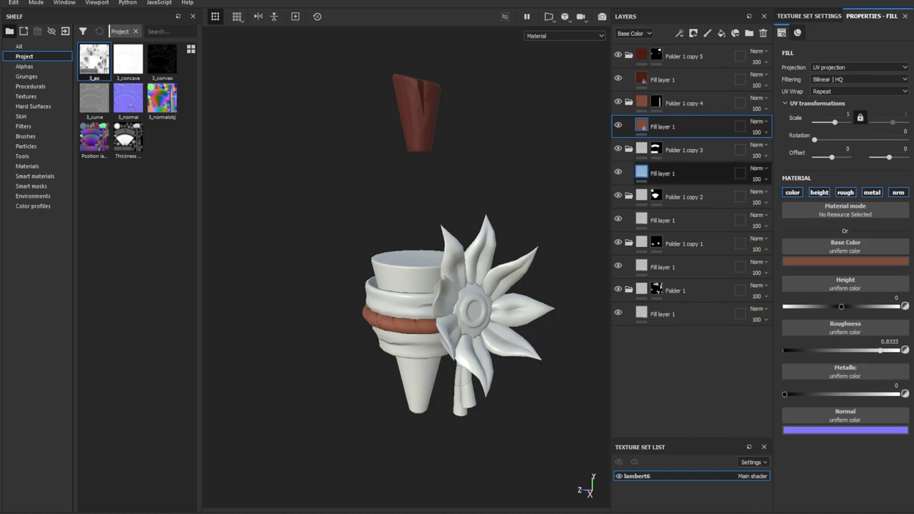
pyautogui.click(845, 261)
pyautogui.moveTo(868, 352); pyautogui.dragTo(877, 352)
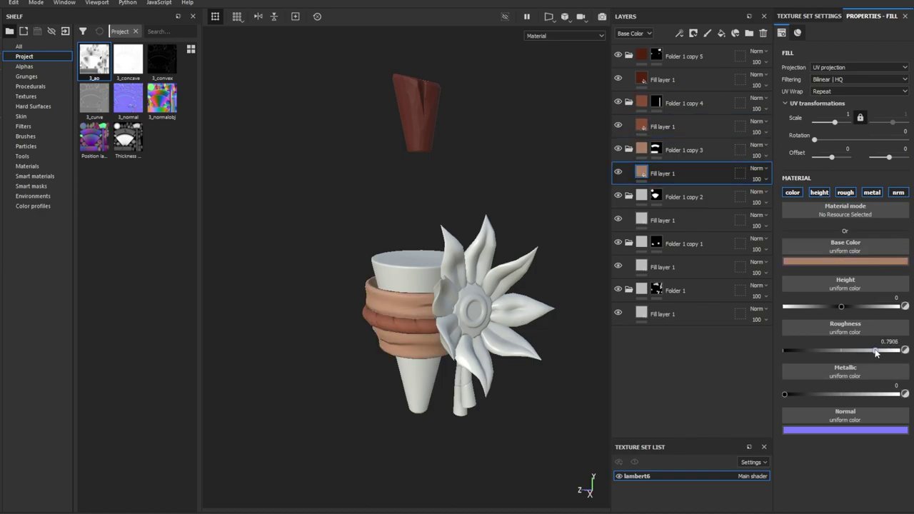
# Colour the cone pink, the flower centre dark red, the petals orange, and move petals above the centre.
pyautogui.click(661, 220)
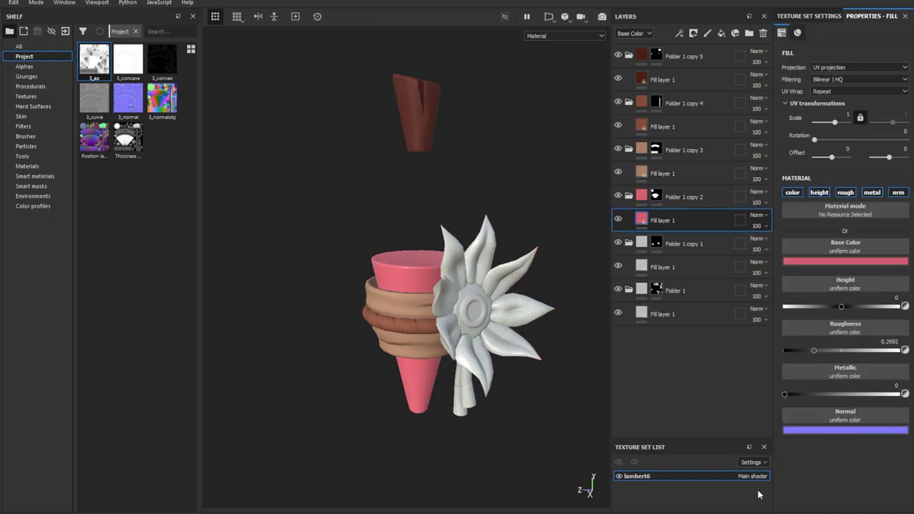
pyautogui.click(660, 267)
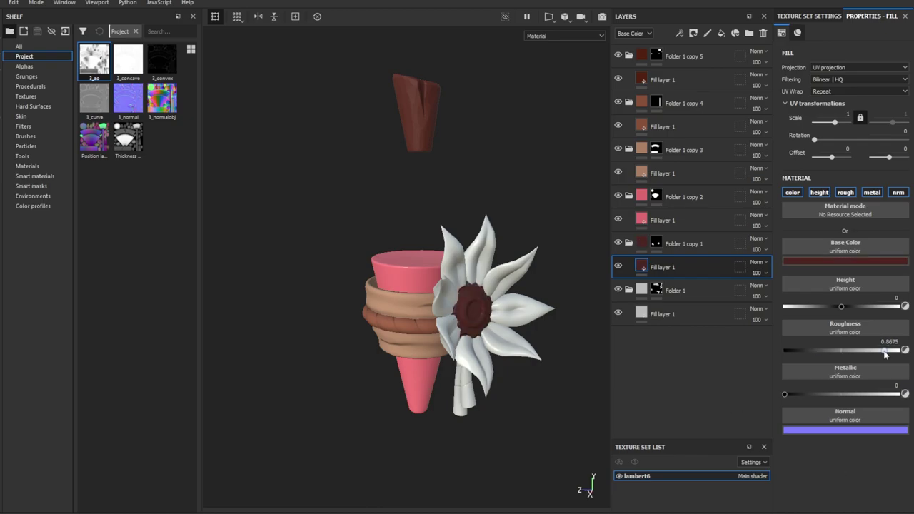
pyautogui.click(660, 314)
pyautogui.click(870, 351)
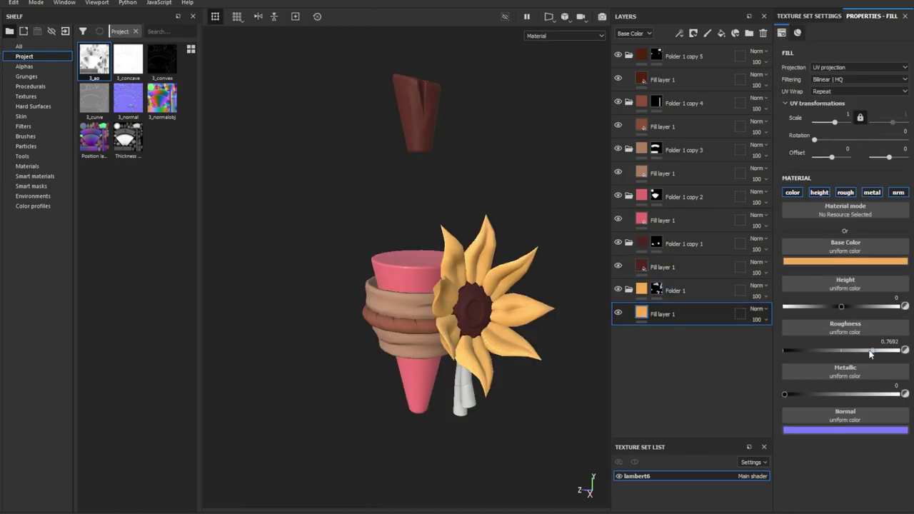
pyautogui.moveTo(622, 300); pyautogui.dragTo(686, 257)
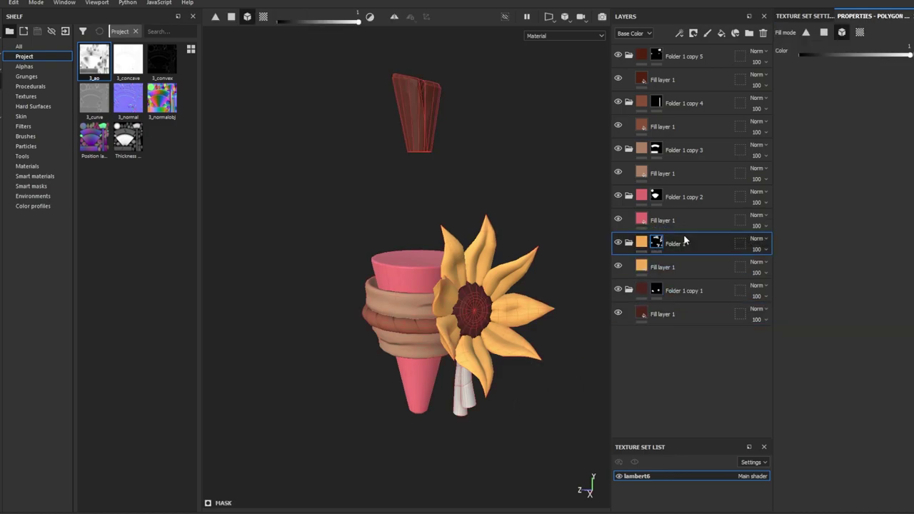
# Shade the top piece with a colour-only lighter red fill masked by a Light generator.
pyautogui.press('m')
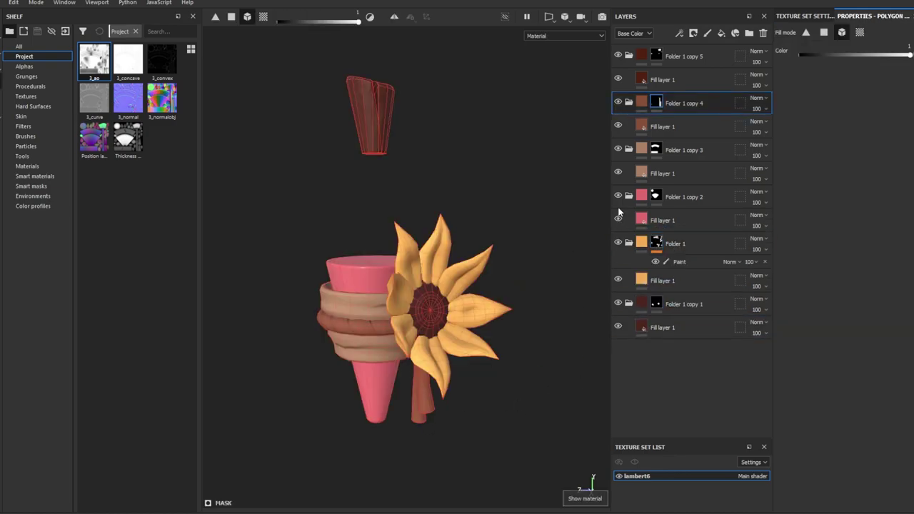
pyautogui.click(662, 79)
pyautogui.press('f')
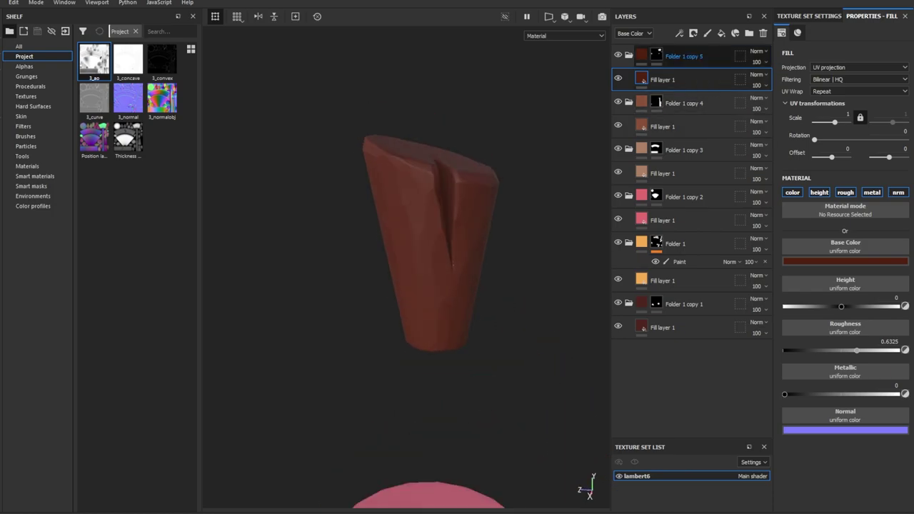
pyautogui.click(721, 33)
pyautogui.click(693, 33)
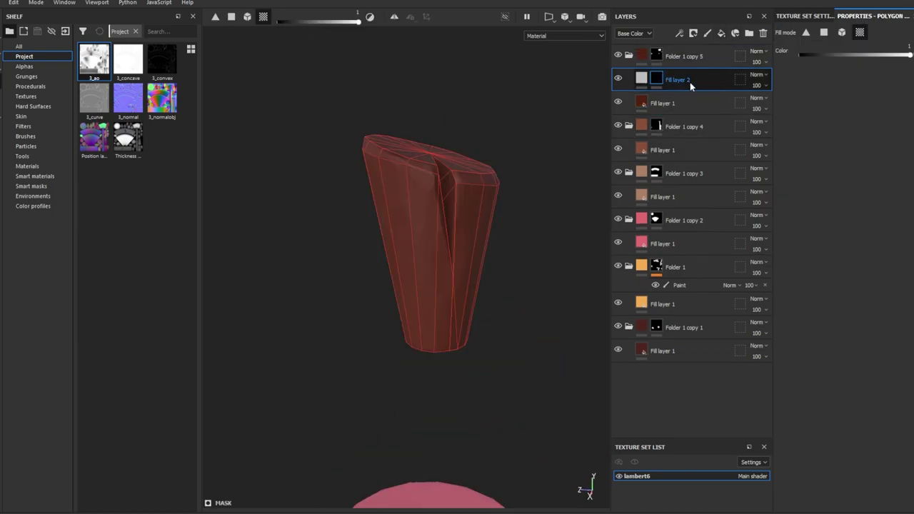
pyautogui.click(842, 46)
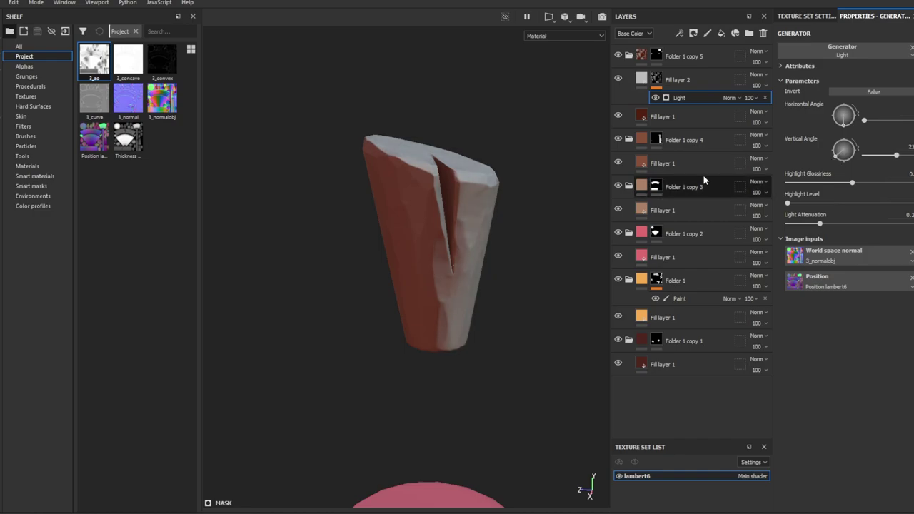
pyautogui.press('Delete')
pyautogui.click(793, 192)
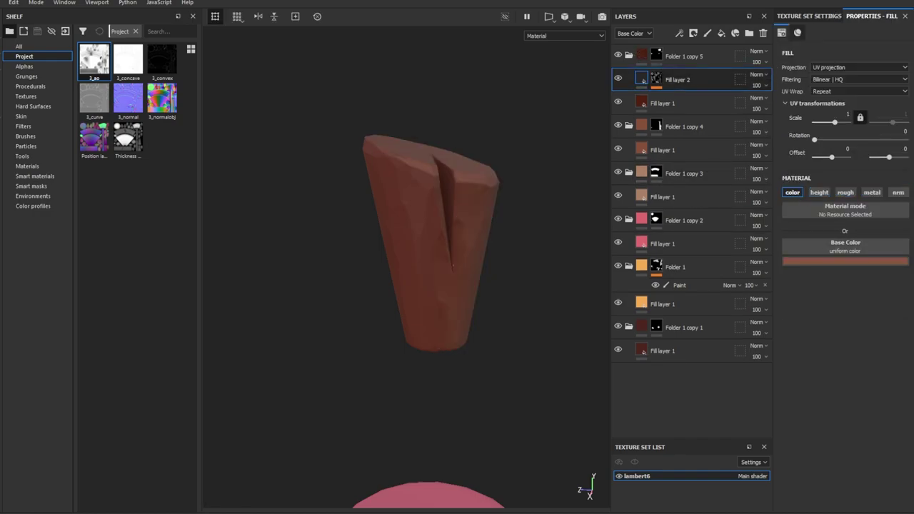
pyautogui.click(721, 33)
# Mask Fill layer 3 with 3_concave inverted through Levels, plus a paint effect.
pyautogui.moveTo(128, 61); pyautogui.dragTo(687, 98)
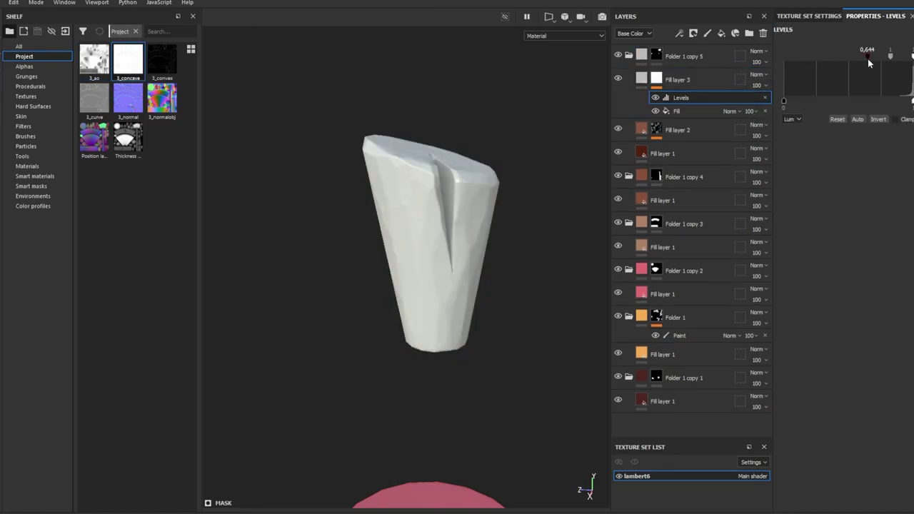
pyautogui.click(878, 119)
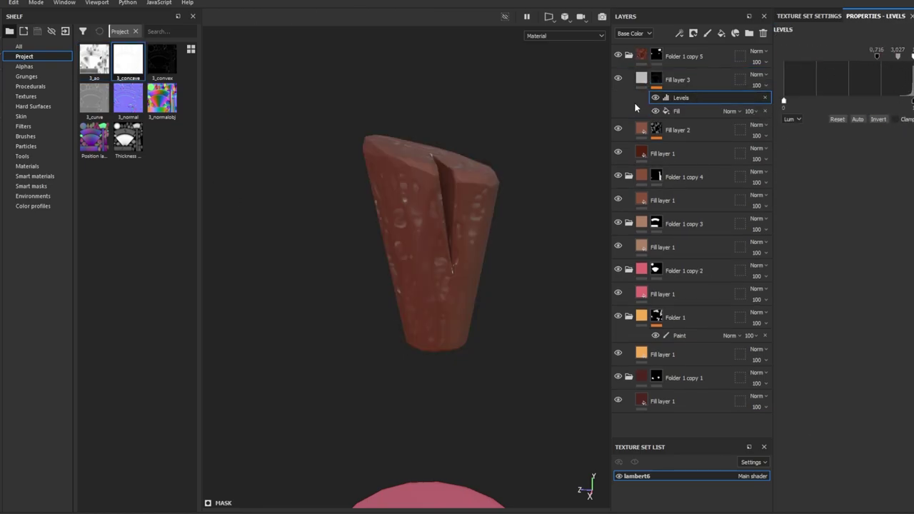
pyautogui.click(635, 110)
pyautogui.click(681, 98)
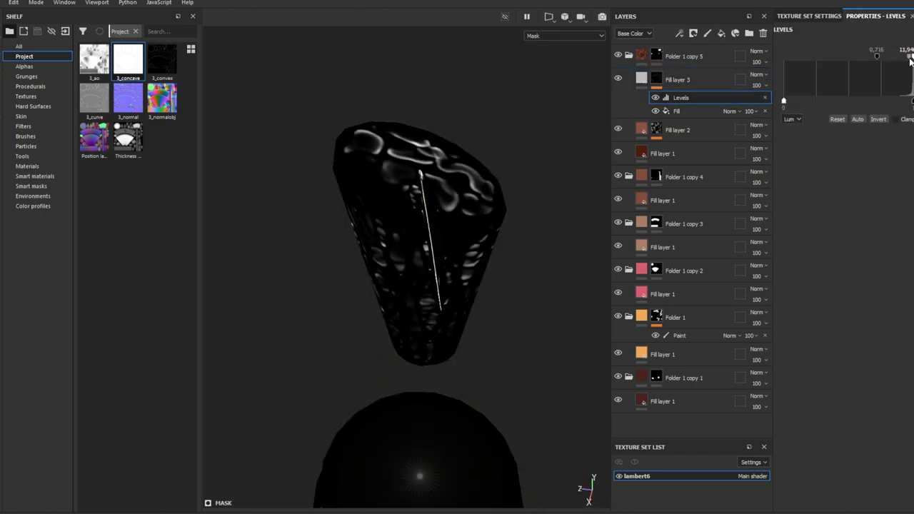
pyautogui.rightClick(678, 99)
pyautogui.click(703, 108)
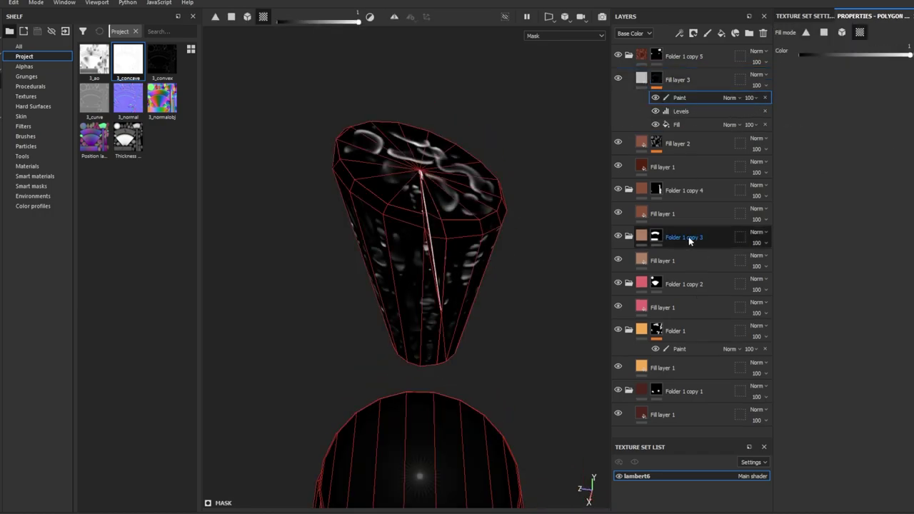
# Limit Fill layer 3 to the colour and roughness channels.
pyautogui.moveTo(458, 372)
pyautogui.keyDown('alt'); pyautogui.mouseDown()
pyautogui.moveTo(459, 461)
pyautogui.moveTo(424, 504)
pyautogui.moveTo(456, 326)
pyautogui.mouseUp(); pyautogui.keyUp('alt')
pyautogui.click(675, 79)
pyautogui.keyDown('ctrl'); pyautogui.click(845, 190); pyautogui.keyUp('ctrl')
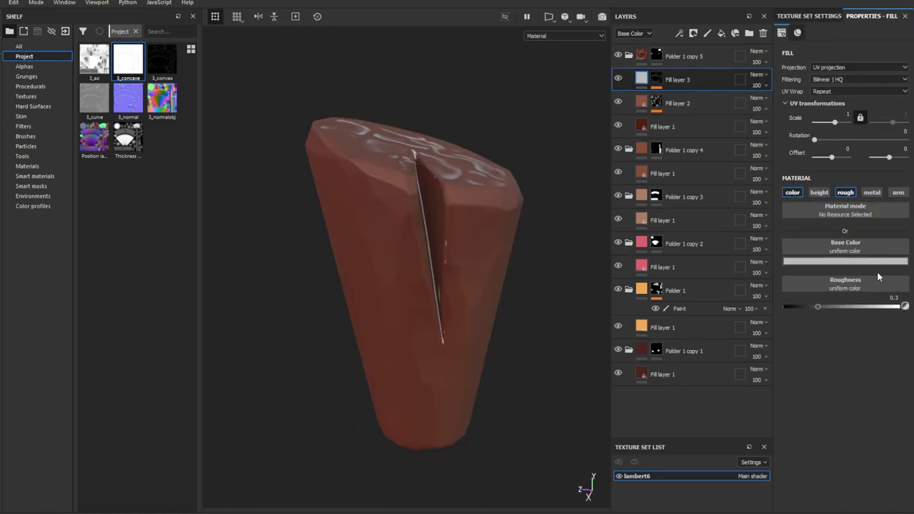
pyautogui.keyDown('alt'); pyautogui.moveTo(499, 279); pyautogui.dragTo(487, 302); pyautogui.keyUp('alt')
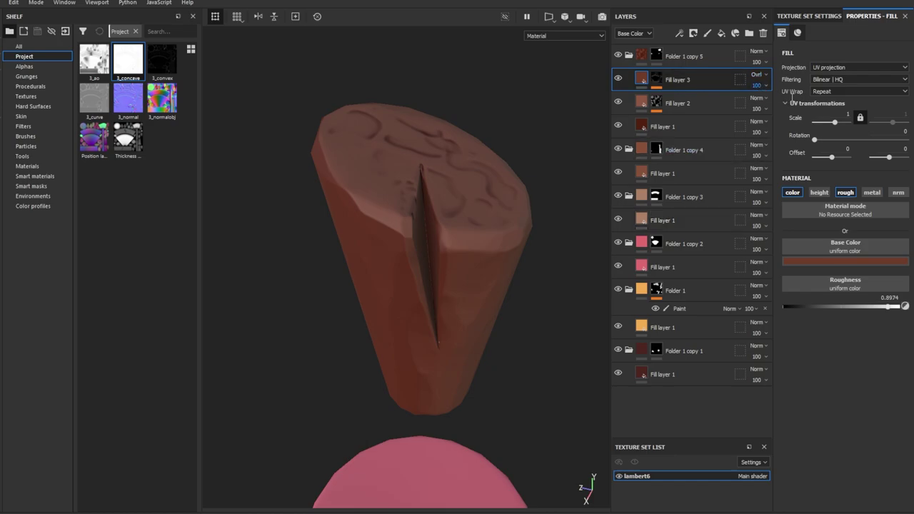
pyautogui.keyDown('alt'); pyautogui.moveTo(518, 310); pyautogui.dragTo(457, 241); pyautogui.keyUp('alt')
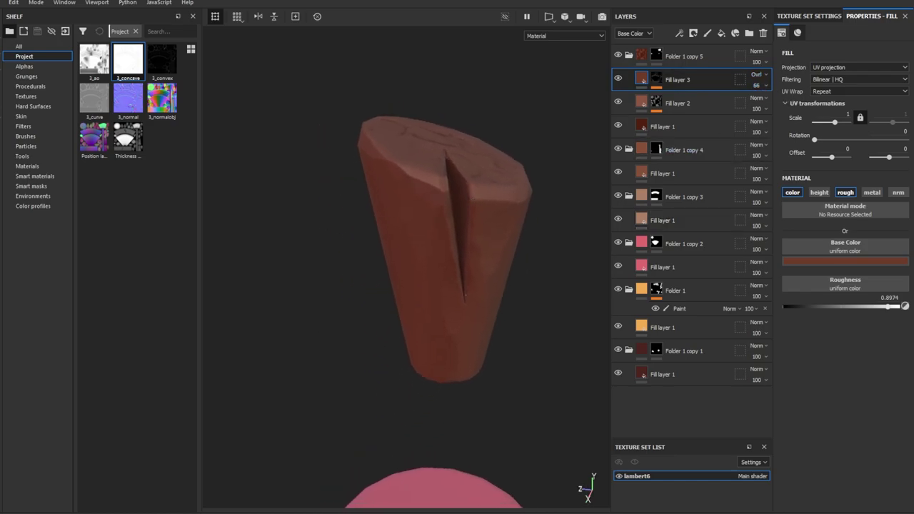
# Add Fill layer 4 above it with a black mask.
pyautogui.click(721, 33)
pyautogui.rightClick(685, 80)
pyautogui.click(728, 260)
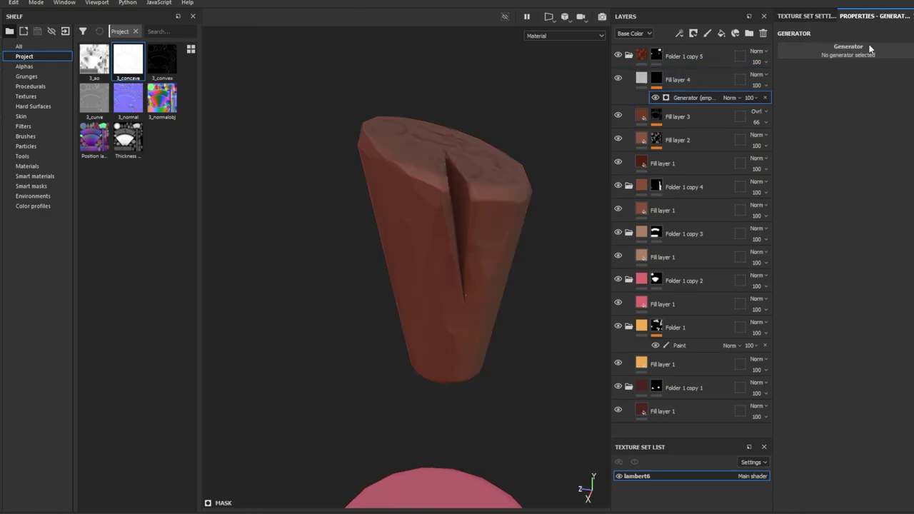
# Add an Ambient Occlusion generator to the mask with Global Balance 0.2 and inverted.
pyautogui.click(867, 45)
pyautogui.click(866, 71)
pyautogui.moveTo(852, 133); pyautogui.dragTo(816, 134)
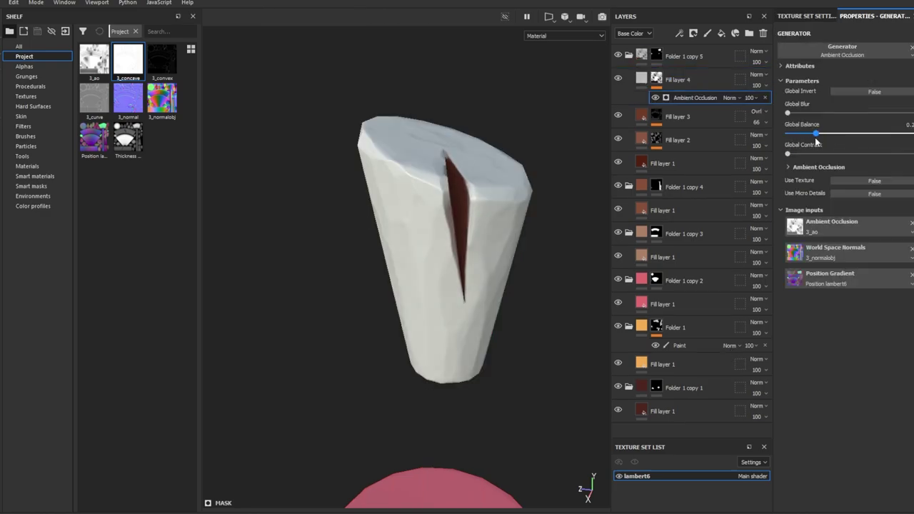
pyautogui.click(860, 93)
# Keep only colour and roughness on Fill layer 4, with roughness about 0.91.
pyautogui.click(641, 79)
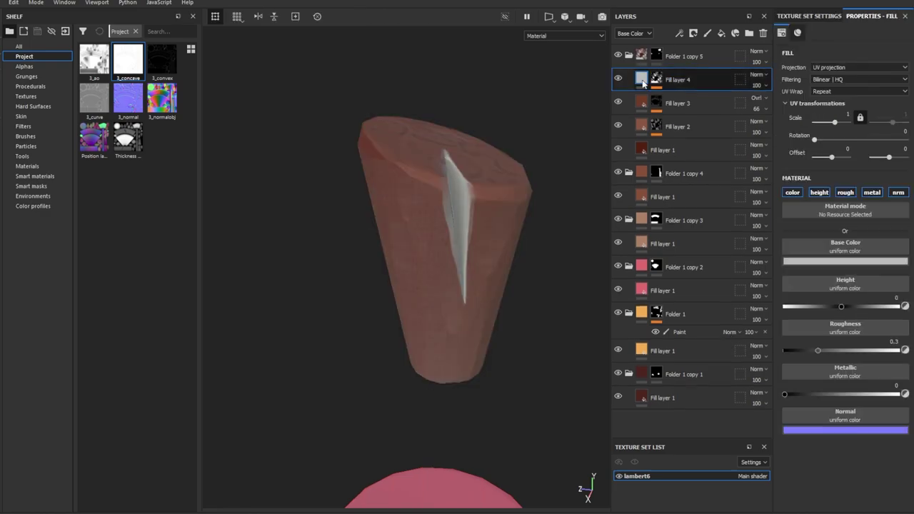
pyautogui.click(819, 192)
pyautogui.click(898, 192)
pyautogui.click(872, 192)
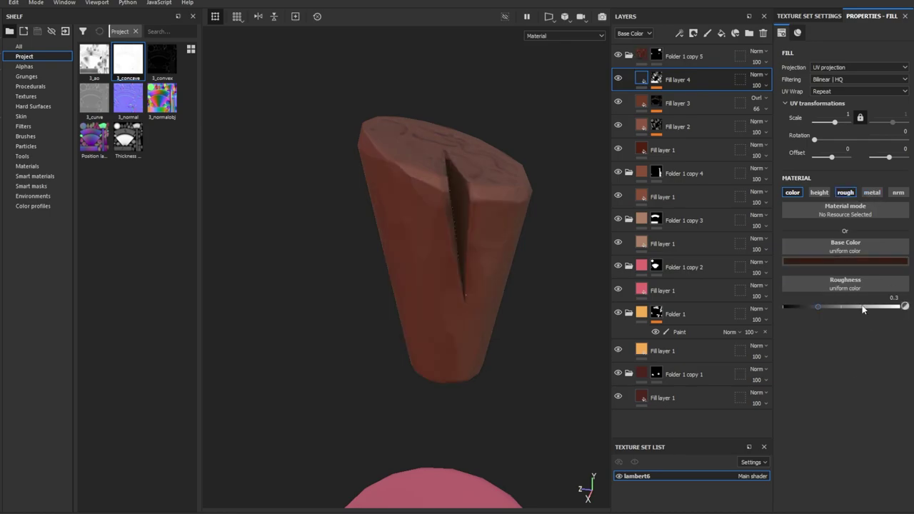
pyautogui.keyDown('alt'); pyautogui.moveTo(482, 314); pyautogui.dragTo(481, 327); pyautogui.keyUp('alt')
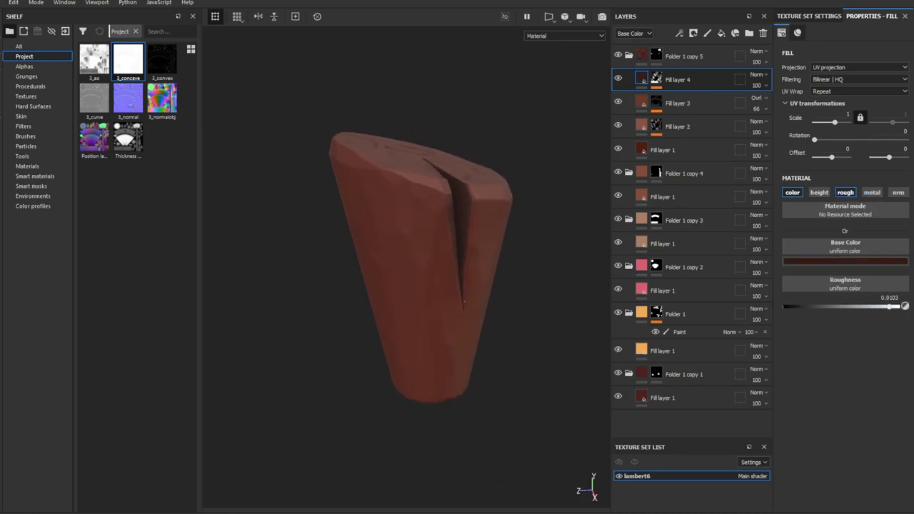
pyautogui.click(721, 33)
# Restrict Fill layer 5 to the colour channel and give it a black paintable mask.
pyautogui.click(792, 192)
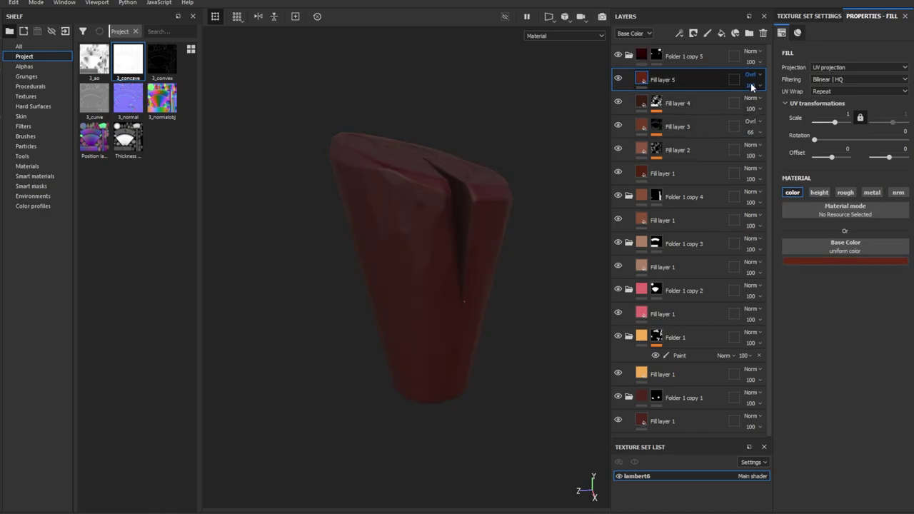
pyautogui.press('4')
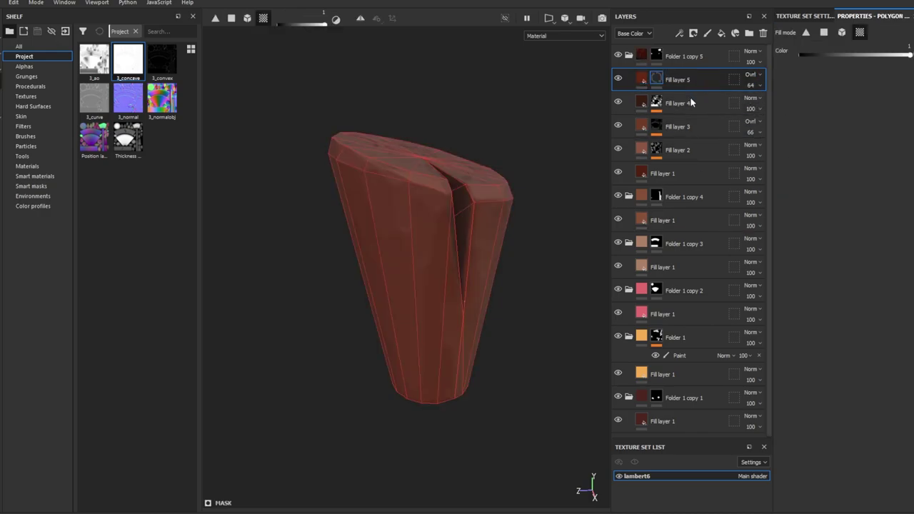
pyautogui.press('1')
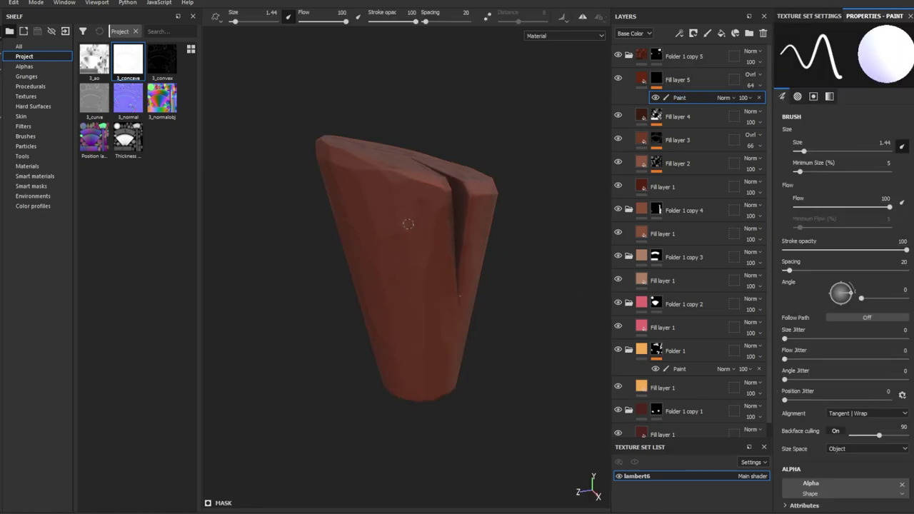
# Paint dark vertical streaks down the cone, then soften them with a Blur Slope filter.
pyautogui.keyDown('alt'); pyautogui.moveTo(390, 232); pyautogui.dragTo(400, 243); pyautogui.keyUp('alt')
pyautogui.moveTo(400, 243)
pyautogui.mouseDown()
pyautogui.moveTo(398, 392)
pyautogui.moveTo(385, 180)
pyautogui.mouseUp()
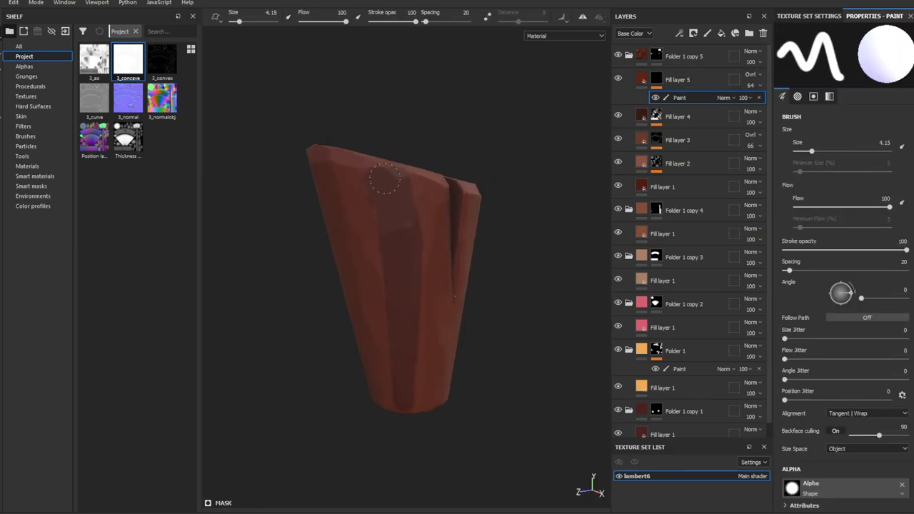
pyautogui.moveTo(350, 222)
pyautogui.keyDown('alt'); pyautogui.mouseDown()
pyautogui.moveTo(438, 255)
pyautogui.moveTo(331, 294)
pyautogui.moveTo(384, 285)
pyautogui.moveTo(416, 210)
pyautogui.moveTo(411, 169)
pyautogui.mouseUp(); pyautogui.keyUp('alt')
pyautogui.moveTo(411, 168)
pyautogui.mouseDown()
pyautogui.moveTo(418, 307)
pyautogui.moveTo(403, 184)
pyautogui.mouseUp()
pyautogui.moveTo(403, 184)
pyautogui.keyDown('alt'); pyautogui.mouseDown()
pyautogui.moveTo(387, 310)
pyautogui.moveTo(306, 290)
pyautogui.moveTo(372, 292)
pyautogui.moveTo(408, 321)
pyautogui.moveTo(424, 295)
pyautogui.moveTo(404, 238)
pyautogui.mouseUp(); pyautogui.keyUp('alt')
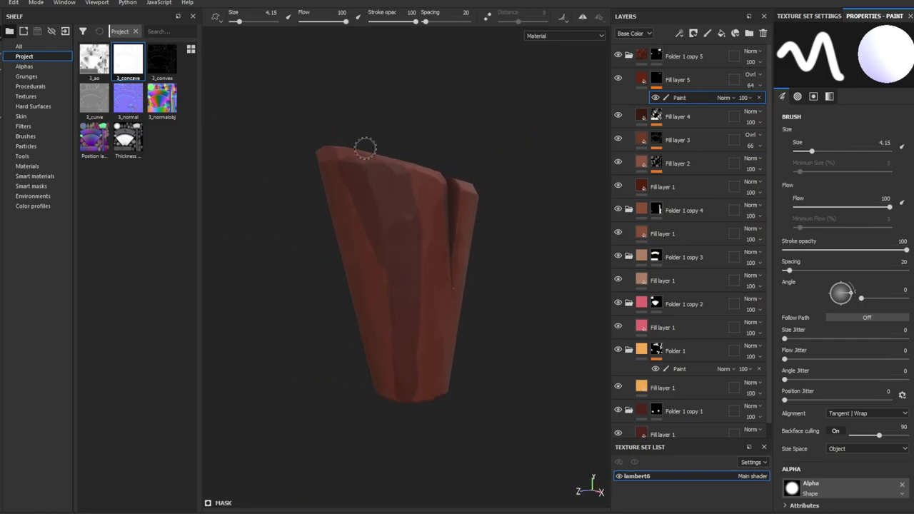
pyautogui.keyDown('ctrl'); pyautogui.moveTo(365, 148); pyautogui.dragTo(350, 148, button='right'); pyautogui.keyUp('ctrl')
pyautogui.moveTo(350, 148)
pyautogui.keyDown('alt'); pyautogui.mouseDown()
pyautogui.moveTo(400, 295)
pyautogui.moveTo(397, 172)
pyautogui.moveTo(409, 329)
pyautogui.mouseUp(); pyautogui.keyUp('alt')
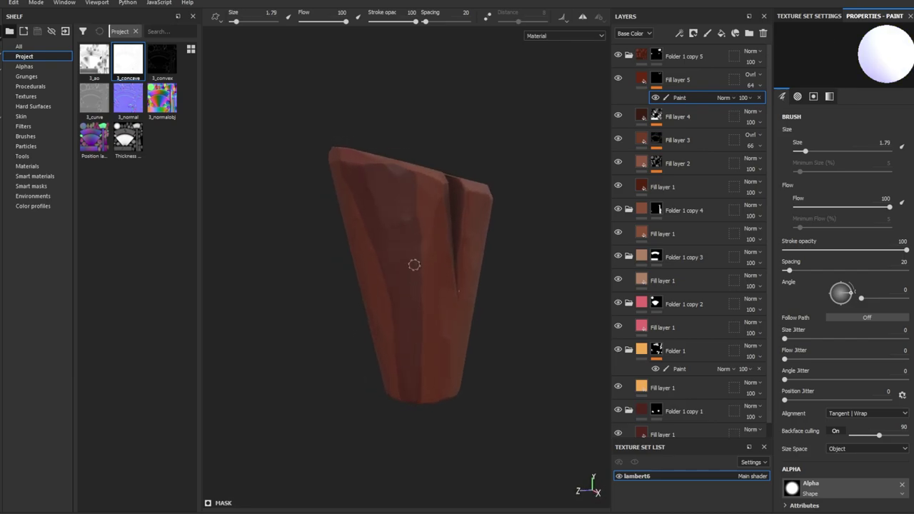
pyautogui.rightClick(687, 102)
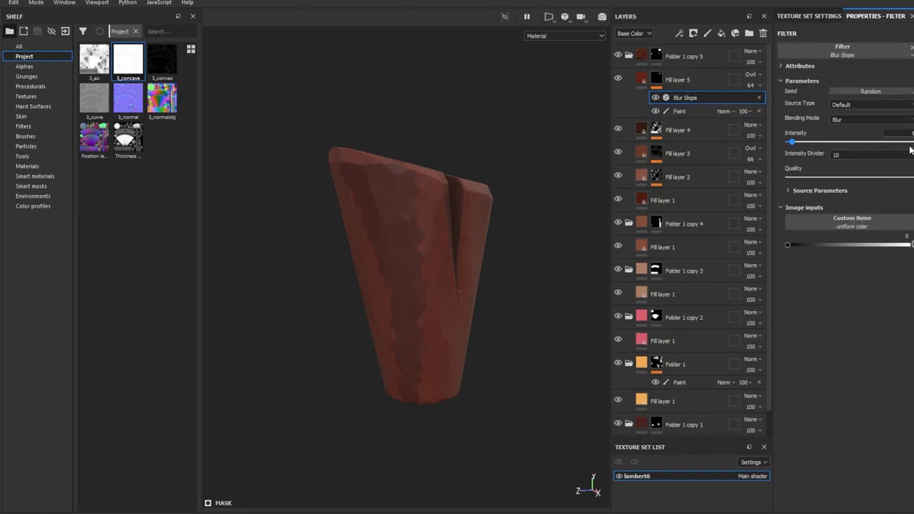
# Add Fill layer 6 with a black mask and pick the Brush Wave alpha for painting.
pyautogui.click(686, 79)
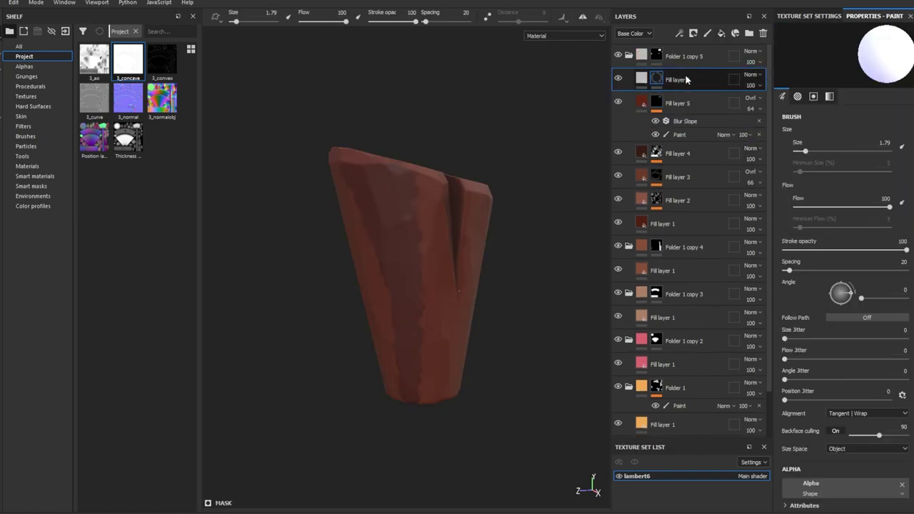
pyautogui.keyDown('alt'); pyautogui.moveTo(464, 321); pyautogui.dragTo(393, 285); pyautogui.keyUp('alt')
pyautogui.scroll(3, 310, 222)
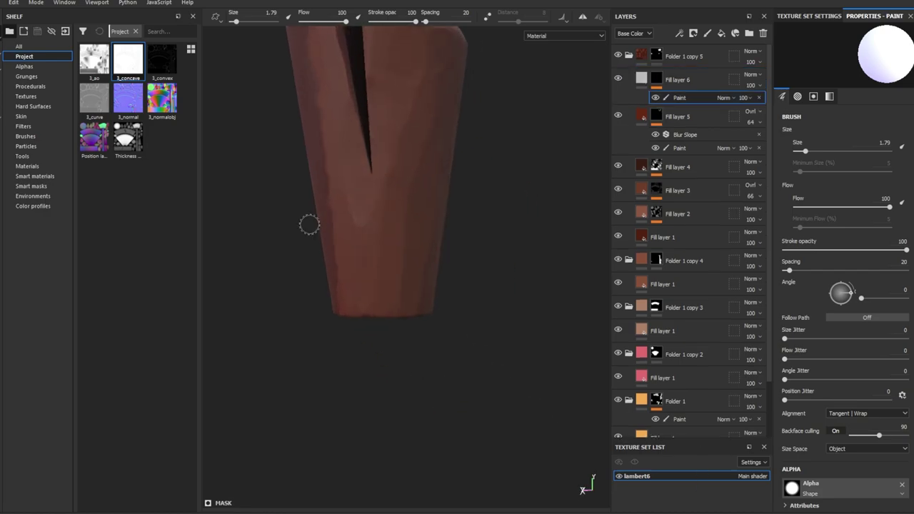
pyautogui.click(25, 66)
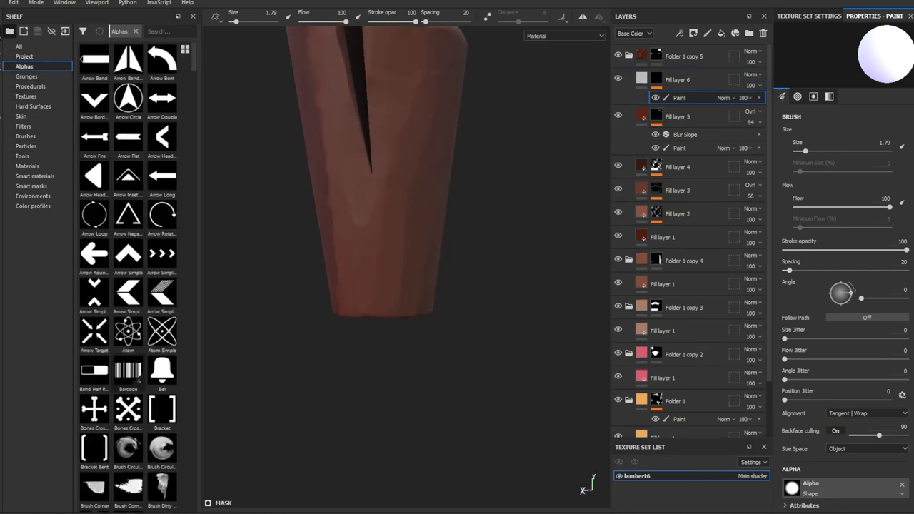
pyautogui.scroll(-5, 128, 286)
pyautogui.click(94, 173)
# Paint wavy light strokes around the cone's bottom edge, shrink the brush to 2.18, then add Fill layer 7.
pyautogui.moveTo(419, 279)
pyautogui.mouseDown()
pyautogui.moveTo(398, 269)
pyautogui.moveTo(352, 308)
pyautogui.moveTo(414, 272)
pyautogui.mouseUp()
pyautogui.moveTo(414, 271)
pyautogui.mouseDown()
pyautogui.moveTo(378, 297)
pyautogui.moveTo(428, 311)
pyautogui.moveTo(398, 273)
pyautogui.moveTo(433, 264)
pyautogui.moveTo(385, 300)
pyautogui.mouseUp()
pyautogui.moveTo(371, 303)
pyautogui.mouseDown()
pyautogui.moveTo(400, 307)
pyautogui.moveTo(357, 300)
pyautogui.moveTo(371, 303)
pyautogui.mouseUp()
pyautogui.moveTo(371, 303)
pyautogui.keyDown('alt'); pyautogui.mouseDown()
pyautogui.moveTo(342, 296)
pyautogui.moveTo(385, 250)
pyautogui.mouseUp(); pyautogui.keyUp('alt')
pyautogui.moveTo(417, 247)
pyautogui.mouseDown()
pyautogui.moveTo(392, 244)
pyautogui.moveTo(469, 240)
pyautogui.mouseUp()
pyautogui.click(677, 79)
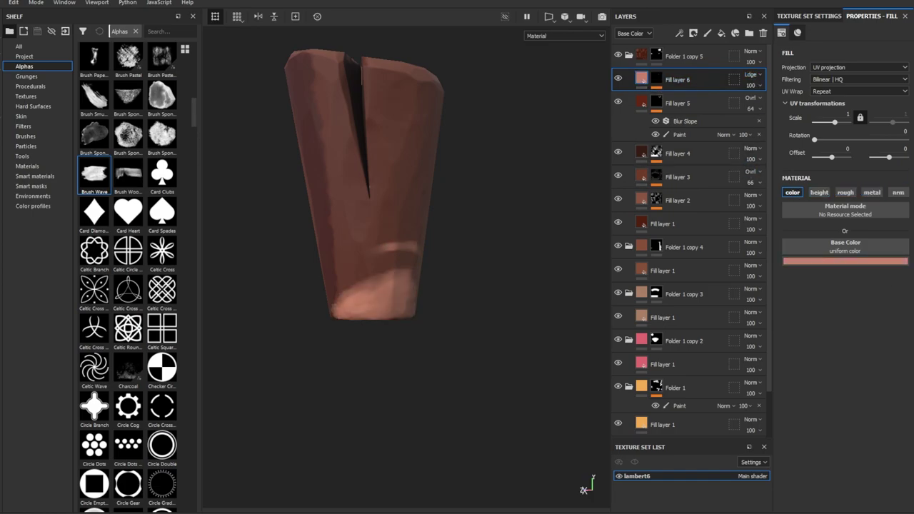
pyautogui.click(721, 32)
# Give Fill layer 7 a black mask filled with the 3_convex map.
pyautogui.click(704, 85)
pyautogui.click(24, 57)
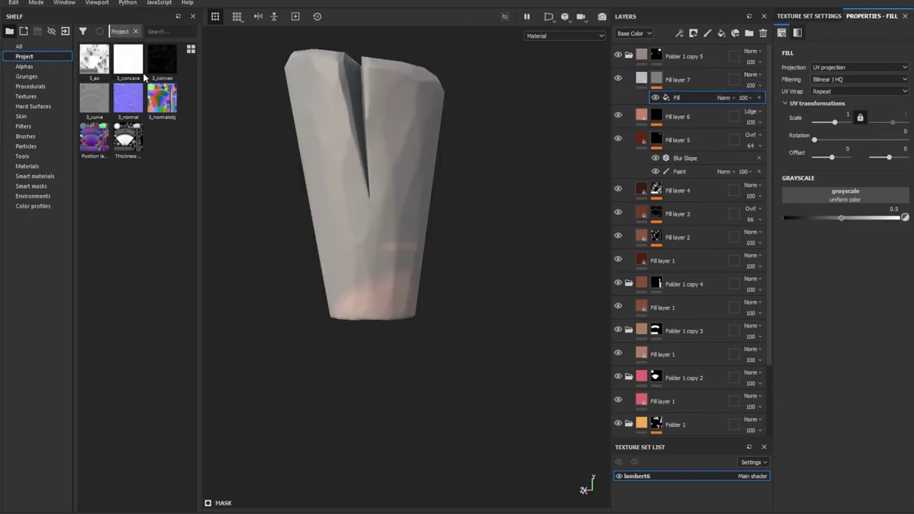
pyautogui.moveTo(162, 61); pyautogui.dragTo(876, 218)
pyautogui.keyDown('alt'); pyautogui.click(655, 80); pyautogui.keyUp('alt')
pyautogui.keyDown('alt'); pyautogui.moveTo(428, 243); pyautogui.dragTo(525, 336); pyautogui.keyUp('alt')
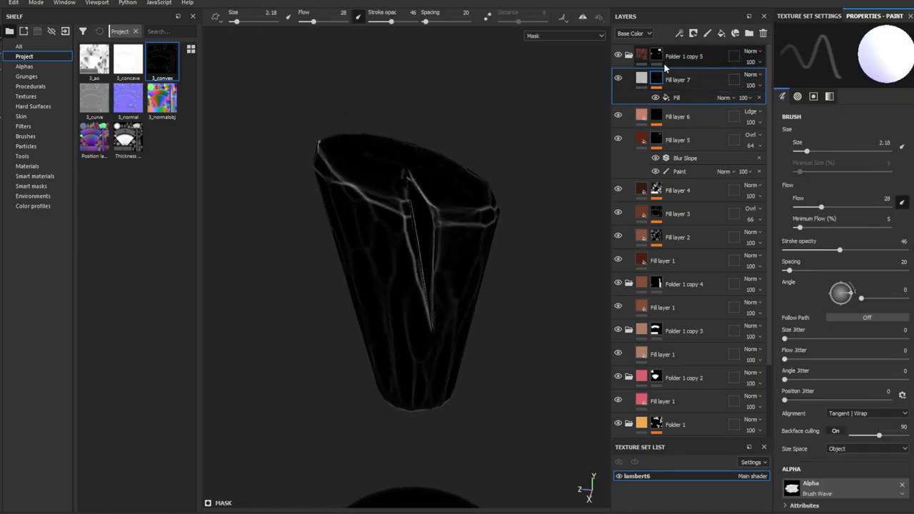
# Make Fill layer 7 salmon with Linear Dodge blending at 52.
pyautogui.click(678, 79)
pyautogui.click(850, 268)
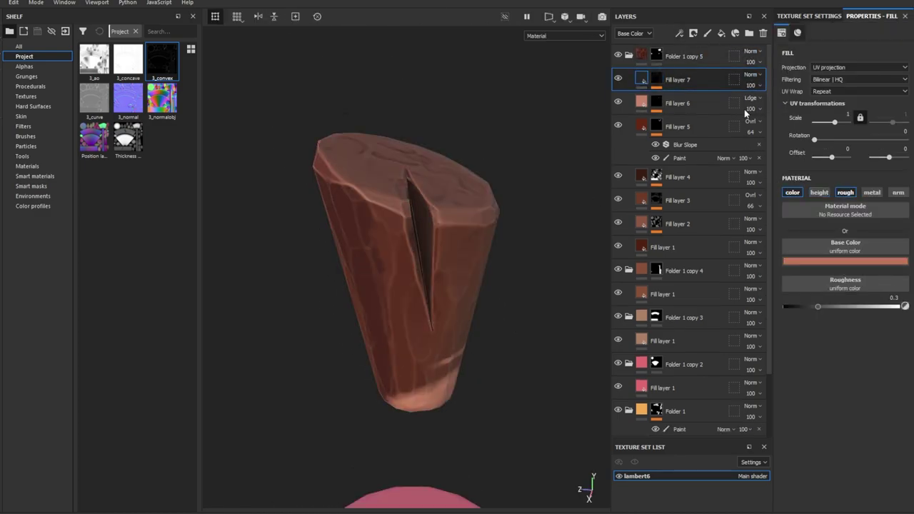
pyautogui.click(753, 77)
pyautogui.click(752, 171)
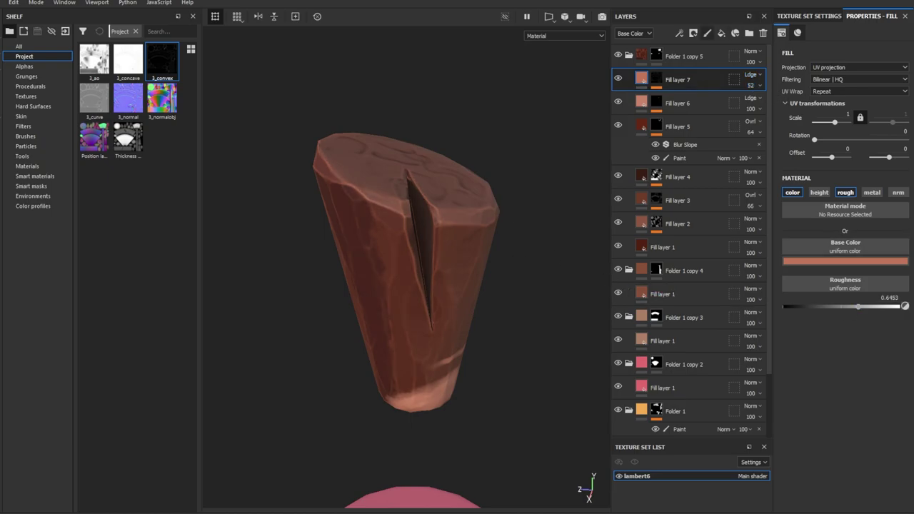
# Add Fill layer 8 with a black mask and a paint effect.
pyautogui.click(721, 33)
pyautogui.click(735, 33)
pyautogui.click(706, 33)
# Remove the wave alpha from the brush and raise stroke opacity to 82.
pyautogui.scroll(3, 458, 202)
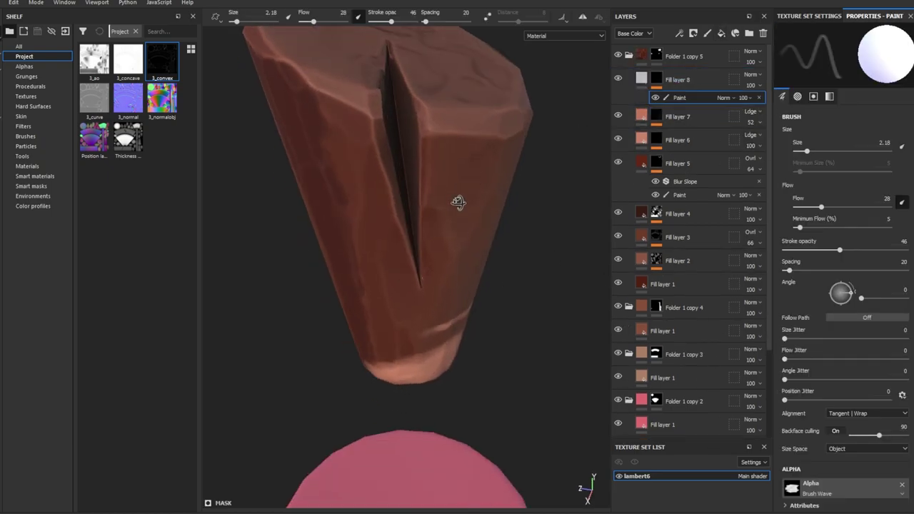
pyautogui.keyDown('alt'); pyautogui.moveTo(458, 202); pyautogui.dragTo(468, 243); pyautogui.keyUp('alt')
pyautogui.click(901, 484)
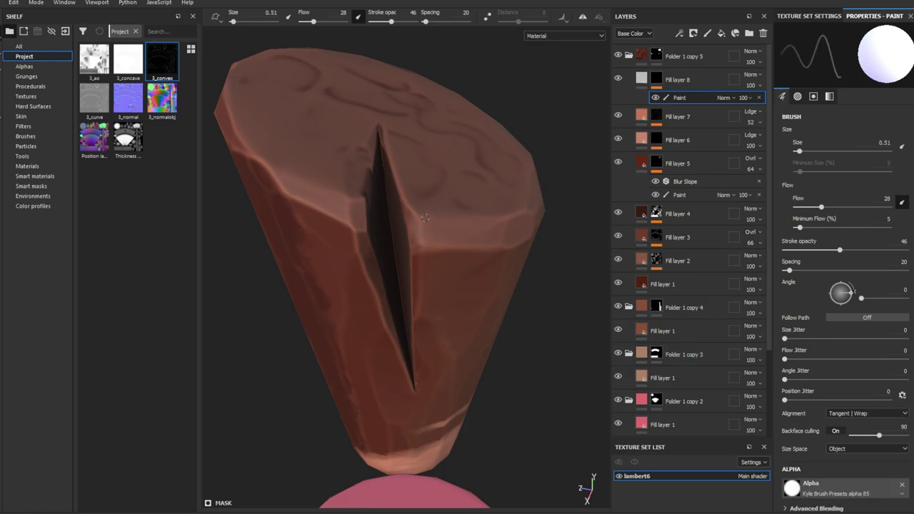
pyautogui.keyDown('alt'); pyautogui.moveTo(466, 225); pyautogui.dragTo(398, 127); pyautogui.keyUp('alt')
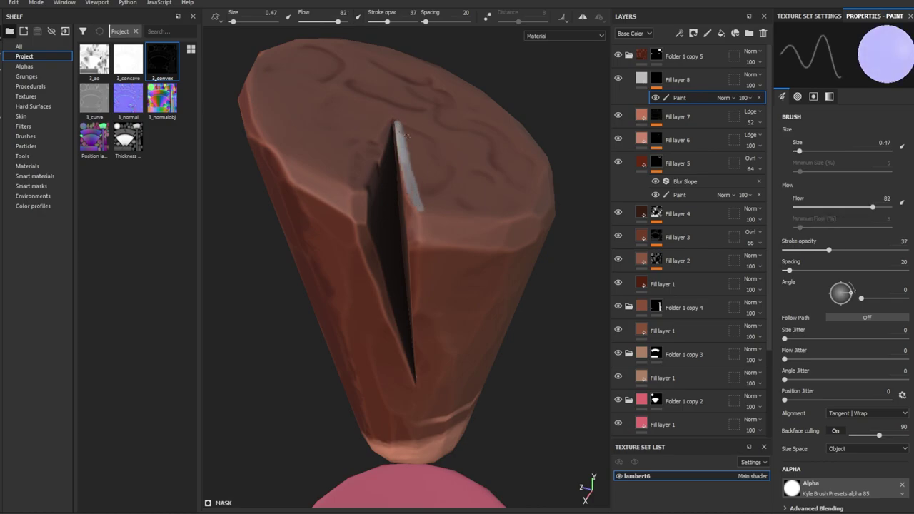
pyautogui.click(407, 22)
pyautogui.keyDown('alt'); pyautogui.moveTo(402, 134); pyautogui.dragTo(400, 172); pyautogui.keyUp('alt')
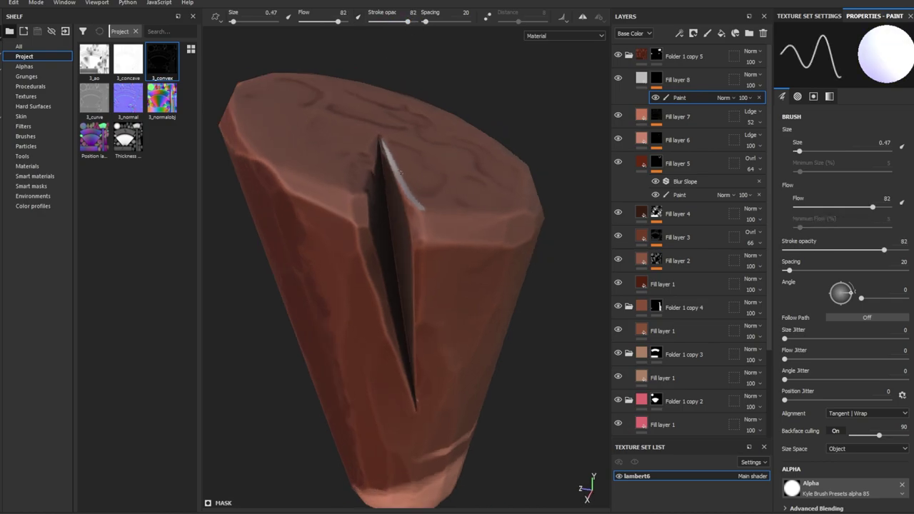
# Paint white strokes along the slit's right edge and the top rim, then check the post's top.
pyautogui.keyDown('alt'); pyautogui.moveTo(417, 219); pyautogui.dragTo(421, 336); pyautogui.keyUp('alt')
pyautogui.moveTo(417, 236)
pyautogui.mouseDown()
pyautogui.moveTo(425, 283)
pyautogui.moveTo(344, 224)
pyautogui.mouseUp()
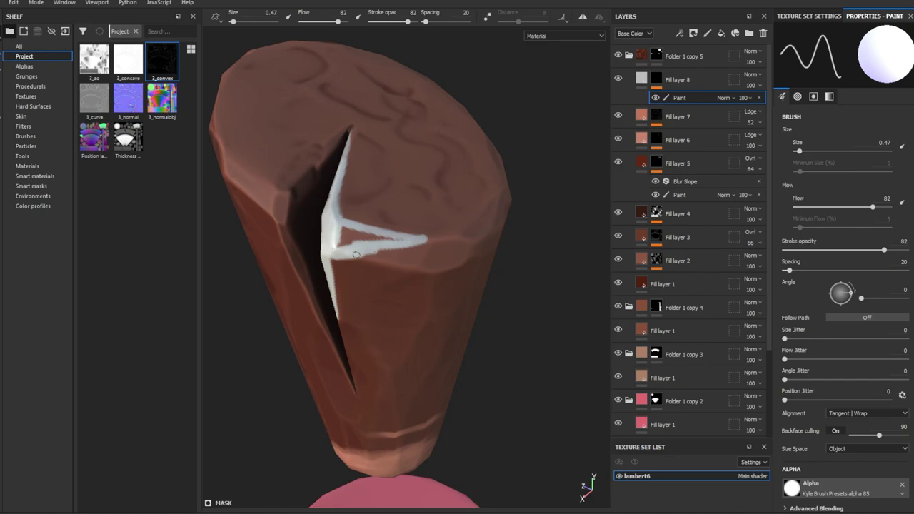
pyautogui.moveTo(356, 255)
pyautogui.keyDown('alt'); pyautogui.mouseDown()
pyautogui.moveTo(478, 235)
pyautogui.moveTo(526, 204)
pyautogui.mouseUp(); pyautogui.keyUp('alt')
pyautogui.moveTo(475, 218); pyautogui.dragTo(508, 214)
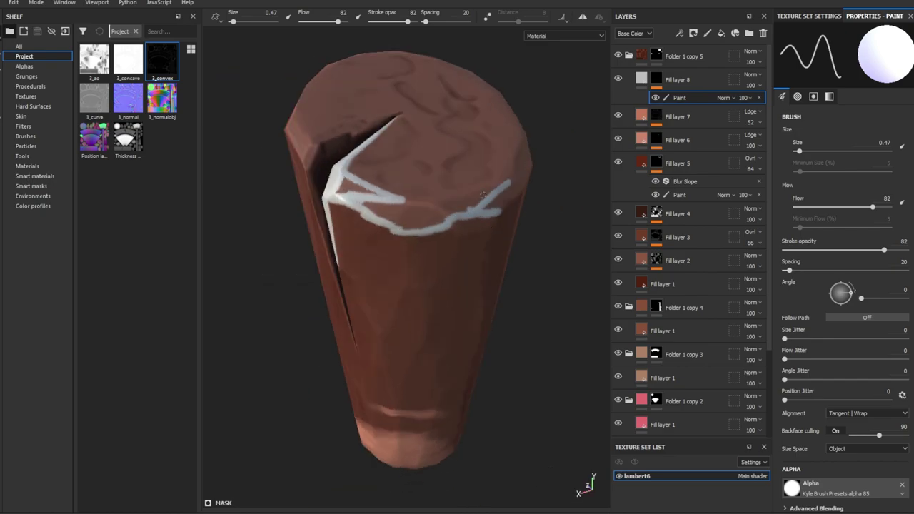
pyautogui.keyDown('alt'); pyautogui.moveTo(413, 201); pyautogui.dragTo(362, 212); pyautogui.keyUp('alt')
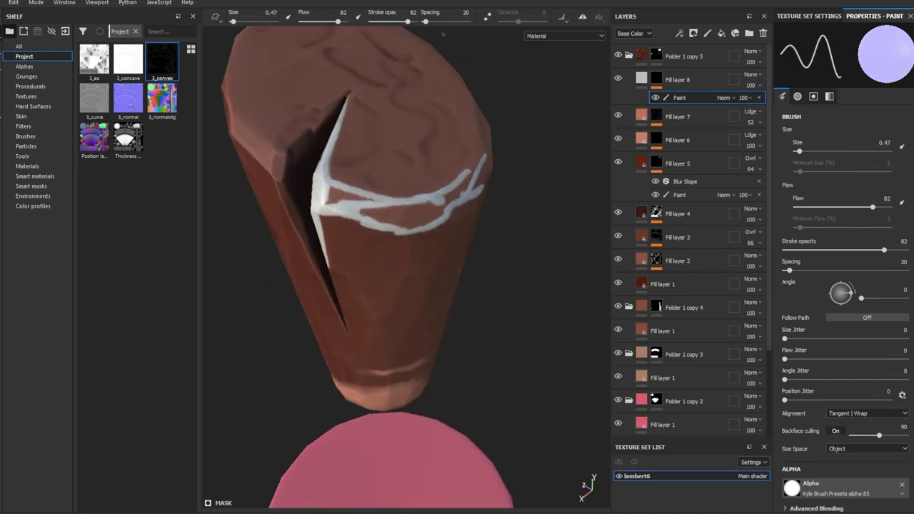
pyautogui.keyDown('alt'); pyautogui.moveTo(459, 214); pyautogui.dragTo(444, 191); pyautogui.keyUp('alt')
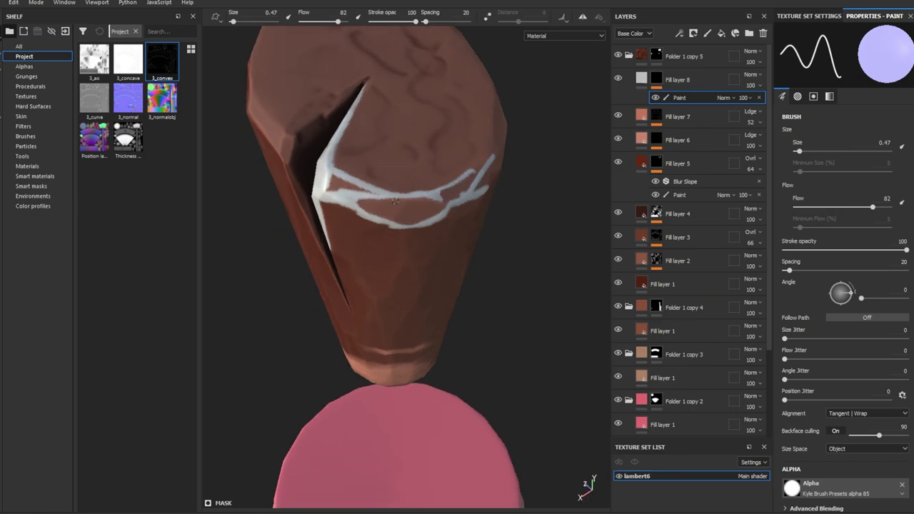
pyautogui.keyDown('alt'); pyautogui.moveTo(437, 242); pyautogui.dragTo(485, 167); pyautogui.keyUp('alt')
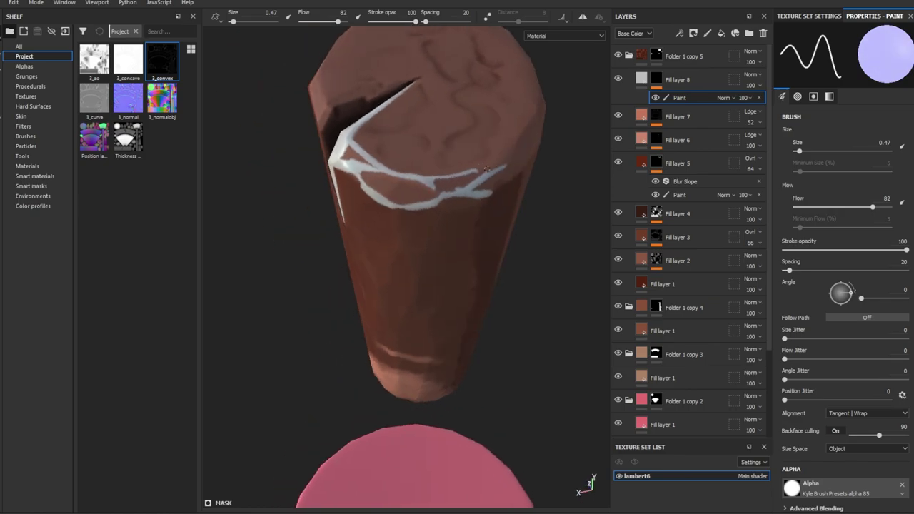
pyautogui.moveTo(440, 189)
pyautogui.keyDown('alt'); pyautogui.mouseDown()
pyautogui.moveTo(433, 224)
pyautogui.moveTo(327, 211)
pyautogui.moveTo(341, 197)
pyautogui.mouseUp(); pyautogui.keyUp('alt')
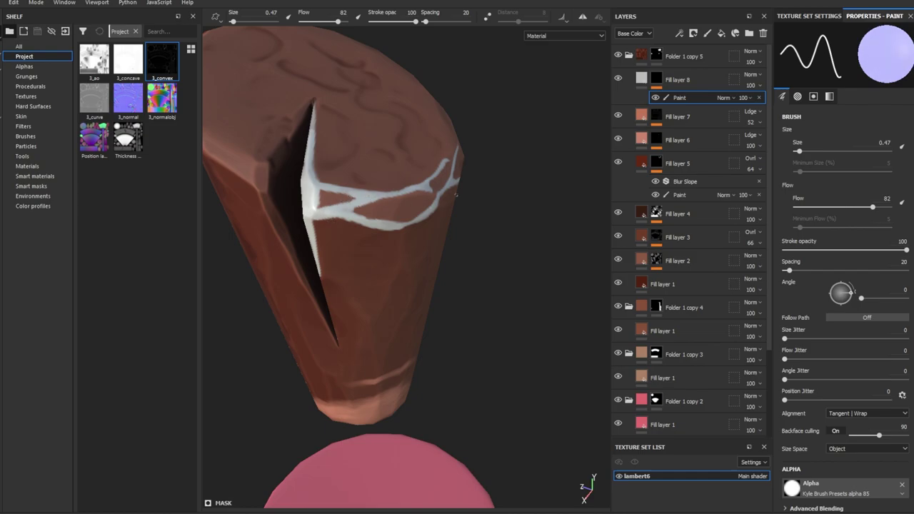
pyautogui.scroll(-3, 454, 194)
pyautogui.keyDown('alt'); pyautogui.moveTo(455, 194); pyautogui.dragTo(457, 236); pyautogui.keyUp('alt')
pyautogui.click(677, 80)
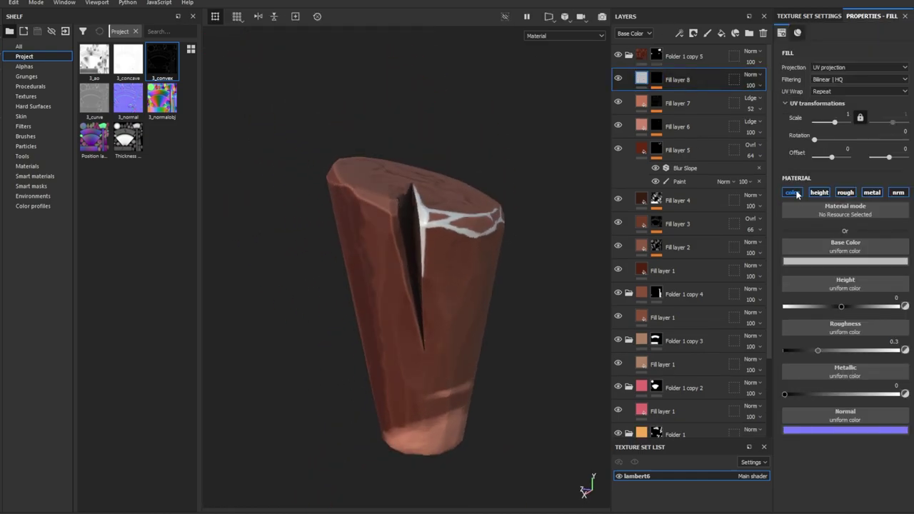
# Turn off height, metal, normal and roughness on Fill layer 8 and set its strength to 51.
pyautogui.click(819, 192)
pyautogui.click(897, 192)
pyautogui.click(871, 192)
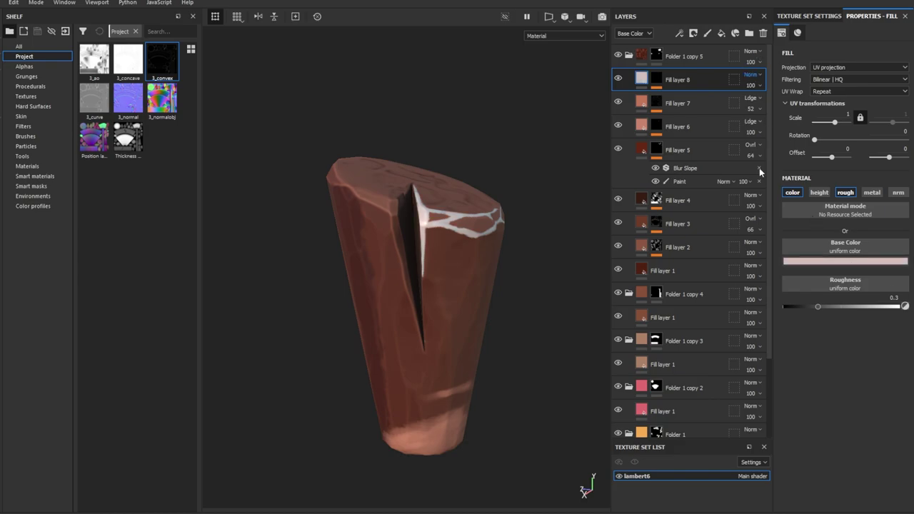
pyautogui.scroll(-7, 748, 74)
pyautogui.moveTo(751, 85); pyautogui.dragTo(742, 85)
pyautogui.click(845, 192)
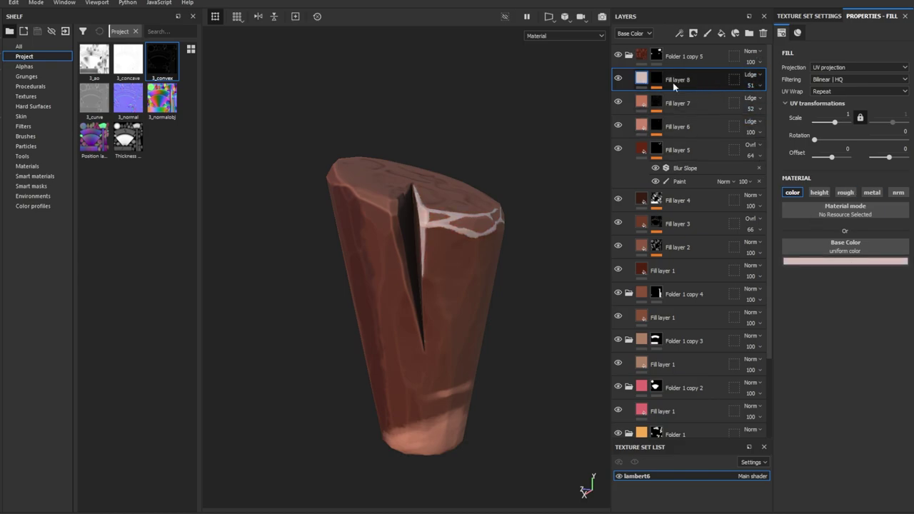
# Add a Blur filter to the highlight mask to soften the white strokes.
pyautogui.press('1')
pyautogui.click(884, 68)
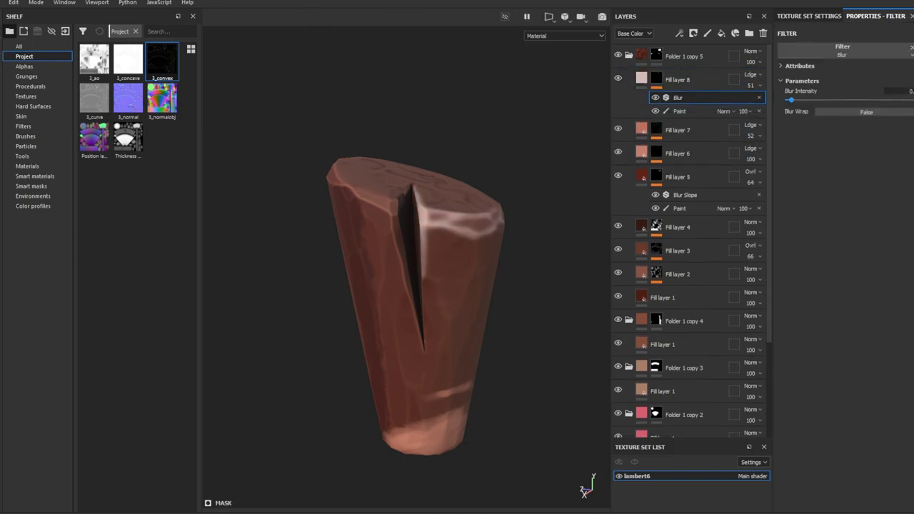
pyautogui.click(909, 91)
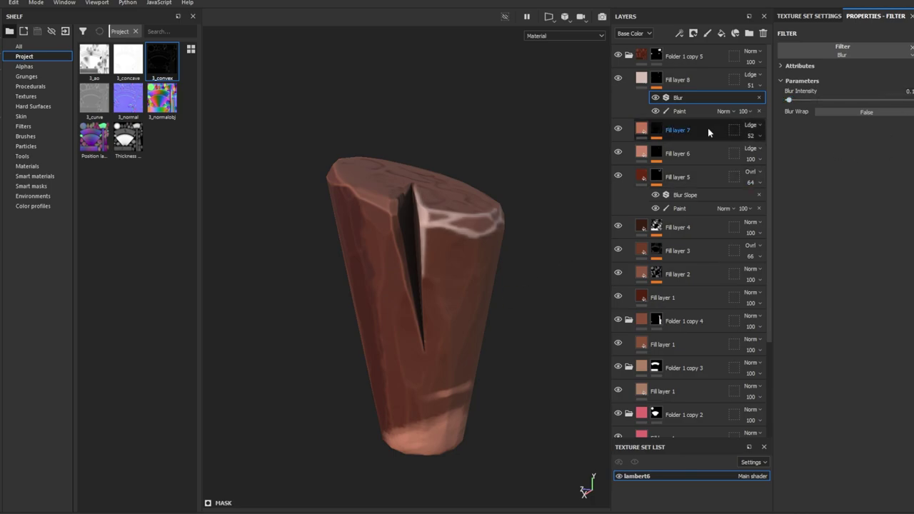
pyautogui.click(685, 80)
pyautogui.scroll(-3, 394, 290)
pyautogui.scroll(-3, 414, 282)
pyautogui.scroll(3, 414, 283)
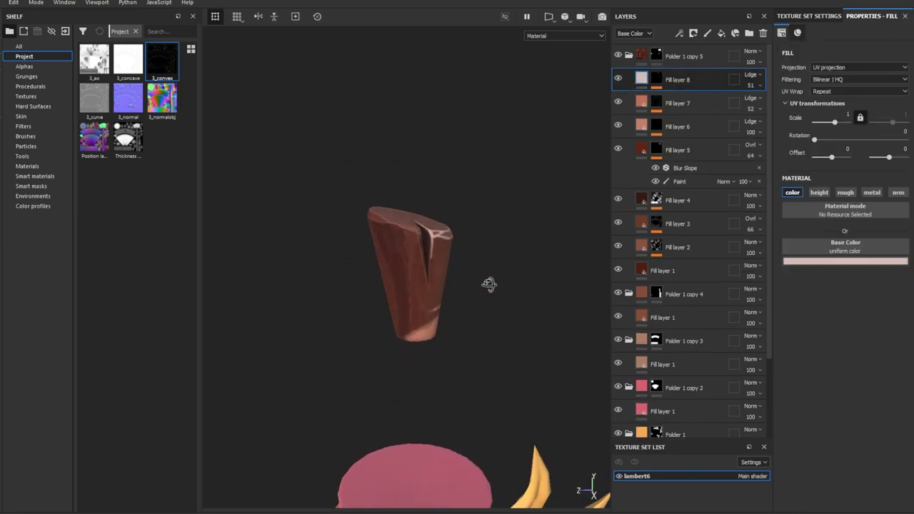
pyautogui.scroll(3, 488, 281)
# Check the blurred highlight near the top crease, then add Fill layer 9 above.
pyautogui.click(655, 79)
pyautogui.moveTo(486, 257); pyautogui.dragTo(481, 385, button='middle')
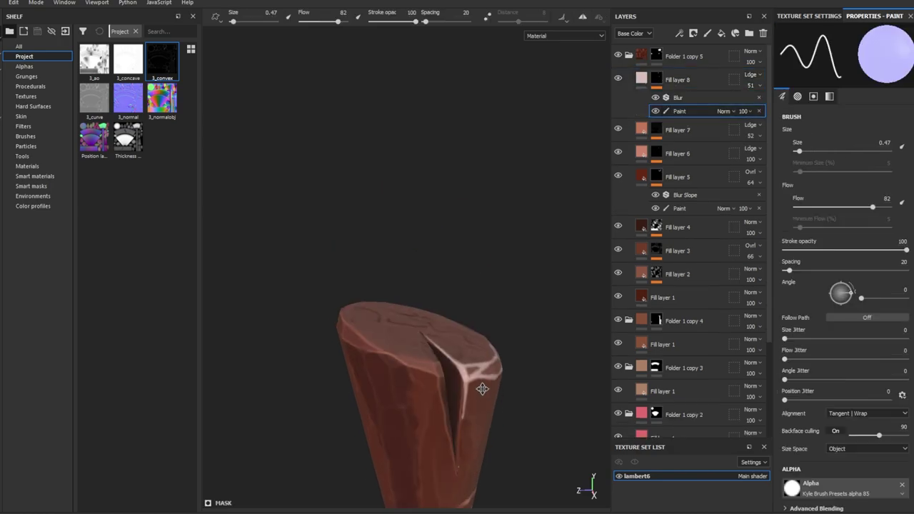
pyautogui.scroll(3, 432, 203)
pyautogui.scroll(-1, 511, 250)
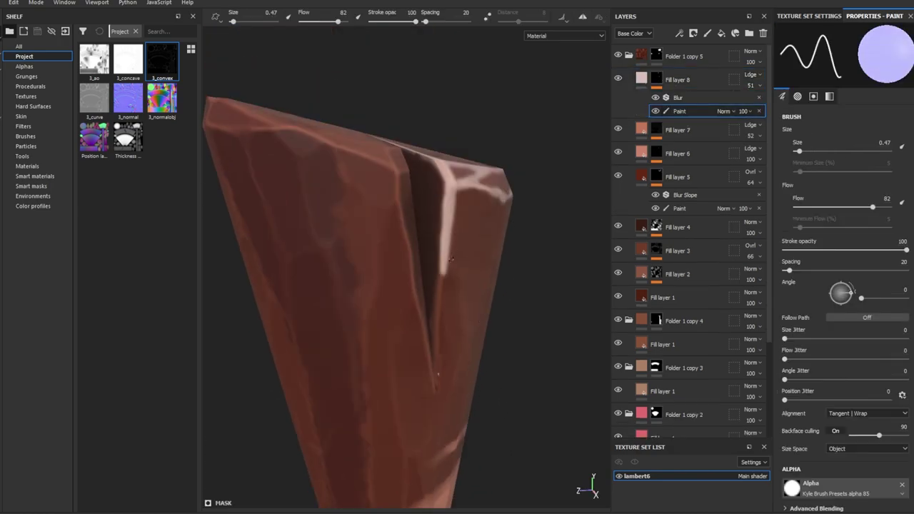
pyautogui.scroll(-2, 504, 264)
pyautogui.scroll(-3, 492, 282)
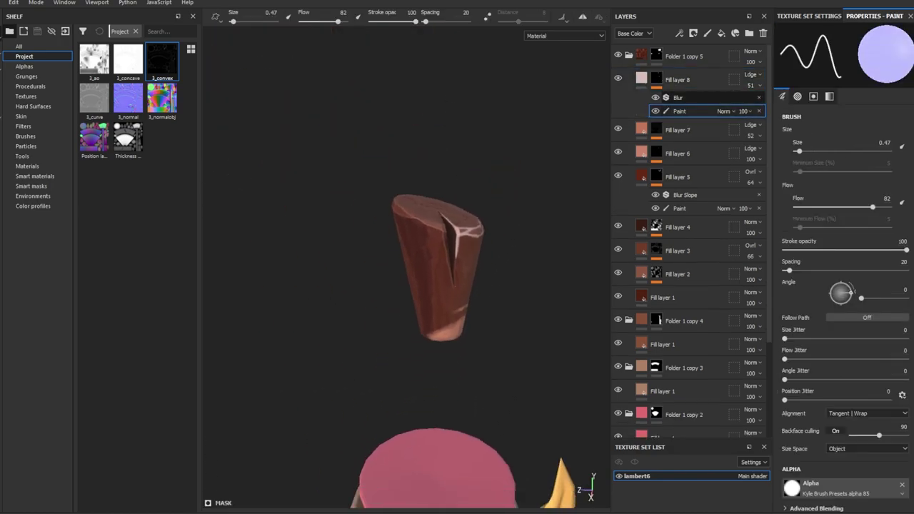
pyautogui.click(721, 33)
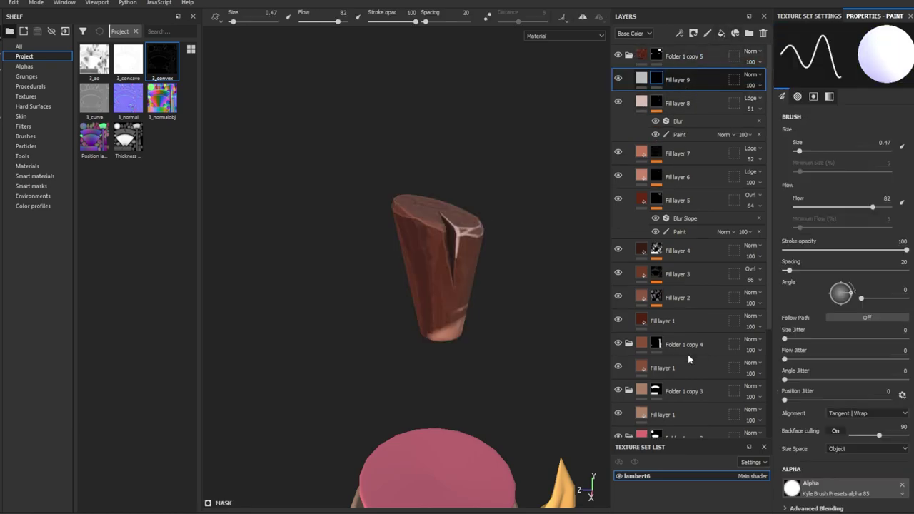
# Fill Fill layer 9's mask with Grunge Folds and lower its balance to 0.37.
pyautogui.click(26, 76)
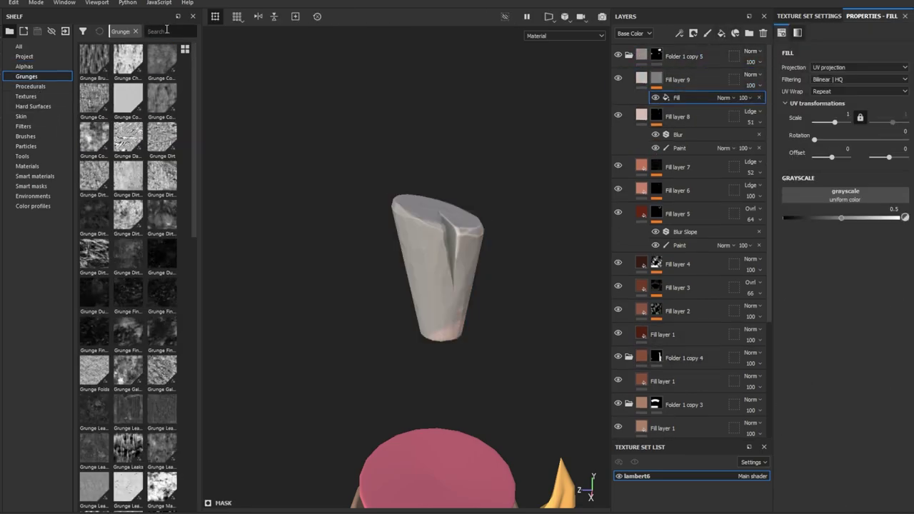
pyautogui.write('fol')
pyautogui.moveTo(94, 61); pyautogui.dragTo(844, 195)
pyautogui.click(672, 82)
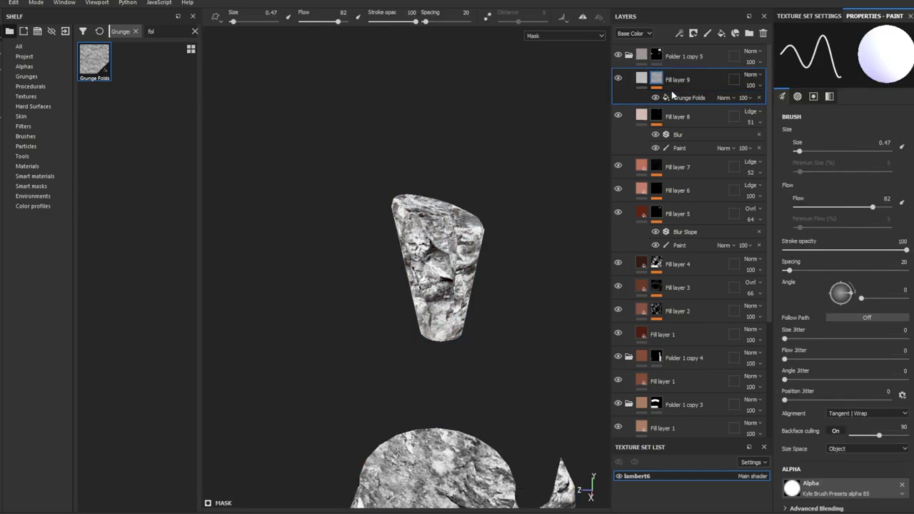
pyautogui.click(671, 96)
pyautogui.moveTo(848, 273); pyautogui.dragTo(819, 299)
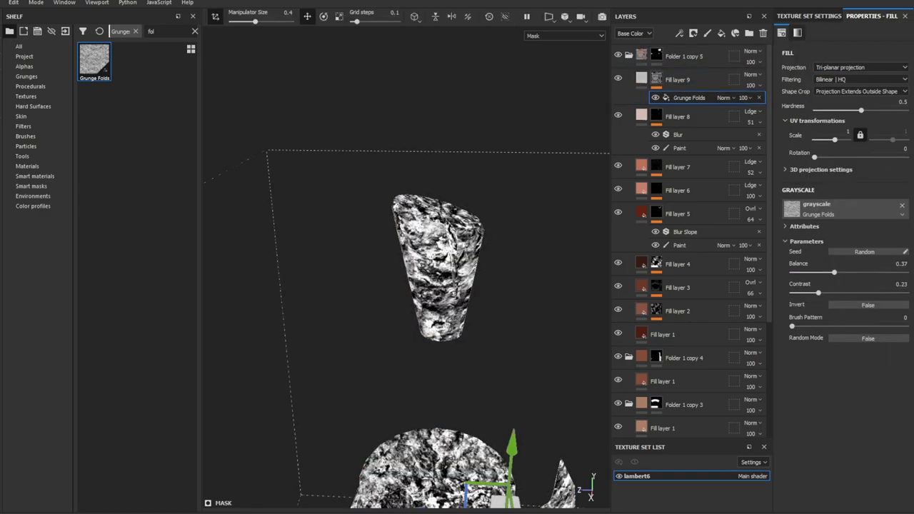
# Set the layer's roughness to 0.5769.
pyautogui.click(641, 78)
pyautogui.moveTo(845, 269); pyautogui.dragTo(850, 269)
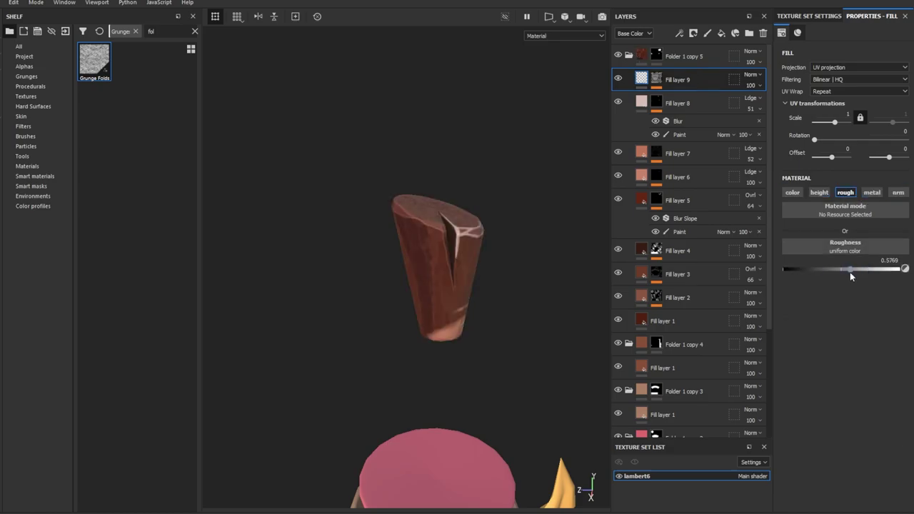
pyautogui.scroll(3, 424, 296)
pyautogui.moveTo(424, 296)
pyautogui.keyDown('alt'); pyautogui.mouseDown()
pyautogui.moveTo(481, 272)
pyautogui.moveTo(464, 351)
pyautogui.moveTo(418, 271)
pyautogui.moveTo(92, 317)
pyautogui.moveTo(592, 320)
pyautogui.moveTo(457, 380)
pyautogui.moveTo(485, 316)
pyautogui.moveTo(476, 322)
pyautogui.mouseUp(); pyautogui.keyUp('alt')
# Select the fill layer in Folder 1 copy 4 and add Fill layer 10 with a black mask.
pyautogui.moveTo(476, 322)
pyautogui.keyDown('alt'); pyautogui.mouseDown(button='right')
pyautogui.moveTo(455, 340)
pyautogui.moveTo(389, 317)
pyautogui.moveTo(410, 323)
pyautogui.mouseUp(button='right'); pyautogui.keyUp('alt')
pyautogui.keyDown('alt'); pyautogui.moveTo(410, 322); pyautogui.dragTo(431, 328, button='middle'); pyautogui.keyUp('alt')
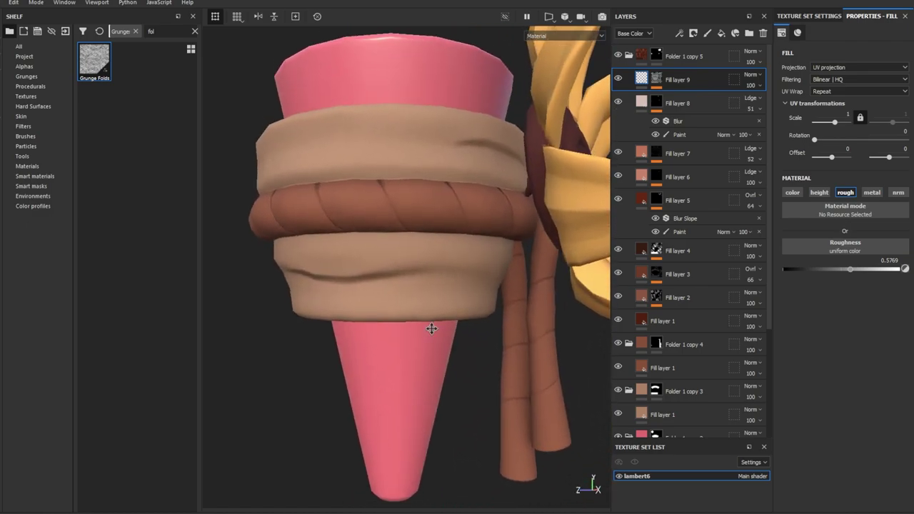
pyautogui.click(628, 55)
pyautogui.click(678, 103)
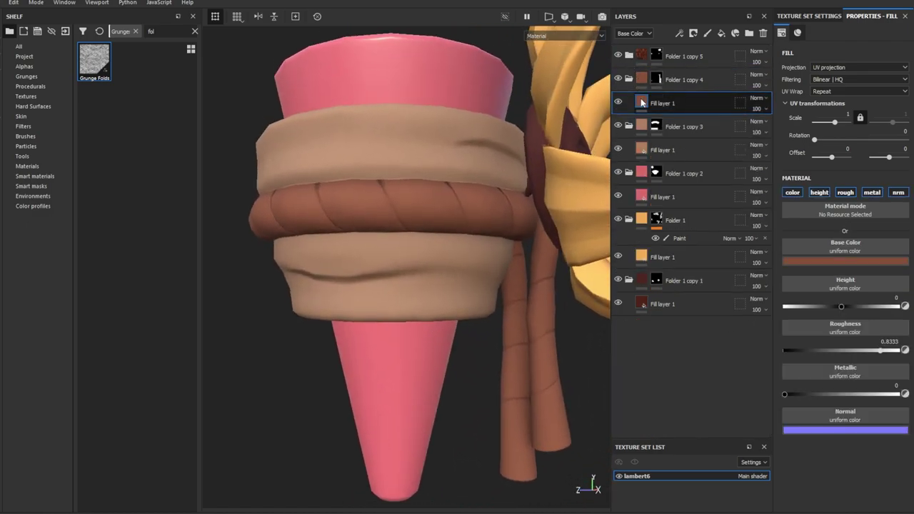
pyautogui.click(721, 33)
pyautogui.rightClick(703, 104)
pyautogui.click(735, 143)
pyautogui.rightClick(699, 118)
pyautogui.click(742, 164)
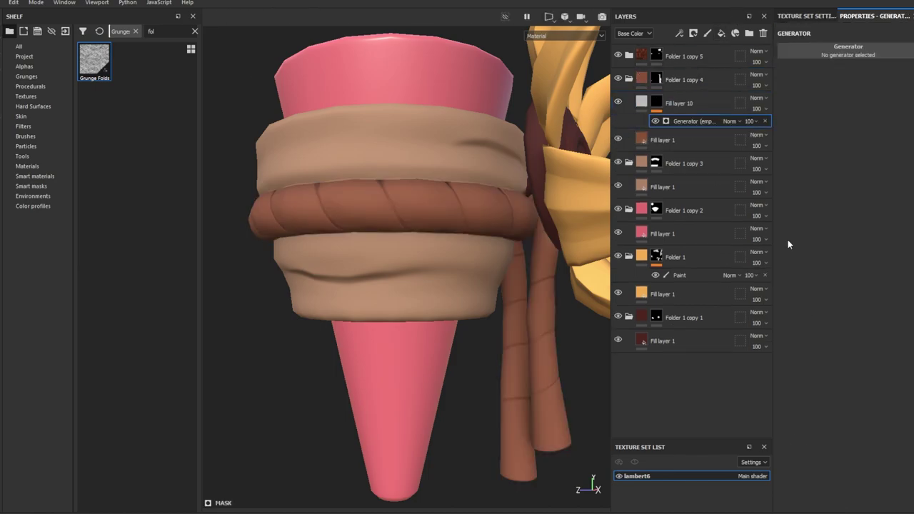
# Try a Light generator on Fill layer 10's mask, then delete it.
pyautogui.click(843, 50)
pyautogui.click(872, 96)
pyautogui.moveTo(844, 119); pyautogui.dragTo(845, 123)
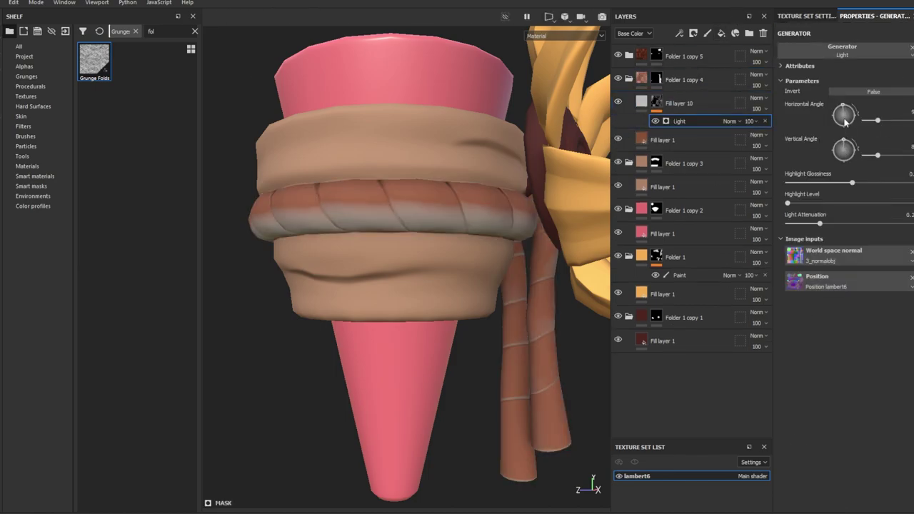
pyautogui.moveTo(851, 184); pyautogui.dragTo(872, 183)
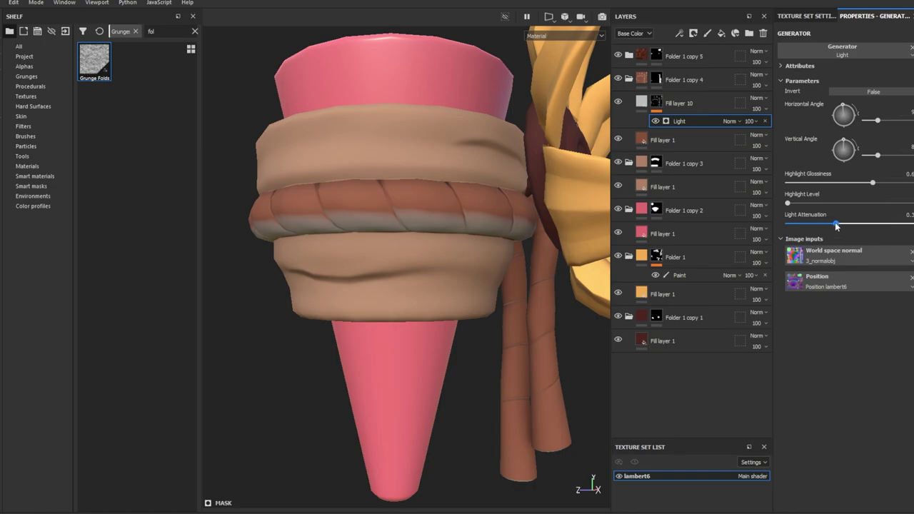
pyautogui.press('Delete')
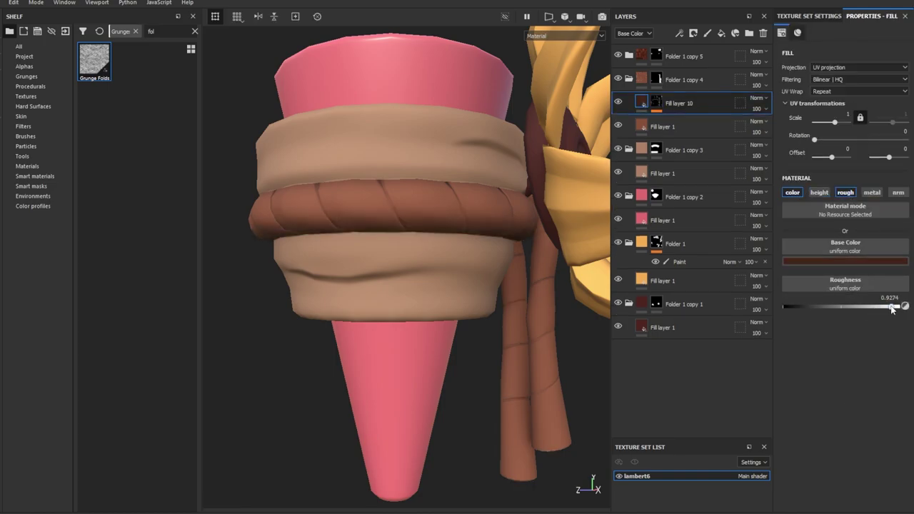
# Mask new Fill layer 11 with inverted ambient occlusion (balance ~0.6) plus Levels at 0.422.
pyautogui.click(721, 33)
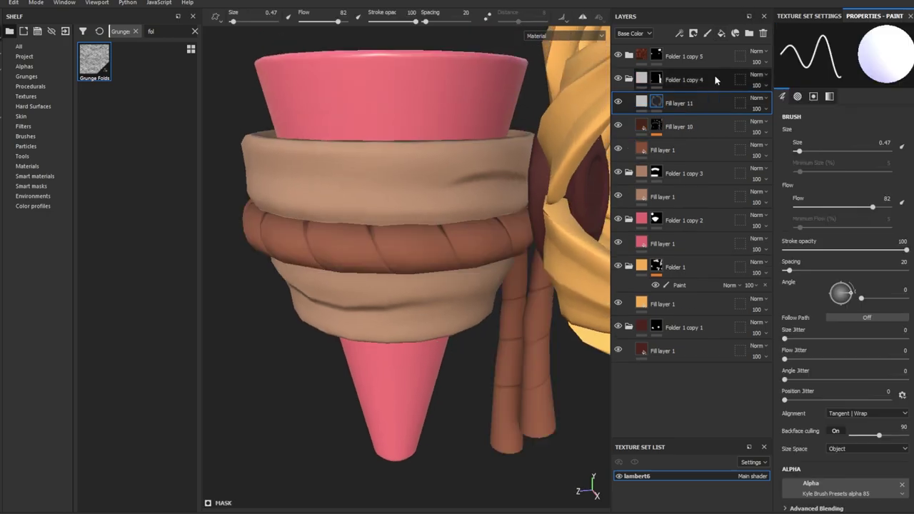
pyautogui.press('m')
pyautogui.click(679, 33)
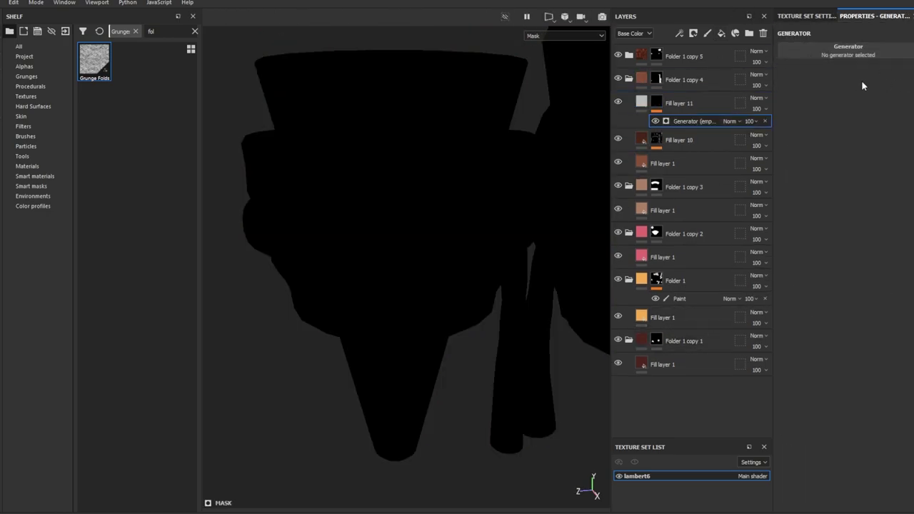
pyautogui.click(859, 91)
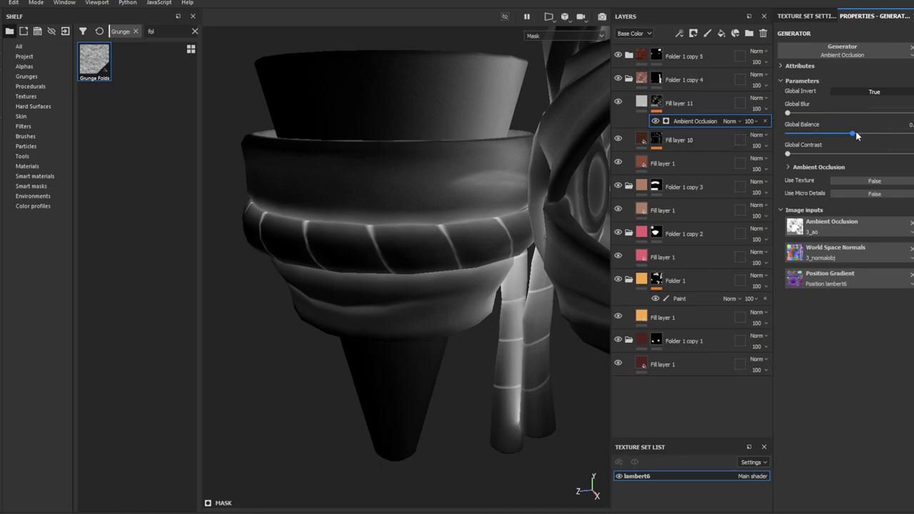
pyautogui.moveTo(857, 135); pyautogui.dragTo(866, 133)
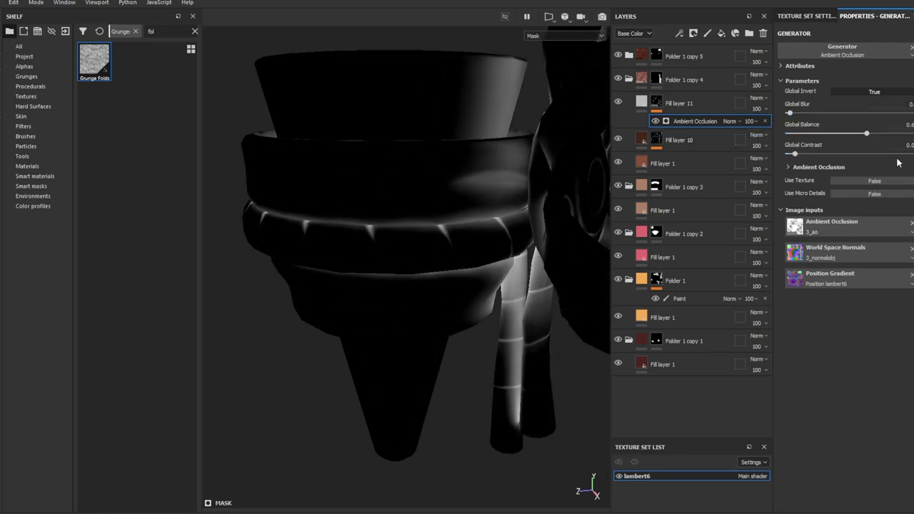
pyautogui.click(757, 86)
pyautogui.moveTo(849, 56); pyautogui.dragTo(802, 58)
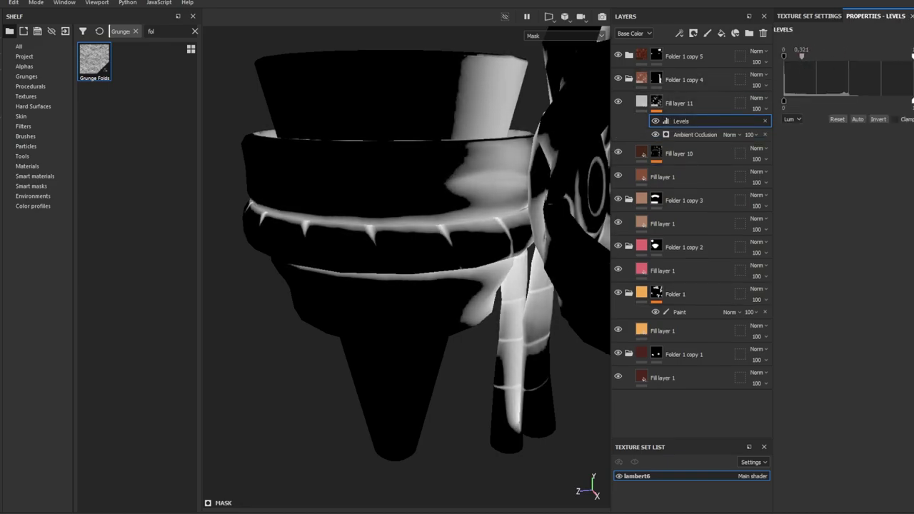
# Add a paint effect, enable roughness, and duplicate Fill layer 11.
pyautogui.press('4')
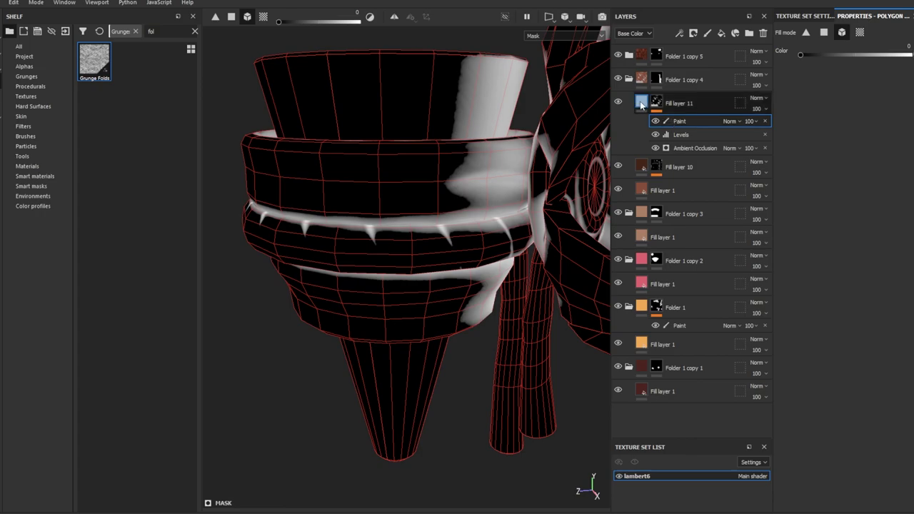
pyautogui.click(640, 104)
pyautogui.click(848, 193)
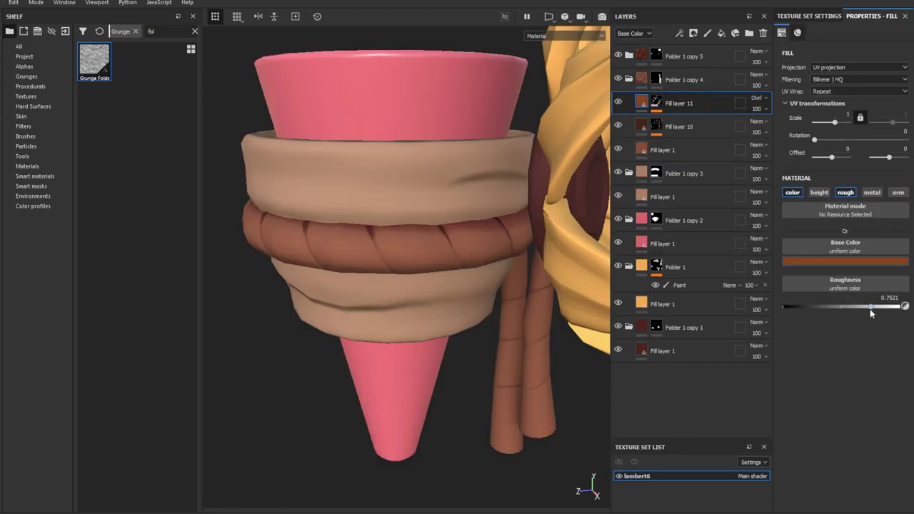
pyautogui.hotkey('ctrl', 'd')
# Raise the copy's ambient occlusion balance and contrast to 0.3, enable Levels, and add a Blur.
pyautogui.click(679, 121)
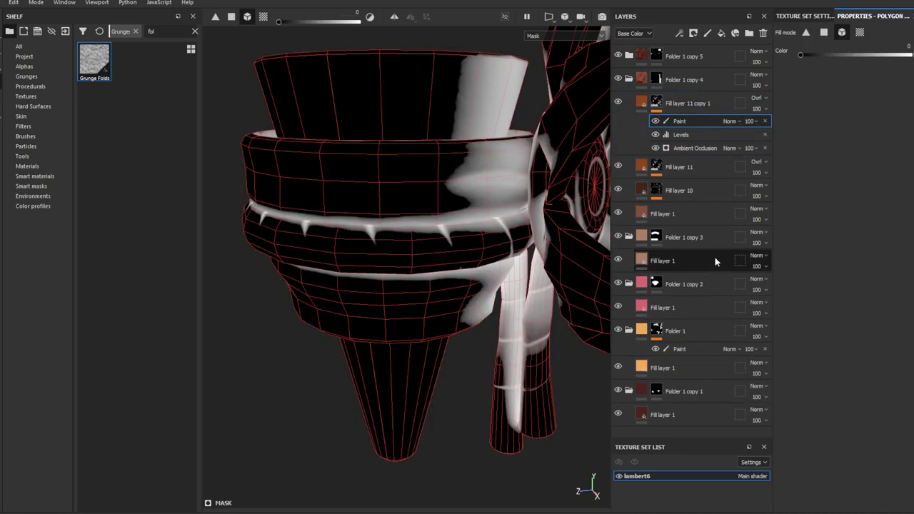
pyautogui.click(671, 147)
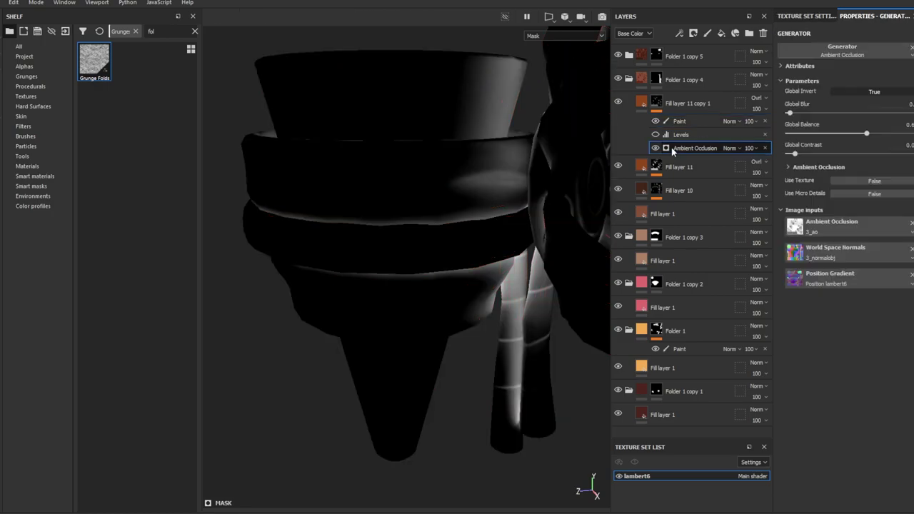
pyautogui.moveTo(866, 133); pyautogui.dragTo(876, 134)
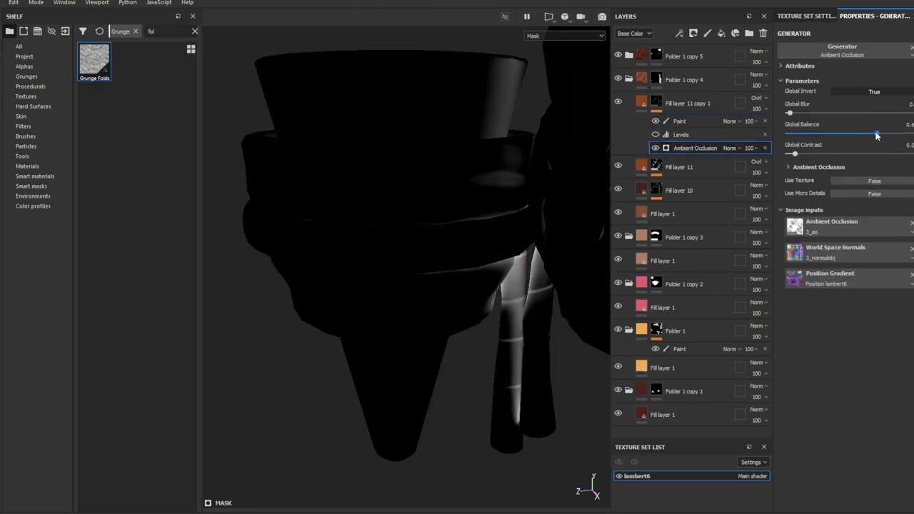
pyautogui.moveTo(794, 155); pyautogui.dragTo(838, 155)
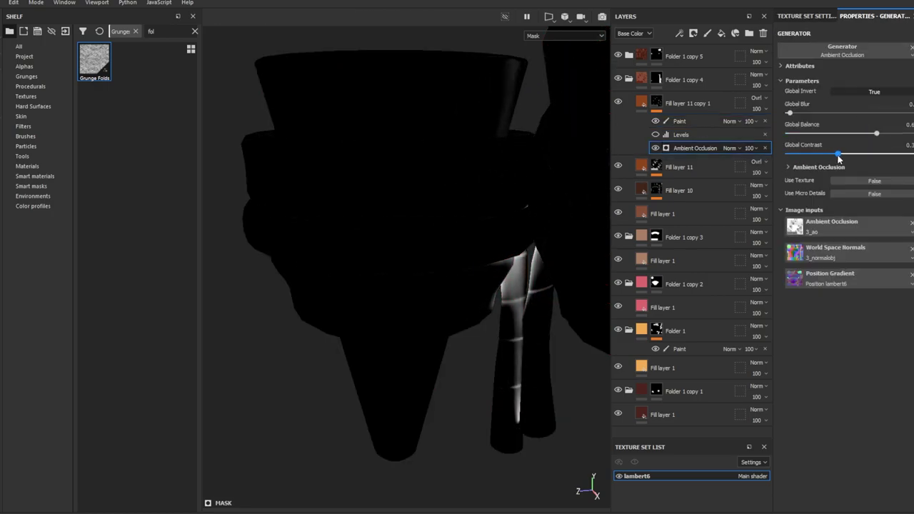
pyautogui.click(655, 134)
pyautogui.click(681, 134)
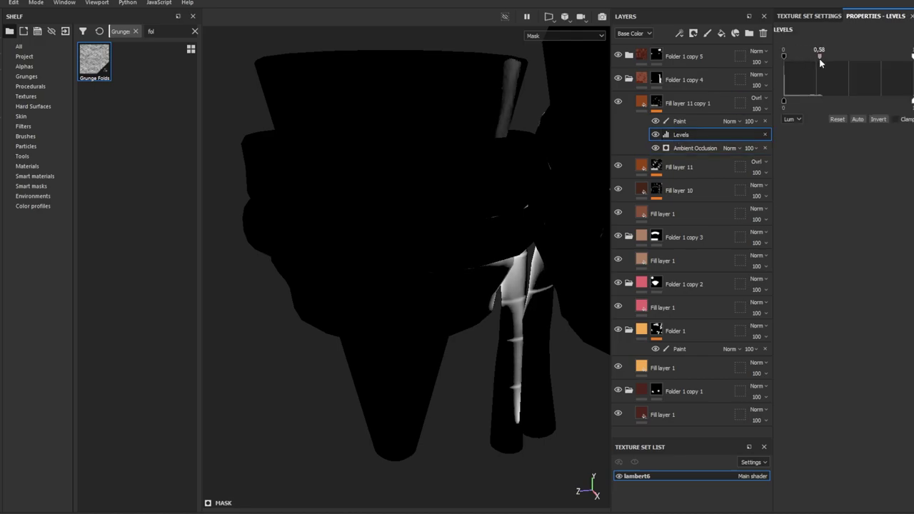
pyautogui.click(735, 32)
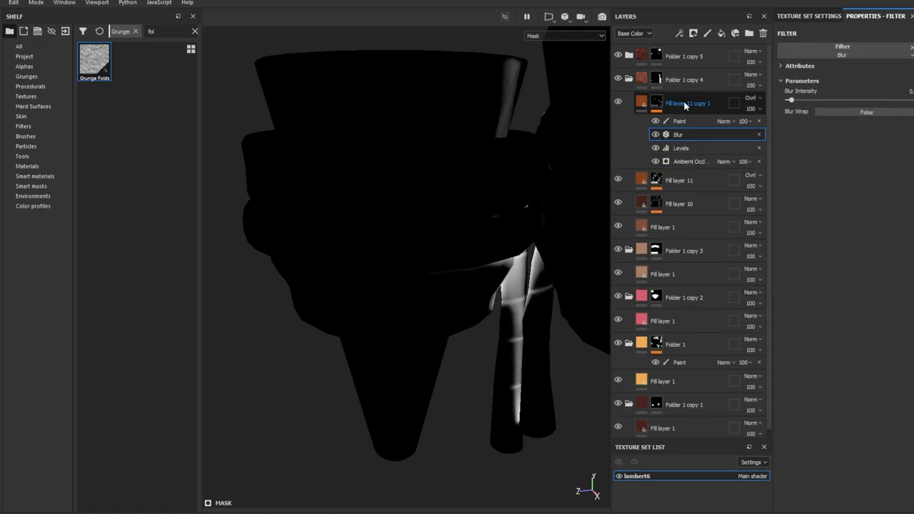
pyautogui.click(644, 103)
# Add Fill layer 12 masked by the 3_concave map, with a Levels raising the black point.
pyautogui.click(721, 33)
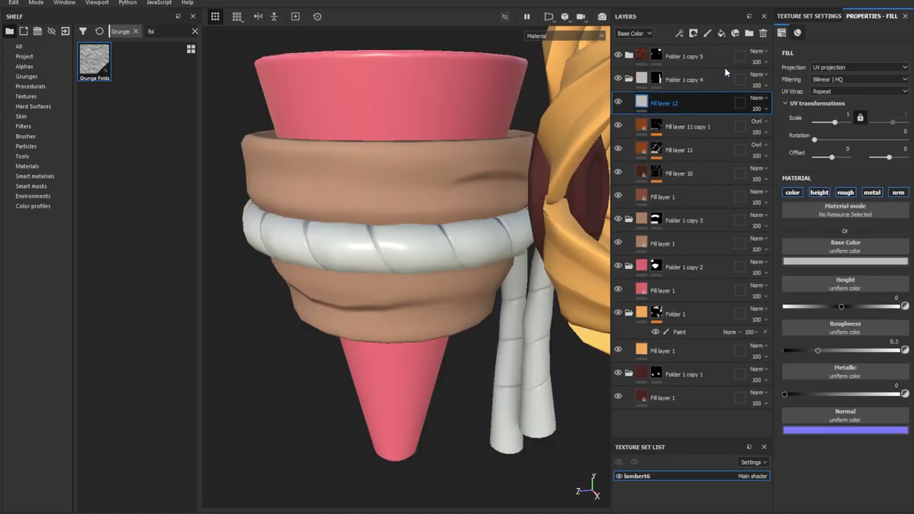
pyautogui.rightClick(678, 103)
pyautogui.click(691, 239)
pyautogui.click(25, 56)
pyautogui.moveTo(127, 61); pyautogui.dragTo(816, 197)
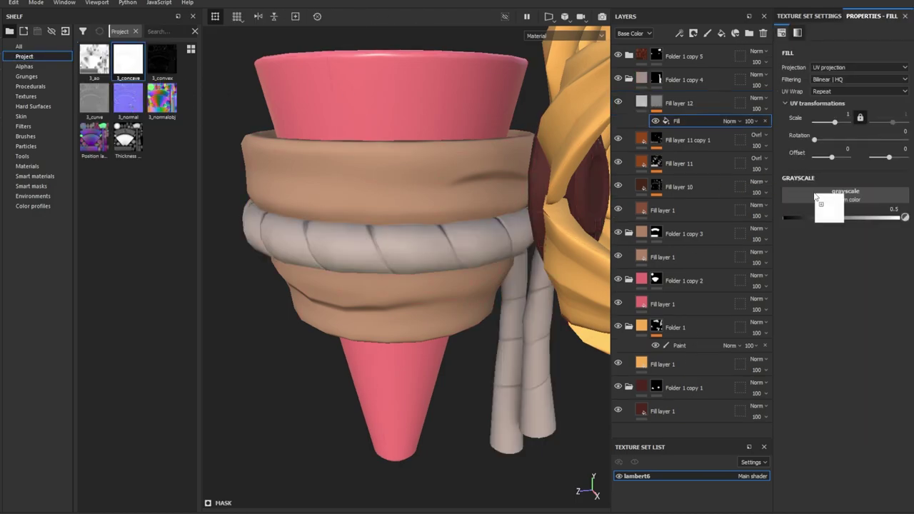
pyautogui.click(721, 259)
pyautogui.moveTo(783, 54); pyautogui.dragTo(907, 57)
# Refine the mask with a second Levels, lowering the midpoint to 0.774.
pyautogui.keyDown('alt'); pyautogui.click(656, 103); pyautogui.keyUp('alt')
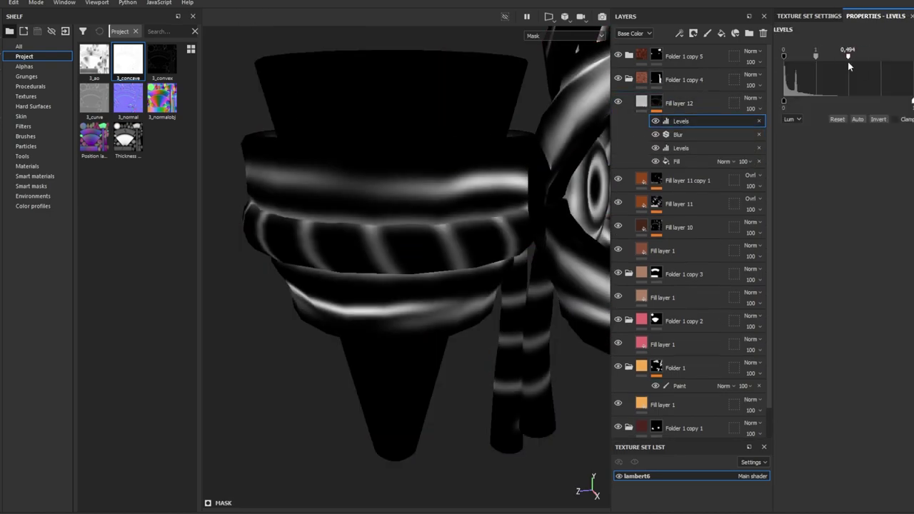
pyautogui.moveTo(847, 61); pyautogui.dragTo(797, 75)
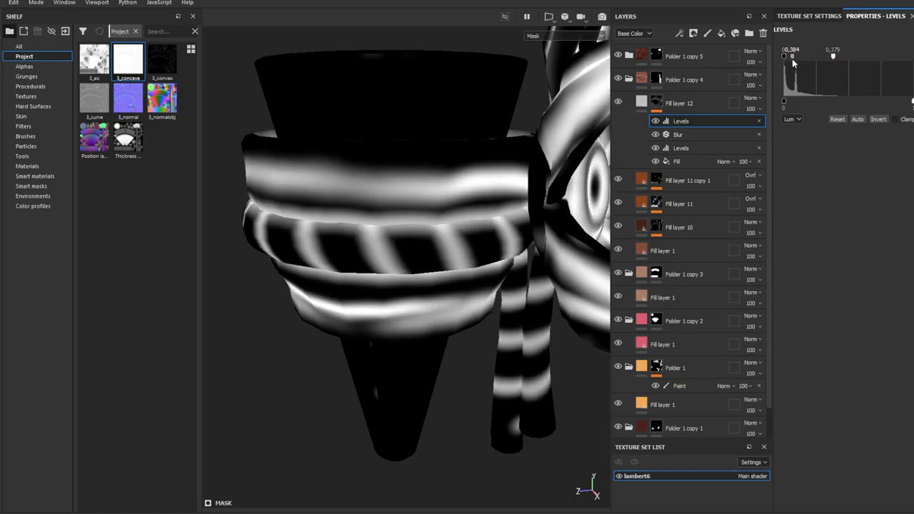
pyautogui.rightClick(696, 119)
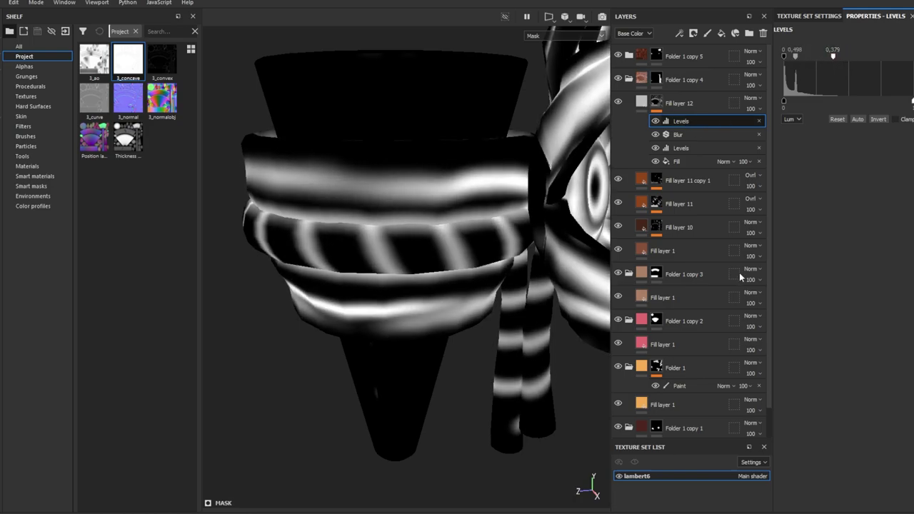
pyautogui.click(714, 287)
pyautogui.moveTo(845, 56); pyautogui.dragTo(832, 56)
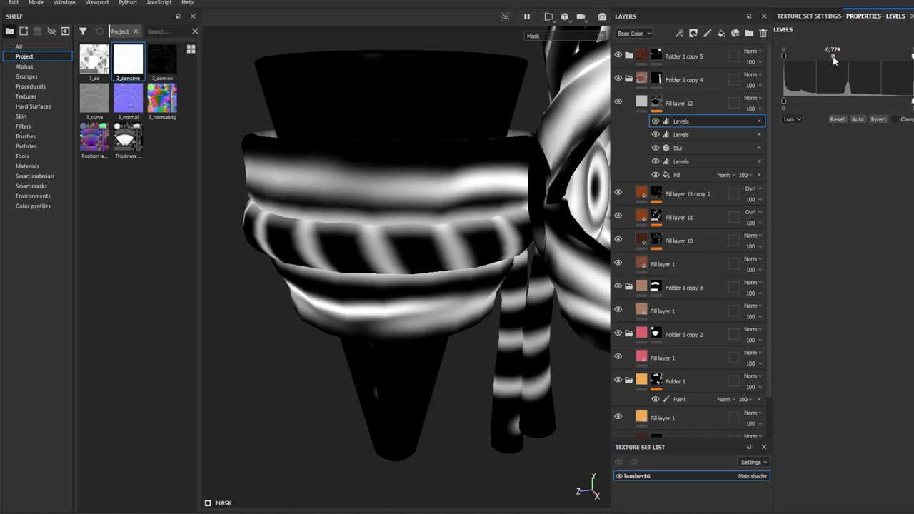
# Disable height, metal and normal, set roughness to 0.9145, and add Fill layer 13.
pyautogui.click(641, 103)
pyautogui.click(898, 192)
pyautogui.click(872, 192)
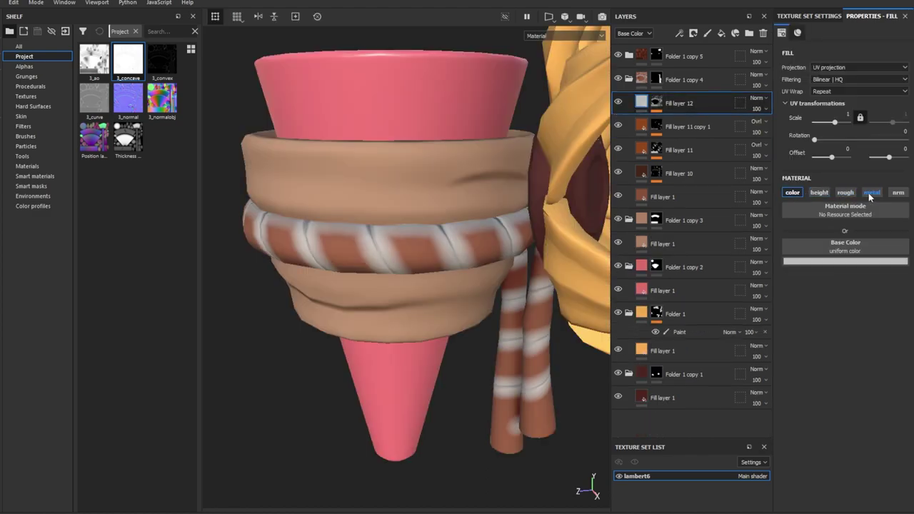
pyautogui.click(819, 192)
pyautogui.moveTo(883, 307); pyautogui.dragTo(883, 313)
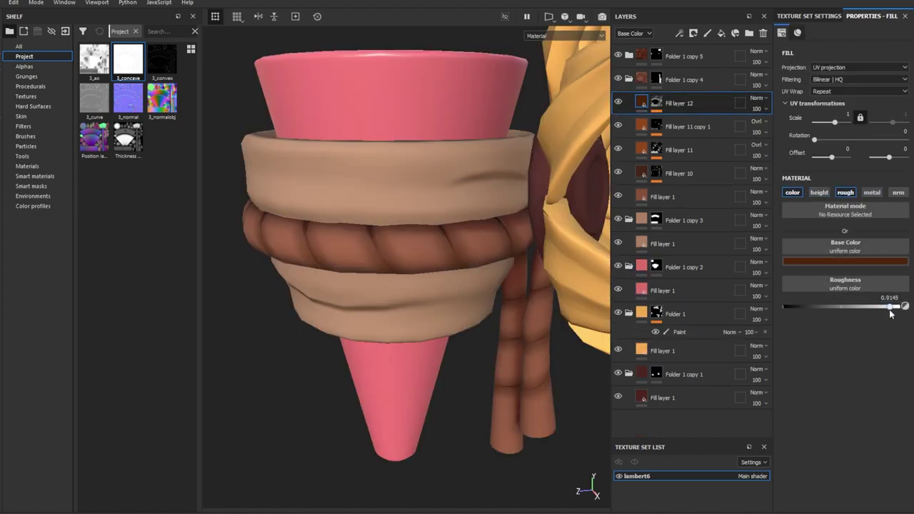
pyautogui.click(721, 33)
# Mask Fill layer 13 with the 3_convex map and set Fill layer 12 to Overlay.
pyautogui.rightClick(698, 104)
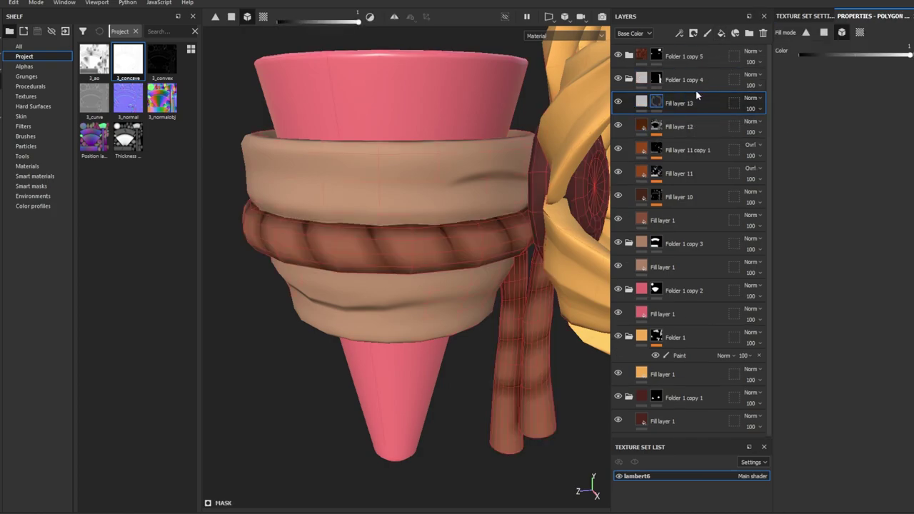
pyautogui.click(710, 337)
pyautogui.moveTo(162, 61); pyautogui.dragTo(846, 193)
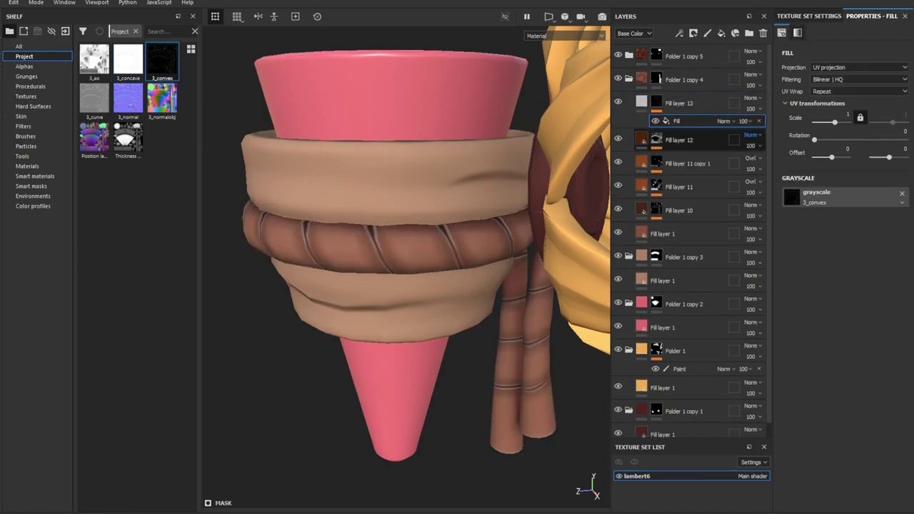
pyautogui.press('o')
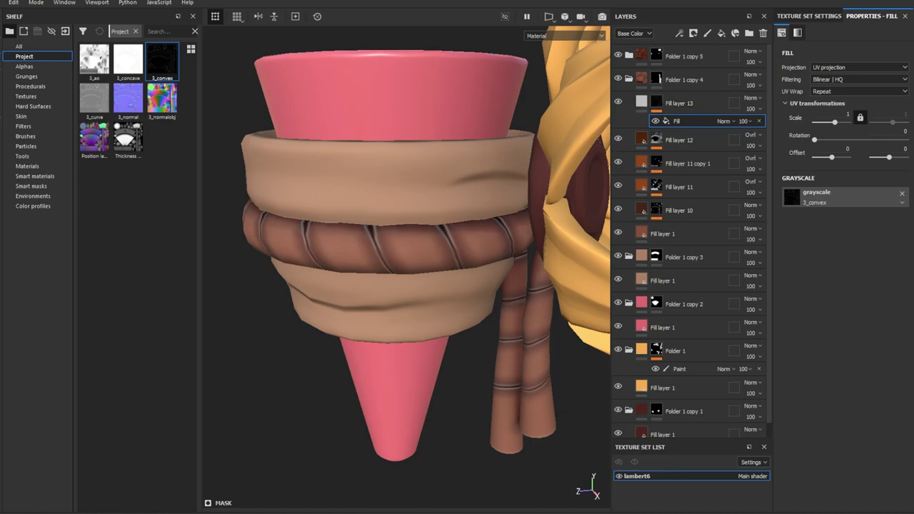
# Limit Fill layer 13 to colour and roughness, tinted salmon in Linear Dodge.
pyautogui.click(749, 104)
pyautogui.hotkey('ctrl', 'z')
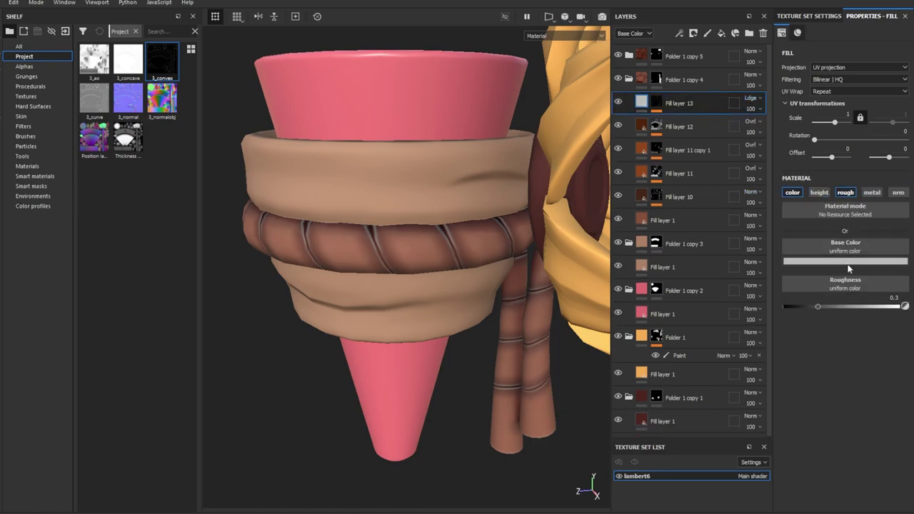
pyautogui.hotkey('ctrl', 'z')
# Add Fill layer 14 with a black mask using Levels (black point 0.364) and a stronger Blur.
pyautogui.click(721, 33)
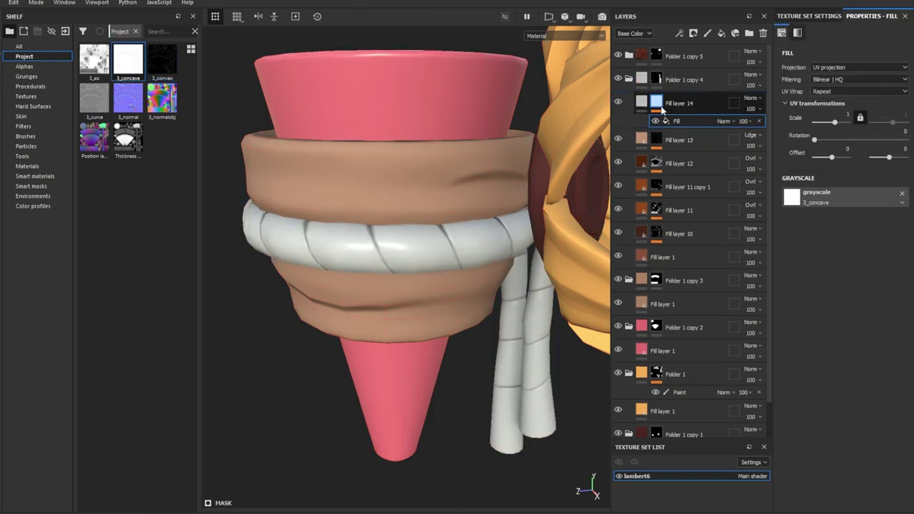
pyautogui.click(679, 32)
pyautogui.click(882, 122)
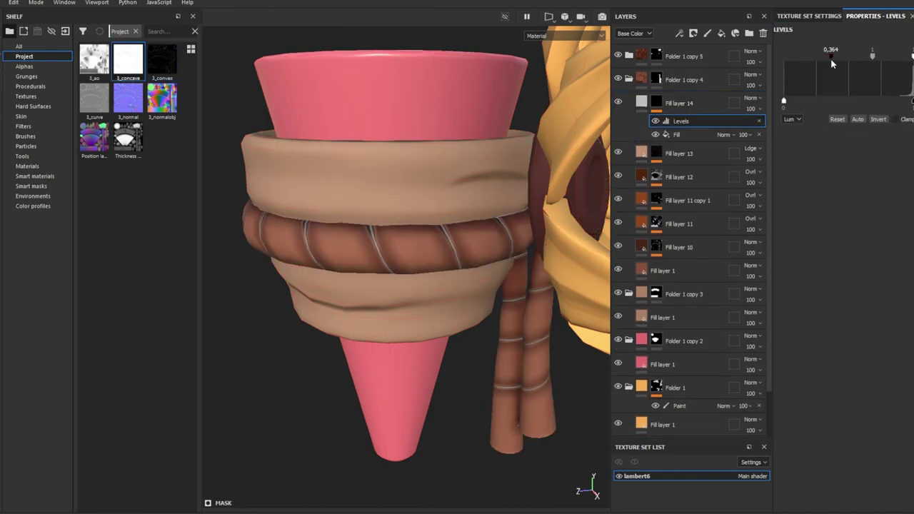
pyautogui.moveTo(912, 56); pyautogui.dragTo(907, 63)
pyautogui.click(679, 33)
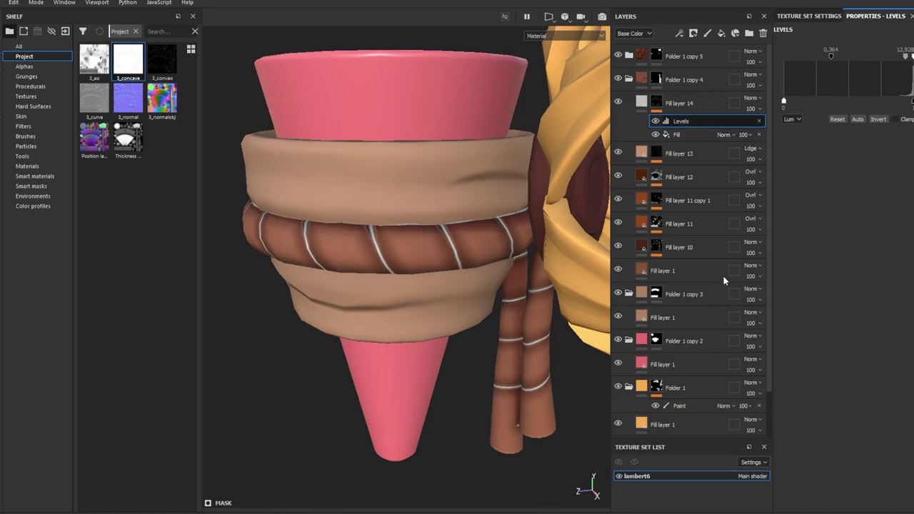
pyautogui.click(842, 49)
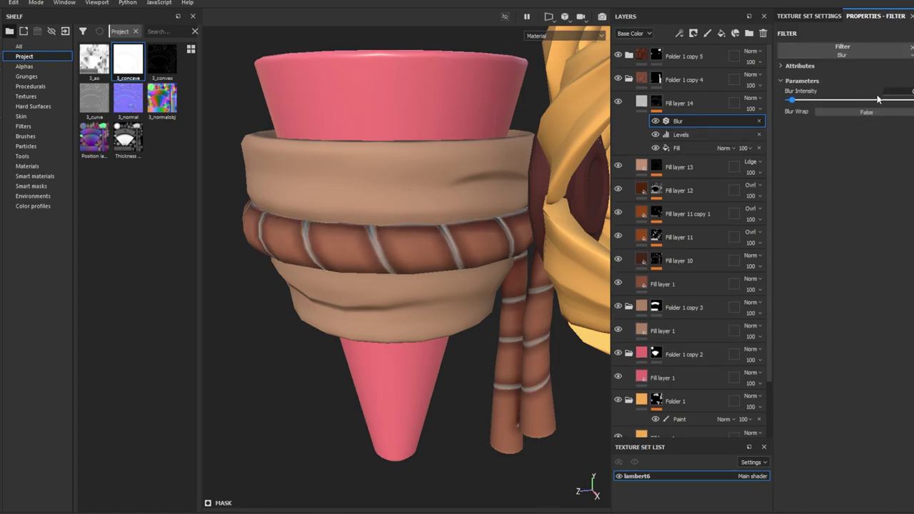
# Turn off Fill layer 14's height, metal and normal channels, then add Fill layer 15 with a black mask.
pyautogui.click(679, 103)
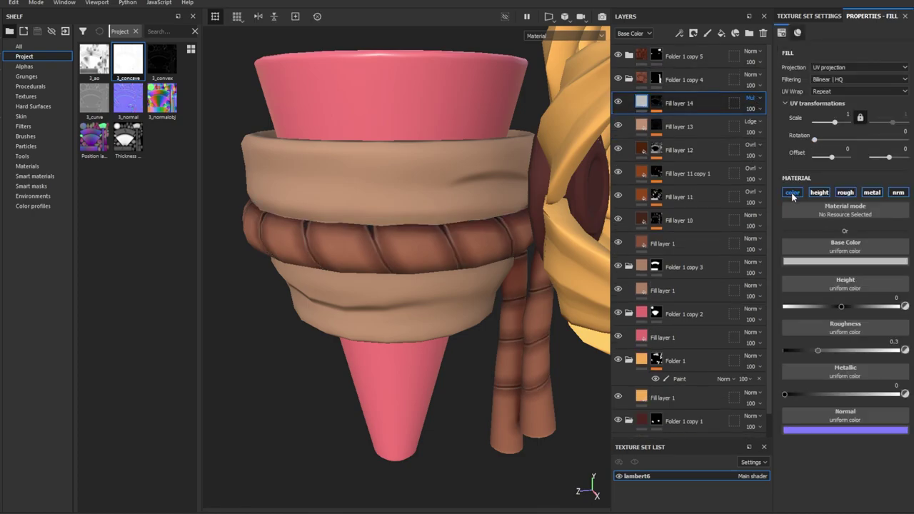
pyautogui.click(872, 192)
pyautogui.click(898, 192)
pyautogui.click(819, 192)
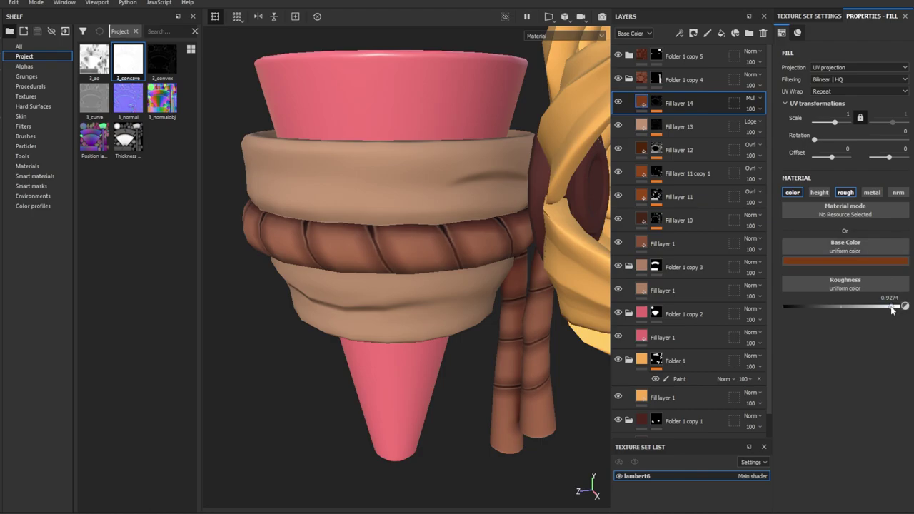
pyautogui.click(721, 33)
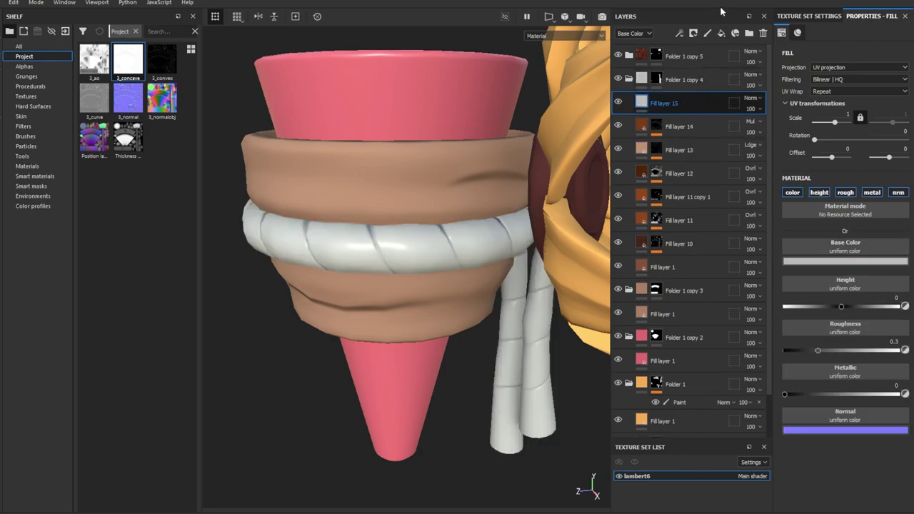
pyautogui.click(693, 33)
# Add a paint layer to Fill layer 15's mask and paint white zigzags on the rope with a 0.38 brush.
pyautogui.click(707, 33)
pyautogui.scroll(3, 476, 262)
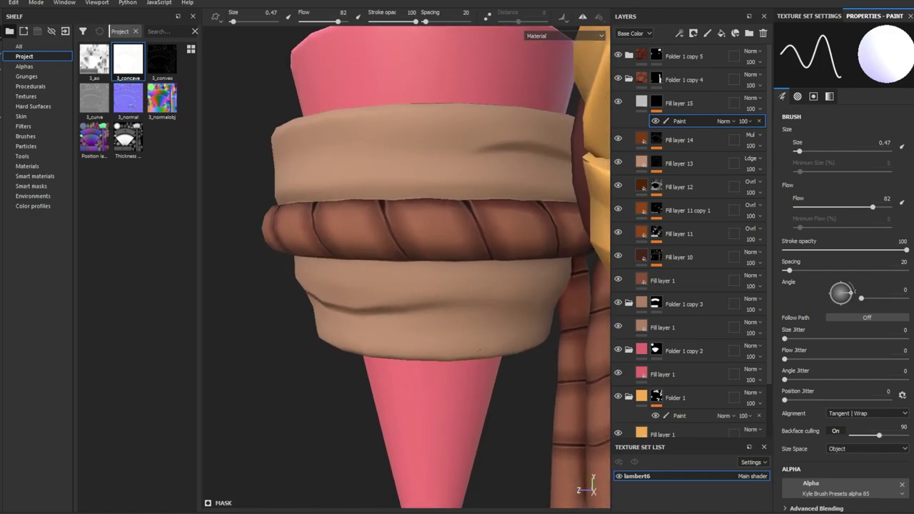
pyautogui.scroll(1, 479, 350)
pyautogui.press('[')
pyautogui.moveTo(398, 241); pyautogui.dragTo(431, 218)
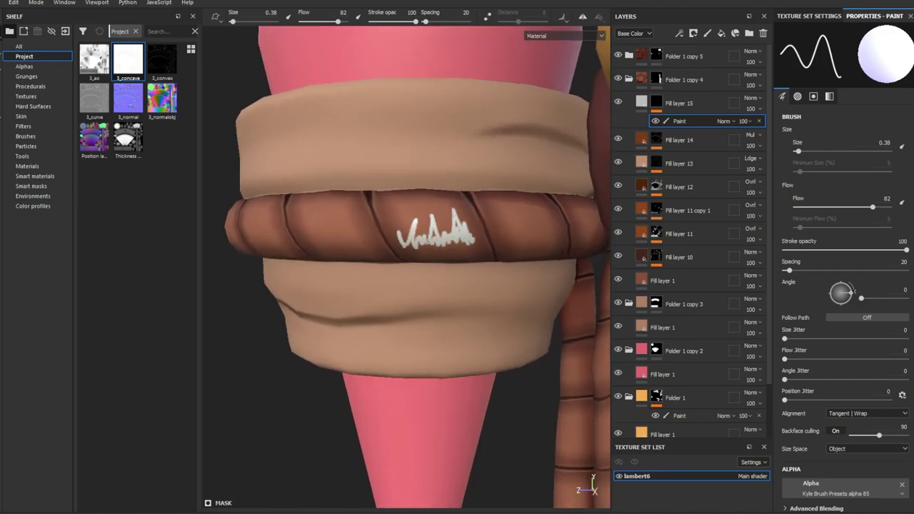
pyautogui.keyDown('alt'); pyautogui.moveTo(428, 285); pyautogui.dragTo(485, 285); pyautogui.keyUp('alt')
pyautogui.moveTo(382, 215)
pyautogui.mouseDown()
pyautogui.moveTo(394, 229)
pyautogui.moveTo(436, 231)
pyautogui.mouseUp()
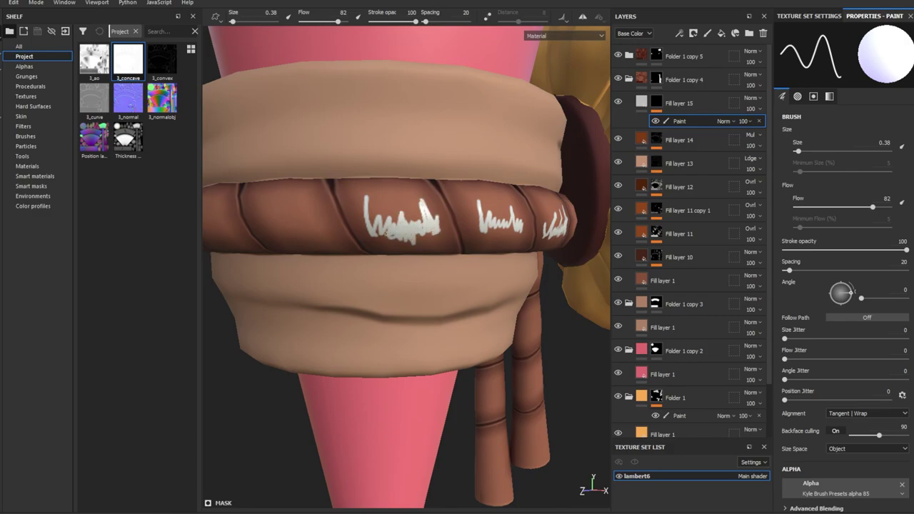
pyautogui.keyDown('alt'); pyautogui.moveTo(357, 228); pyautogui.dragTo(400, 214); pyautogui.keyUp('alt')
pyautogui.moveTo(398, 208); pyautogui.dragTo(419, 246)
pyautogui.moveTo(357, 225); pyautogui.dragTo(366, 253)
pyautogui.moveTo(343, 236)
pyautogui.keyDown('alt'); pyautogui.mouseDown()
pyautogui.moveTo(428, 236)
pyautogui.moveTo(407, 246)
pyautogui.mouseUp(); pyautogui.keyUp('alt')
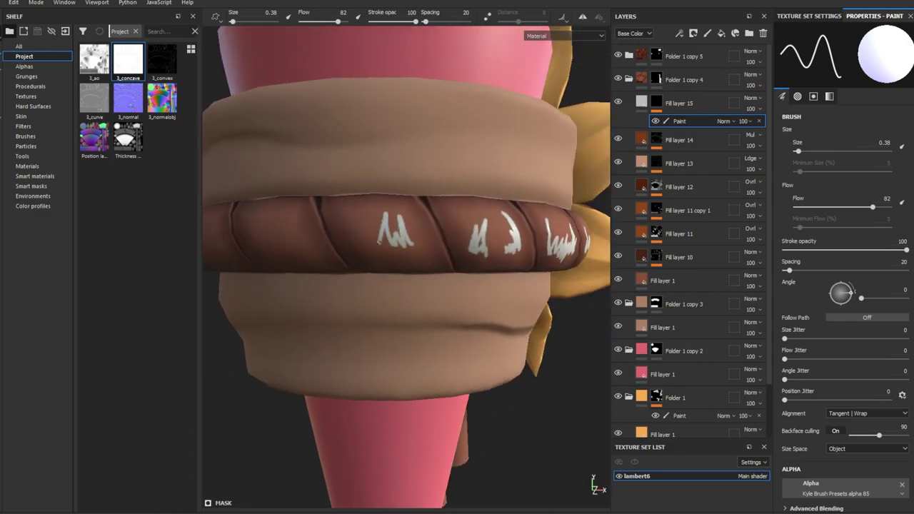
# Continue painting white strokes around the remaining strands of the rope band.
pyautogui.keyDown('alt'); pyautogui.moveTo(350, 246); pyautogui.dragTo(407, 237); pyautogui.keyUp('alt')
pyautogui.moveTo(357, 215)
pyautogui.mouseDown()
pyautogui.moveTo(360, 239)
pyautogui.moveTo(400, 235)
pyautogui.mouseUp()
pyautogui.moveTo(403, 200)
pyautogui.mouseDown()
pyautogui.moveTo(405, 236)
pyautogui.moveTo(438, 249)
pyautogui.moveTo(457, 239)
pyautogui.mouseUp()
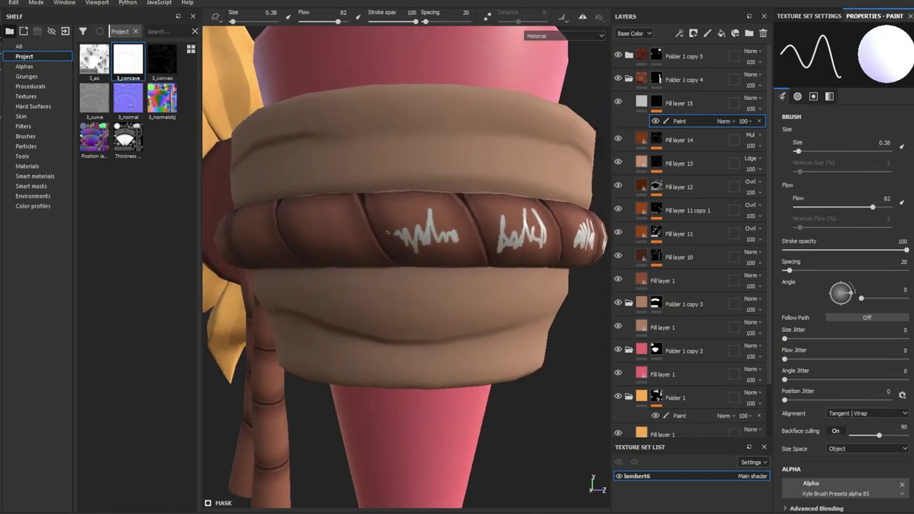
pyautogui.moveTo(387, 232)
pyautogui.keyDown('alt'); pyautogui.mouseDown()
pyautogui.moveTo(471, 235)
pyautogui.moveTo(399, 239)
pyautogui.moveTo(442, 247)
pyautogui.moveTo(362, 239)
pyautogui.mouseUp(); pyautogui.keyUp('alt')
pyautogui.moveTo(362, 239)
pyautogui.keyDown('alt'); pyautogui.mouseDown()
pyautogui.moveTo(437, 207)
pyautogui.moveTo(400, 242)
pyautogui.moveTo(341, 247)
pyautogui.moveTo(429, 223)
pyautogui.moveTo(397, 229)
pyautogui.moveTo(480, 227)
pyautogui.mouseUp(); pyautogui.keyUp('alt')
pyautogui.moveTo(479, 227)
pyautogui.mouseDown()
pyautogui.moveTo(531, 230)
pyautogui.moveTo(561, 244)
pyautogui.mouseUp()
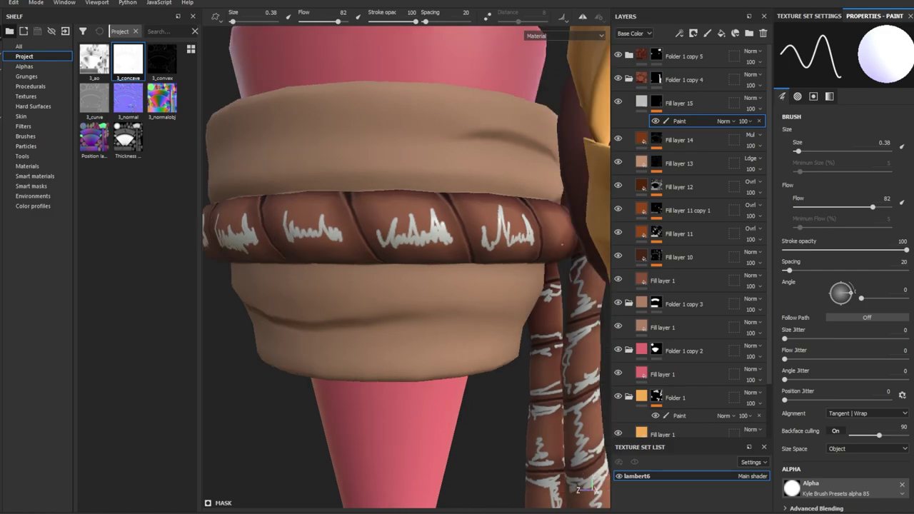
pyautogui.scroll(-5, 399, 285)
pyautogui.moveTo(400, 285)
pyautogui.keyDown('alt'); pyautogui.mouseDown()
pyautogui.moveTo(495, 306)
pyautogui.moveTo(439, 285)
pyautogui.mouseUp(); pyautogui.keyUp('alt')
pyautogui.scroll(5, 457, 286)
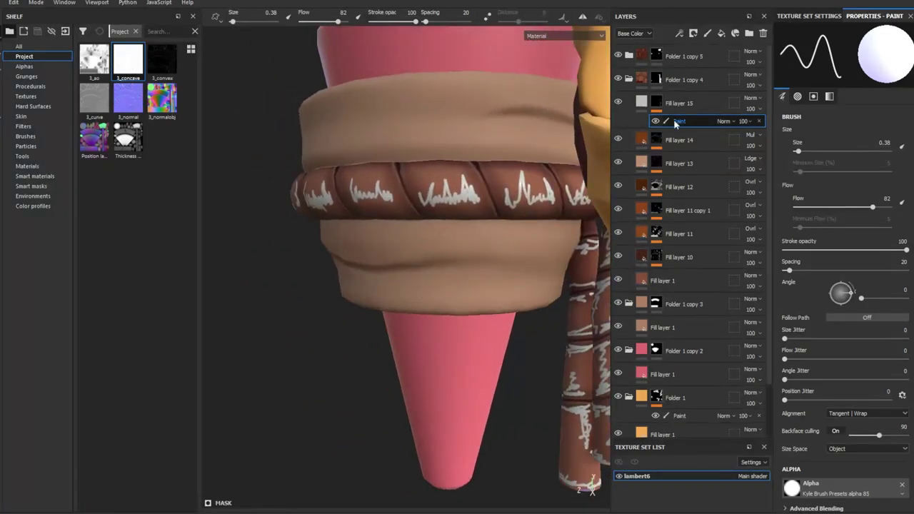
pyautogui.click(694, 33)
# Add a Blur Slope filter at intensity 2.2 and an angled Blur Directional filter to Fill layer 15's mask.
pyautogui.click(826, 48)
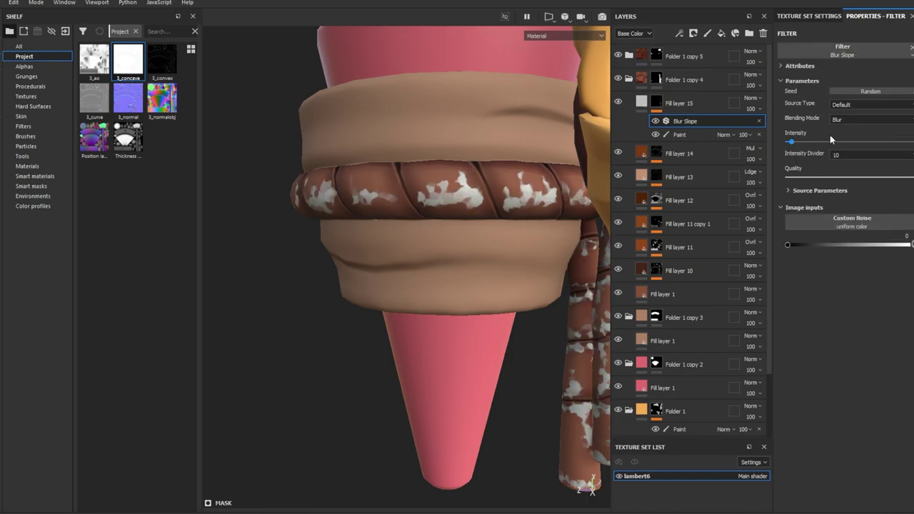
pyautogui.moveTo(829, 135); pyautogui.dragTo(835, 136)
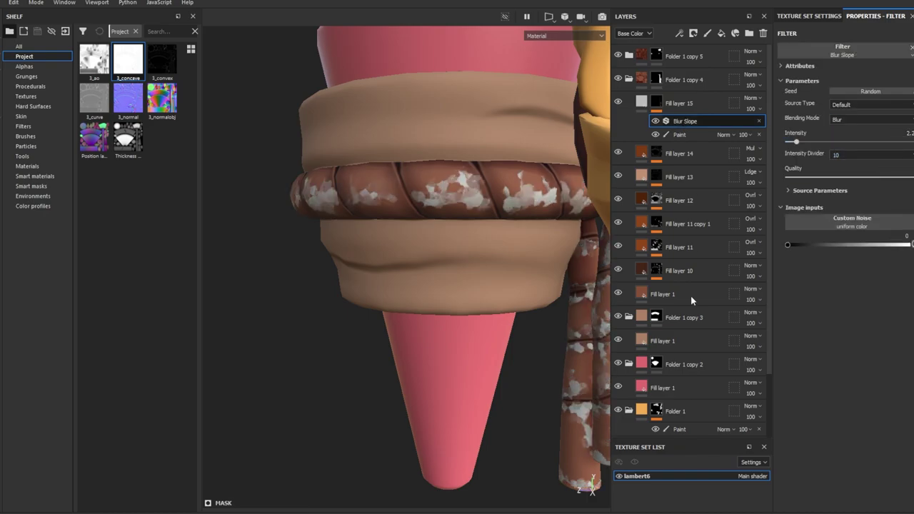
pyautogui.click(693, 33)
pyautogui.click(883, 49)
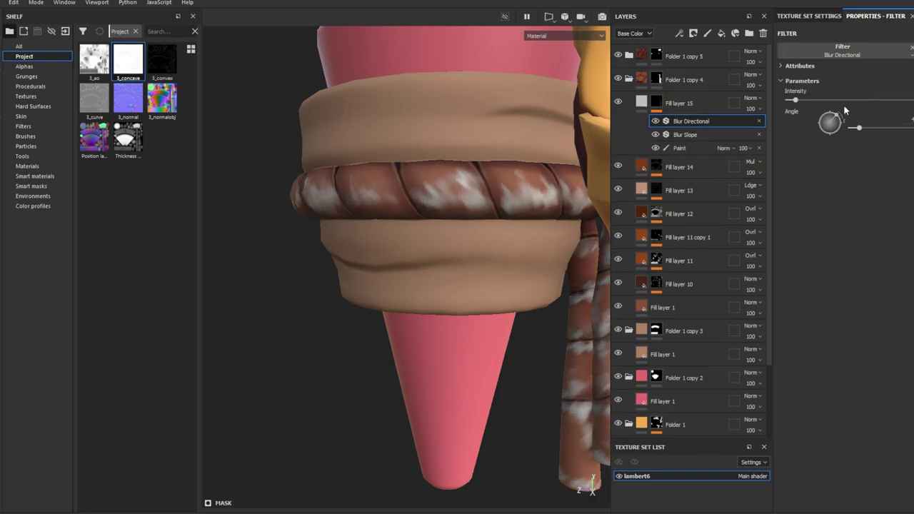
pyautogui.moveTo(843, 123); pyautogui.dragTo(838, 115)
pyautogui.click(742, 104)
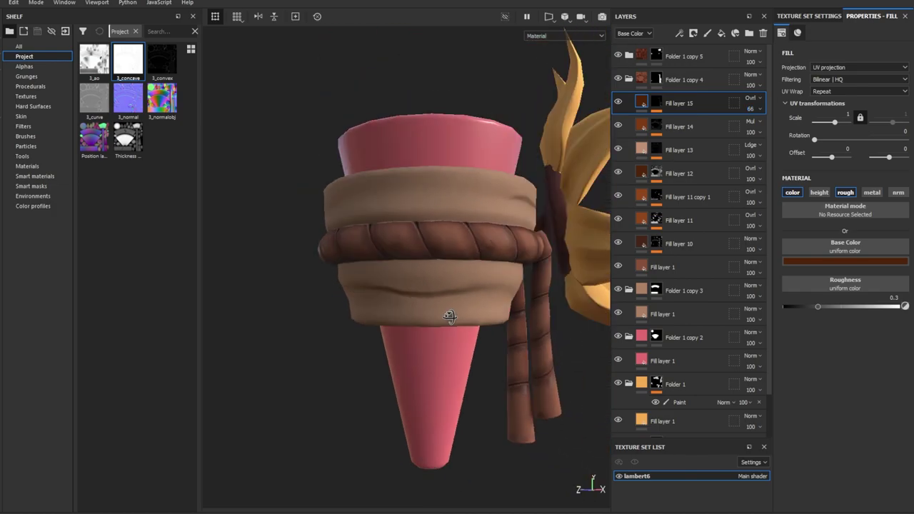
pyautogui.keyDown('alt'); pyautogui.moveTo(447, 317); pyautogui.dragTo(463, 351); pyautogui.keyUp('alt')
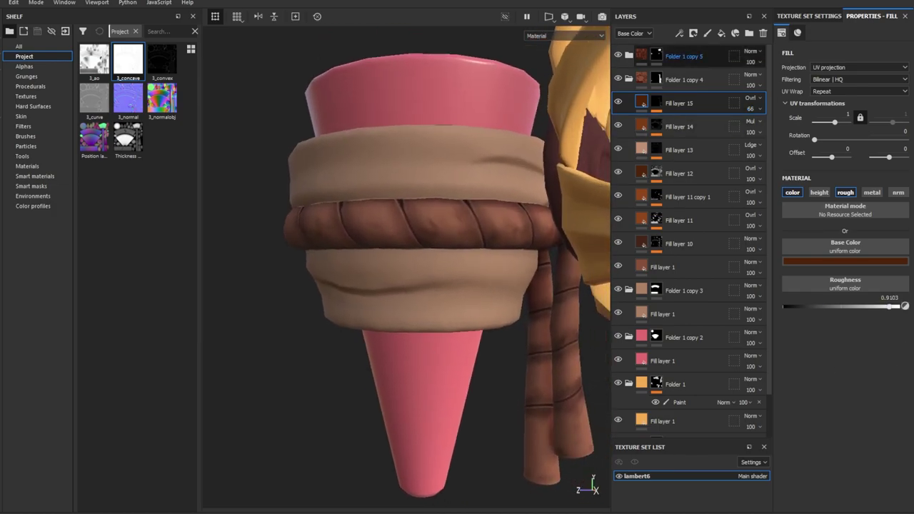
# Add Fill layer 16 masked by tri-planar Grunge Dirt Splats with lowered balance.
pyautogui.click(721, 33)
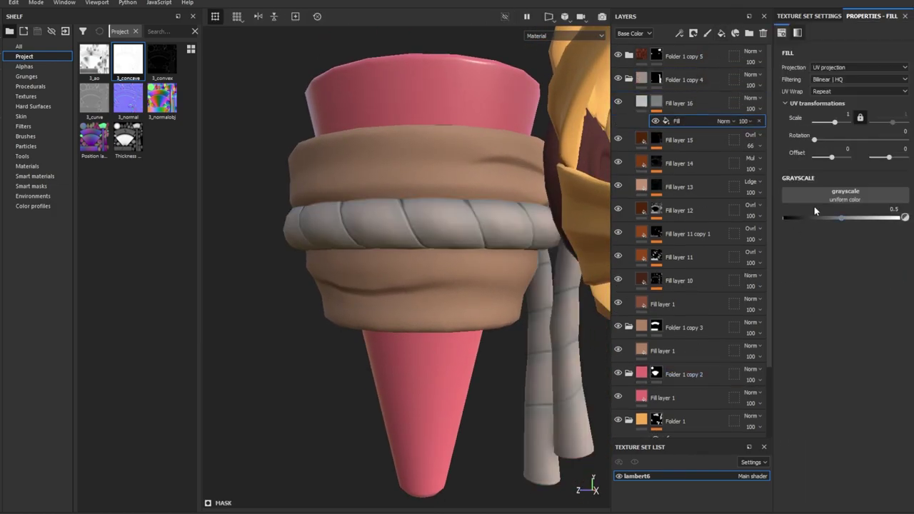
pyautogui.click(26, 75)
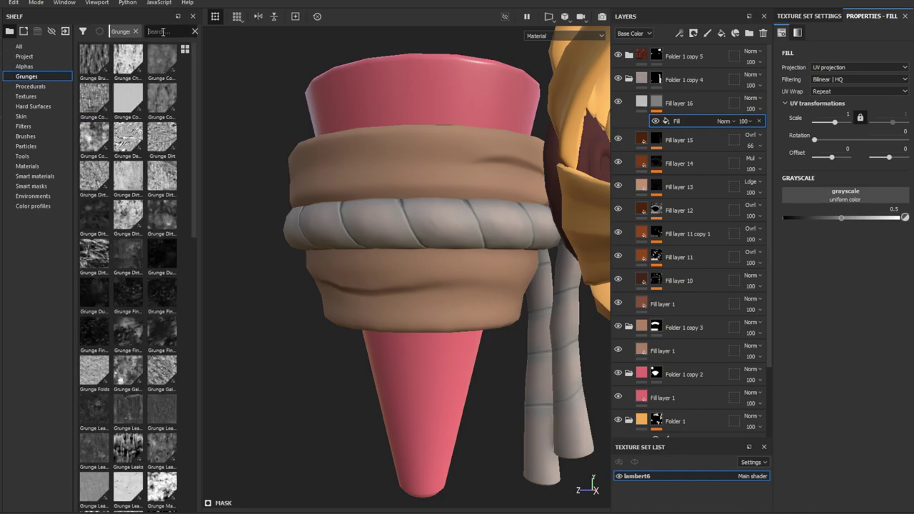
pyautogui.write('splat')
pyautogui.moveTo(95, 60); pyautogui.dragTo(831, 196)
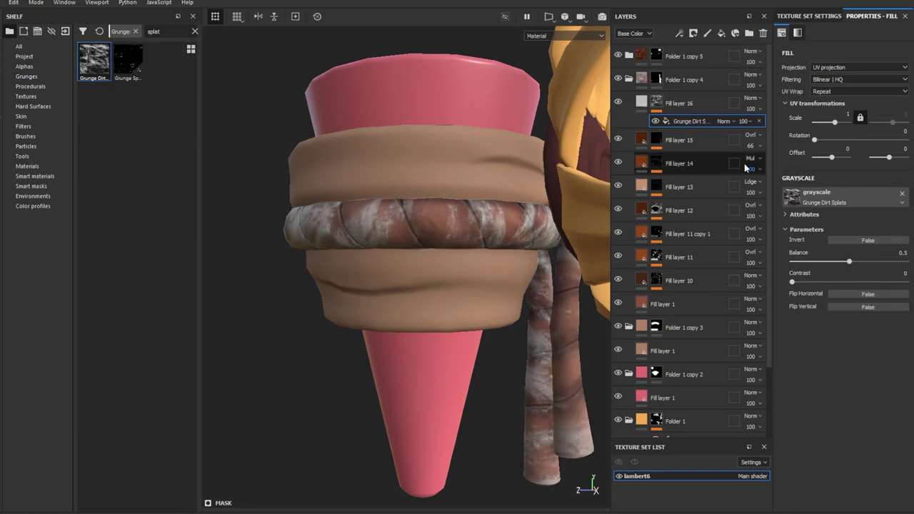
pyautogui.click(860, 67)
pyautogui.click(835, 86)
pyautogui.moveTo(849, 274)
pyautogui.mouseDown()
pyautogui.moveTo(830, 274)
pyautogui.moveTo(840, 292)
pyautogui.mouseUp()
# Make Fill layer 16 roughness-only with roughness around 0.46.
pyautogui.click(678, 103)
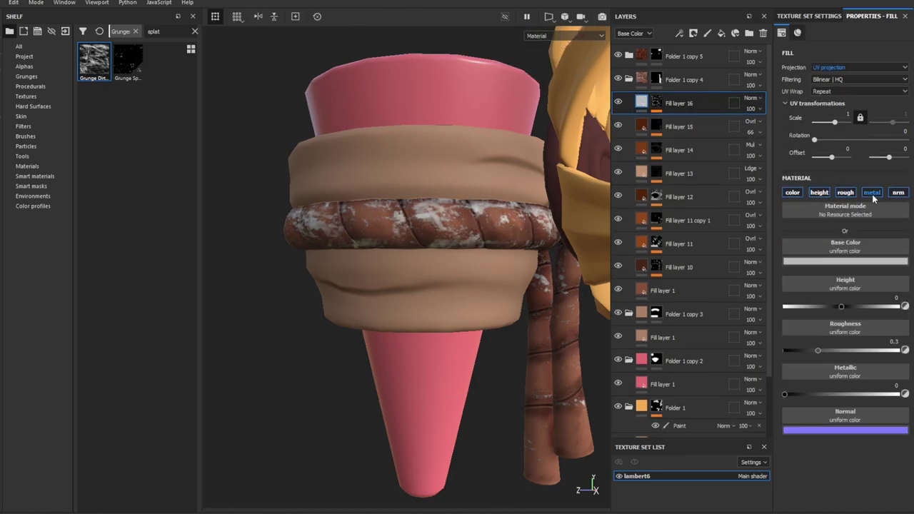
pyautogui.click(872, 193)
pyautogui.click(898, 192)
pyautogui.click(819, 192)
pyautogui.click(792, 192)
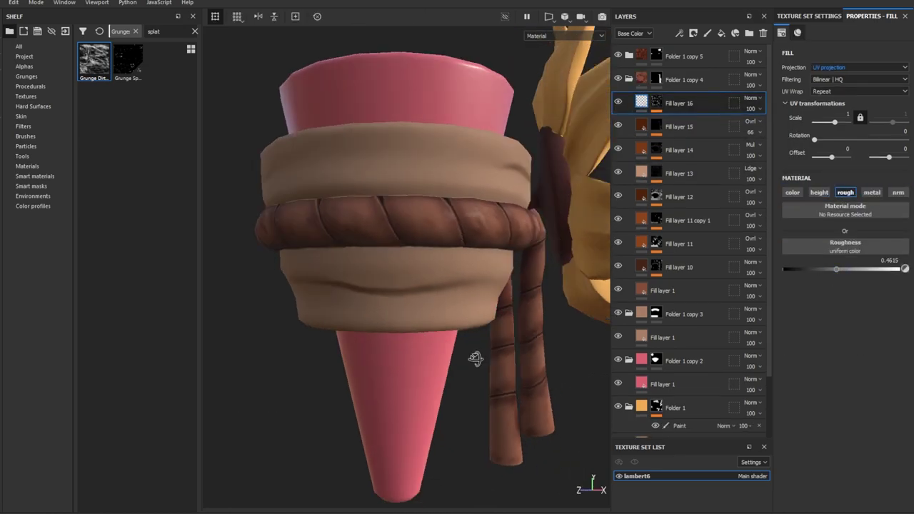
pyautogui.keyDown('alt'); pyautogui.moveTo(476, 357); pyautogui.dragTo(414, 373); pyautogui.keyUp('alt')
# Add Fill layer 17 with a black mask filled by sparser Grunge Splashes Dusty.
pyautogui.click(721, 33)
pyautogui.rightClick(683, 109)
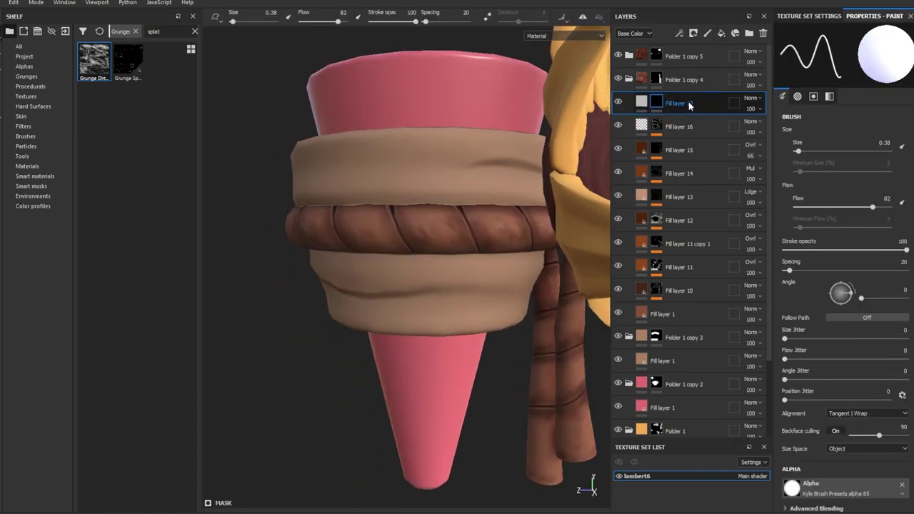
pyautogui.click(708, 362)
pyautogui.click(164, 31)
pyautogui.write('spl')
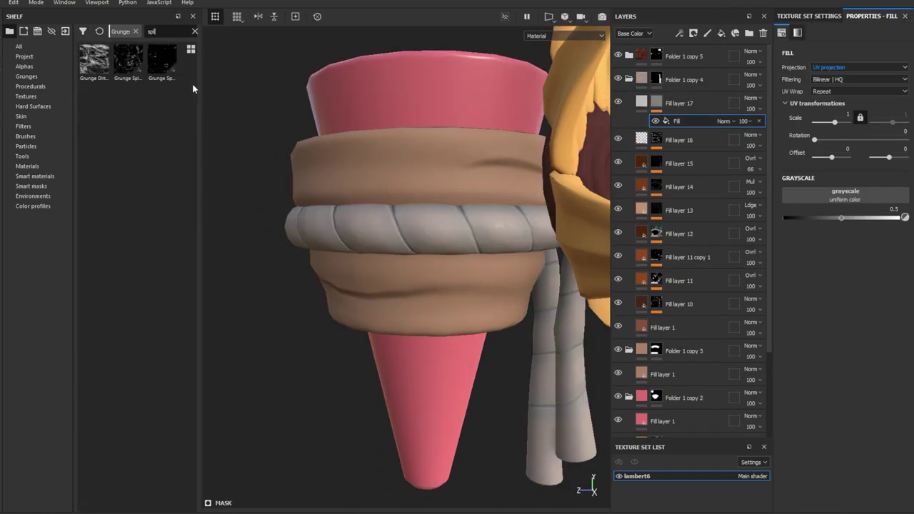
pyautogui.write('ashe')
pyautogui.moveTo(95, 60); pyautogui.dragTo(842, 195)
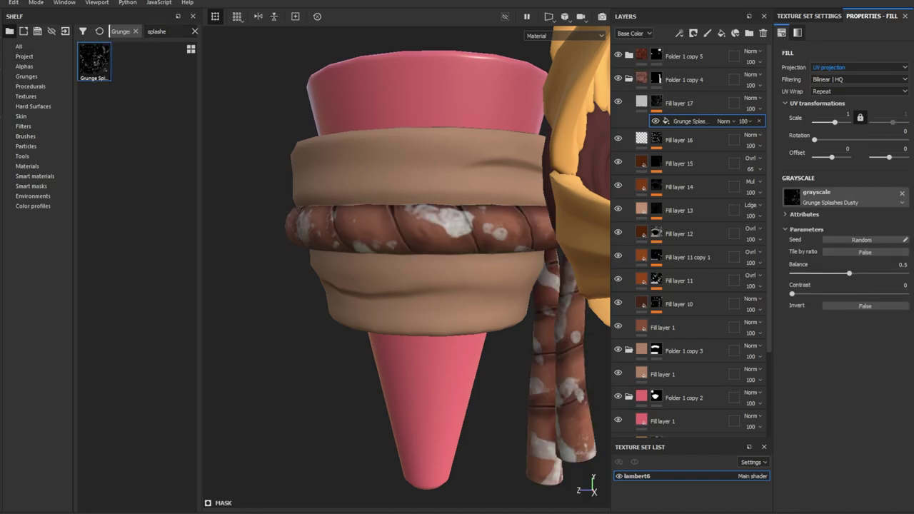
pyautogui.moveTo(848, 273)
pyautogui.mouseDown()
pyautogui.moveTo(823, 273)
pyautogui.moveTo(872, 298)
pyautogui.mouseUp()
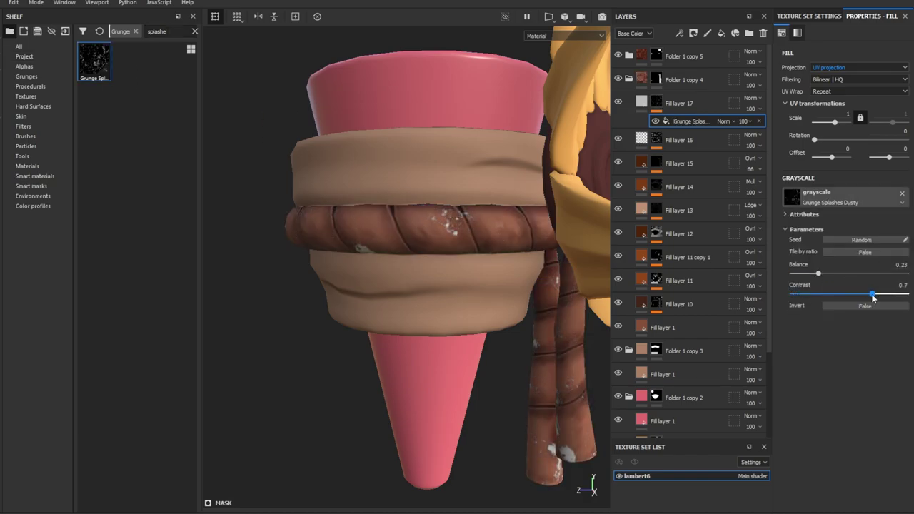
# Set Fill layer 17 to Overlay dark brown, roughness 0.9103, opacity lowered to 23.
pyautogui.click(755, 109)
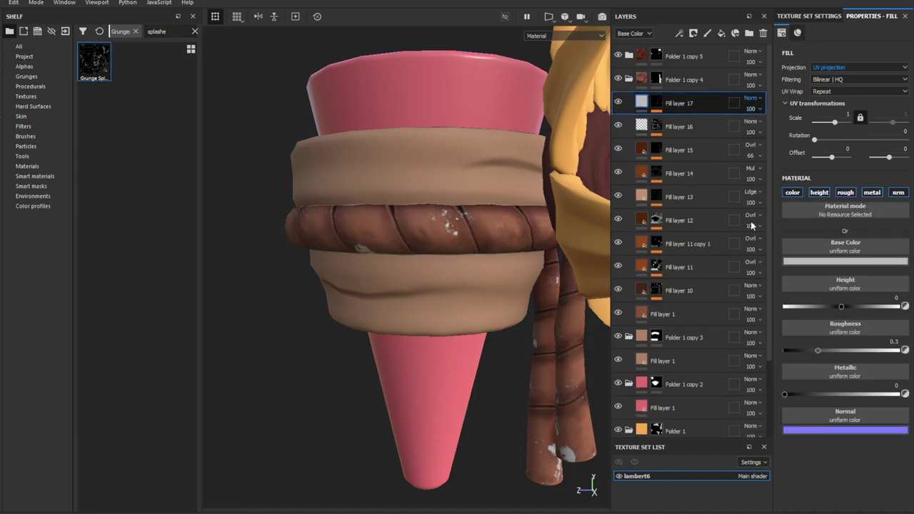
pyautogui.click(898, 192)
pyautogui.click(871, 192)
pyautogui.click(819, 192)
pyautogui.moveTo(817, 306); pyautogui.dragTo(890, 312)
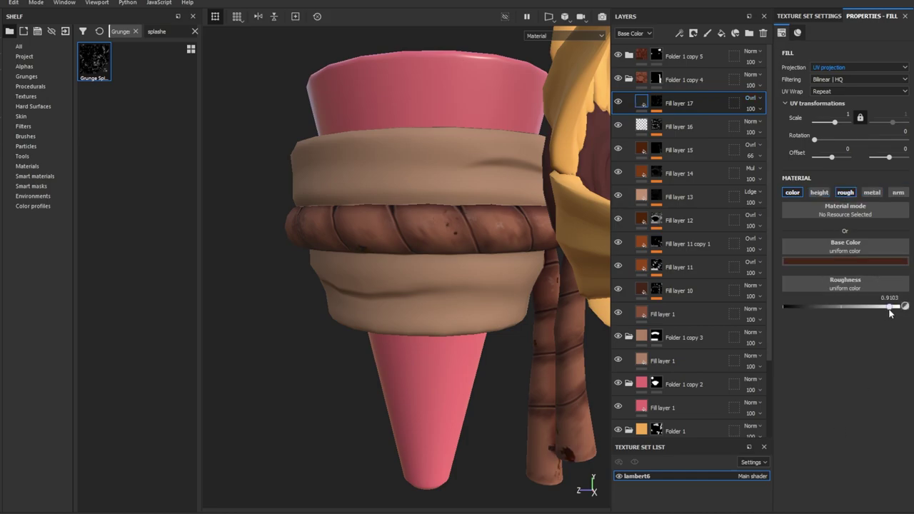
pyautogui.moveTo(751, 108); pyautogui.dragTo(762, 133)
pyautogui.keyDown('alt'); pyautogui.moveTo(481, 311); pyautogui.dragTo(476, 321); pyautogui.keyUp('alt')
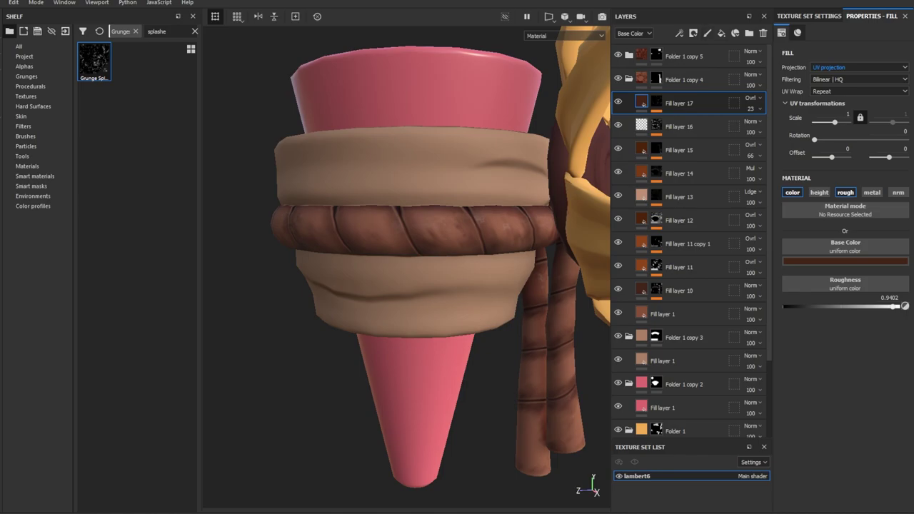
pyautogui.click(721, 33)
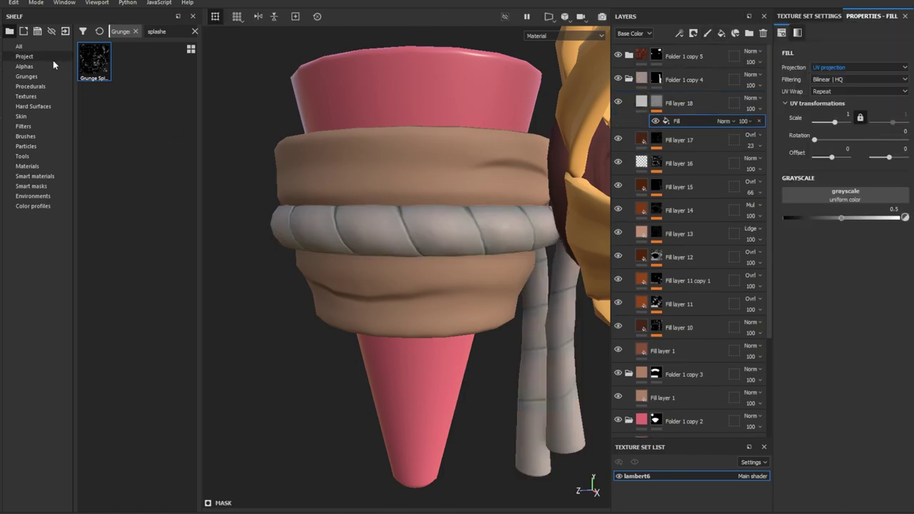
# Mask Fill layer 18 with Grunge Map 004 at contrast 1, plus a Grunge Spots Dirty fill effect.
pyautogui.doubleClick(157, 32)
pyautogui.press('BackSpace')
pyautogui.write('004')
pyautogui.moveTo(94, 61); pyautogui.dragTo(821, 193)
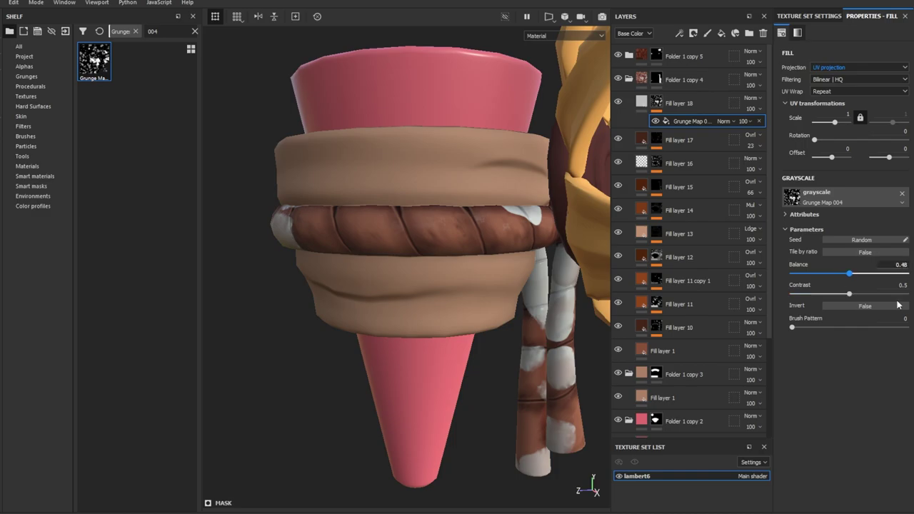
pyautogui.moveTo(849, 293); pyautogui.dragTo(908, 293)
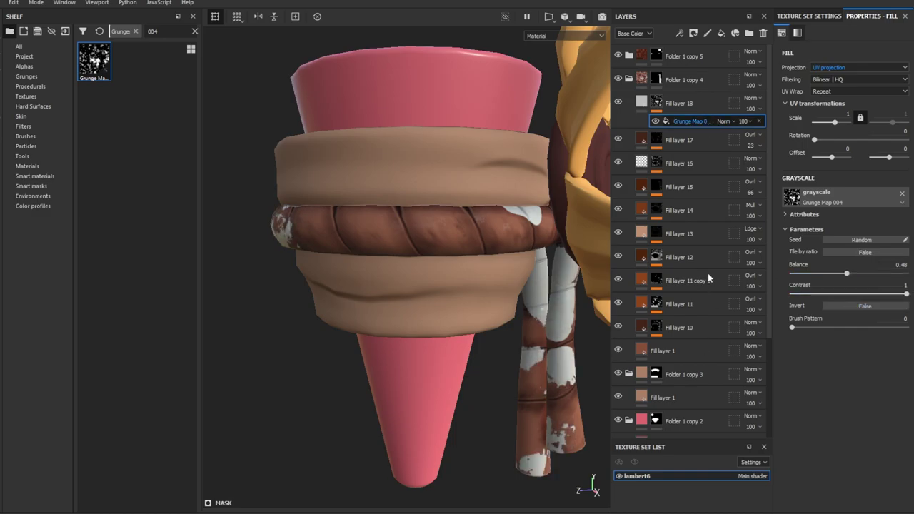
pyautogui.click(721, 33)
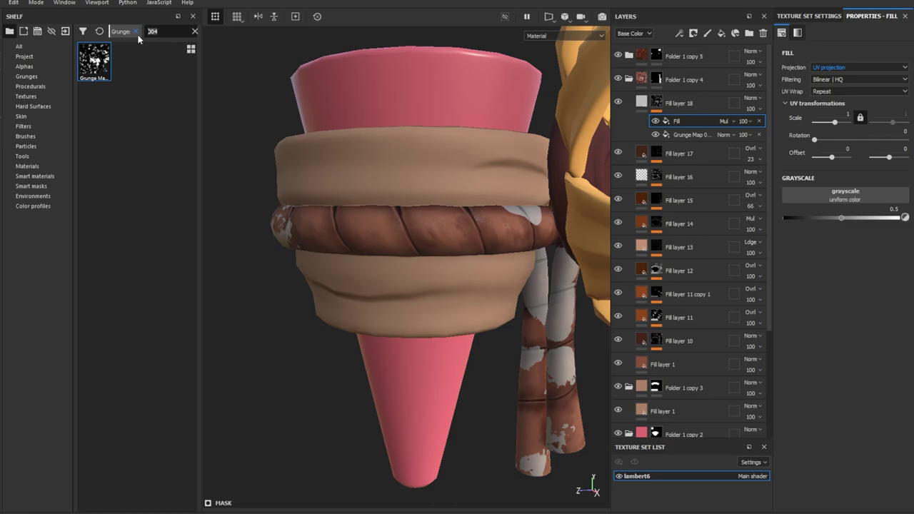
pyautogui.write('spots d')
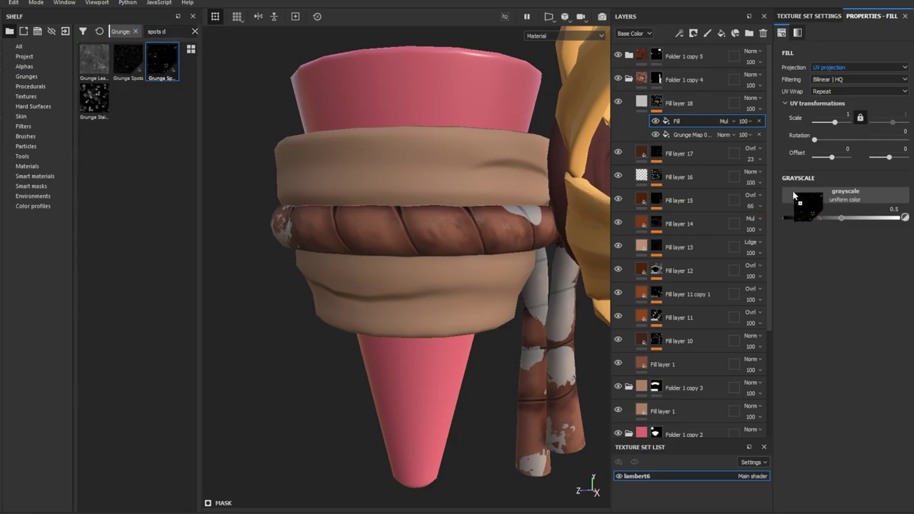
pyautogui.moveTo(164, 56); pyautogui.dragTo(792, 193)
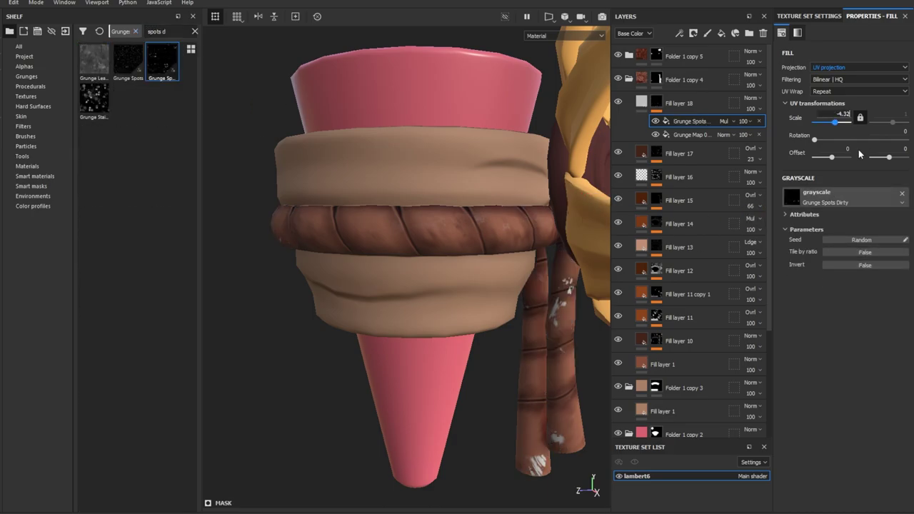
# Set Fill layer 18 to Multiply with height -0.05 and opacity 67, then add white Fill layer 19.
pyautogui.click(641, 102)
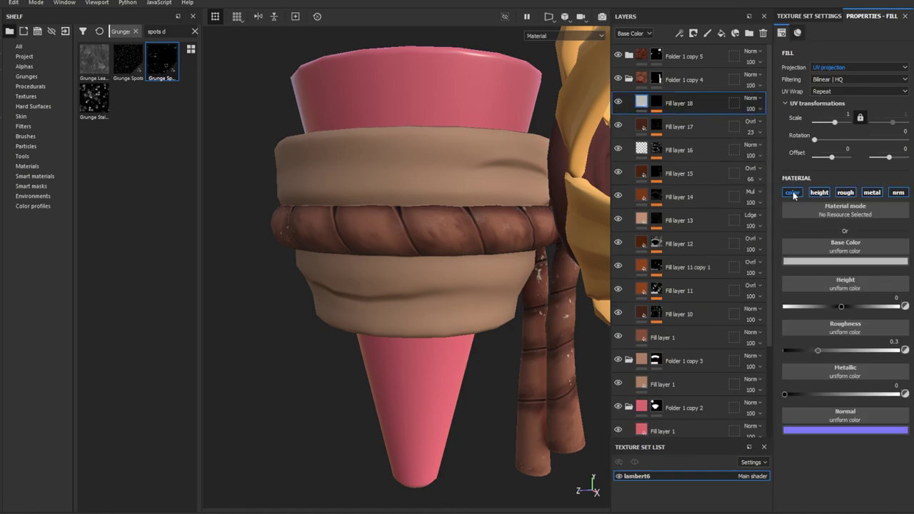
pyautogui.click(748, 98)
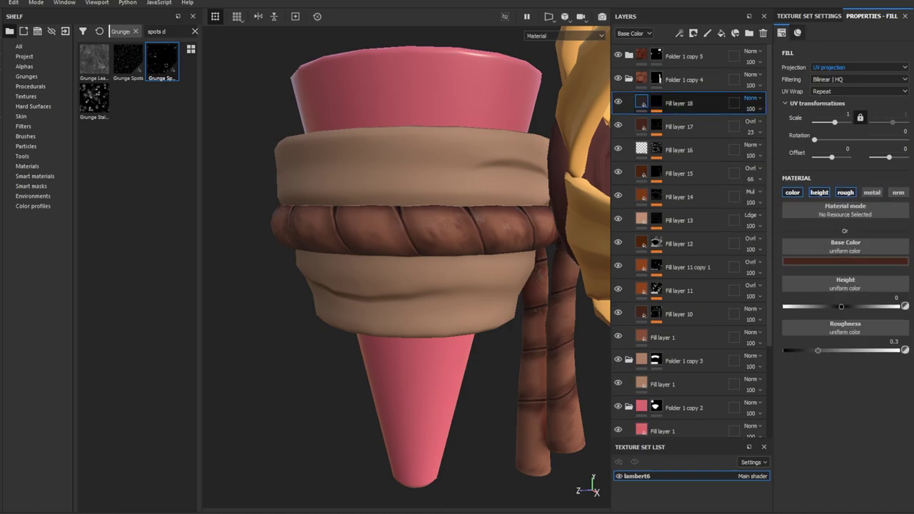
pyautogui.click(751, 146)
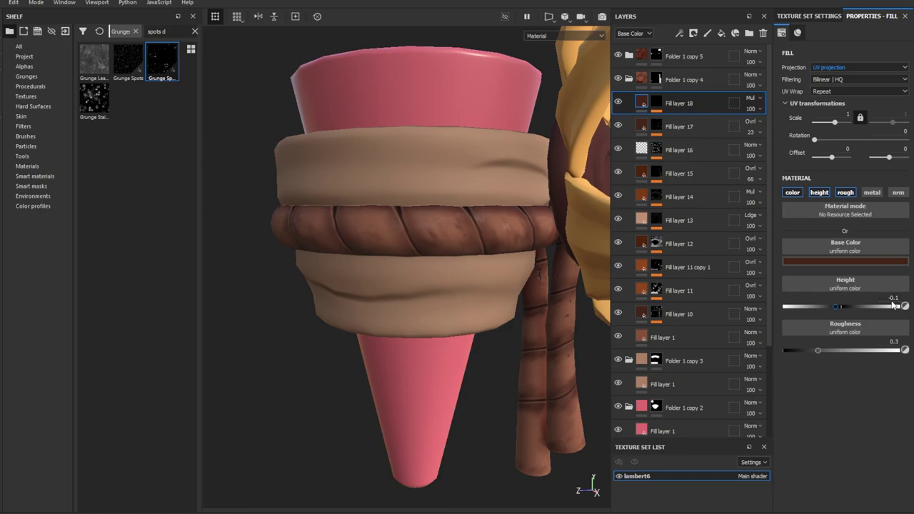
pyautogui.click(894, 350)
pyautogui.moveTo(500, 379)
pyautogui.keyDown('alt'); pyautogui.mouseDown()
pyautogui.moveTo(247, 387)
pyautogui.moveTo(281, 353)
pyautogui.moveTo(436, 333)
pyautogui.mouseUp(); pyautogui.keyUp('alt')
pyautogui.keyDown('alt'); pyautogui.moveTo(436, 333); pyautogui.dragTo(451, 350, button='right'); pyautogui.keyUp('alt')
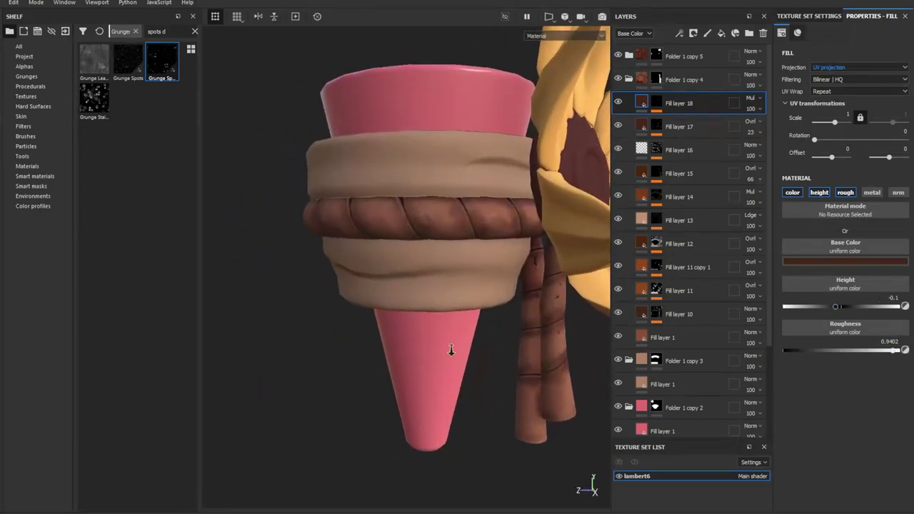
pyautogui.moveTo(750, 109); pyautogui.dragTo(742, 108)
pyautogui.click(838, 306)
pyautogui.moveTo(486, 306)
pyautogui.keyDown('alt'); pyautogui.mouseDown()
pyautogui.moveTo(464, 352)
pyautogui.moveTo(418, 336)
pyautogui.mouseUp(); pyautogui.keyUp('alt')
pyautogui.click(721, 33)
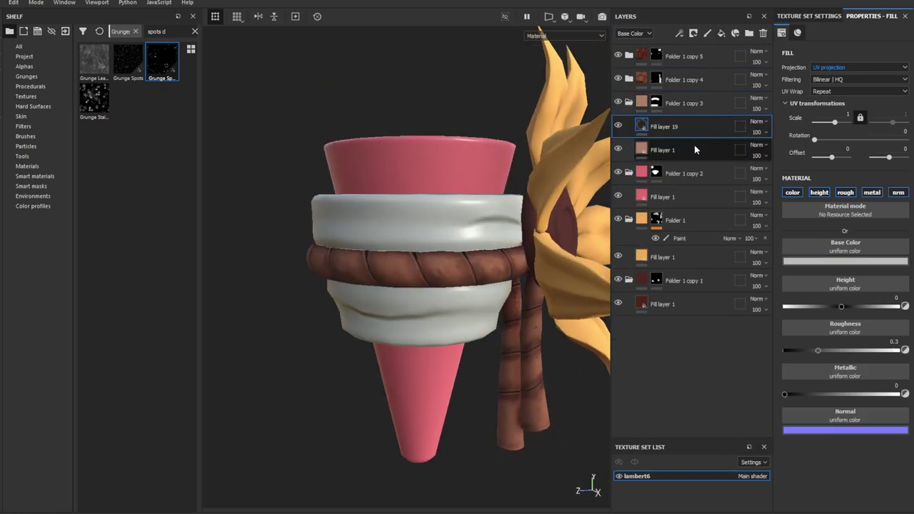
# Try a black mask with a raised, inverted Curvature generator on Fill layer 19, then delete the generator.
pyautogui.rightClick(694, 148)
pyautogui.click(693, 340)
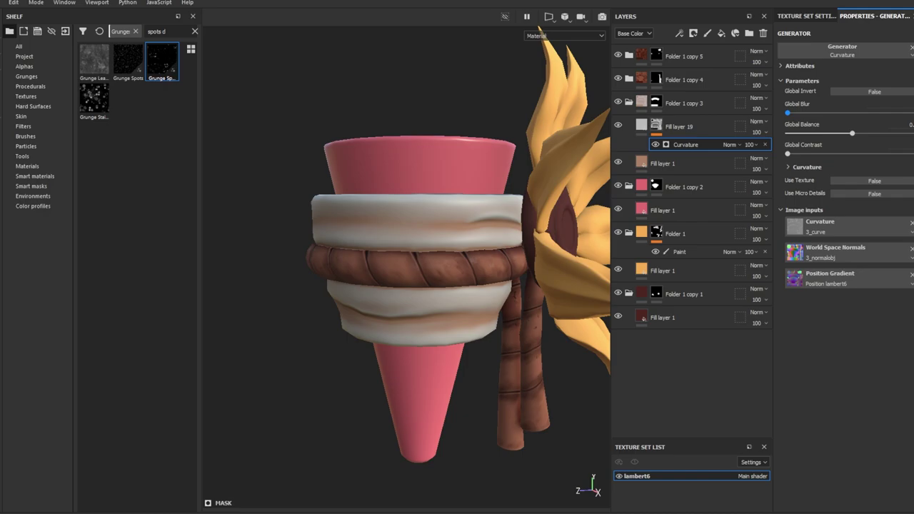
pyautogui.moveTo(863, 134); pyautogui.dragTo(866, 134)
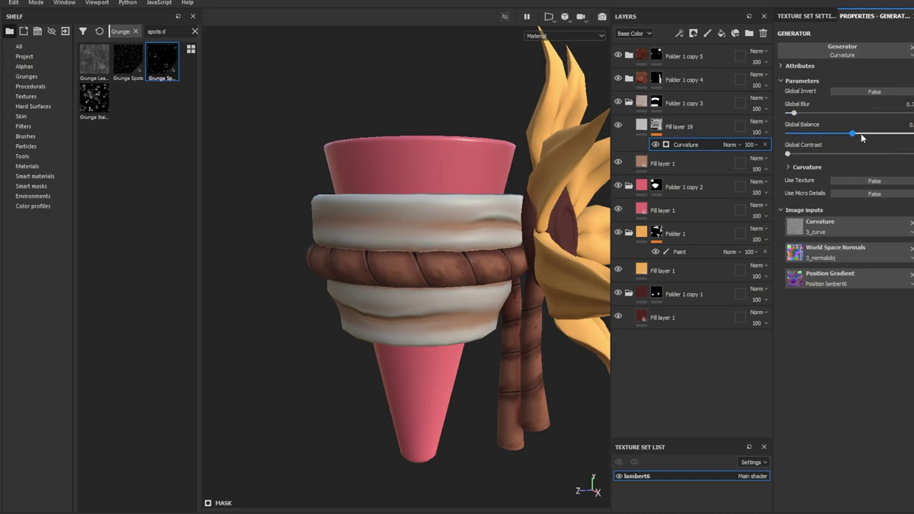
pyautogui.click(874, 92)
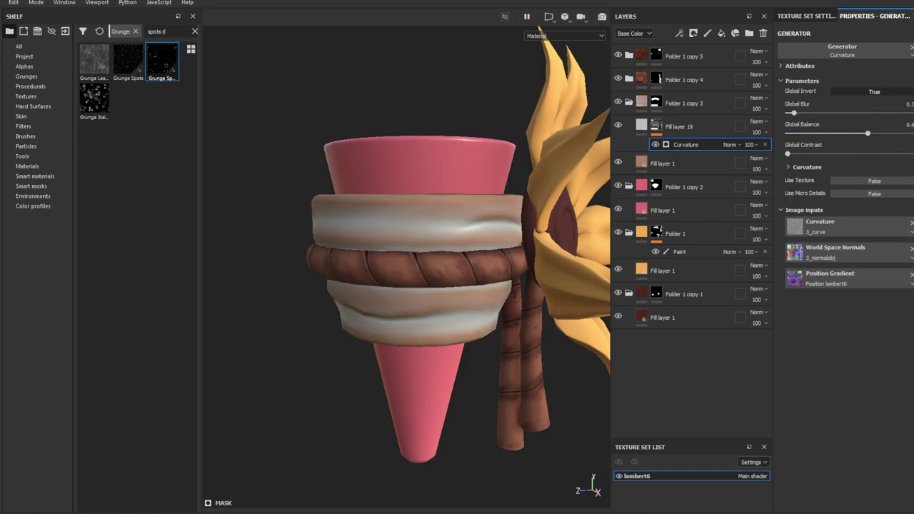
pyautogui.press('Delete')
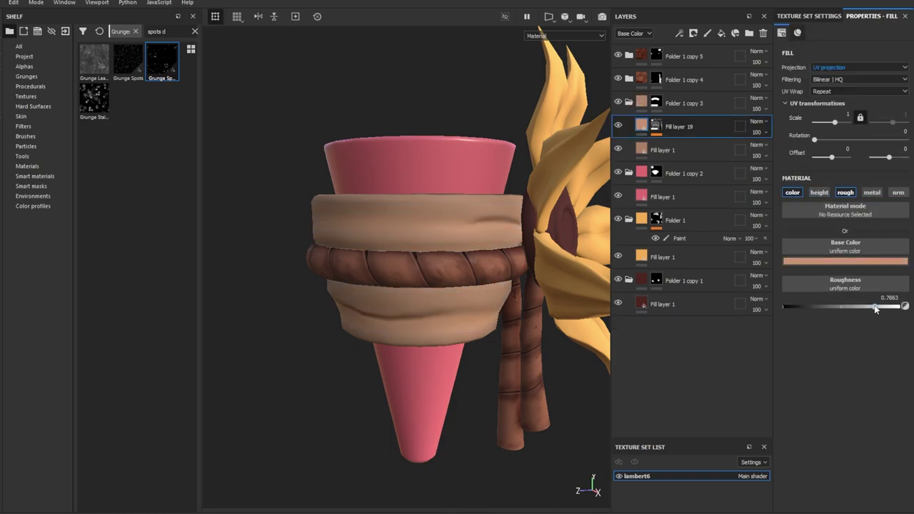
# Add Fill layer 20 with a paintable black mask and paint white streaks across the upper wrap.
pyautogui.click(721, 33)
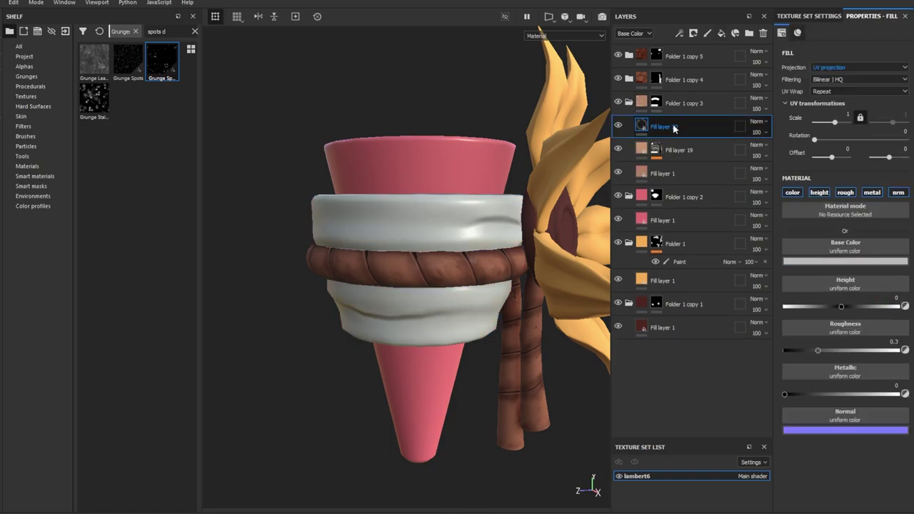
pyautogui.click(707, 33)
pyautogui.scroll(-5, 842, 321)
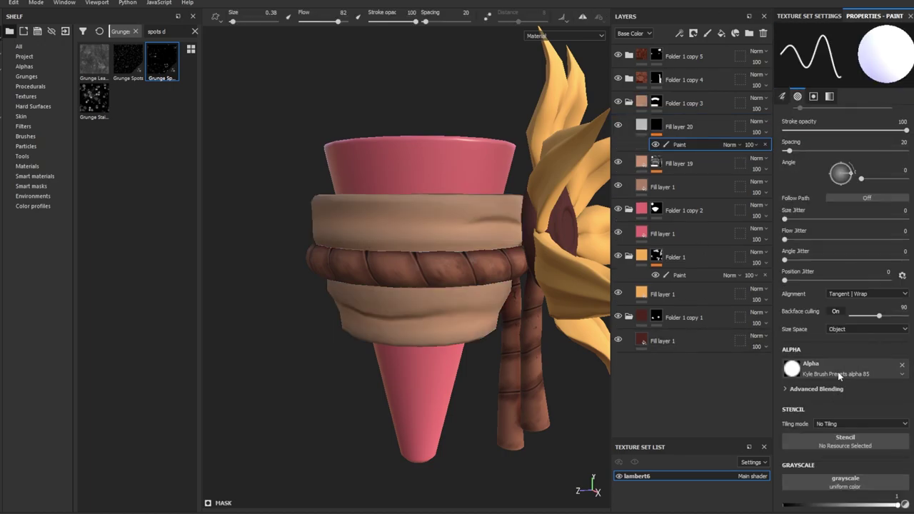
pyautogui.moveTo(343, 258)
pyautogui.keyDown('alt'); pyautogui.mouseDown()
pyautogui.moveTo(362, 186)
pyautogui.moveTo(314, 171)
pyautogui.mouseUp(); pyautogui.keyUp('alt')
pyautogui.keyDown('alt'); pyautogui.moveTo(343, 215); pyautogui.dragTo(400, 207); pyautogui.keyUp('alt')
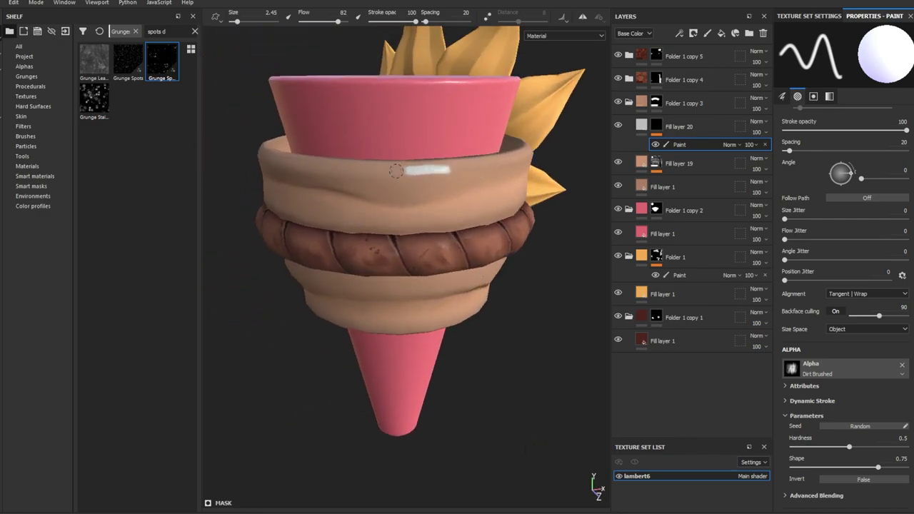
pyautogui.moveTo(386, 166); pyautogui.dragTo(465, 165)
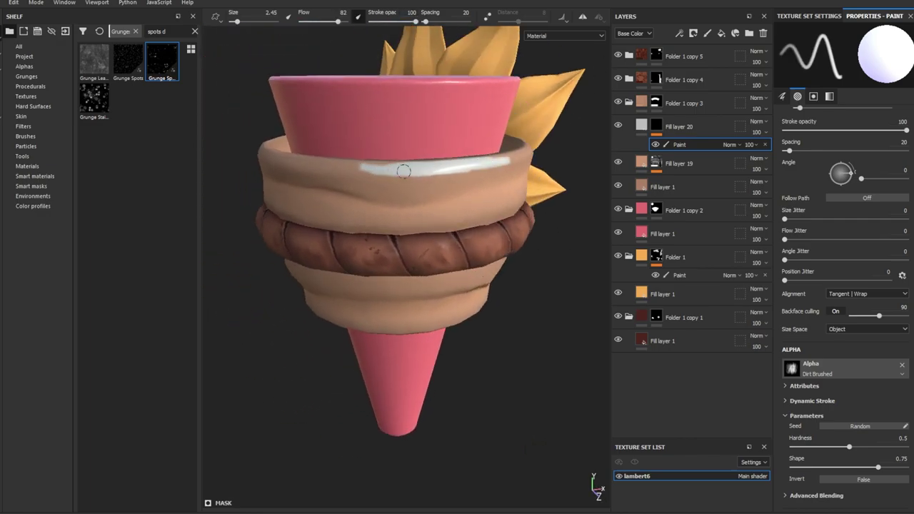
pyautogui.moveTo(400, 170)
pyautogui.mouseDown()
pyautogui.moveTo(493, 178)
pyautogui.moveTo(421, 204)
pyautogui.moveTo(492, 175)
pyautogui.moveTo(428, 179)
pyautogui.moveTo(531, 222)
pyautogui.moveTo(322, 227)
pyautogui.moveTo(452, 227)
pyautogui.moveTo(500, 195)
pyautogui.moveTo(535, 197)
pyautogui.mouseUp()
pyautogui.moveTo(536, 197)
pyautogui.keyDown('alt'); pyautogui.mouseDown()
pyautogui.moveTo(547, 214)
pyautogui.moveTo(387, 203)
pyautogui.mouseUp(); pyautogui.keyUp('alt')
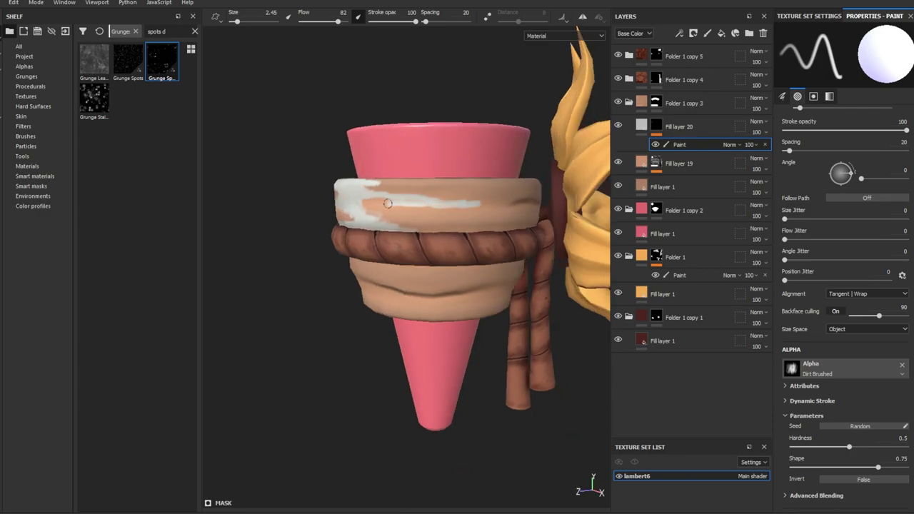
pyautogui.moveTo(524, 211)
pyautogui.keyDown('alt'); pyautogui.mouseDown()
pyautogui.moveTo(450, 228)
pyautogui.moveTo(386, 224)
pyautogui.moveTo(456, 215)
pyautogui.mouseUp(); pyautogui.keyUp('alt')
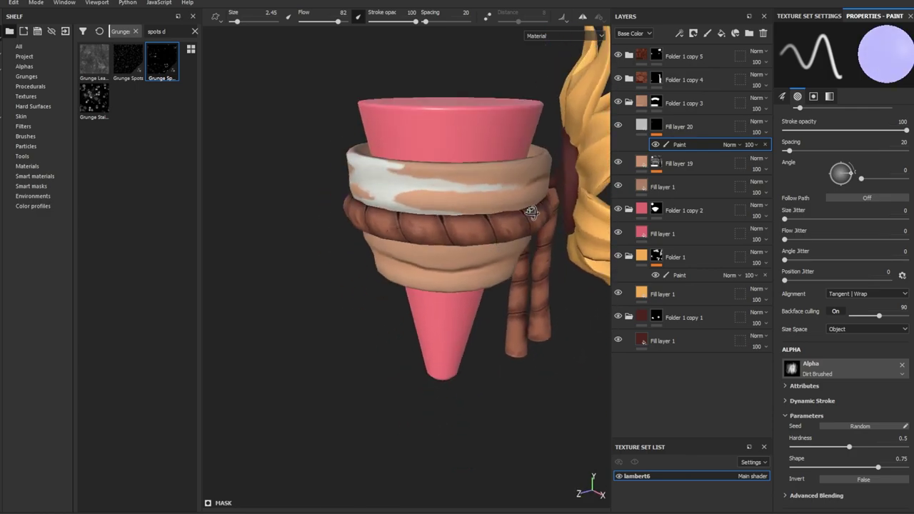
pyautogui.moveTo(557, 182)
pyautogui.mouseDown()
pyautogui.moveTo(517, 187)
pyautogui.moveTo(521, 151)
pyautogui.moveTo(442, 133)
pyautogui.mouseUp()
# Set the brush to size 4.24 and flow 55 and paint streaks around the lower wrap.
pyautogui.keyDown('alt'); pyautogui.moveTo(417, 275); pyautogui.dragTo(443, 280); pyautogui.keyUp('alt')
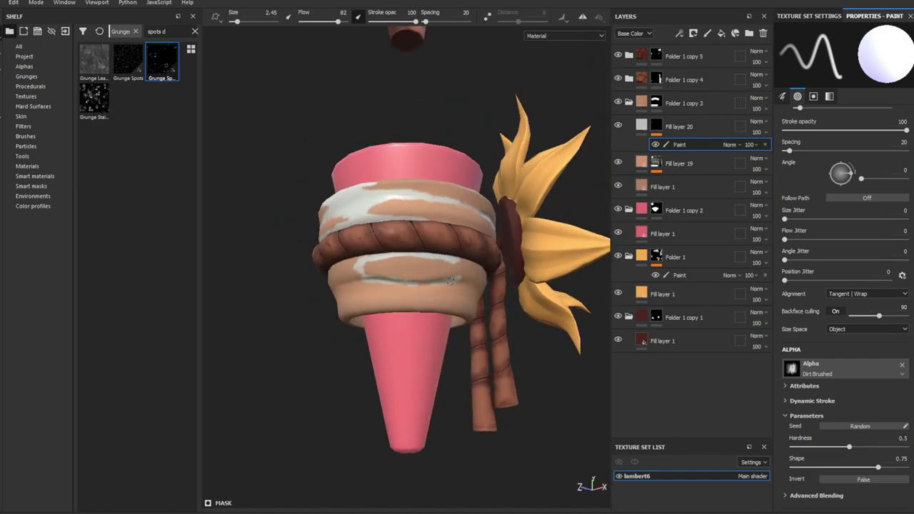
pyautogui.moveTo(378, 288)
pyautogui.keyDown('alt'); pyautogui.mouseDown()
pyautogui.moveTo(473, 286)
pyautogui.moveTo(359, 301)
pyautogui.moveTo(467, 262)
pyautogui.moveTo(484, 277)
pyautogui.mouseUp(); pyautogui.keyUp('alt')
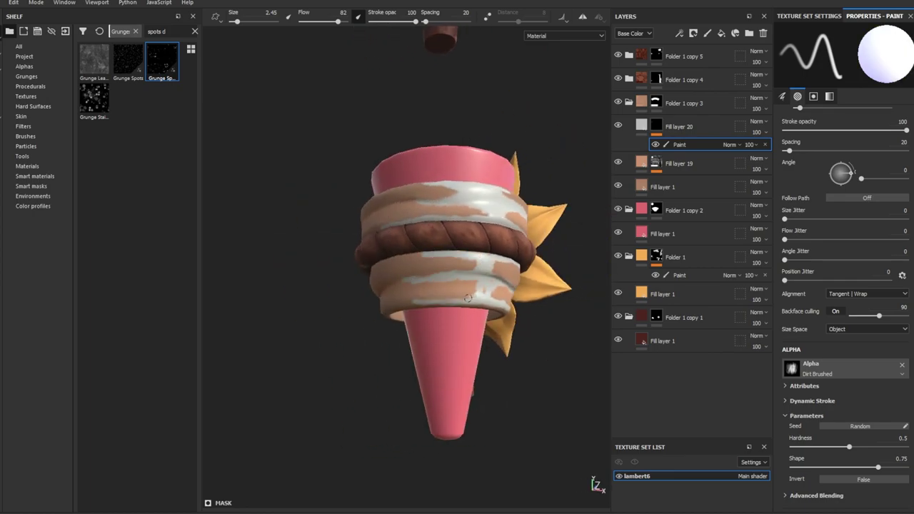
pyautogui.moveTo(468, 298)
pyautogui.keyDown('alt'); pyautogui.mouseDown()
pyautogui.moveTo(402, 302)
pyautogui.moveTo(378, 285)
pyautogui.moveTo(411, 280)
pyautogui.moveTo(399, 188)
pyautogui.moveTo(344, 222)
pyautogui.moveTo(397, 200)
pyautogui.moveTo(394, 214)
pyautogui.moveTo(416, 213)
pyautogui.mouseUp(); pyautogui.keyUp('alt')
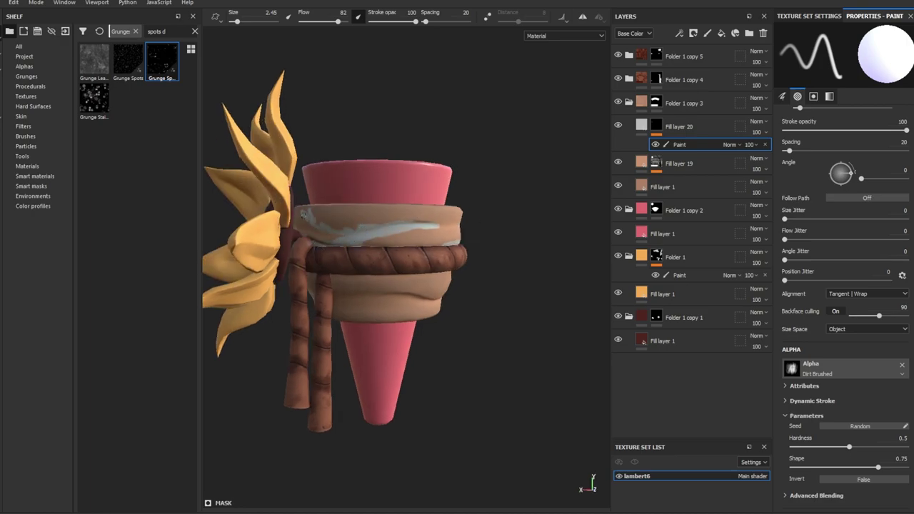
pyautogui.keyDown('alt'); pyautogui.moveTo(416, 213); pyautogui.dragTo(418, 235); pyautogui.keyUp('alt')
pyautogui.moveTo(299, 212)
pyautogui.keyDown('alt'); pyautogui.mouseDown()
pyautogui.moveTo(377, 242)
pyautogui.moveTo(442, 238)
pyautogui.mouseUp(); pyautogui.keyUp('alt')
pyautogui.keyDown('ctrl'); pyautogui.moveTo(443, 238); pyautogui.dragTo(464, 257, button='right'); pyautogui.keyUp('ctrl')
pyautogui.keyDown('alt'); pyautogui.moveTo(464, 257); pyautogui.dragTo(403, 315); pyautogui.keyUp('alt')
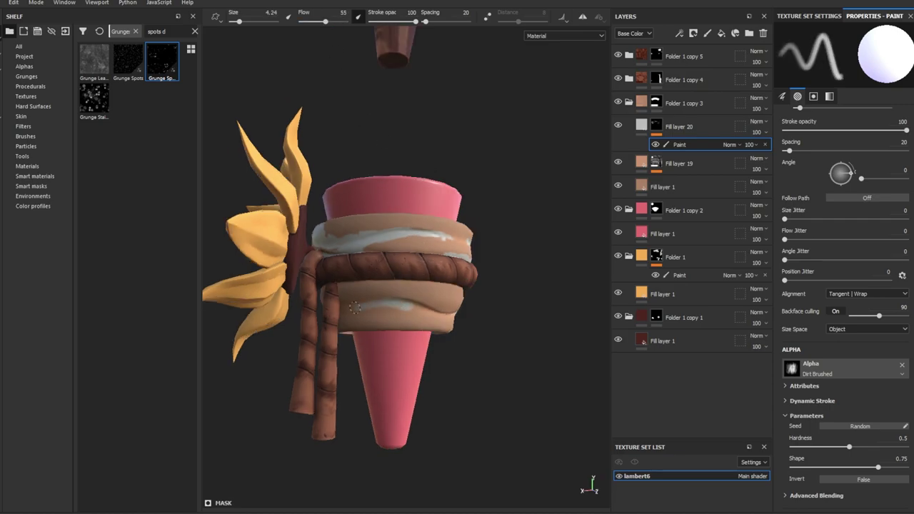
pyautogui.moveTo(344, 310)
pyautogui.keyDown('alt'); pyautogui.mouseDown()
pyautogui.moveTo(422, 314)
pyautogui.moveTo(471, 298)
pyautogui.moveTo(402, 223)
pyautogui.moveTo(413, 263)
pyautogui.mouseUp(); pyautogui.keyUp('alt')
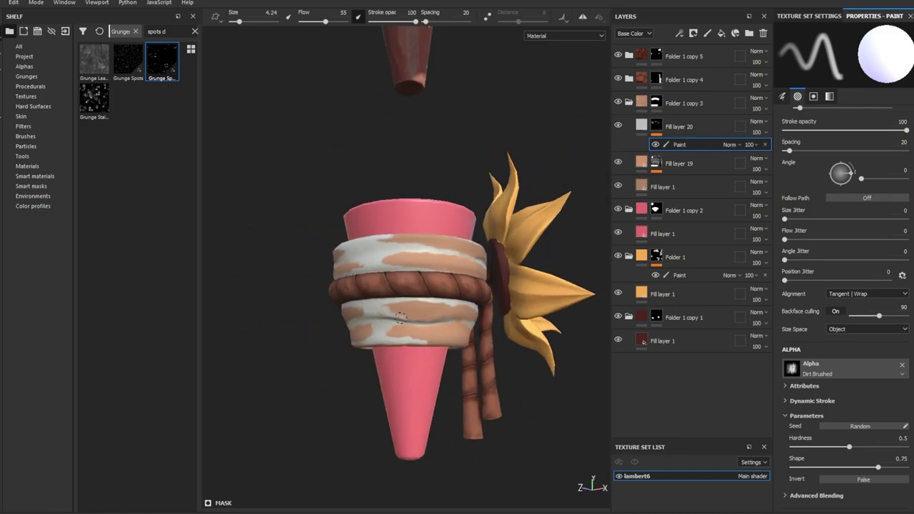
pyautogui.moveTo(400, 318)
pyautogui.keyDown('alt'); pyautogui.mouseDown()
pyautogui.moveTo(364, 310)
pyautogui.moveTo(389, 321)
pyautogui.moveTo(360, 318)
pyautogui.mouseUp(); pyautogui.keyUp('alt')
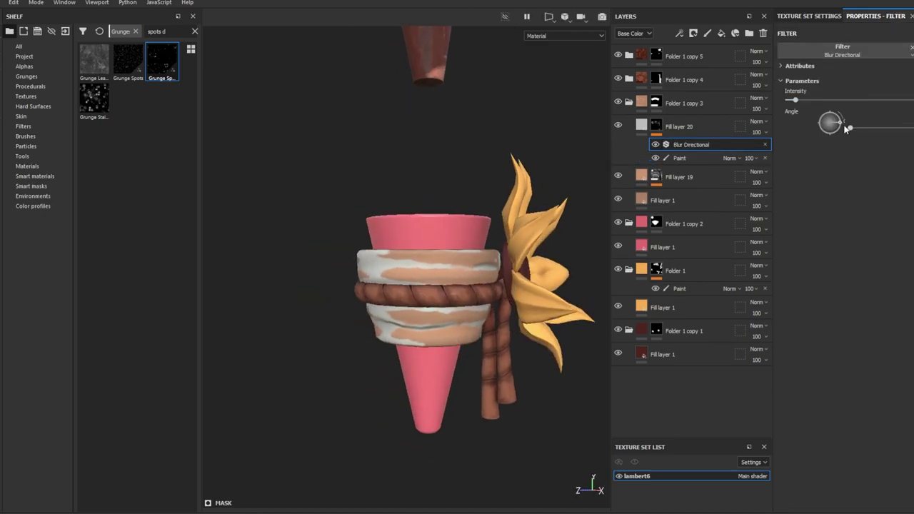
# Raise the Blur Directional intensity to 4.9 and add a Levels adjustment to the mask.
pyautogui.moveTo(807, 100); pyautogui.dragTo(828, 100)
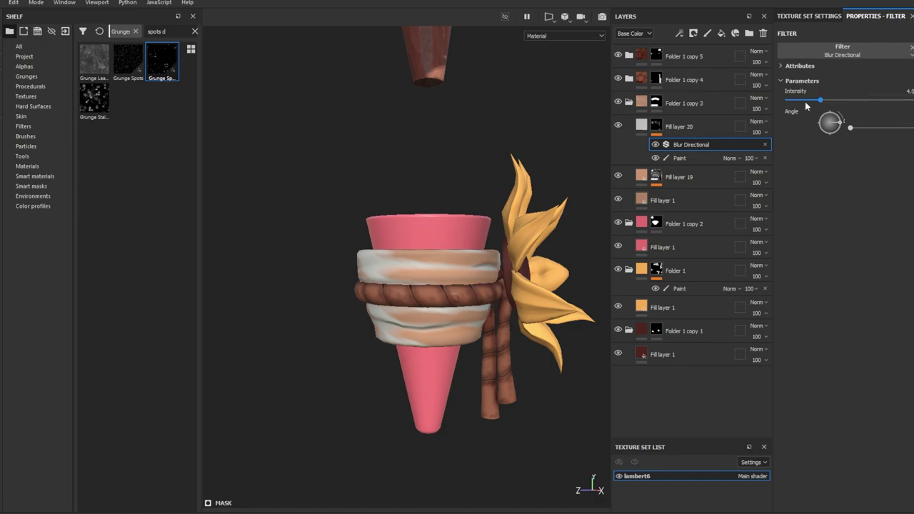
pyautogui.click(694, 146)
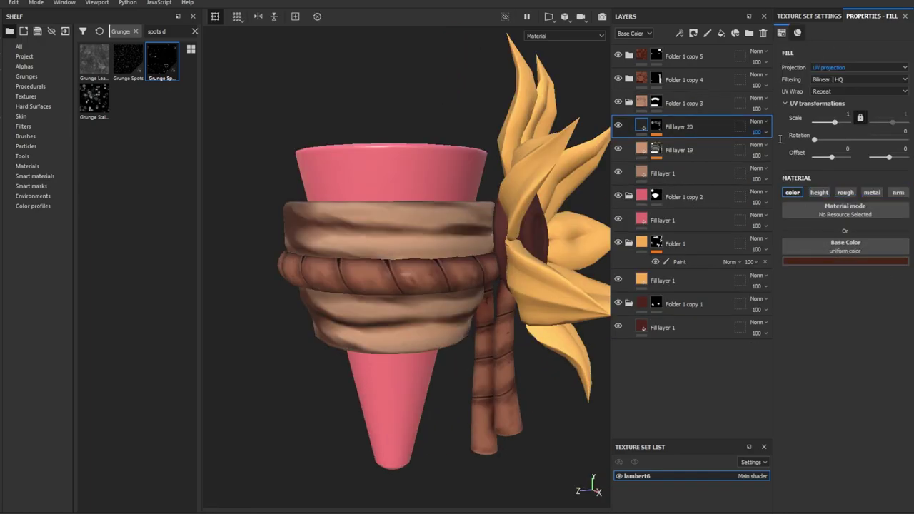
pyautogui.moveTo(413, 309)
pyautogui.keyDown('alt'); pyautogui.mouseDown()
pyautogui.moveTo(424, 297)
pyautogui.moveTo(500, 290)
pyautogui.moveTo(437, 249)
pyautogui.moveTo(378, 245)
pyautogui.mouseUp(); pyautogui.keyUp('alt')
# Add a Paint effect on top and paint more streaks with a 64-opacity, size 6.88 brush.
pyautogui.rightClick(655, 126)
pyautogui.click(698, 142)
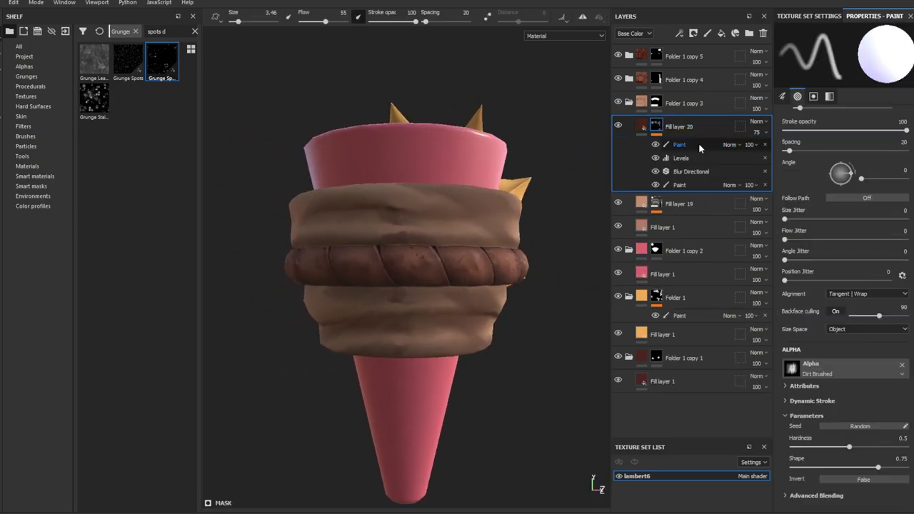
pyautogui.click(398, 22)
pyautogui.keyDown('alt'); pyautogui.moveTo(389, 214); pyautogui.dragTo(397, 211); pyautogui.keyUp('alt')
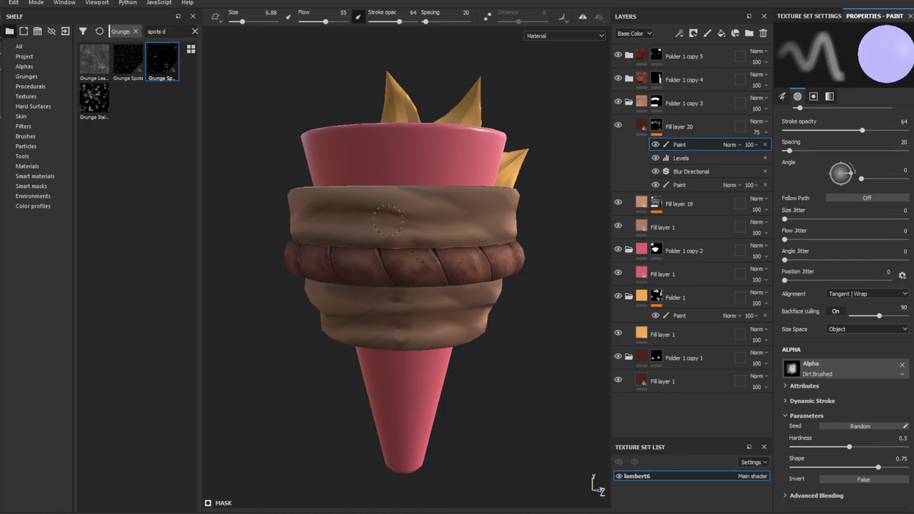
pyautogui.moveTo(411, 333)
pyautogui.keyDown('alt'); pyautogui.mouseDown()
pyautogui.moveTo(396, 296)
pyautogui.moveTo(392, 336)
pyautogui.moveTo(393, 306)
pyautogui.moveTo(453, 343)
pyautogui.moveTo(406, 259)
pyautogui.moveTo(449, 285)
pyautogui.moveTo(524, 284)
pyautogui.moveTo(524, 327)
pyautogui.mouseUp(); pyautogui.keyUp('alt')
pyautogui.press('[')
pyautogui.scroll(3, 364, 329)
pyautogui.scroll(-3, 364, 329)
pyautogui.keyDown('alt'); pyautogui.moveTo(364, 329); pyautogui.dragTo(399, 362); pyautogui.keyUp('alt')
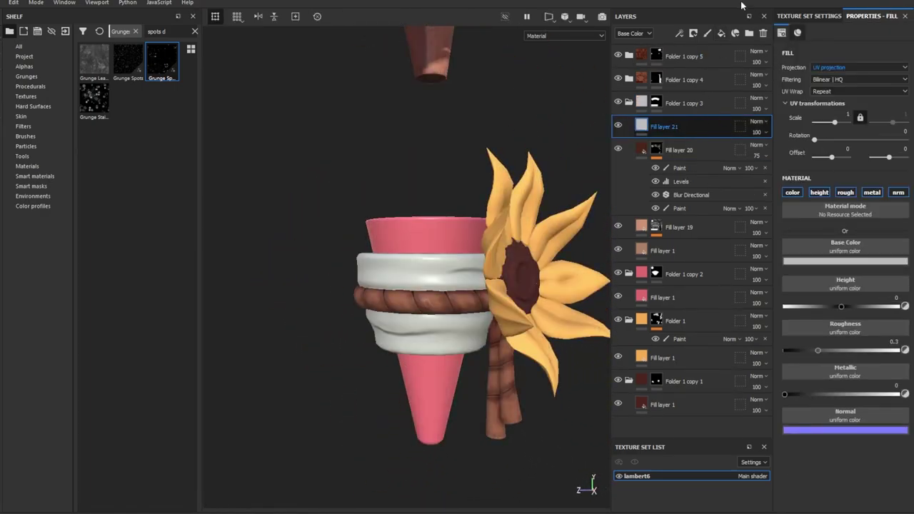
# Give Fill layer 21 a black mask with an Ambient Occlusion generator and raised balance.
pyautogui.click(692, 33)
pyautogui.click(679, 33)
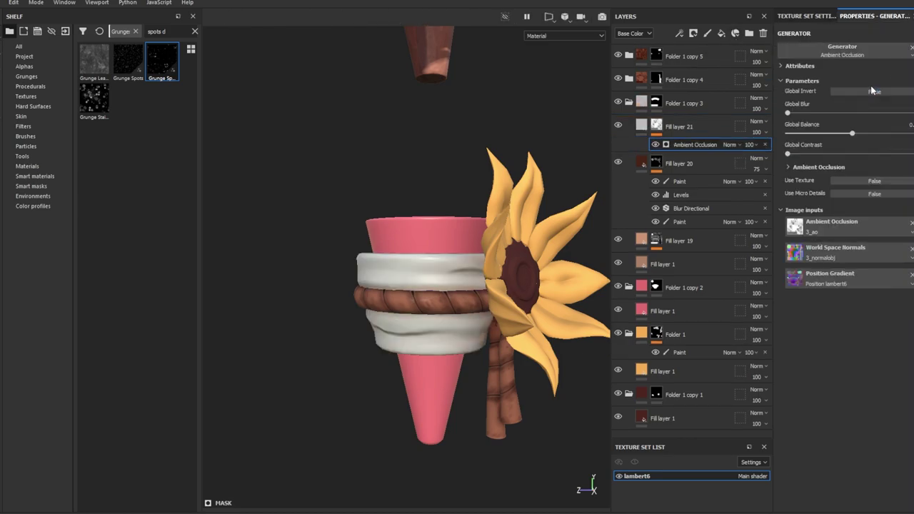
pyautogui.click(863, 91)
pyautogui.moveTo(852, 133); pyautogui.dragTo(865, 134)
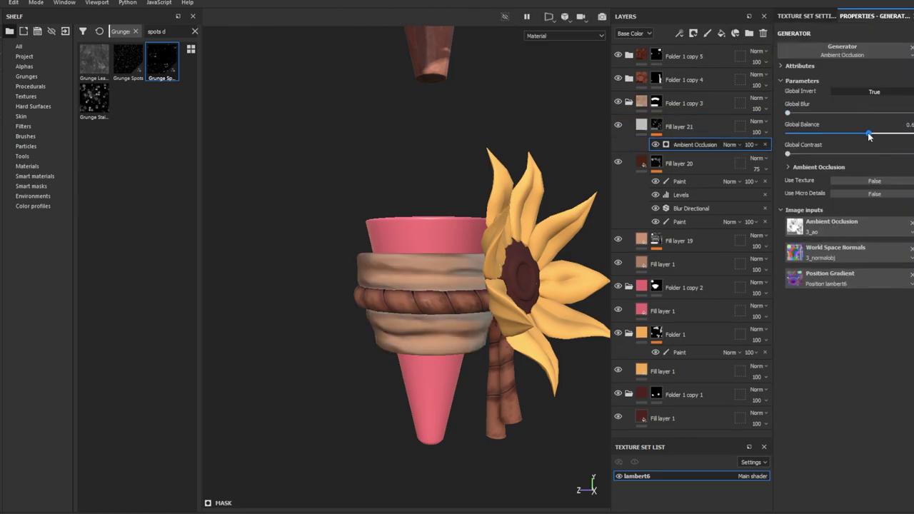
pyautogui.press('Return')
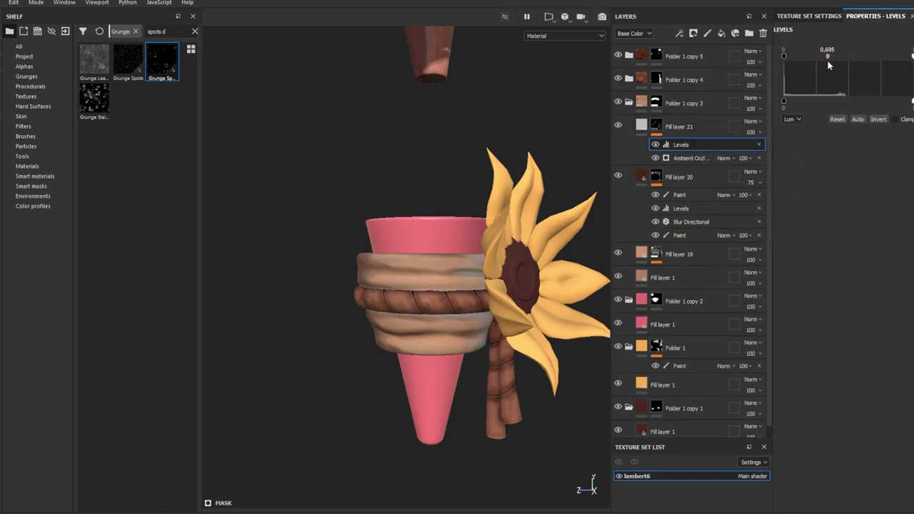
# Set Fill layer 21's colour to dark brown and add Fill layer 22 with a black mask.
pyautogui.click(685, 126)
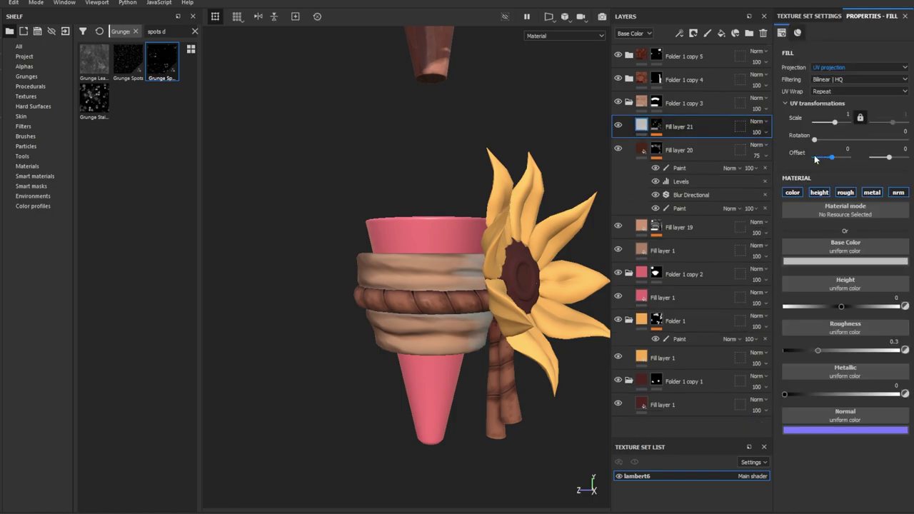
pyautogui.click(863, 266)
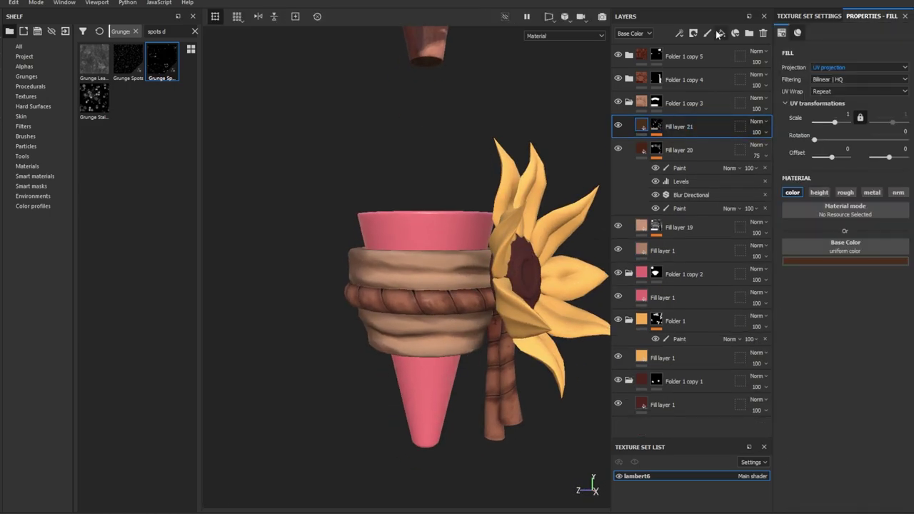
pyautogui.click(719, 34)
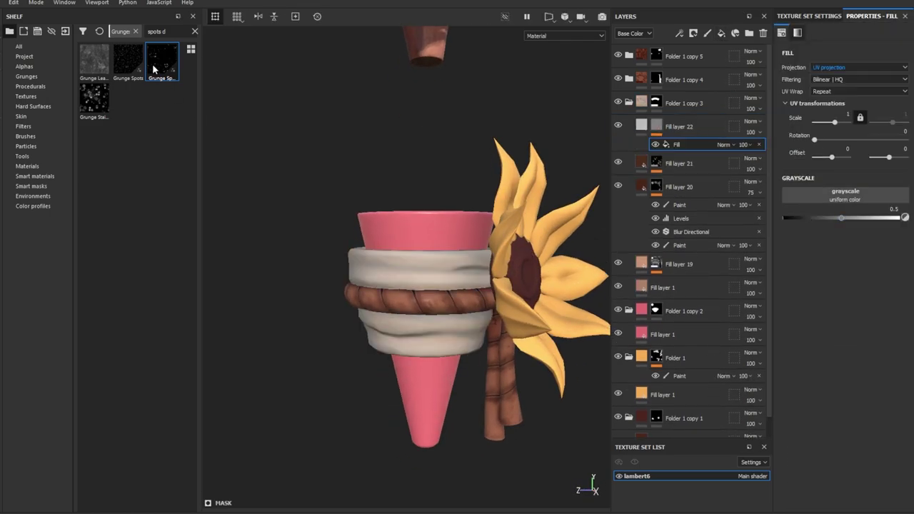
# Mask Fill layer 22 with tri-planar Grunge Map 008 at balance 0.39 and contrast 0.71.
pyautogui.write('008')
pyautogui.moveTo(93, 60); pyautogui.dragTo(806, 194)
pyautogui.click(860, 67)
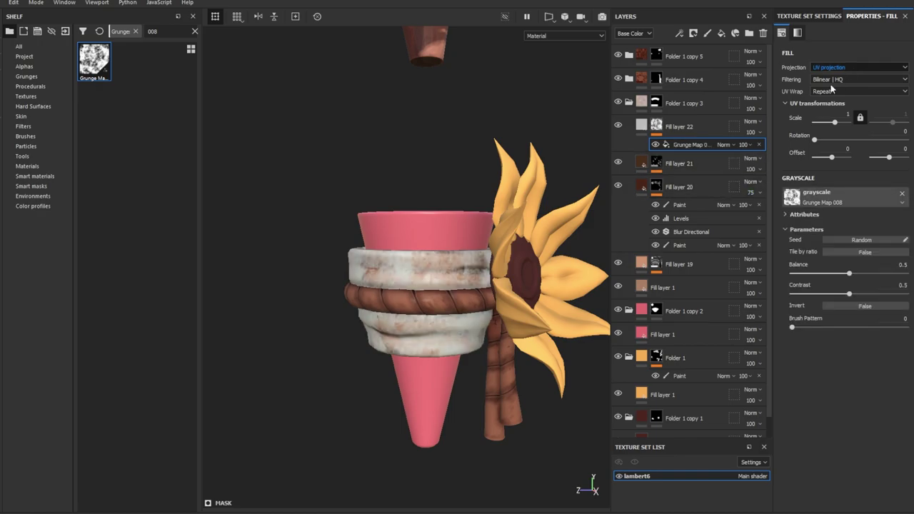
pyautogui.click(831, 85)
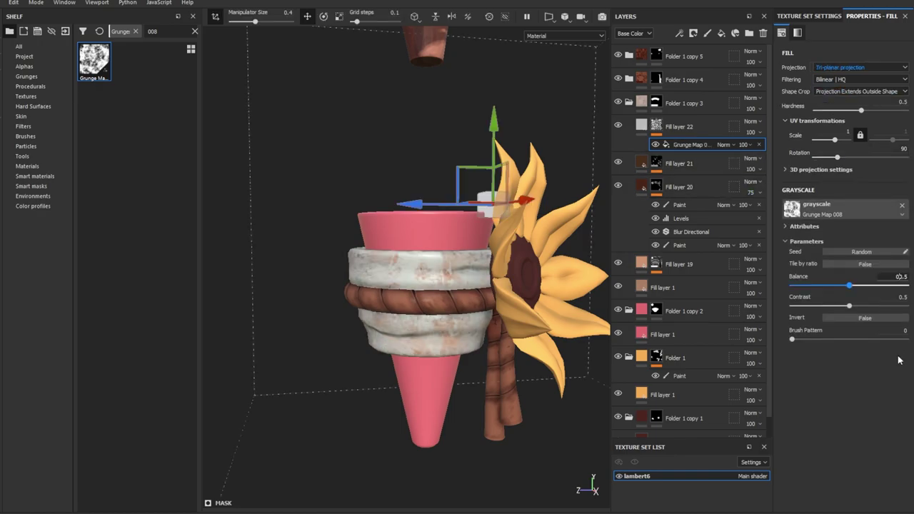
pyautogui.write('0.39')
pyautogui.click(901, 296)
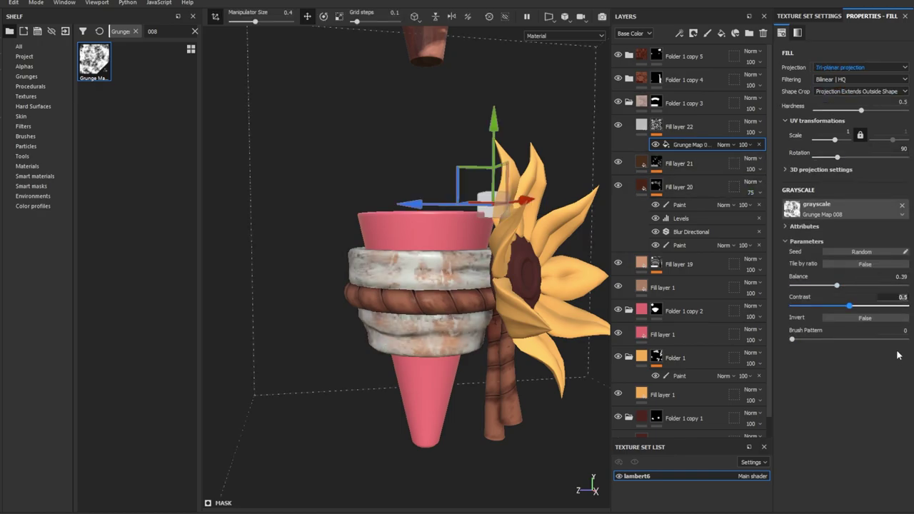
pyautogui.write('0.71')
pyautogui.press('Return')
# Raise Fill layer 22's roughness to about 0.55.
pyautogui.click(681, 126)
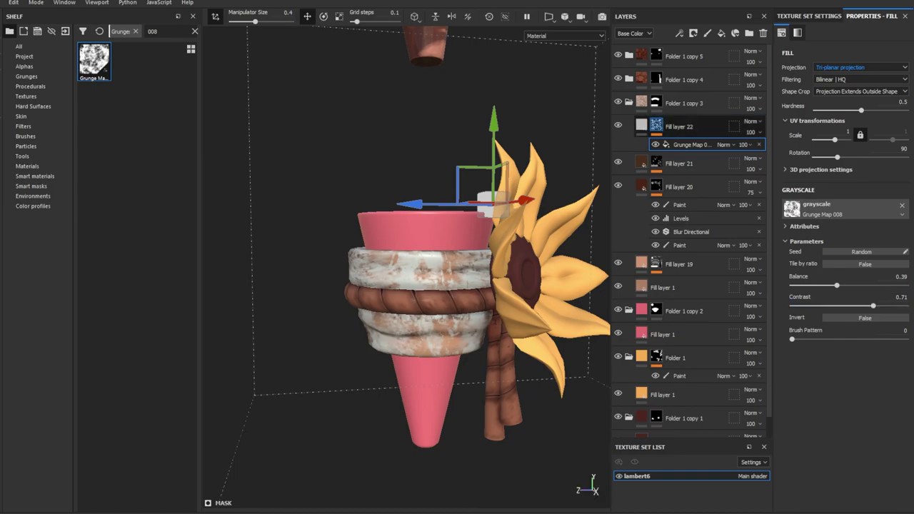
pyautogui.moveTo(852, 270); pyautogui.dragTo(847, 269)
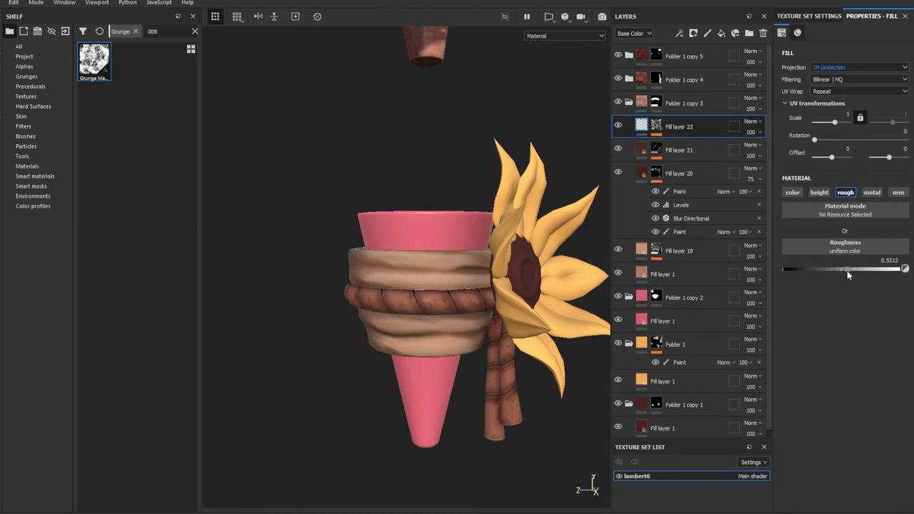
pyautogui.keyDown('alt'); pyautogui.moveTo(371, 335); pyautogui.dragTo(452, 337); pyautogui.keyUp('alt')
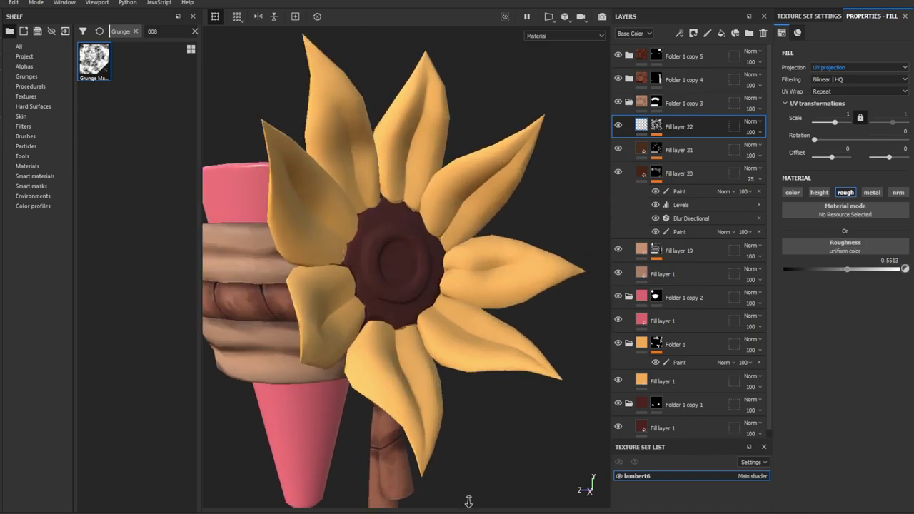
pyautogui.scroll(3, 451, 338)
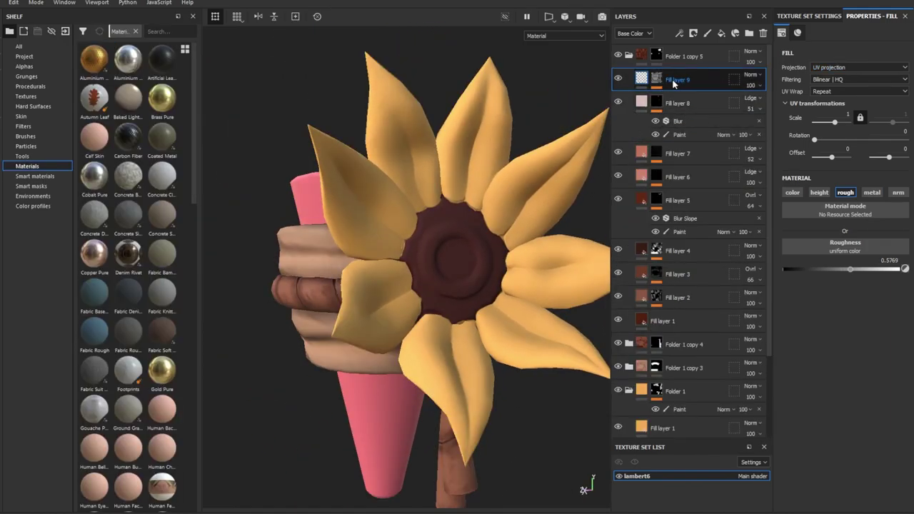
# Add a black-masked fill layer with an Ambient Occlusion generator, lower balance and maximum contrast.
pyautogui.click(628, 56)
pyautogui.click(721, 33)
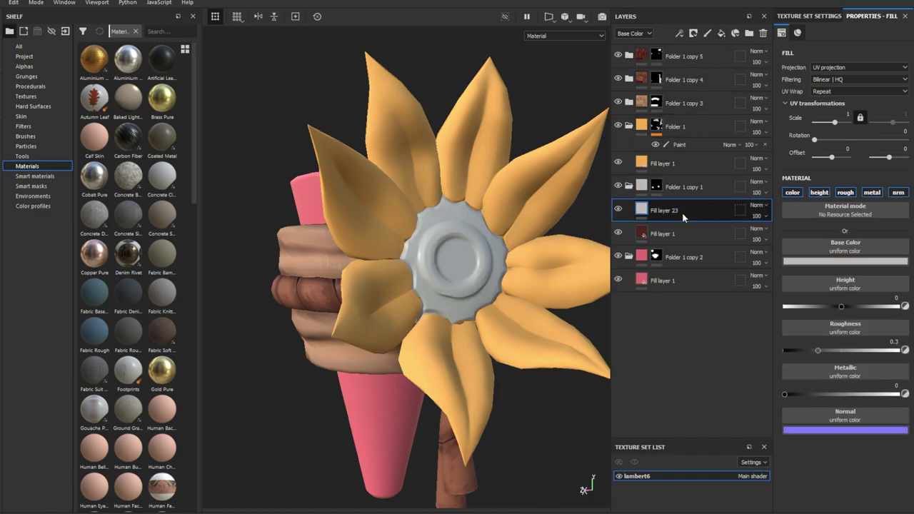
pyautogui.click(692, 32)
pyautogui.click(678, 33)
pyautogui.click(848, 50)
pyautogui.click(866, 81)
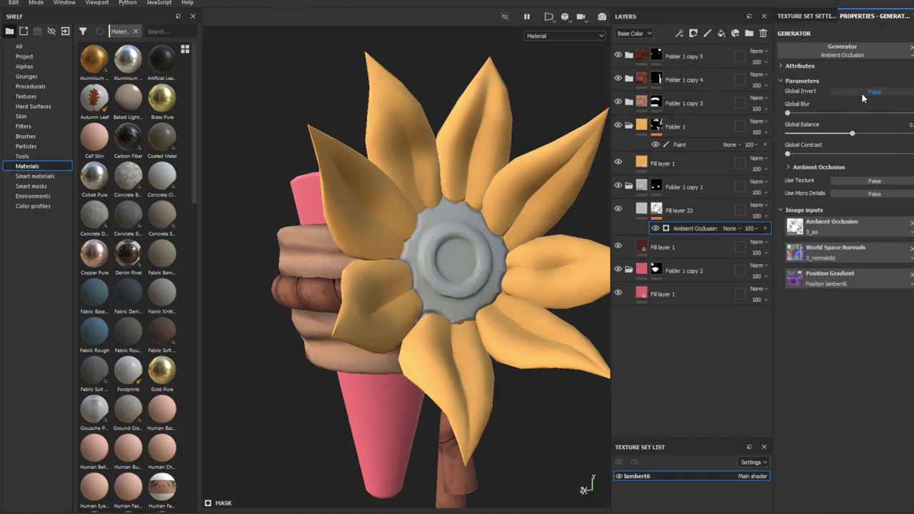
pyautogui.moveTo(849, 134)
pyautogui.mouseDown()
pyautogui.moveTo(819, 134)
pyautogui.moveTo(794, 113)
pyautogui.mouseUp()
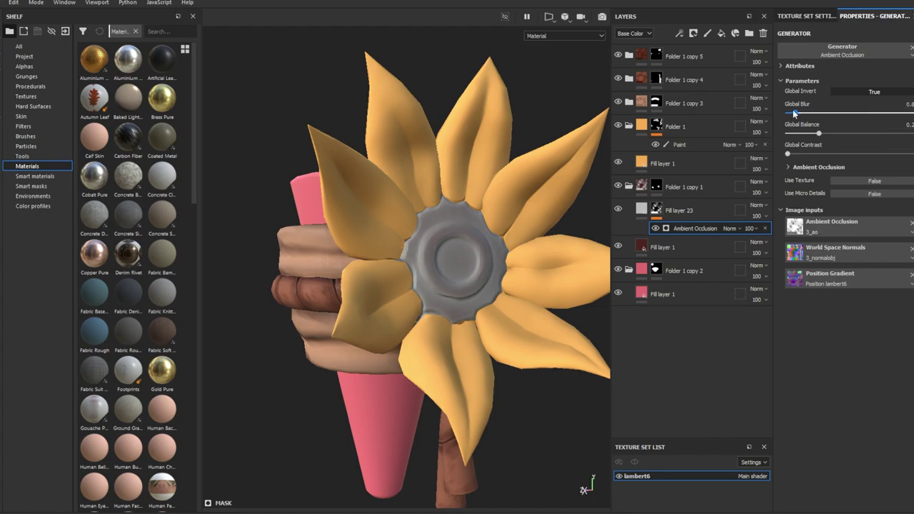
pyautogui.moveTo(788, 153); pyautogui.dragTo(912, 175)
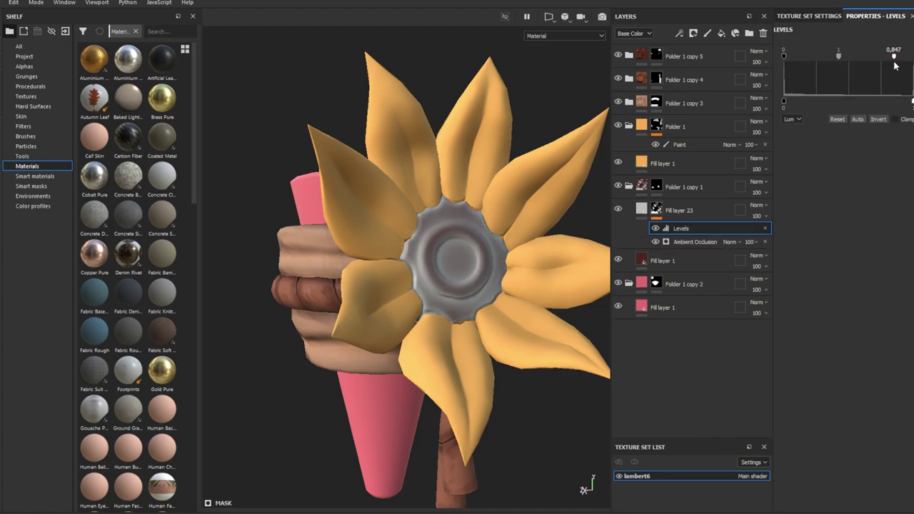
# Set Fill layer 23's roughness to about 0.91 and add another fill layer above it.
pyautogui.click(656, 219)
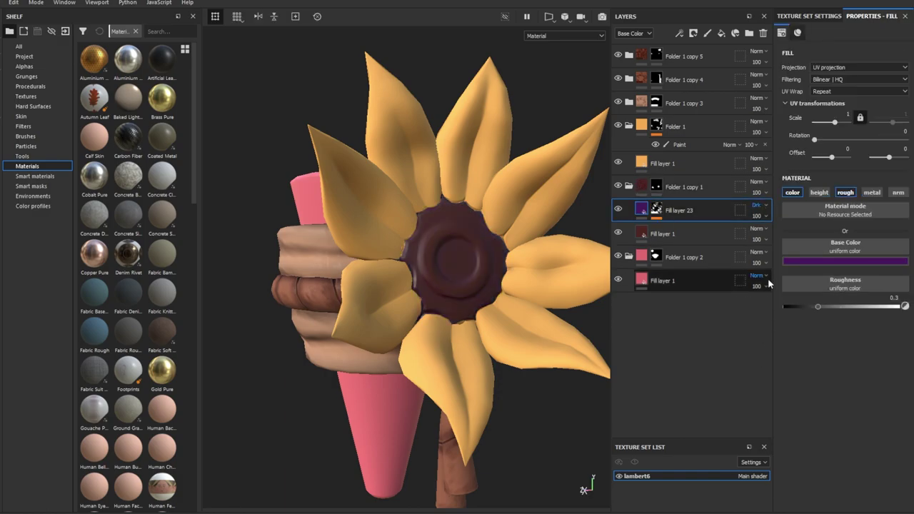
pyautogui.moveTo(818, 307); pyautogui.dragTo(889, 309)
pyautogui.scroll(5, 406, 267)
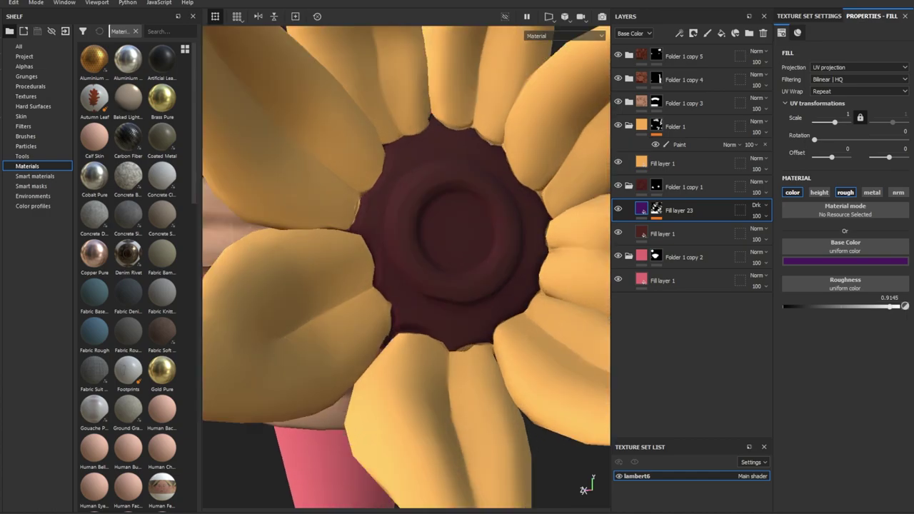
pyautogui.click(721, 32)
# Mask Fill layer 24 with a Light generator, adjust its vertical angle and glossiness, then add a paint-masked layer.
pyautogui.click(693, 33)
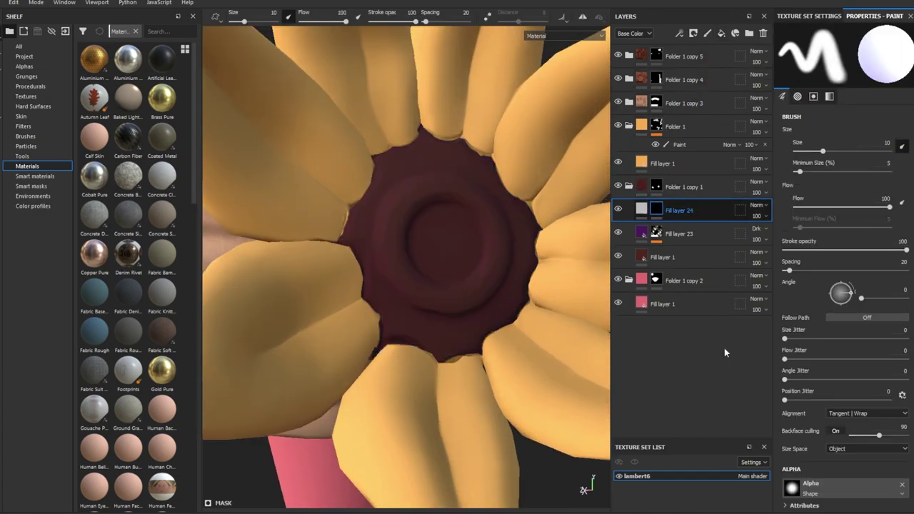
pyautogui.click(679, 33)
pyautogui.click(838, 123)
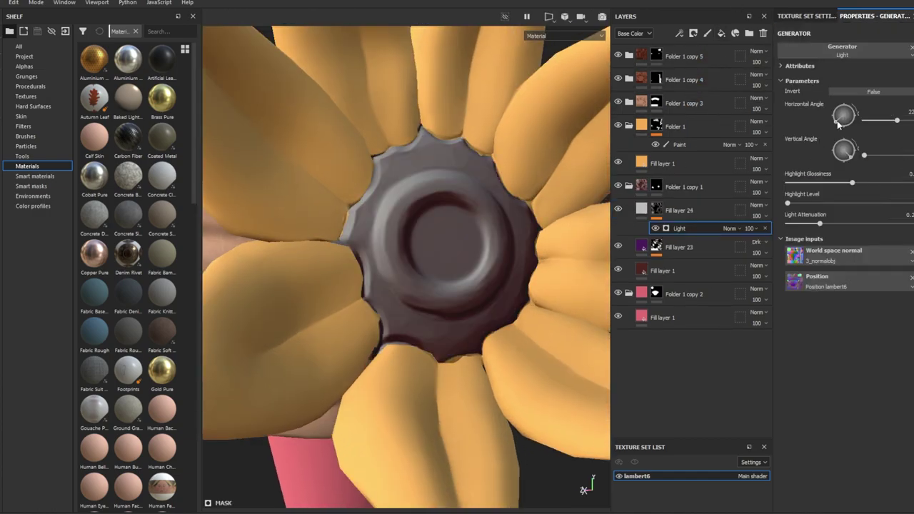
pyautogui.click(835, 144)
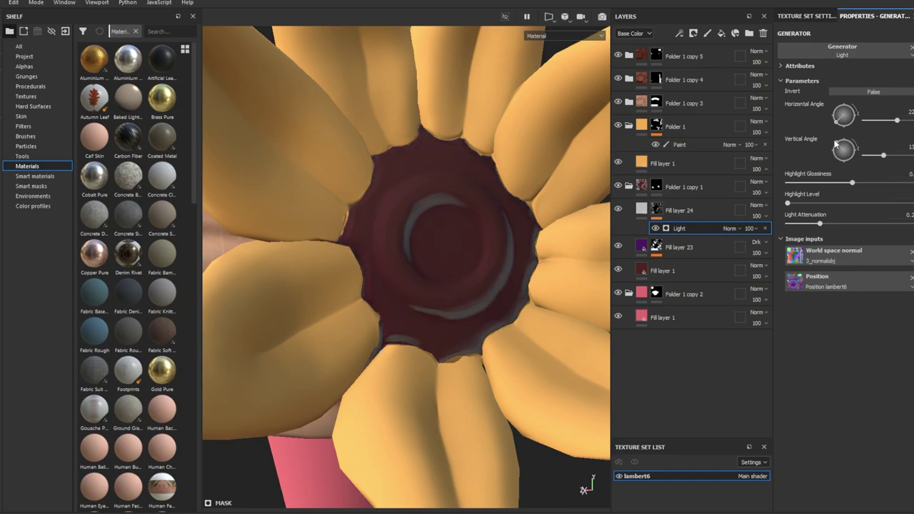
pyautogui.moveTo(852, 182); pyautogui.dragTo(857, 183)
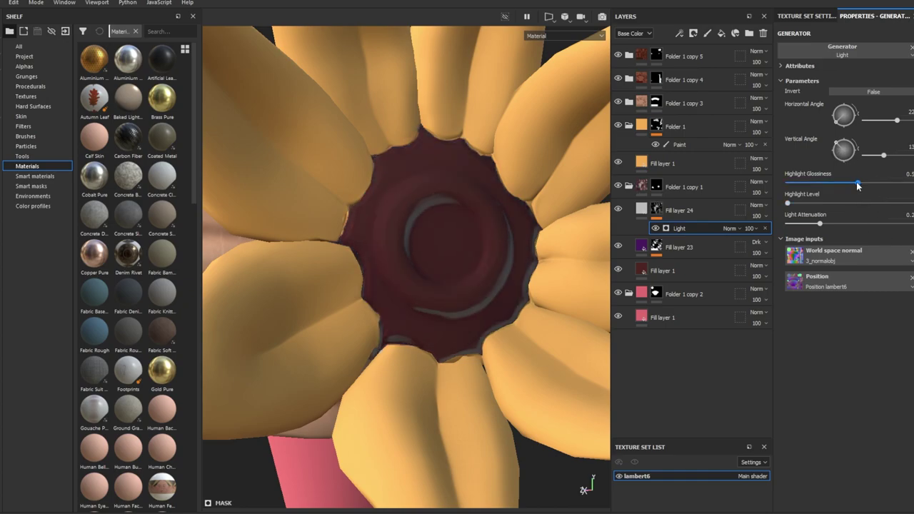
pyautogui.click(647, 208)
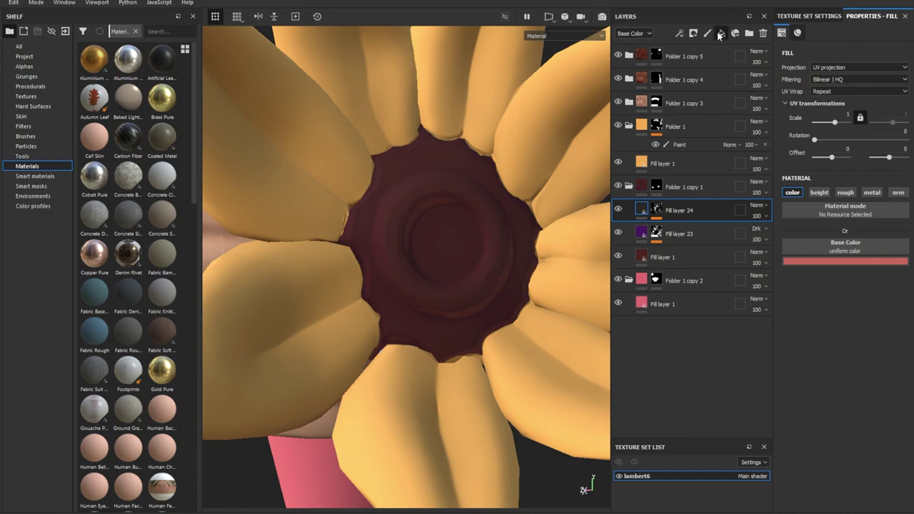
pyautogui.click(719, 34)
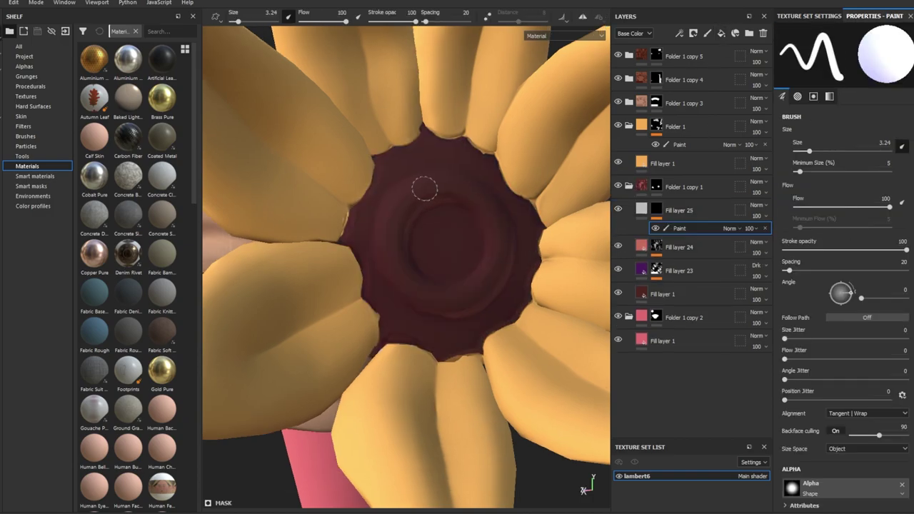
# Paint a ring around the flower centre in Fill layer 25's mask and disable its height, metal and normal channels.
pyautogui.moveTo(424, 188)
pyautogui.mouseDown()
pyautogui.moveTo(498, 213)
pyautogui.moveTo(440, 303)
pyautogui.moveTo(453, 229)
pyautogui.mouseUp()
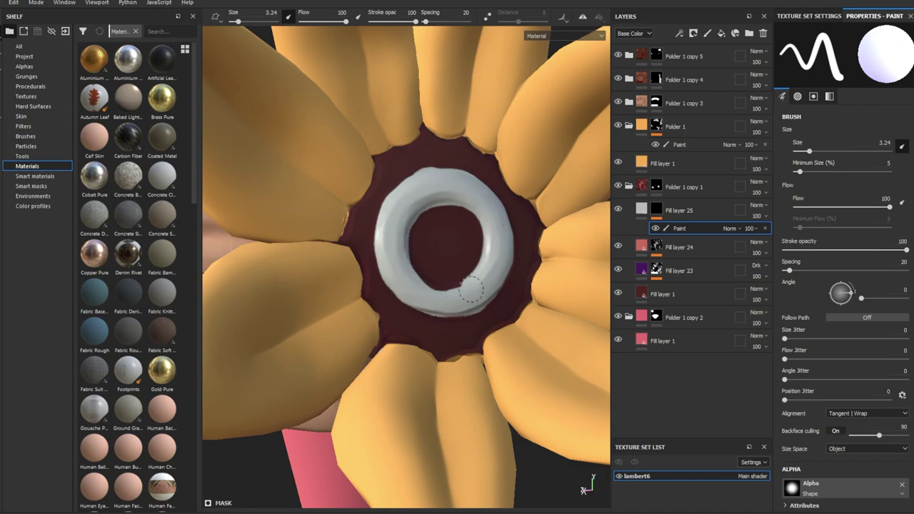
pyautogui.press(']')
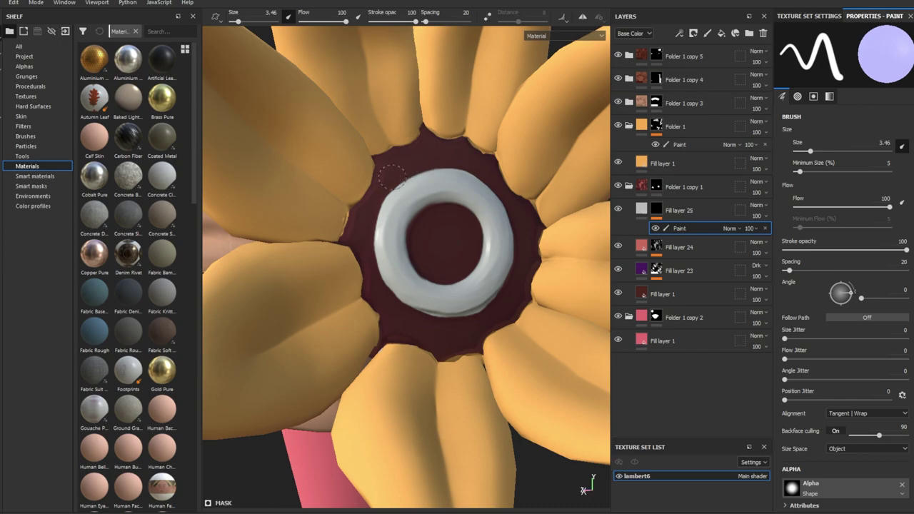
pyautogui.click(707, 210)
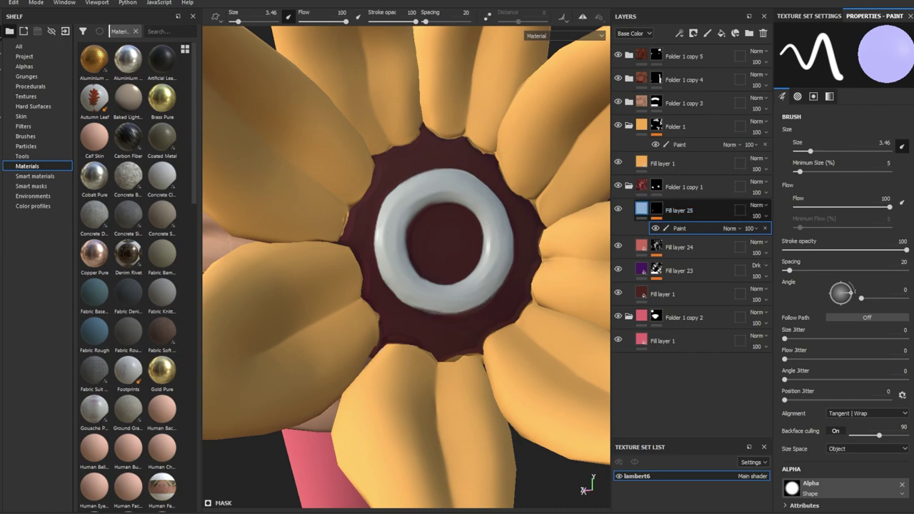
pyautogui.click(872, 192)
pyautogui.click(897, 192)
pyautogui.click(819, 192)
# Give the ring roughness 0.66, move it below Fill layer 24, and add a new fill layer.
pyautogui.moveTo(818, 306); pyautogui.dragTo(859, 306)
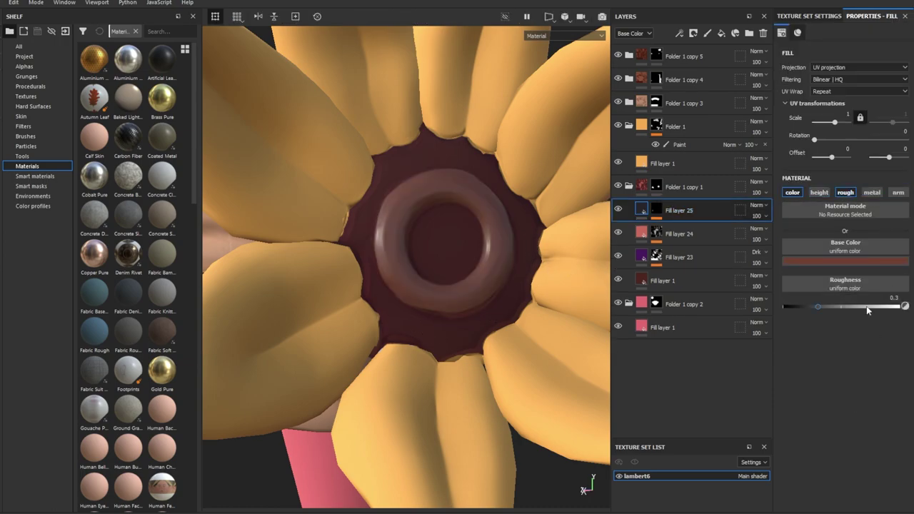
pyautogui.moveTo(681, 210)
pyautogui.mouseDown()
pyautogui.moveTo(705, 246)
pyautogui.moveTo(689, 209)
pyautogui.mouseUp()
pyautogui.click(721, 33)
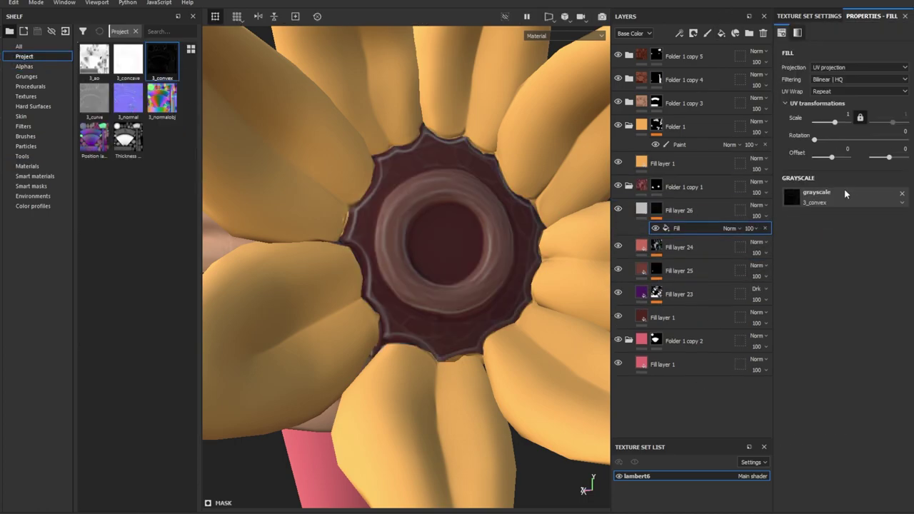
# Brighten Fill layer 26's convexity mask with Levels and paint the disc's lower-left edge at size 1.45, flow 22.
pyautogui.moveTo(848, 55); pyautogui.dragTo(826, 59)
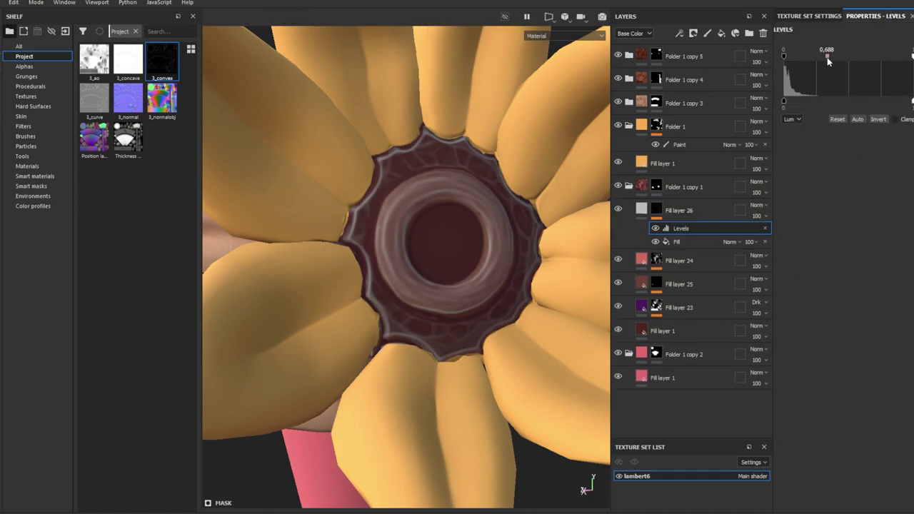
pyautogui.rightClick(704, 264)
pyautogui.click(693, 210)
pyautogui.press('[')
pyautogui.press('[')
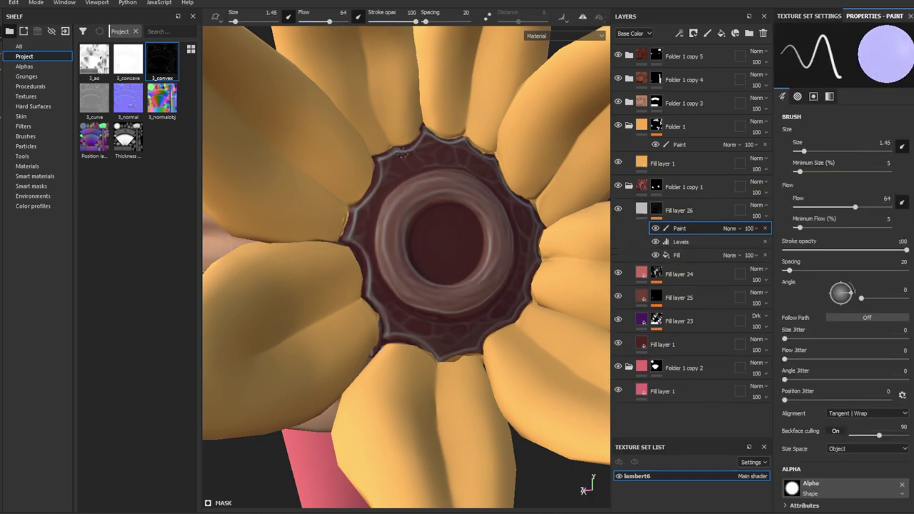
pyautogui.keyDown('ctrl'); pyautogui.moveTo(412, 160); pyautogui.dragTo(382, 157, button='right'); pyautogui.keyUp('ctrl')
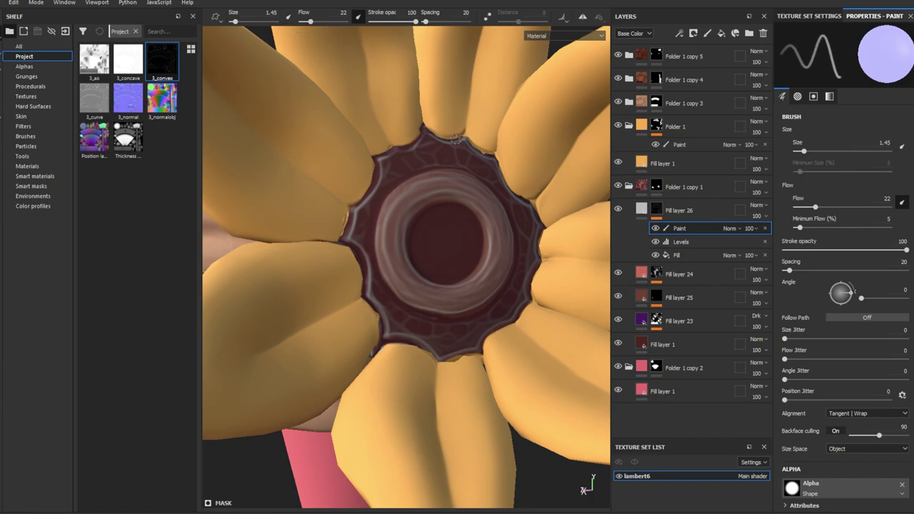
pyautogui.moveTo(369, 264); pyautogui.dragTo(438, 361)
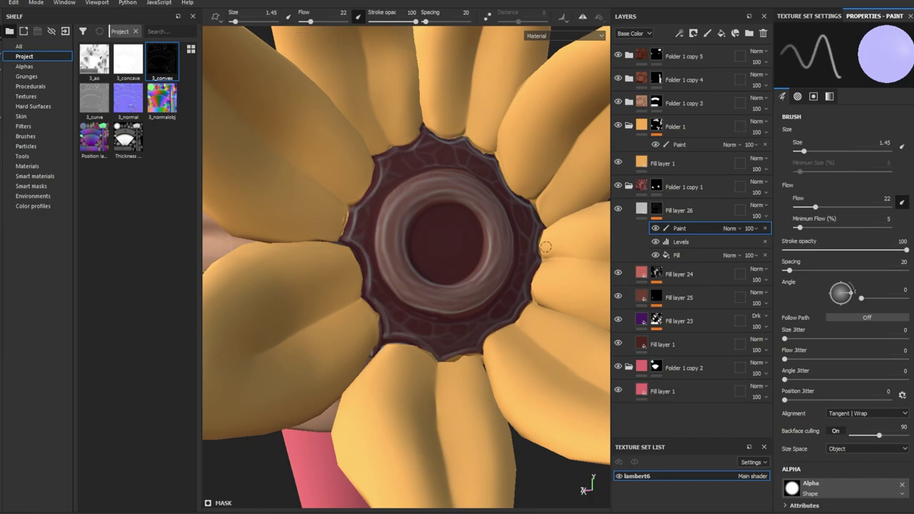
pyautogui.click(678, 209)
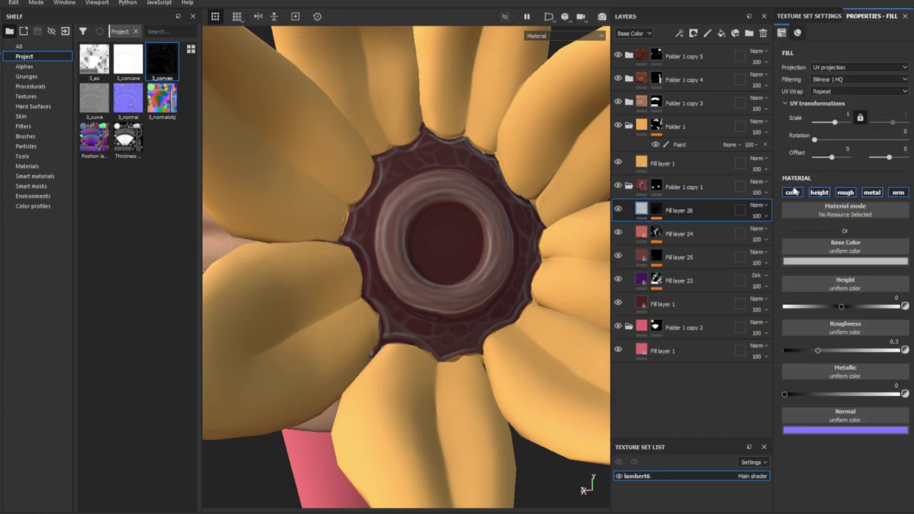
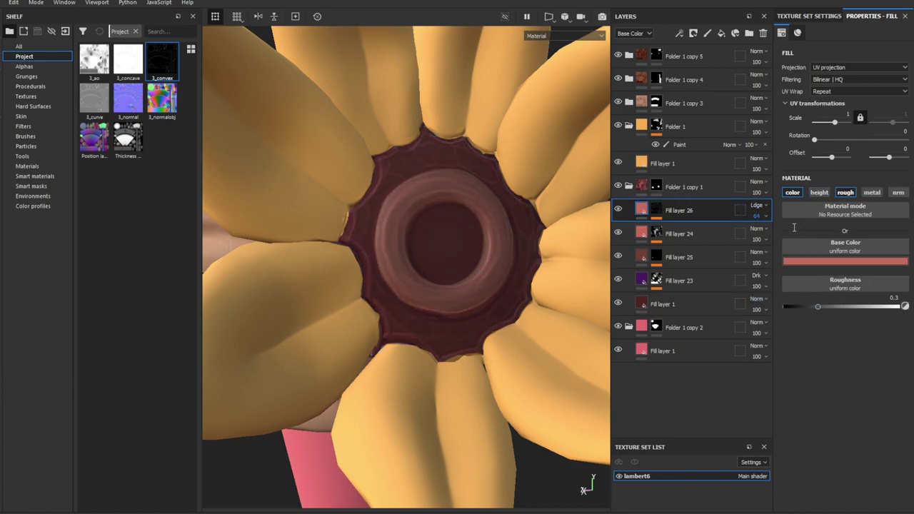
# Add a fill layer masked by an inverted ambient occlusion generator, balance about 0.5, blur about 1.
pyautogui.click(676, 155)
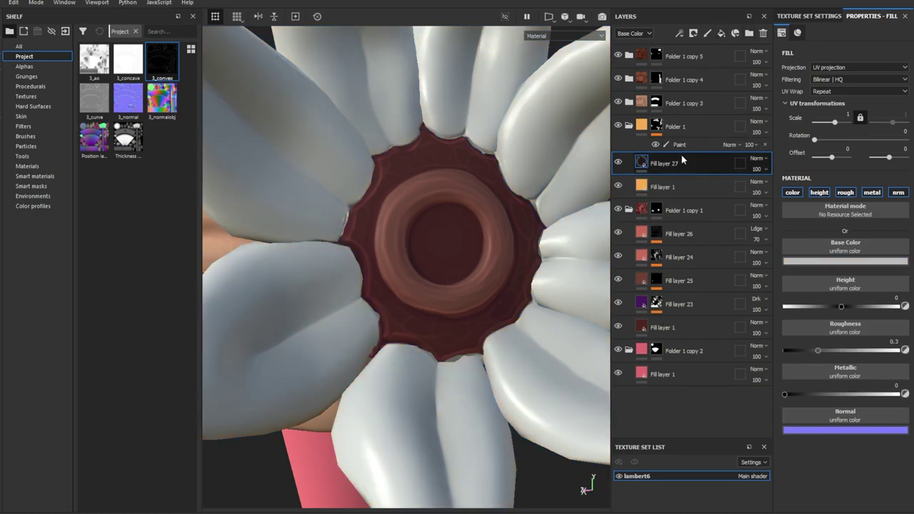
pyautogui.click(692, 33)
pyautogui.click(861, 75)
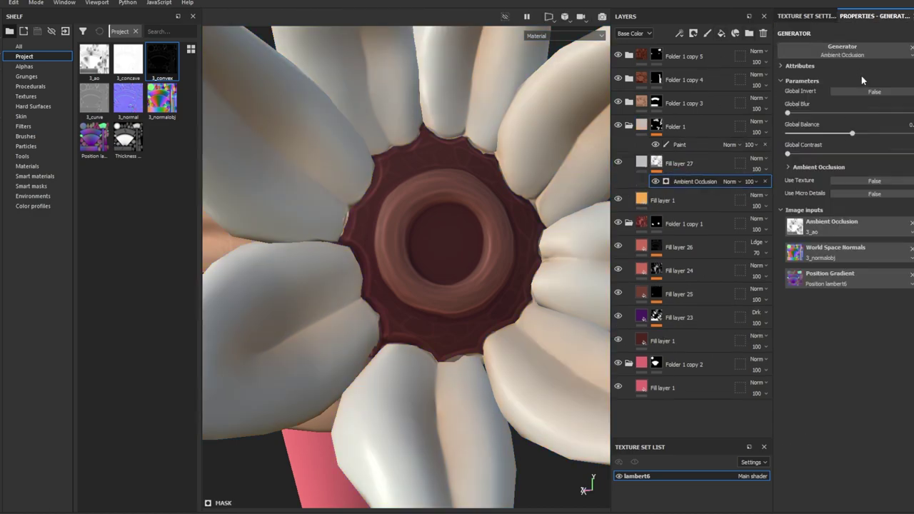
pyautogui.click(862, 93)
pyautogui.moveTo(853, 135); pyautogui.dragTo(861, 133)
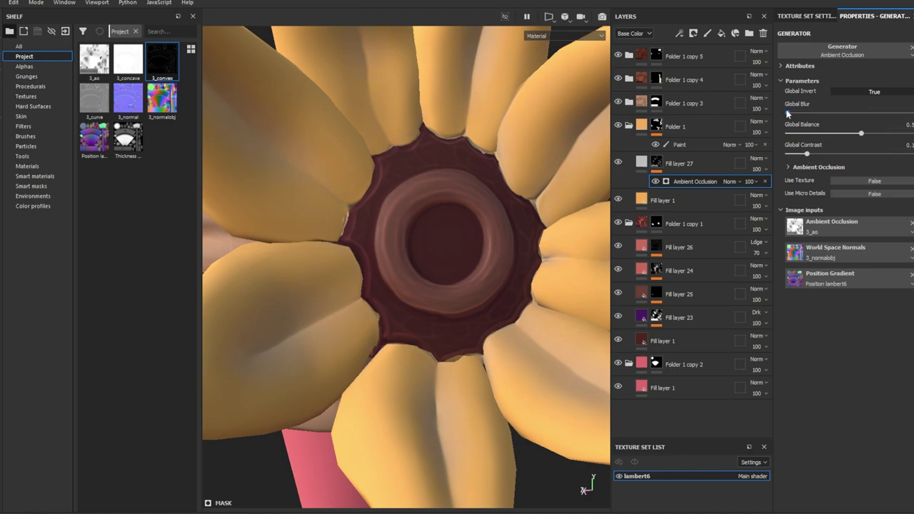
pyautogui.moveTo(787, 113)
pyautogui.mouseDown()
pyautogui.moveTo(801, 113)
pyautogui.moveTo(793, 113)
pyautogui.mouseUp()
# Add Levels to the mask with white point 0.893, then set layer roughness to about 0.88.
pyautogui.press('m')
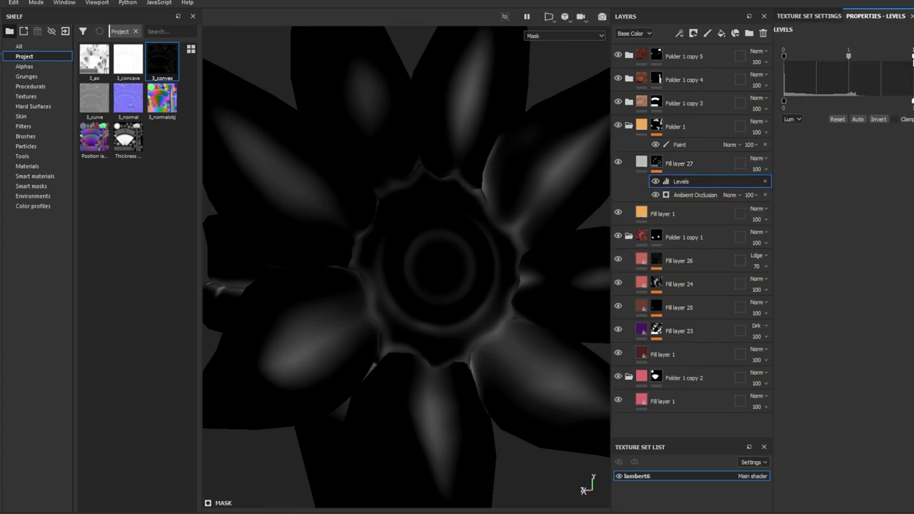
pyautogui.moveTo(911, 56); pyautogui.dragTo(901, 63)
pyautogui.moveTo(841, 56); pyautogui.dragTo(837, 59)
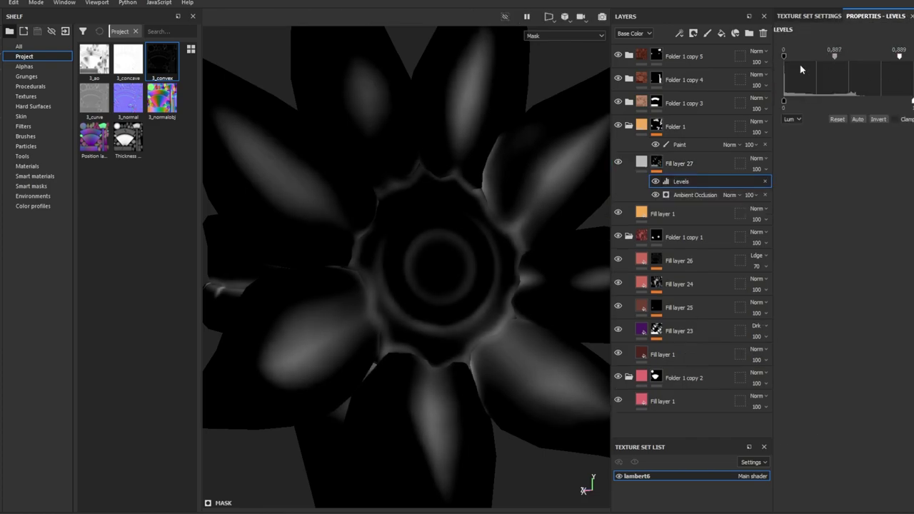
pyautogui.click(643, 164)
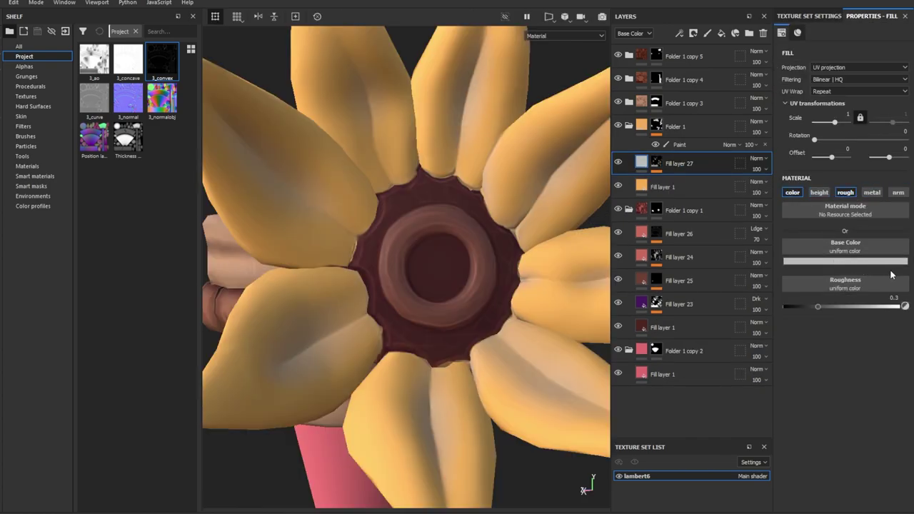
pyautogui.click(886, 307)
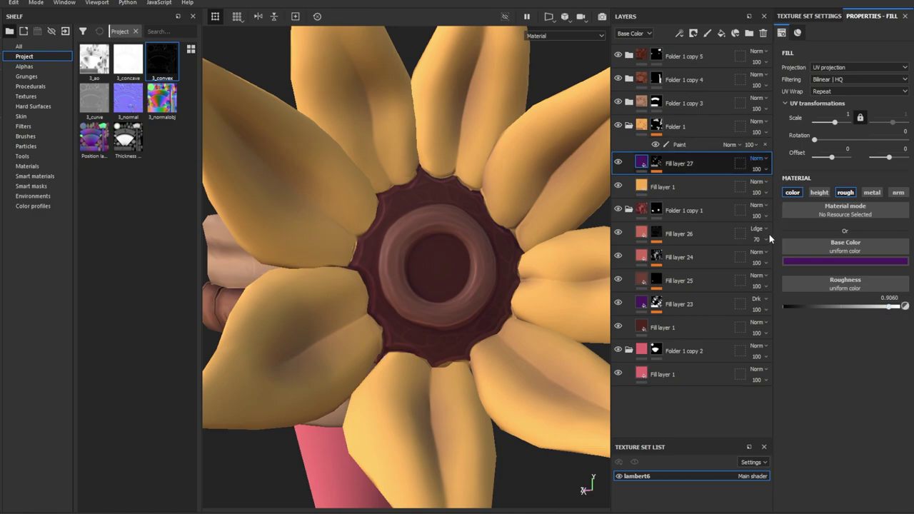
# Set Darken blending, then add a Light-generator mask layer with maximum glossiness and adjusted attenuation.
pyautogui.press('d')
pyautogui.click(721, 35)
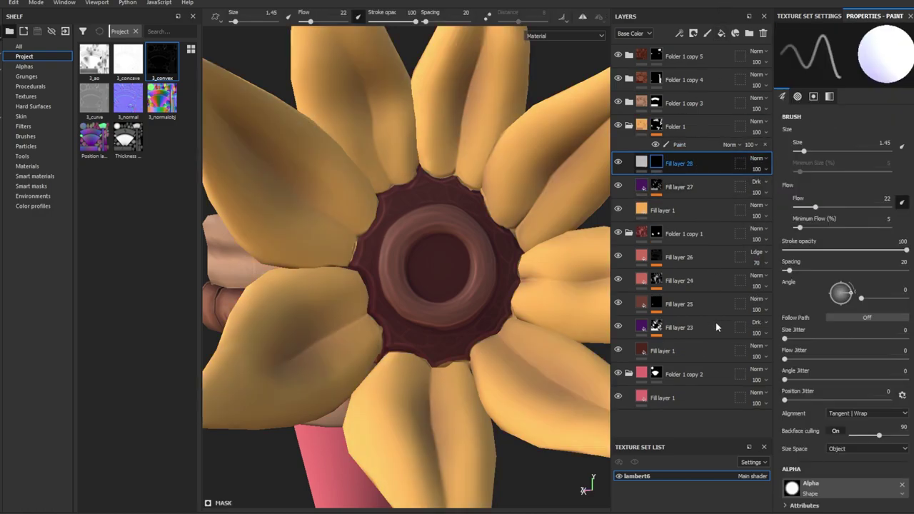
pyautogui.click(858, 52)
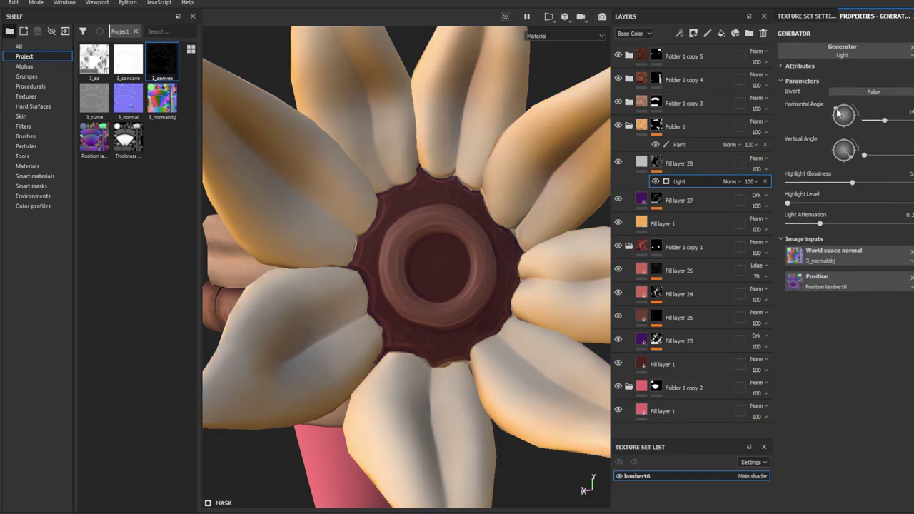
pyautogui.moveTo(849, 161); pyautogui.dragTo(863, 151)
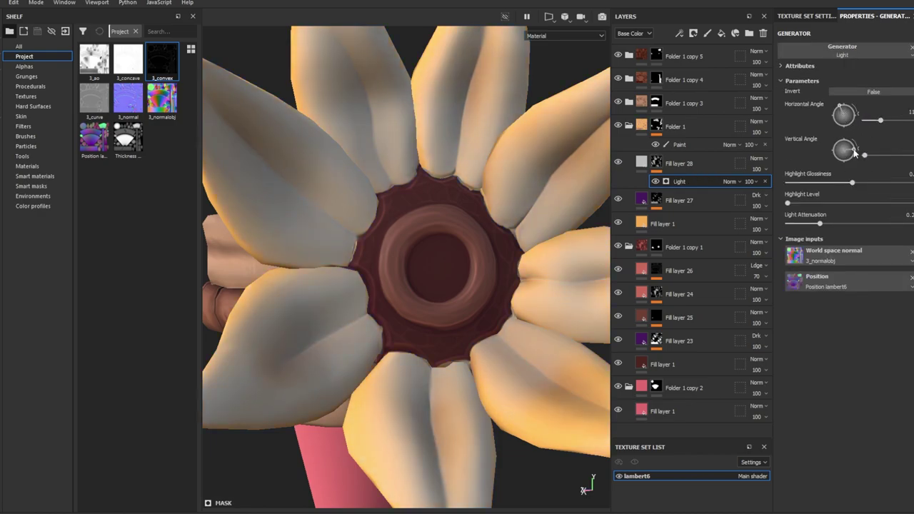
pyautogui.keyDown('alt'); pyautogui.click(657, 163); pyautogui.keyUp('alt')
pyautogui.click(679, 181)
pyautogui.moveTo(851, 183)
pyautogui.mouseDown()
pyautogui.moveTo(911, 180)
pyautogui.moveTo(904, 183)
pyautogui.mouseUp()
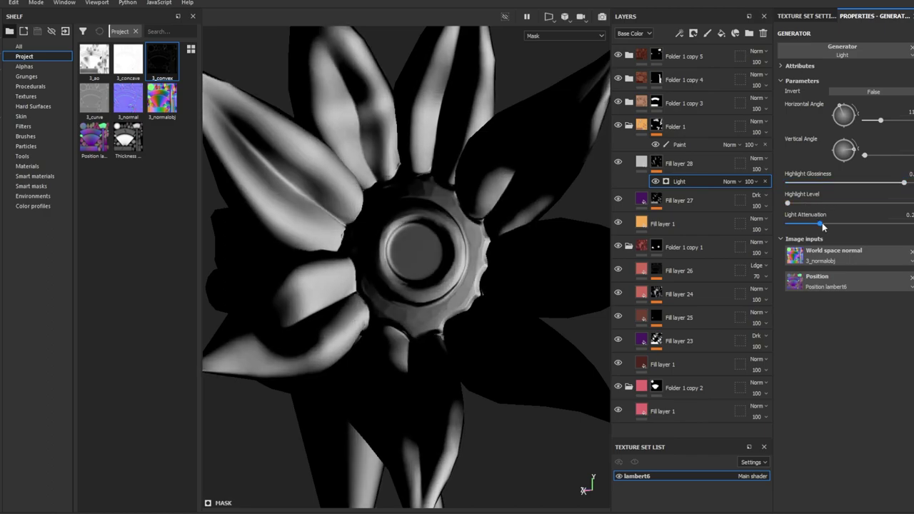
pyautogui.moveTo(822, 226); pyautogui.dragTo(814, 227)
# Blur the light mask and make the layer colour-only orange at Linear Dodge 70.
pyautogui.rightClick(679, 181)
pyautogui.click(696, 225)
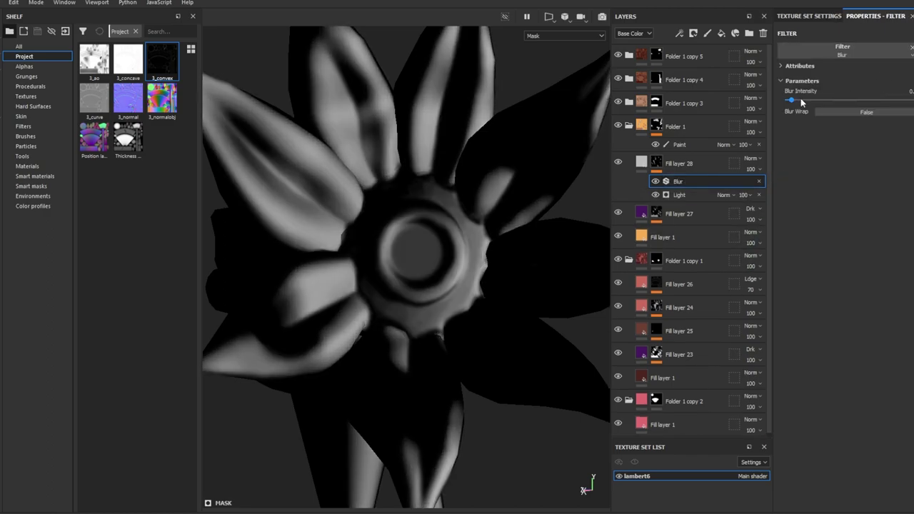
pyautogui.moveTo(801, 102); pyautogui.dragTo(807, 108)
pyautogui.click(678, 163)
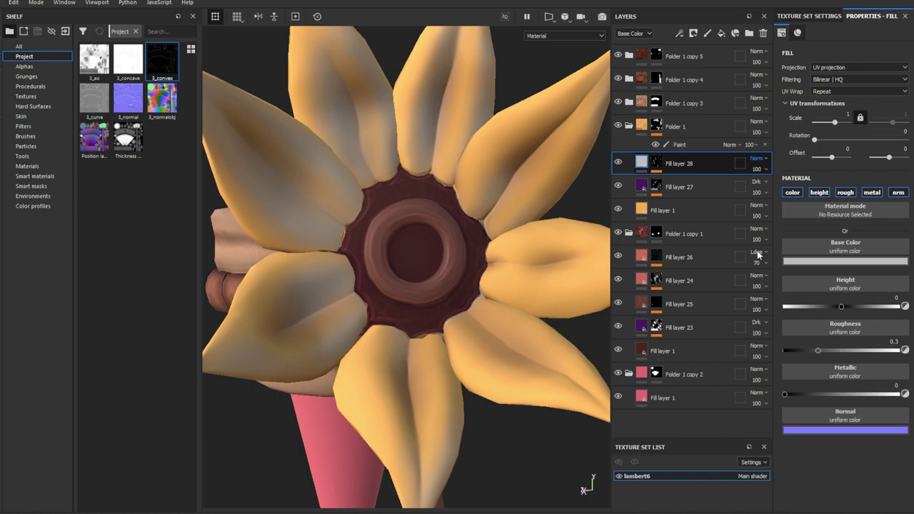
pyautogui.click(792, 192)
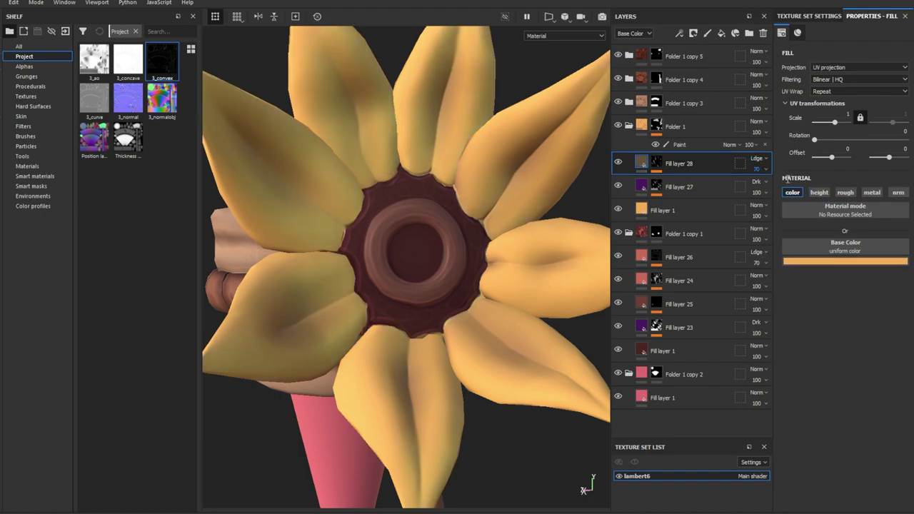
pyautogui.keyDown('alt'); pyautogui.moveTo(439, 280); pyautogui.dragTo(440, 317); pyautogui.keyUp('alt')
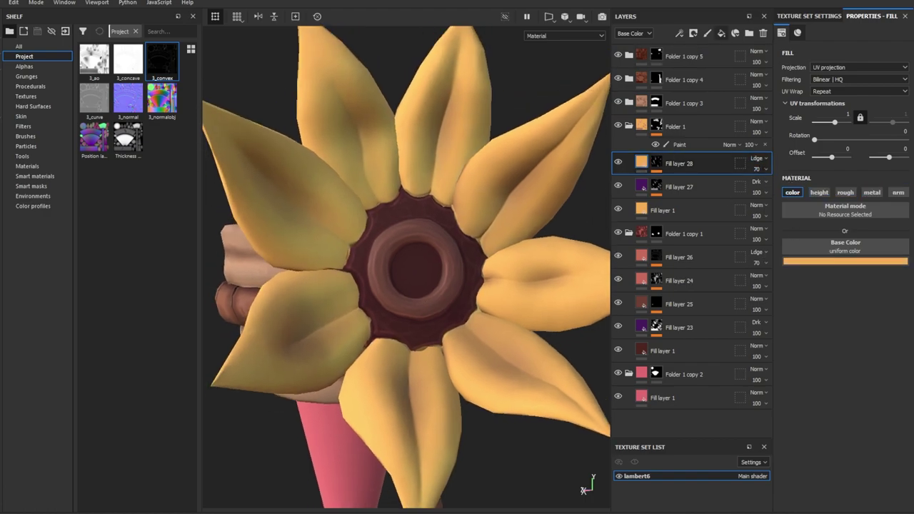
pyautogui.click(721, 33)
# Fill the mask with 3_convex and add Levels with midtones at 0.264.
pyautogui.moveTo(162, 61); pyautogui.dragTo(814, 197)
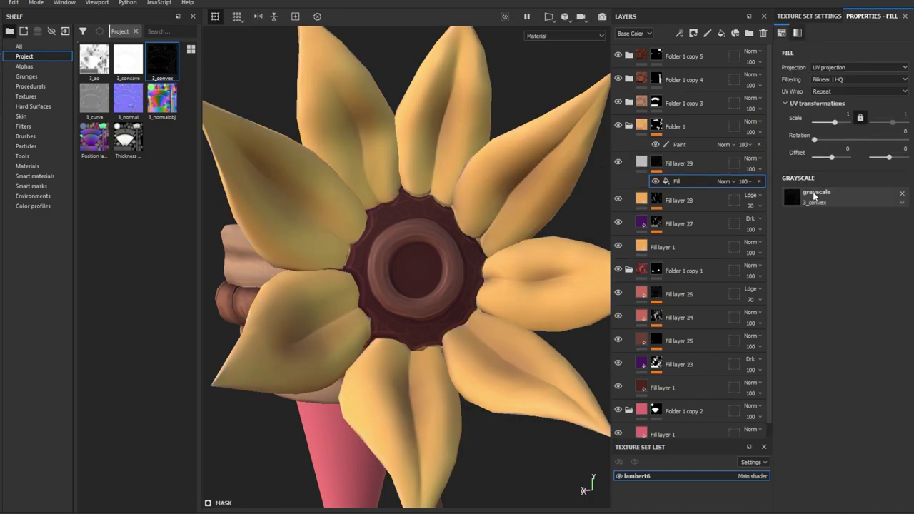
pyautogui.keyDown('alt'); pyautogui.click(656, 163); pyautogui.keyUp('alt')
pyautogui.rightClick(656, 162)
pyautogui.click(685, 207)
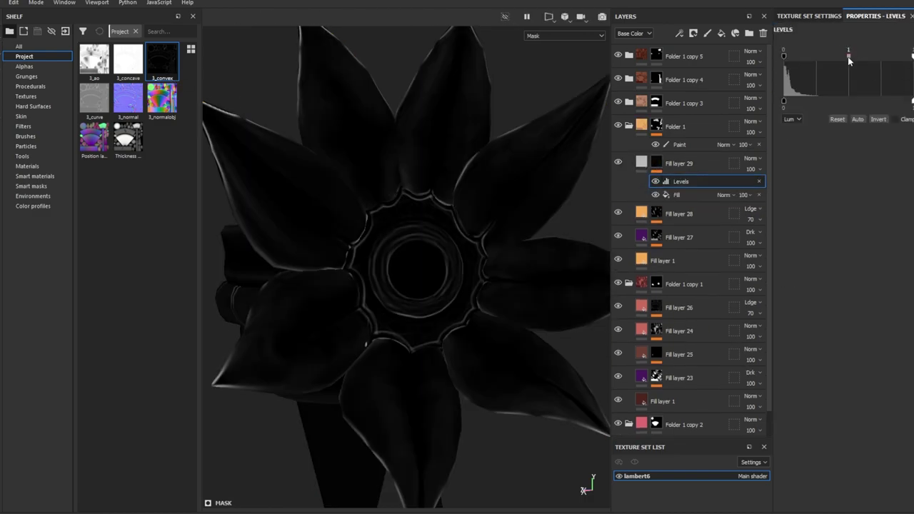
pyautogui.moveTo(847, 56); pyautogui.dragTo(787, 60)
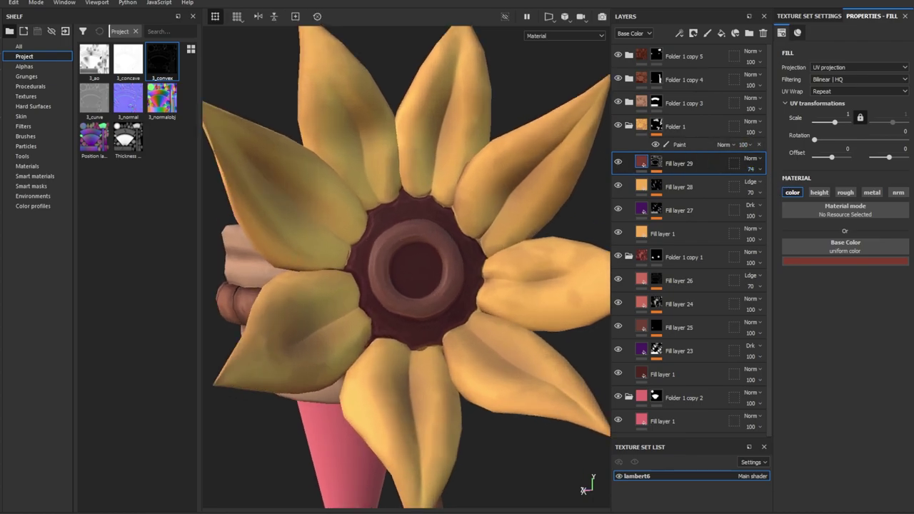
# Add Fill layer 30 with a black mask of 3_concave under inverted Levels tightened to thin creases.
pyautogui.click(721, 33)
pyautogui.rightClick(678, 163)
pyautogui.click(696, 325)
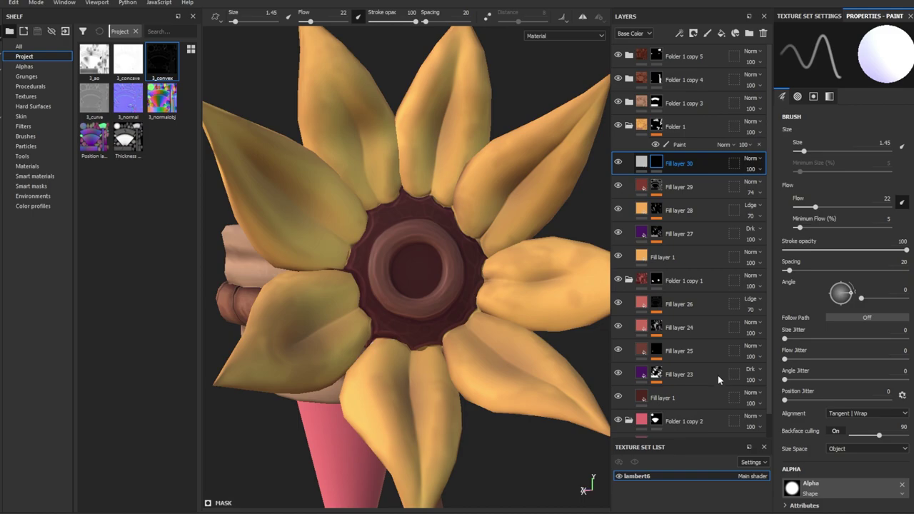
pyautogui.moveTo(128, 61); pyautogui.dragTo(792, 197)
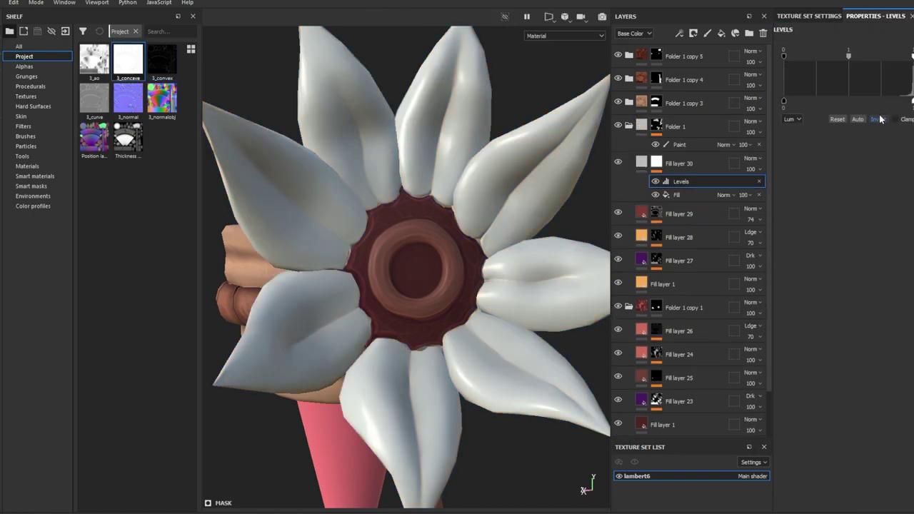
pyautogui.click(874, 119)
pyautogui.press('m')
pyautogui.moveTo(783, 55); pyautogui.dragTo(910, 59)
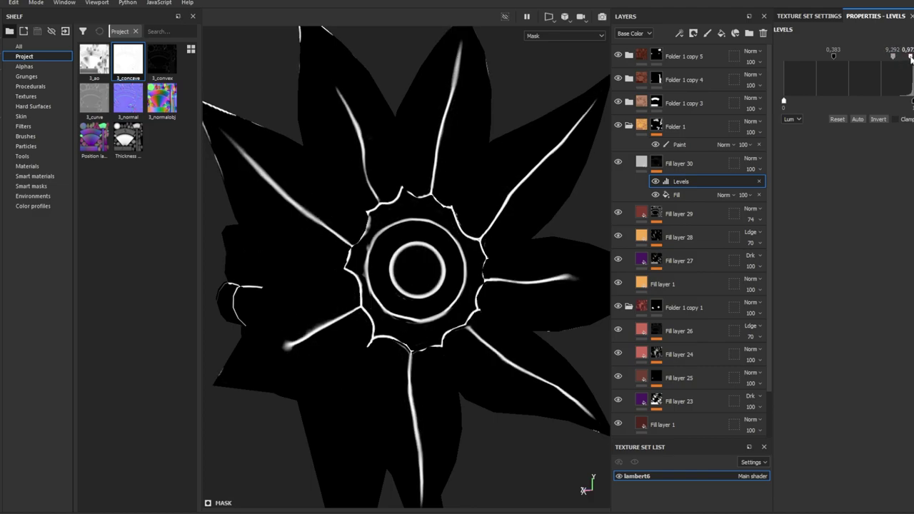
# Blur the crease mask, add a second Levels with high point 0.743, and view the material.
pyautogui.click(734, 33)
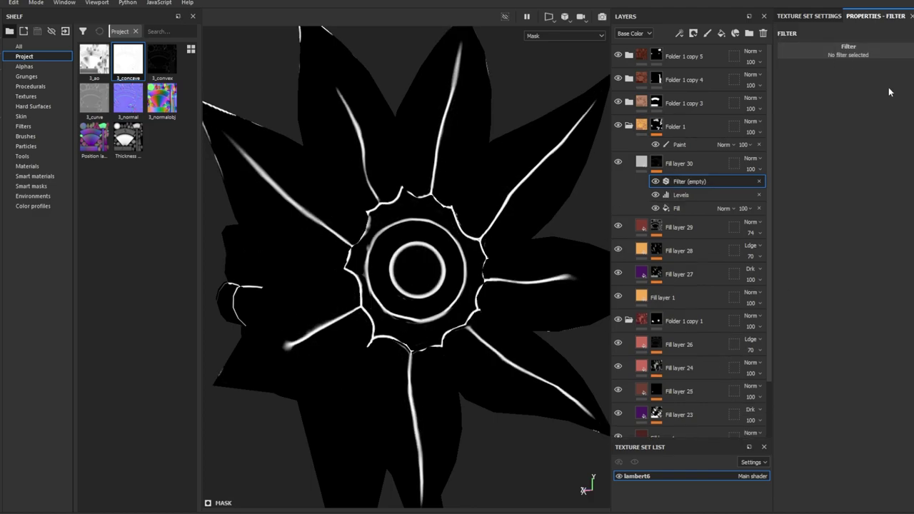
pyautogui.click(843, 46)
pyautogui.moveTo(788, 101); pyautogui.dragTo(809, 104)
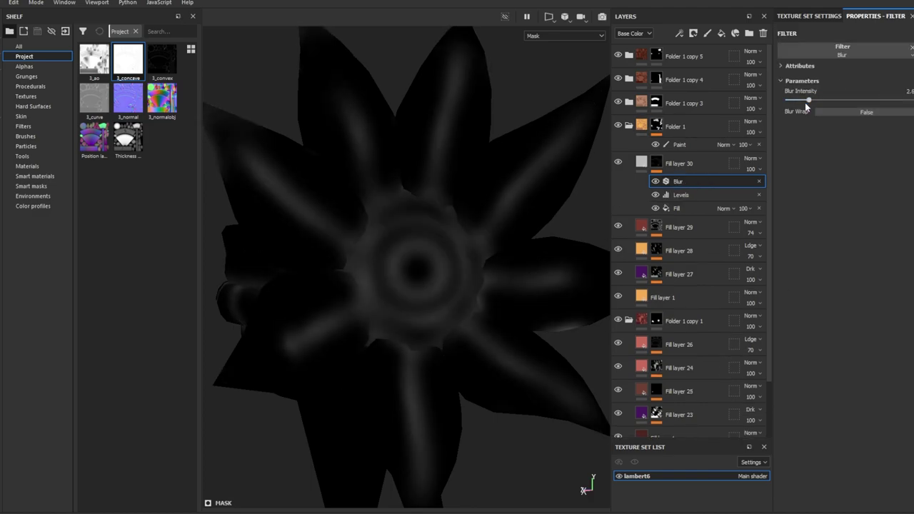
pyautogui.click(679, 33)
pyautogui.click(703, 64)
pyautogui.moveTo(912, 55); pyautogui.dragTo(881, 57)
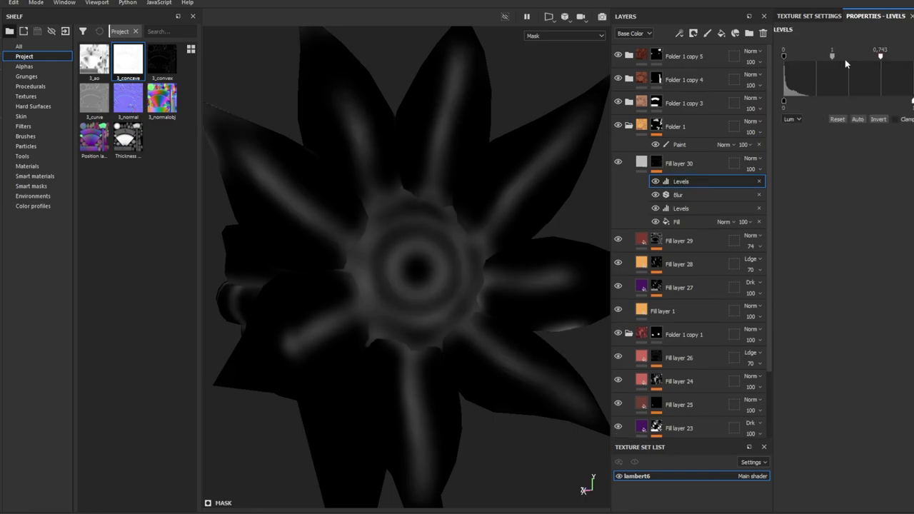
pyautogui.click(641, 163)
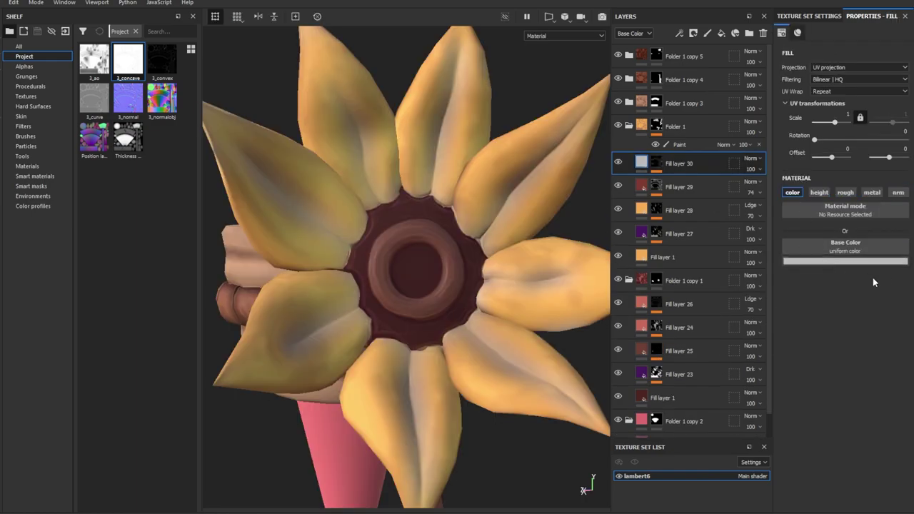
# Add Fill layer 31 with a white mask and inverted, tightened Levels to reveal vein lines.
pyautogui.click(721, 33)
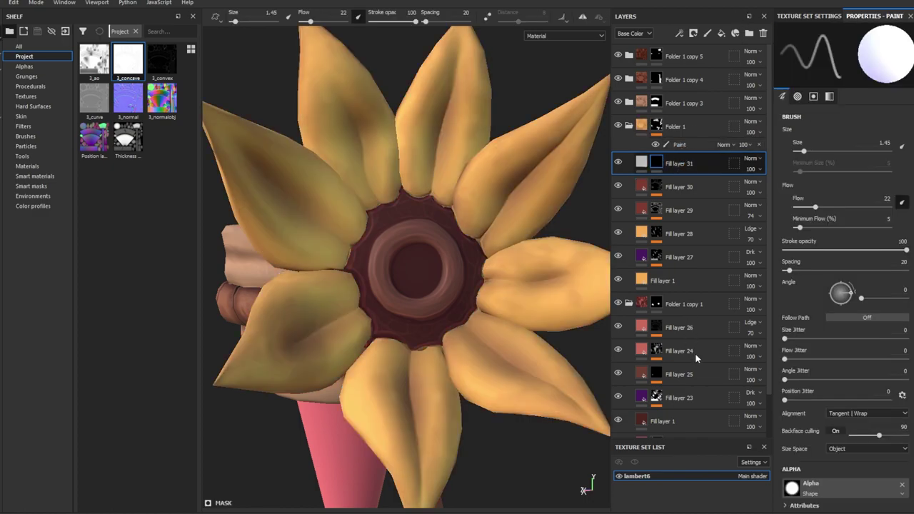
pyautogui.rightClick(656, 163)
pyautogui.click(685, 175)
pyautogui.rightClick(656, 163)
pyautogui.click(680, 179)
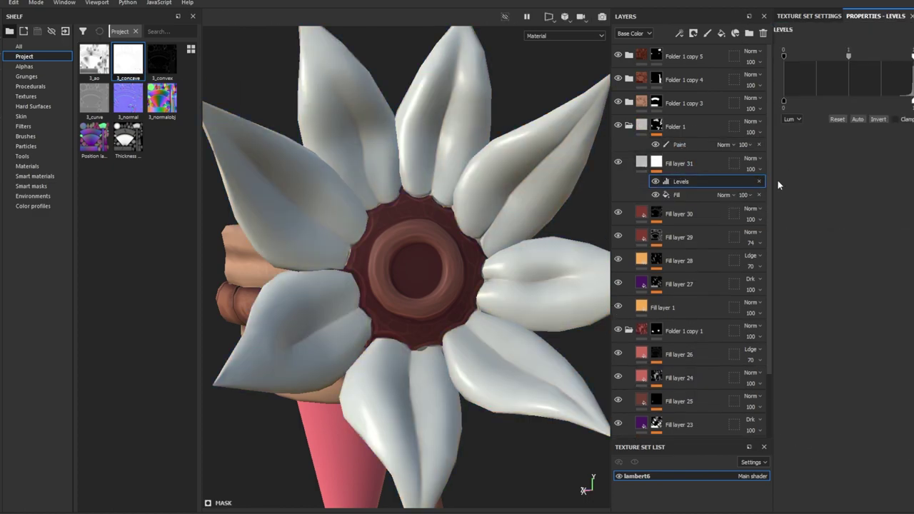
pyautogui.click(878, 119)
pyautogui.moveTo(873, 59); pyautogui.dragTo(910, 60)
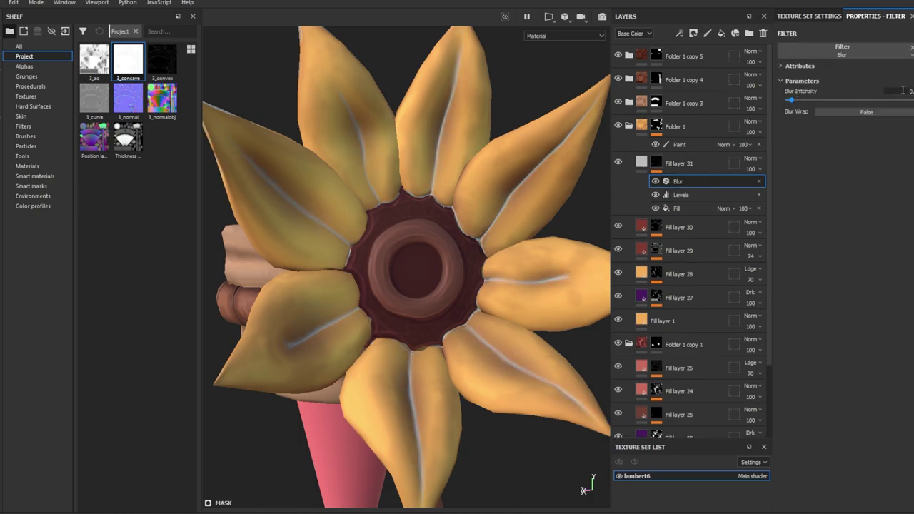
# Make Fill layer 31 dark red with height, metallic and normal off and roughness about 0.594.
pyautogui.hotkey('ctrl', 'z')
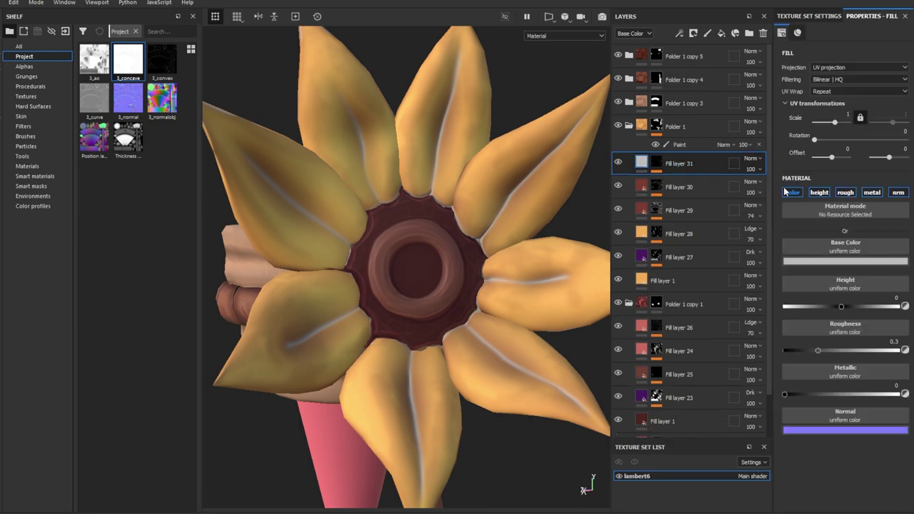
pyautogui.click(872, 192)
pyautogui.click(819, 192)
pyautogui.moveTo(818, 307); pyautogui.dragTo(854, 308)
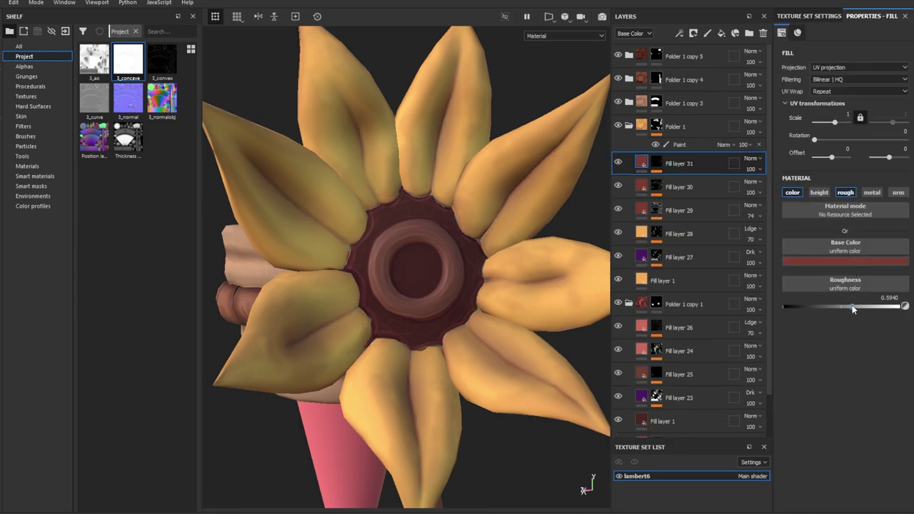
# Add Fill layer 32 masked by Grunge Map 011 and Grunge Splashes Dusty, roughness 0.4017, then black-masked Fill layer 33.
pyautogui.click(735, 33)
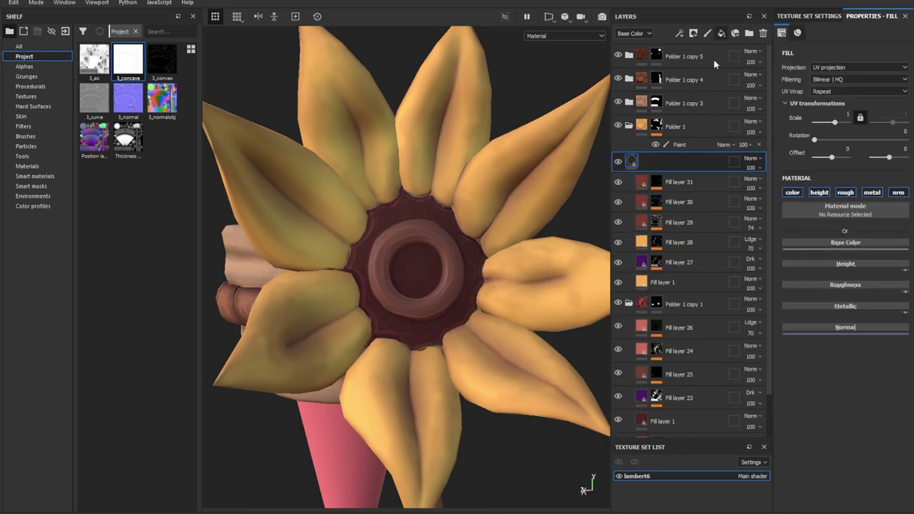
pyautogui.rightClick(714, 163)
pyautogui.click(696, 360)
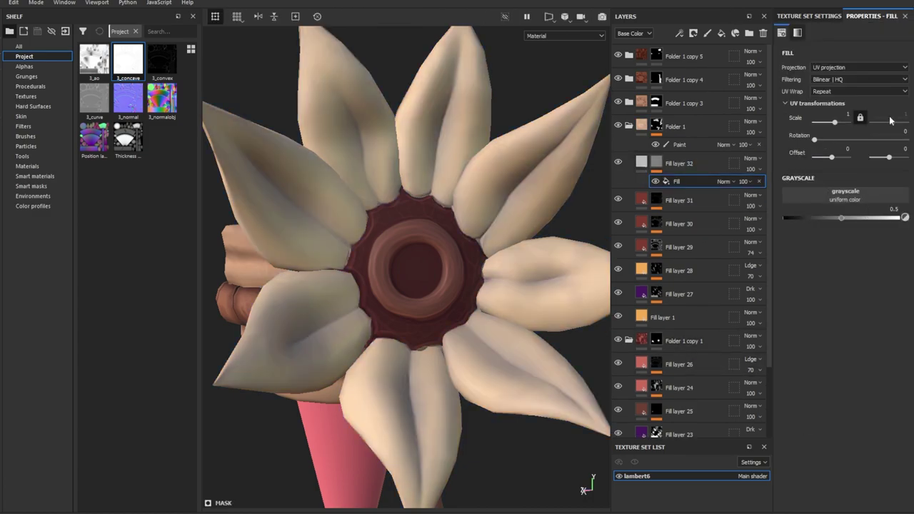
pyautogui.moveTo(847, 276); pyautogui.dragTo(830, 294)
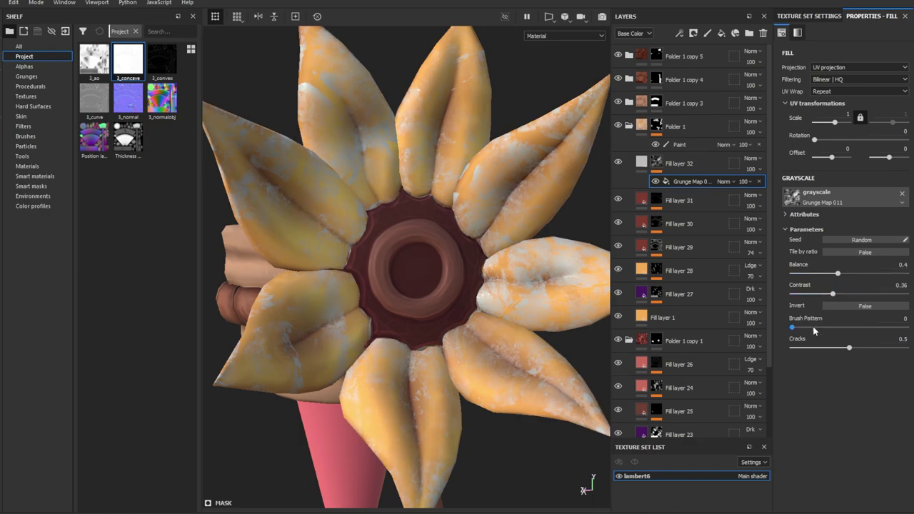
pyautogui.rightClick(708, 254)
pyautogui.click(863, 193)
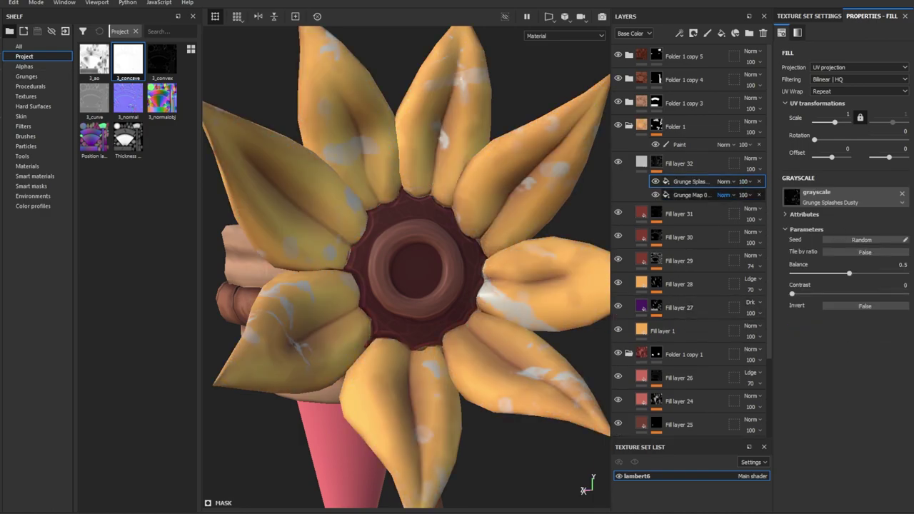
pyautogui.click(641, 162)
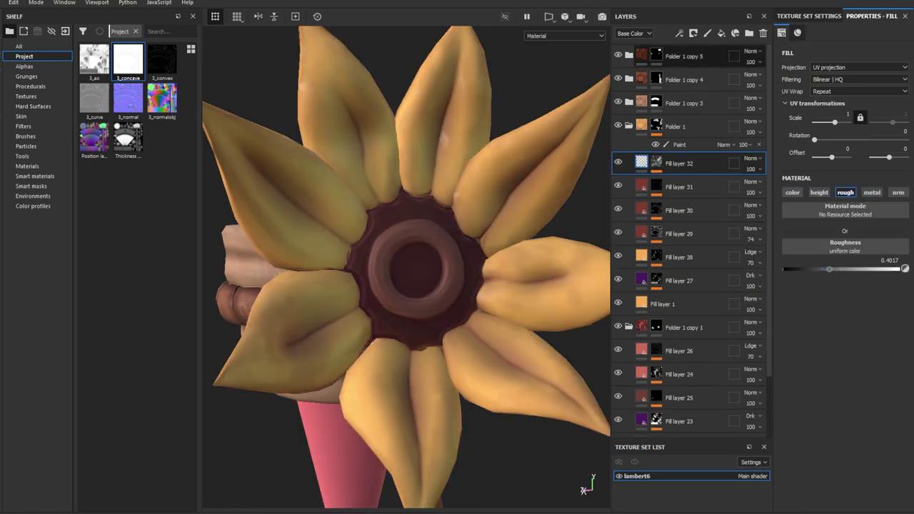
pyautogui.click(721, 33)
pyautogui.click(735, 33)
# Add a Dirt generator to Fill layer 33's mask and lower its dirt level.
pyautogui.rightClick(655, 163)
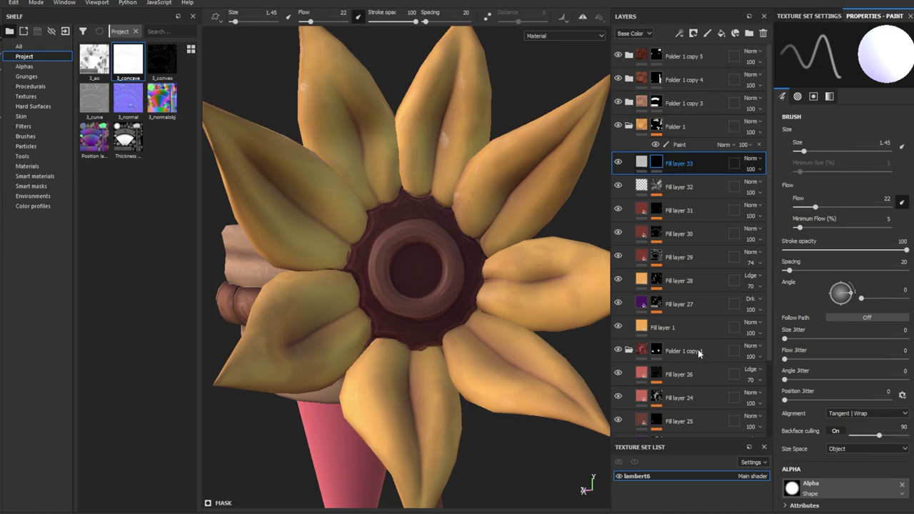
pyautogui.click(698, 349)
pyautogui.click(816, 81)
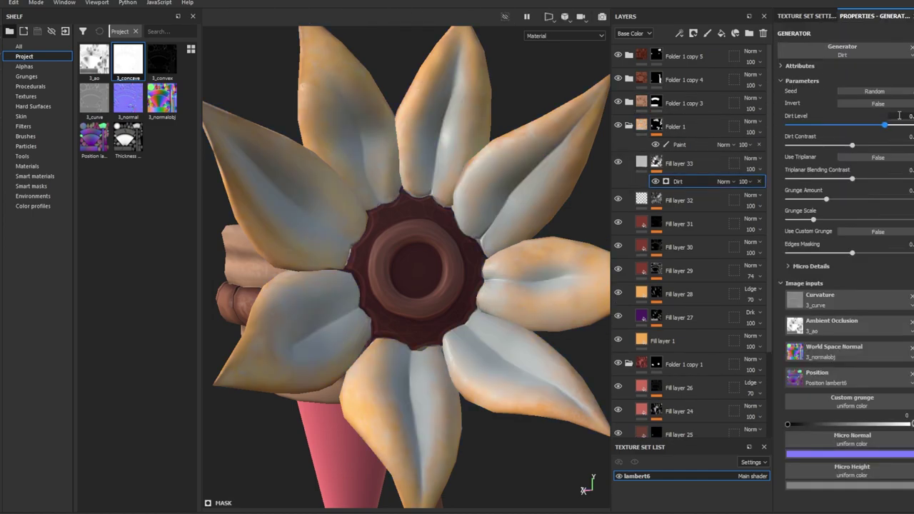
pyautogui.moveTo(885, 125); pyautogui.dragTo(824, 124)
pyautogui.keyDown('alt'); pyautogui.click(655, 163); pyautogui.keyUp('alt')
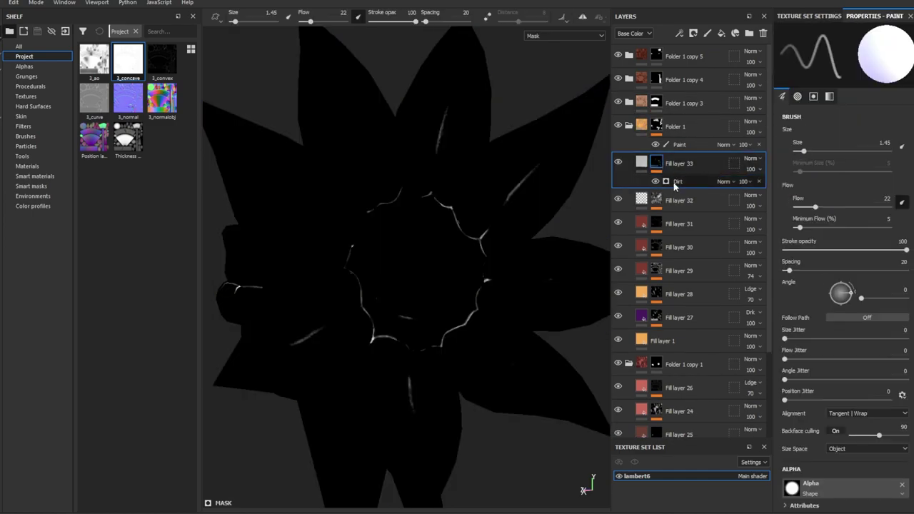
pyautogui.click(673, 182)
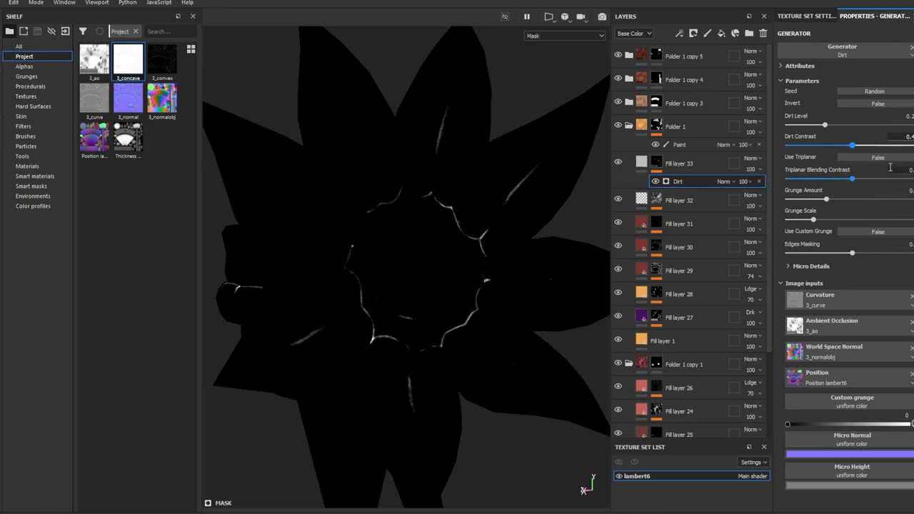
# Reduce triplanar contrast, raise grunge amount, and make the layer purple Darken at 80.
pyautogui.moveTo(904, 180); pyautogui.dragTo(834, 179)
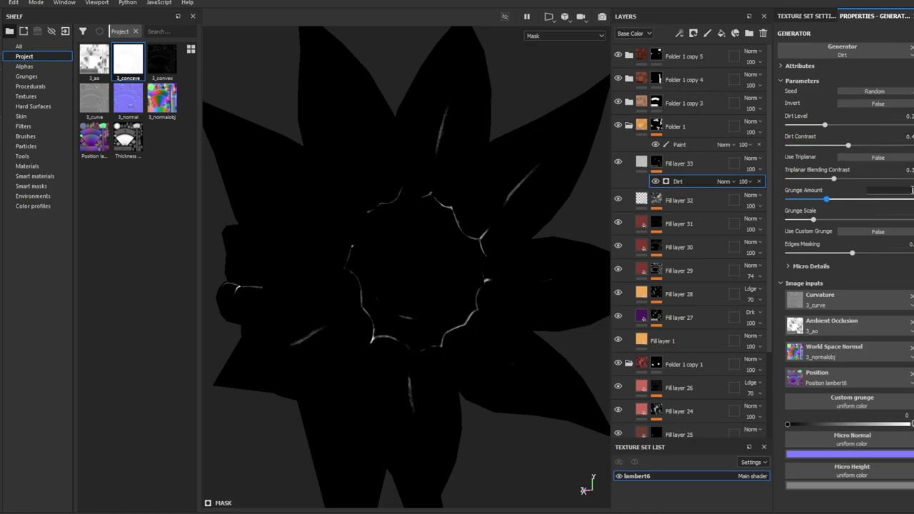
pyautogui.moveTo(911, 190); pyautogui.dragTo(913, 190)
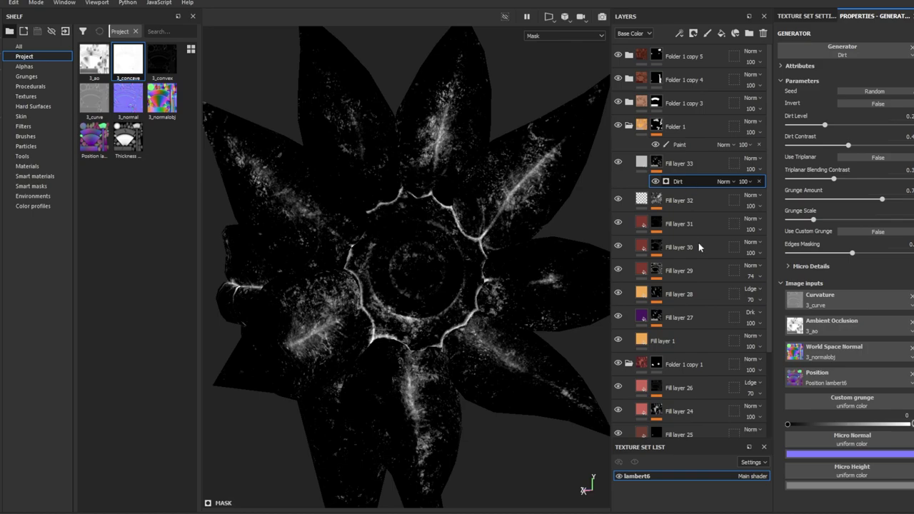
pyautogui.click(713, 340)
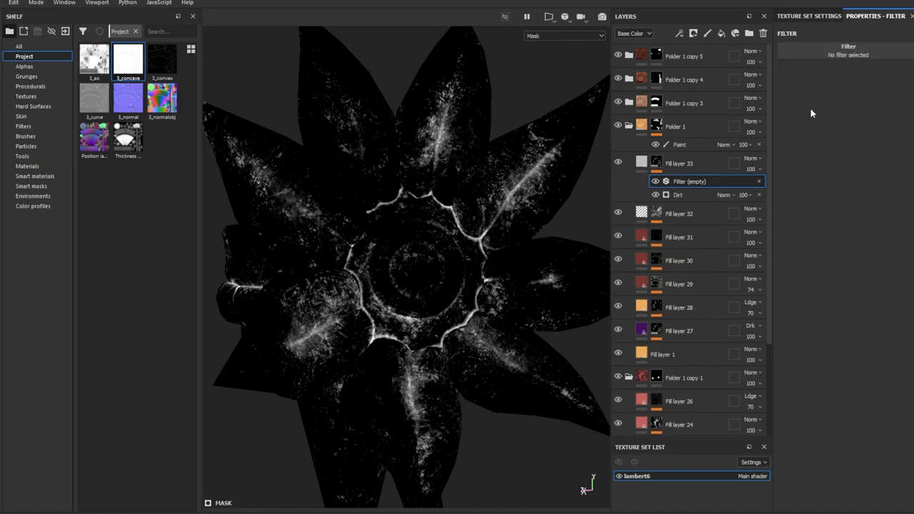
pyautogui.click(685, 164)
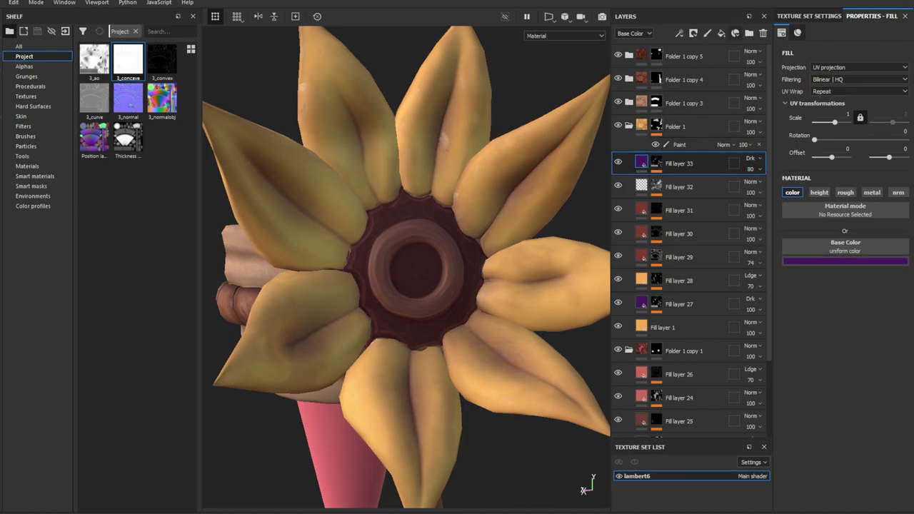
pyautogui.click(721, 33)
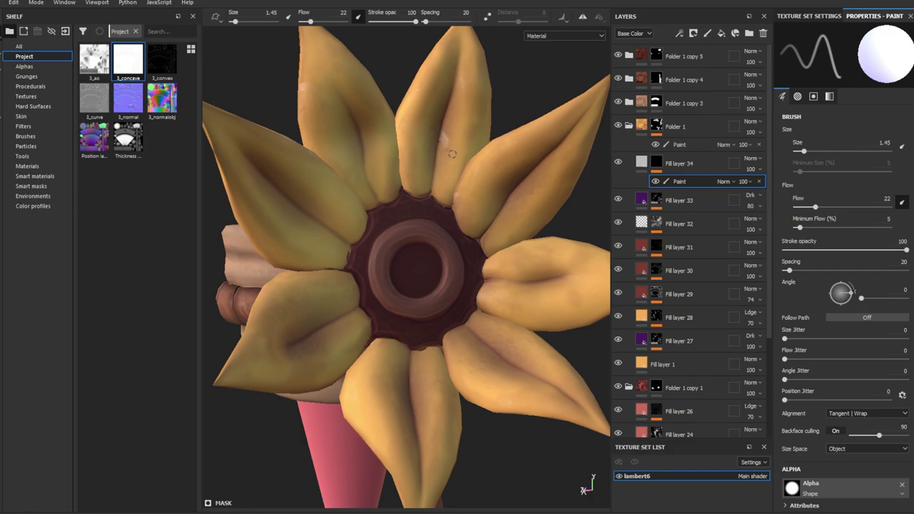
# With brush size about 4.15 and flow 100, paint white around all the petal bases.
pyautogui.keyDown('ctrl'); pyautogui.moveTo(451, 154); pyautogui.dragTo(460, 154, button='right'); pyautogui.keyUp('ctrl')
pyautogui.keyDown('ctrl'); pyautogui.moveTo(450, 156); pyautogui.dragTo(464, 156); pyautogui.keyUp('ctrl')
pyautogui.moveTo(428, 152)
pyautogui.mouseDown()
pyautogui.moveTo(438, 175)
pyautogui.moveTo(392, 172)
pyautogui.mouseUp()
pyautogui.moveTo(391, 172)
pyautogui.keyDown('alt'); pyautogui.mouseDown()
pyautogui.moveTo(378, 139)
pyautogui.moveTo(332, 235)
pyautogui.moveTo(338, 255)
pyautogui.mouseUp(); pyautogui.keyUp('alt')
pyautogui.keyDown('ctrl'); pyautogui.moveTo(343, 255); pyautogui.dragTo(339, 255, button='right'); pyautogui.keyUp('ctrl')
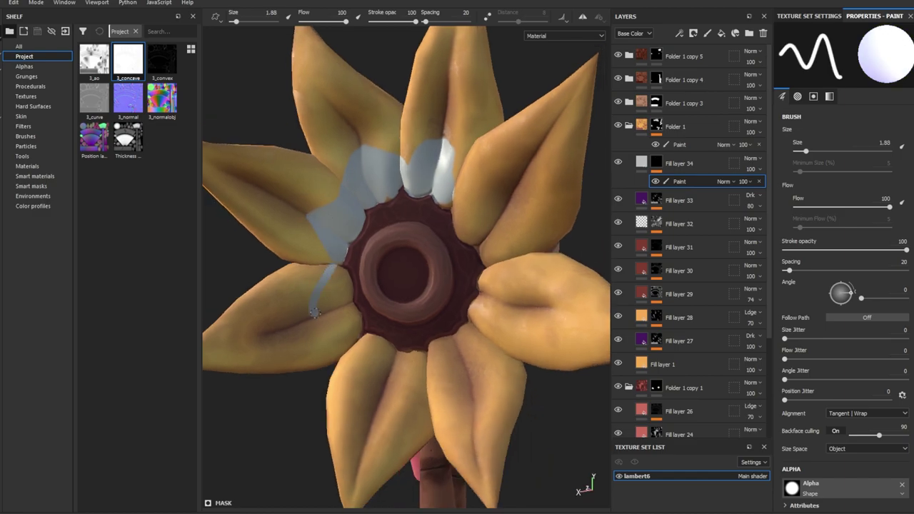
pyautogui.moveTo(339, 284)
pyautogui.mouseDown()
pyautogui.moveTo(337, 314)
pyautogui.moveTo(364, 328)
pyautogui.moveTo(400, 371)
pyautogui.mouseUp()
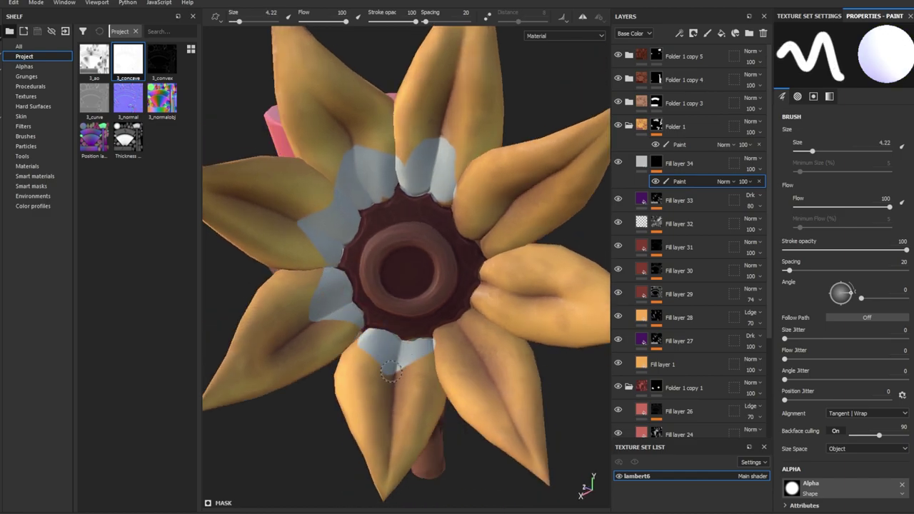
pyautogui.keyDown('ctrl'); pyautogui.moveTo(397, 364); pyautogui.dragTo(405, 357, button='right'); pyautogui.keyUp('ctrl')
pyautogui.moveTo(463, 348); pyautogui.dragTo(454, 321)
pyautogui.moveTo(505, 284)
pyautogui.mouseDown()
pyautogui.moveTo(493, 300)
pyautogui.moveTo(500, 282)
pyautogui.mouseUp()
pyautogui.moveTo(500, 246)
pyautogui.mouseDown()
pyautogui.moveTo(493, 204)
pyautogui.moveTo(474, 193)
pyautogui.mouseUp()
pyautogui.moveTo(500, 207); pyautogui.dragTo(470, 184)
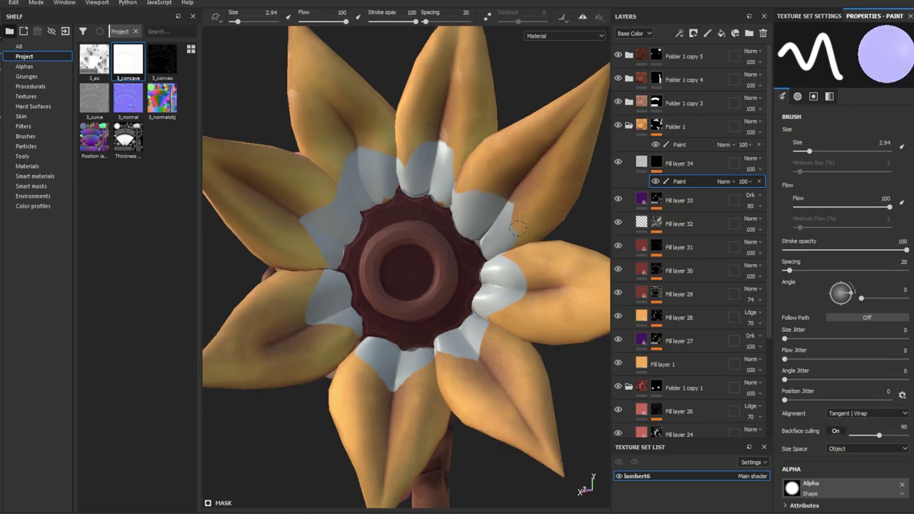
pyautogui.keyDown('alt'); pyautogui.moveTo(508, 229); pyautogui.dragTo(603, 287); pyautogui.keyUp('alt')
# Add a Blur Slope filter, undo the white edits, and set Fill layer 34 opacity to 82.
pyautogui.click(679, 33)
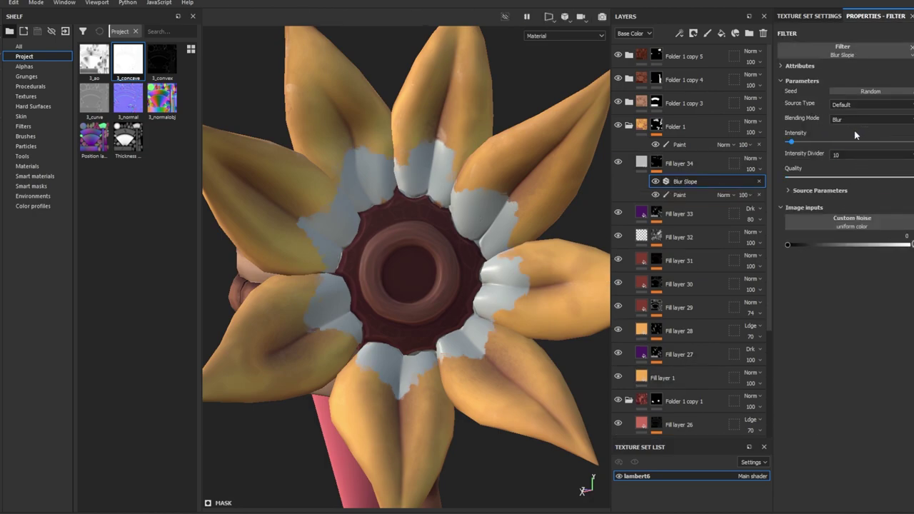
pyautogui.click(678, 33)
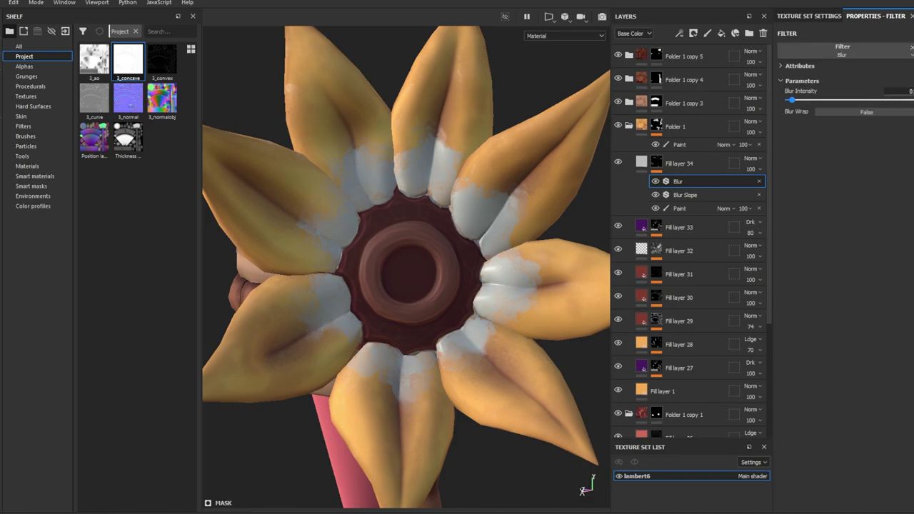
pyautogui.hotkey('ctrl', 'z')
pyautogui.hotkey('ctrl', 'z')
pyautogui.hotkey('ctrl', 'z')
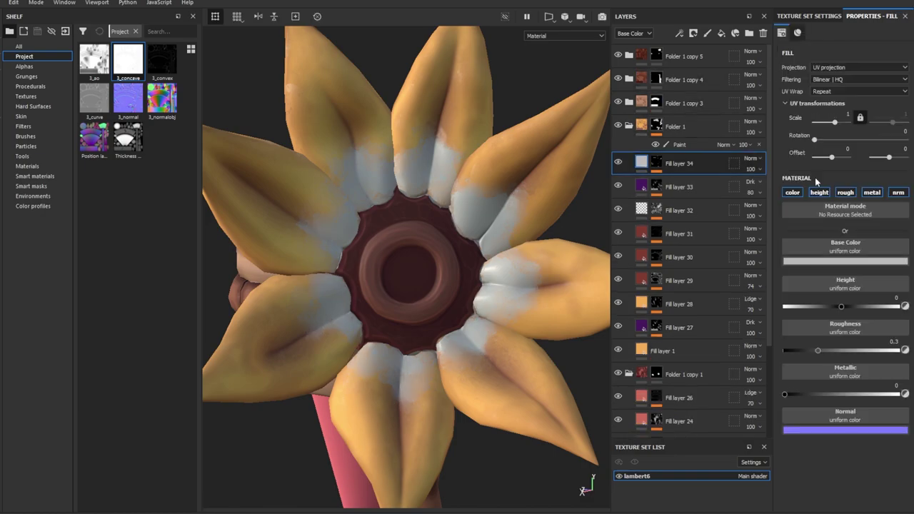
pyautogui.hotkey('ctrl', 'z')
pyautogui.hotkey('ctrl', 'z')
pyautogui.hotkey('ctrl', 'z')
pyautogui.hotkey('ctrl', 'y')
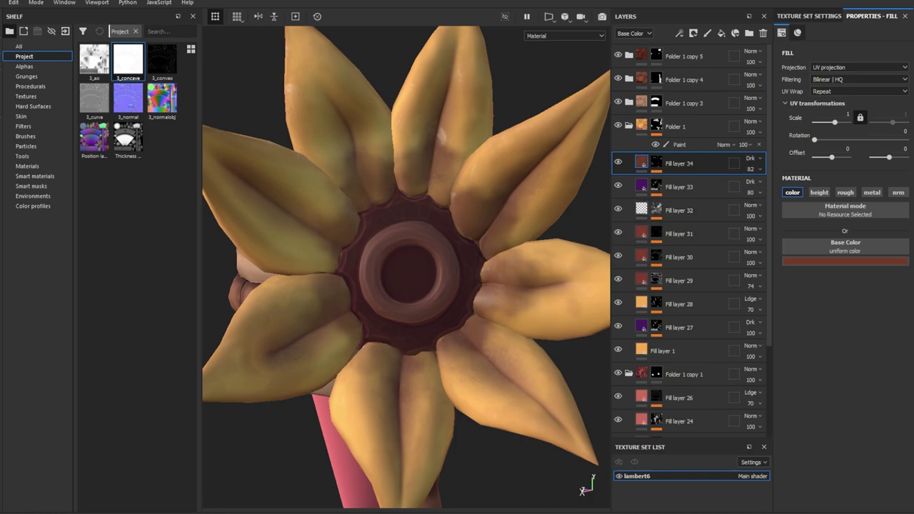
pyautogui.hotkey('ctrl', 'y')
pyautogui.hotkey('ctrl', 'y')
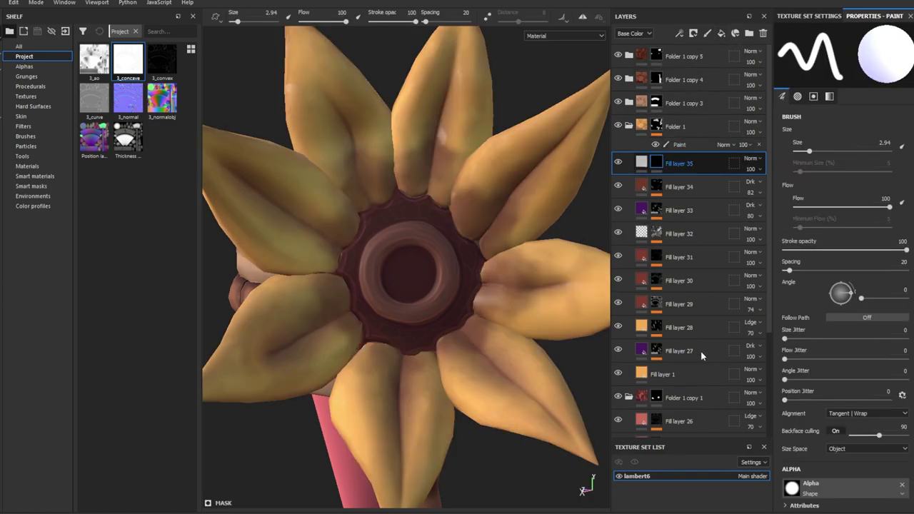
# Paint pale patches onto the upper-left and right petal tips in Fill layer 35's mask.
pyautogui.hotkey('ctrl', 'y')
pyautogui.keyDown('alt'); pyautogui.moveTo(500, 321); pyautogui.dragTo(285, 193); pyautogui.keyUp('alt')
pyautogui.hotkey('ctrl', 'y')
pyautogui.hotkey('ctrl', 'y')
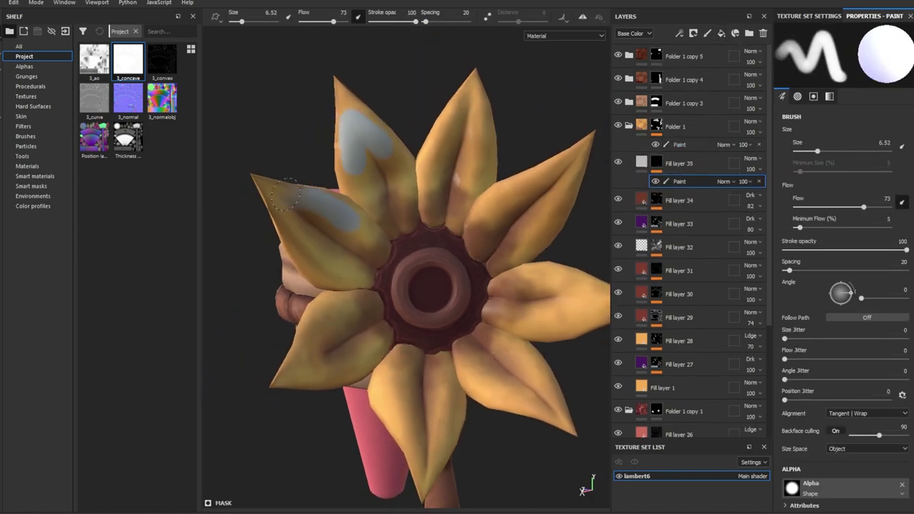
pyautogui.hotkey('ctrl', 'y')
pyautogui.hotkey('ctrl', 'y')
pyautogui.moveTo(558, 373); pyautogui.dragTo(598, 294)
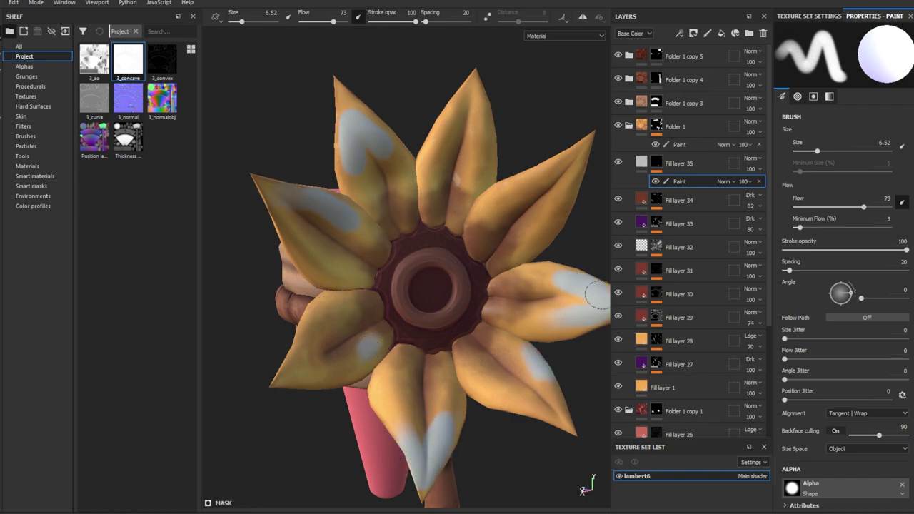
pyautogui.keyDown('alt'); pyautogui.moveTo(578, 264); pyautogui.dragTo(555, 298); pyautogui.keyUp('alt')
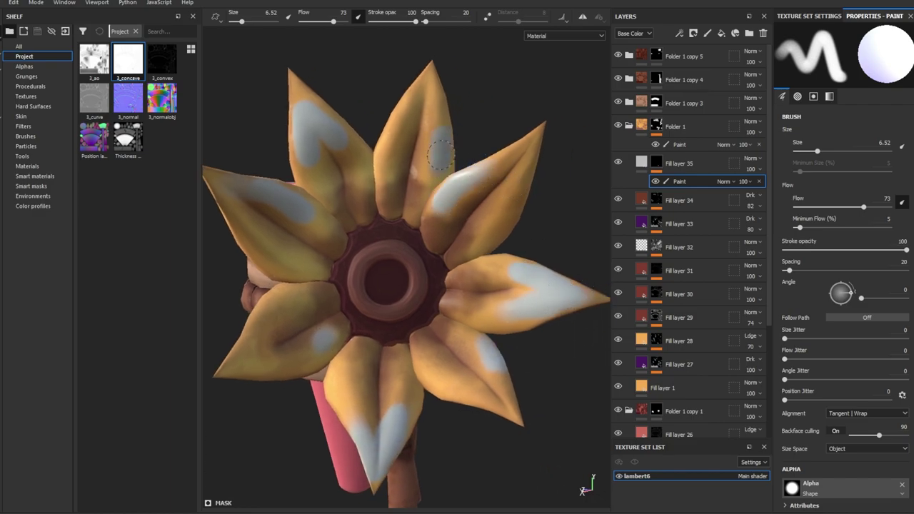
pyautogui.keyDown('alt'); pyautogui.moveTo(440, 153); pyautogui.dragTo(593, 266); pyautogui.keyUp('alt')
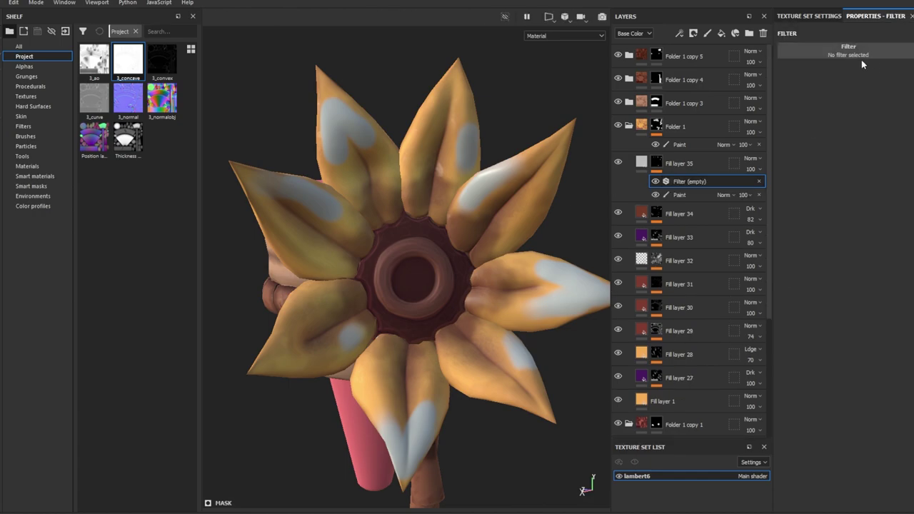
# Add and then remove a blur filter, and set Fill layer 35 to Overlay blending.
pyautogui.click(861, 59)
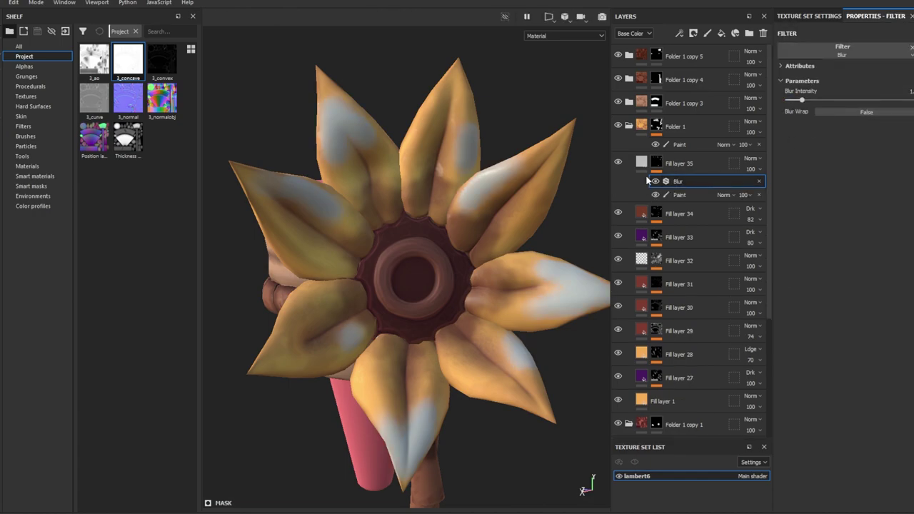
pyautogui.press('Delete')
pyautogui.click(749, 158)
pyautogui.click(759, 306)
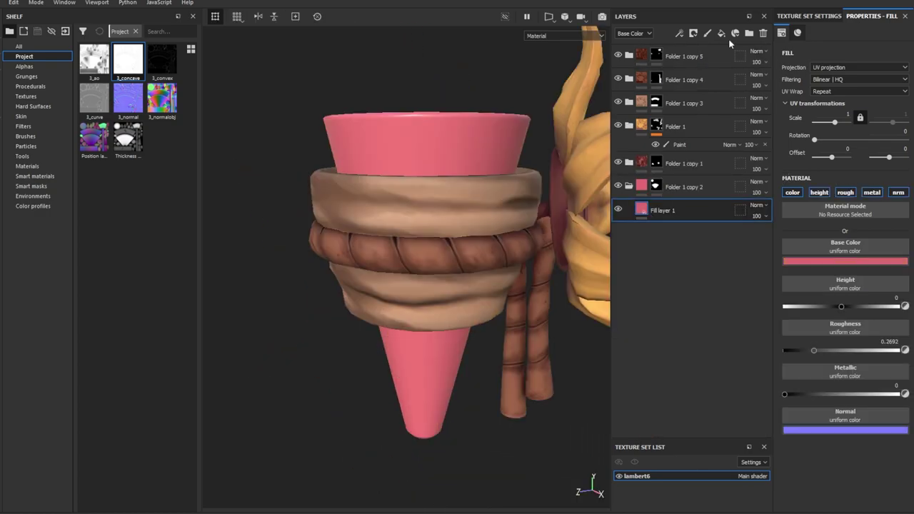
# Mask Fill layer 36 with Grunge Map 007 at balance 0.39 on an Overlay 47% layer.
pyautogui.click(26, 76)
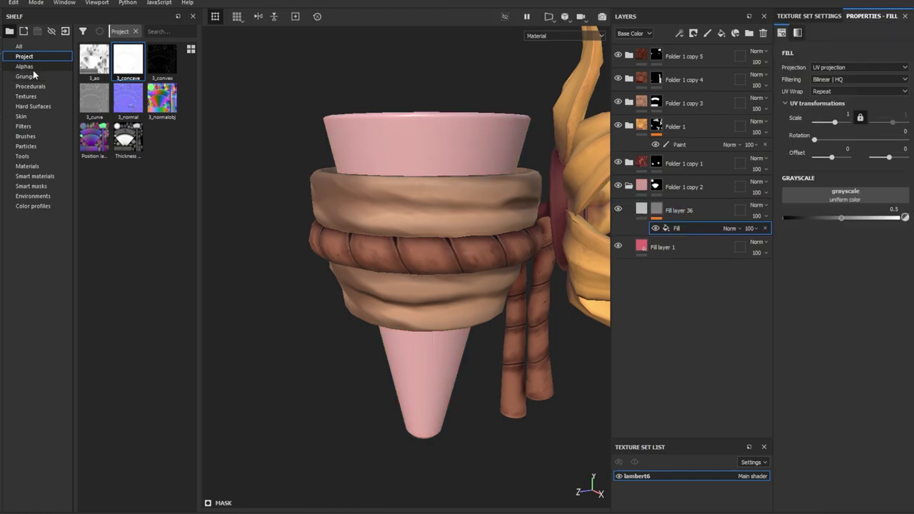
pyautogui.write('007')
pyautogui.moveTo(93, 60); pyautogui.dragTo(791, 215)
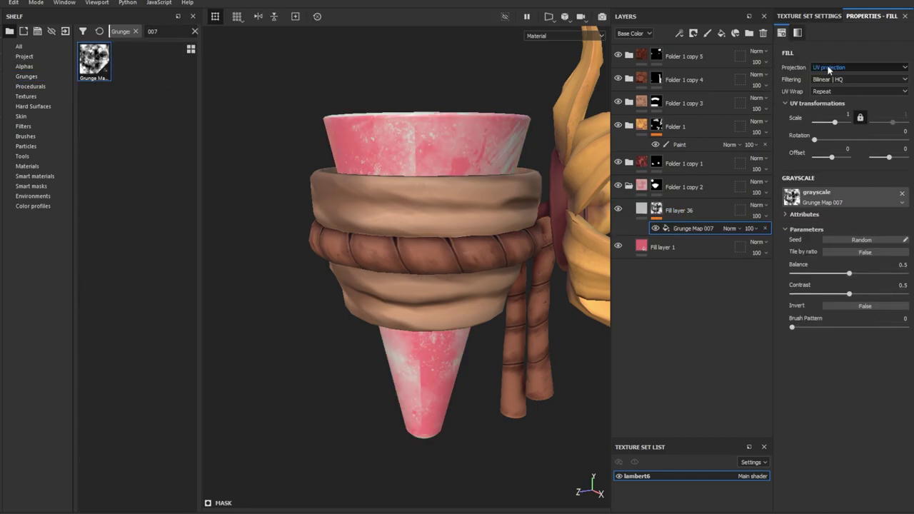
pyautogui.write('39')
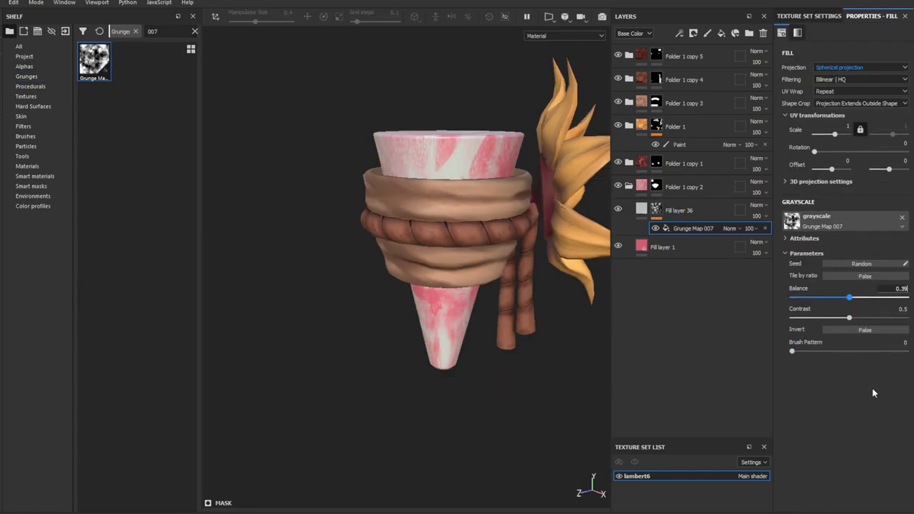
pyautogui.press('Tab')
pyautogui.write('0.')
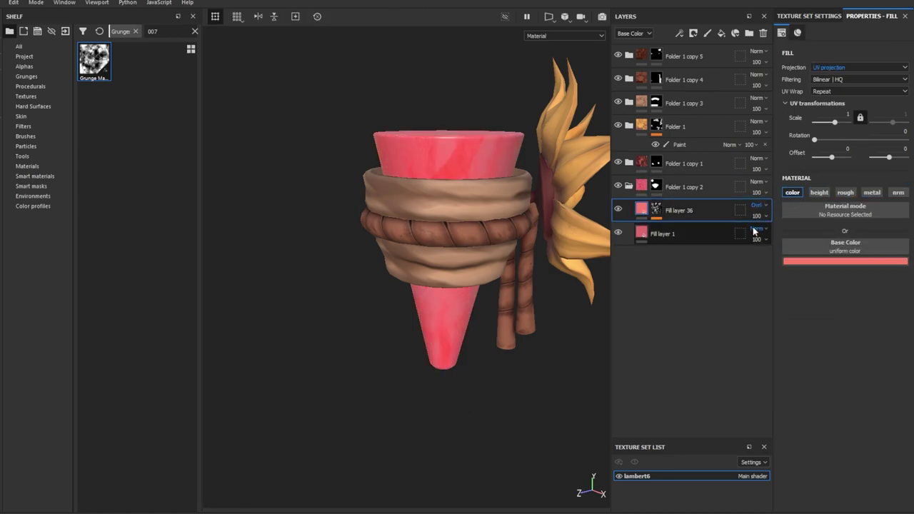
# Add Fill layer 37 with an inverted Position generator mask, balance raised to lighten the cone top.
pyautogui.click(721, 33)
pyautogui.rightClick(703, 210)
pyautogui.click(703, 271)
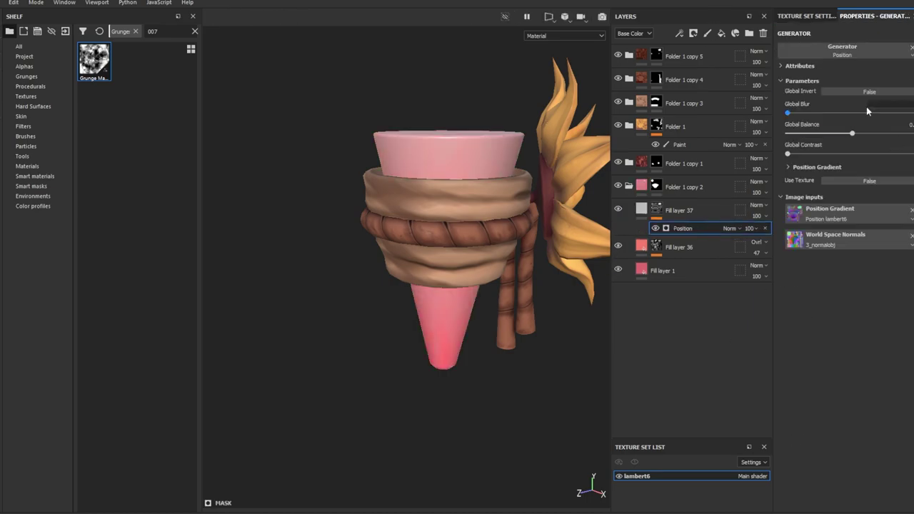
pyautogui.moveTo(852, 133); pyautogui.dragTo(874, 133)
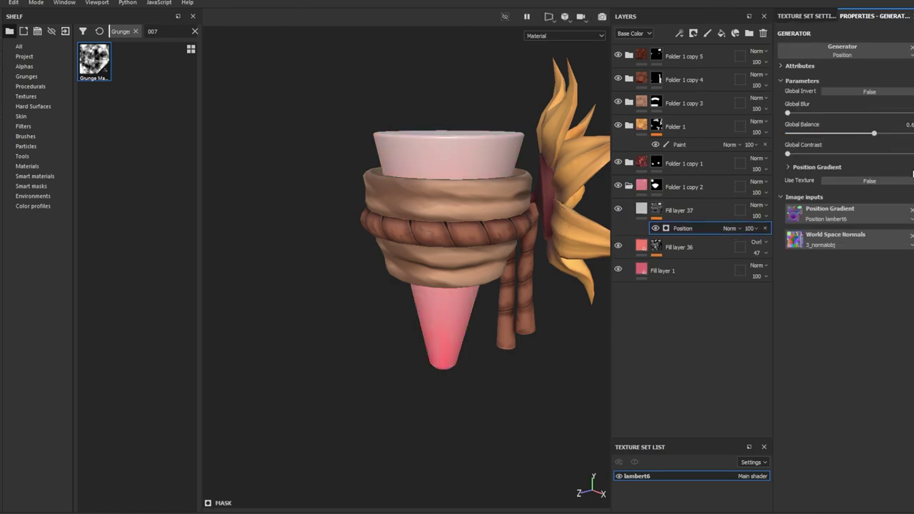
pyautogui.click(902, 93)
pyautogui.press('m')
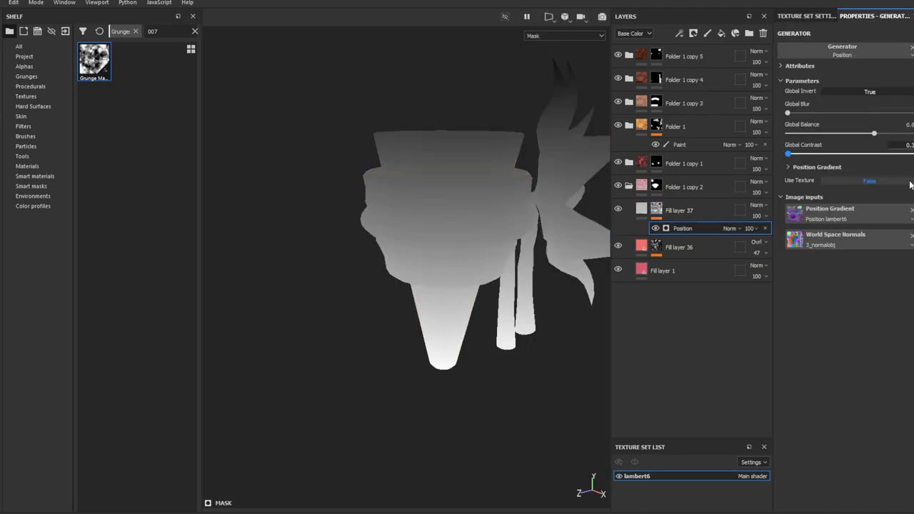
# Paint the cone's top face into Fill layer 37's mask with polygon fill.
pyautogui.click(706, 33)
pyautogui.press('4')
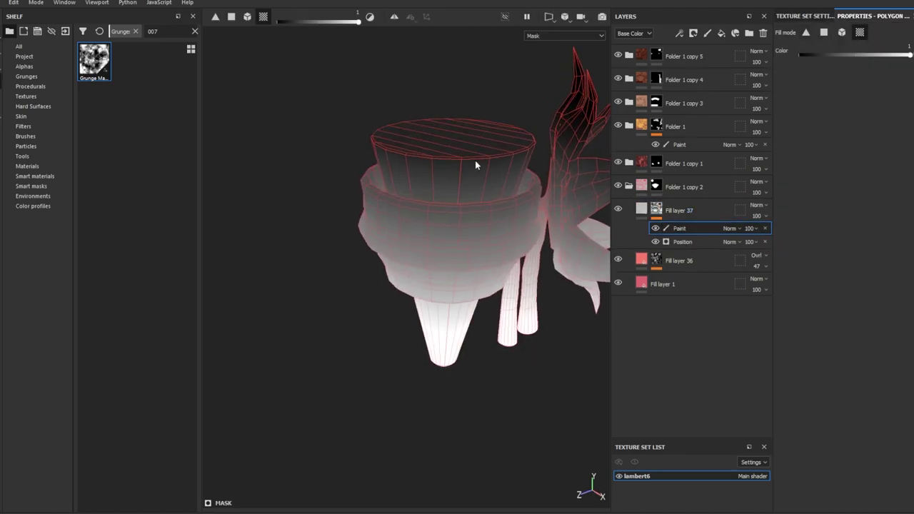
pyautogui.click(475, 164)
pyautogui.click(678, 242)
pyautogui.click(641, 209)
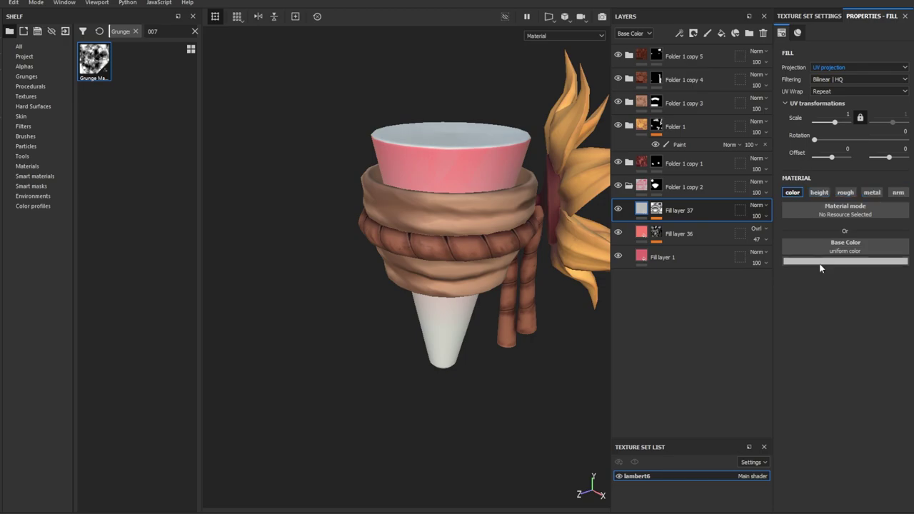
pyautogui.hotkey('ctrl', 'z')
# Add Fill layer 38 with a black mask filled by Grunge Map 004.
pyautogui.click(721, 33)
pyautogui.press('4')
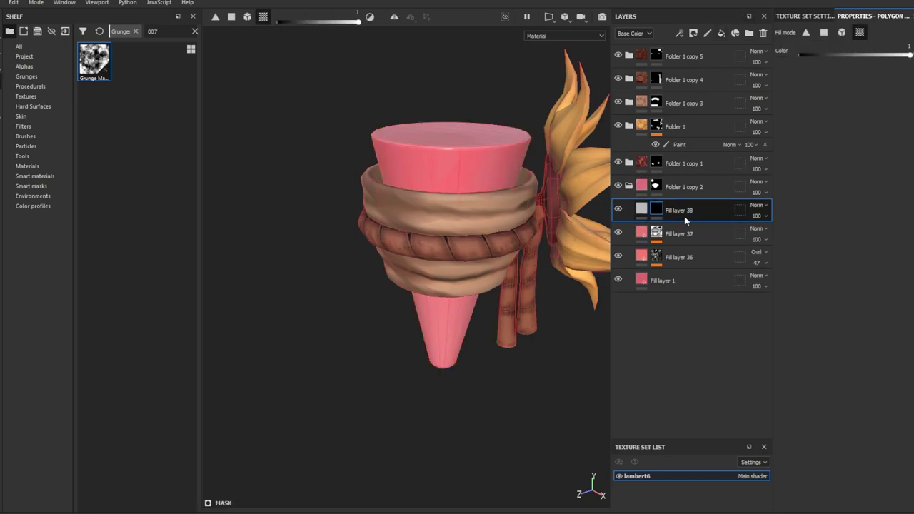
pyautogui.rightClick(685, 221)
pyautogui.click(707, 361)
pyautogui.click(168, 33)
pyautogui.press('BackSpace')
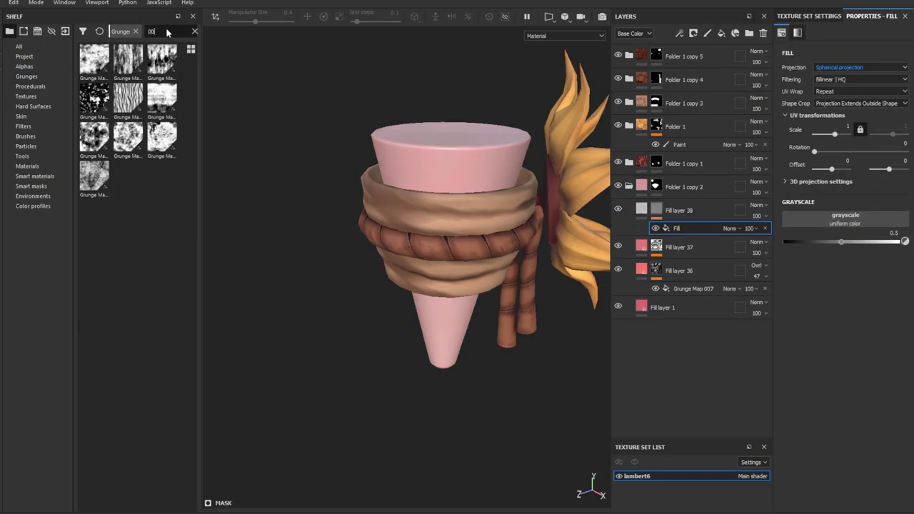
pyautogui.write('4')
pyautogui.moveTo(94, 61); pyautogui.dragTo(793, 222)
pyautogui.press('Tab')
pyautogui.write('0.2')
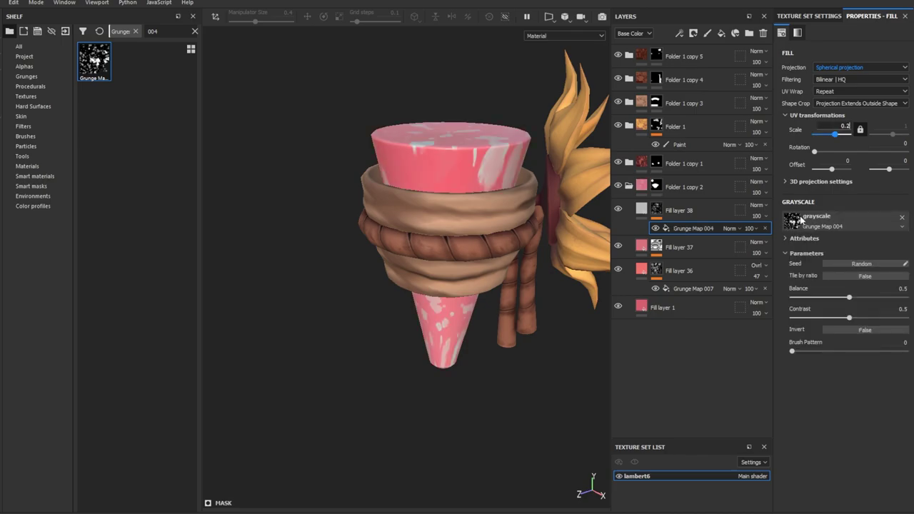
# Set the grunge UV scale to 0.31, randomize its seed, then undo the Blur Slope and grunge.
pyautogui.write('0.31')
pyautogui.press('Return')
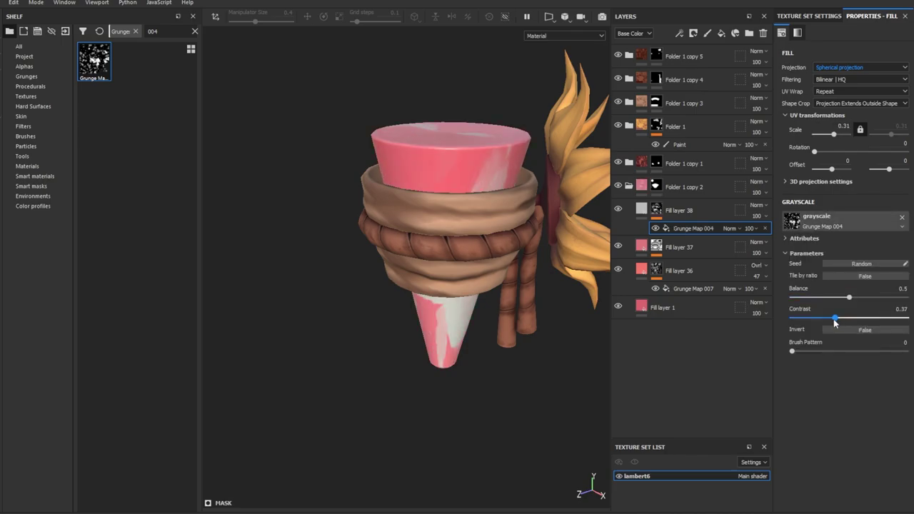
pyautogui.click(874, 264)
pyautogui.click(874, 264)
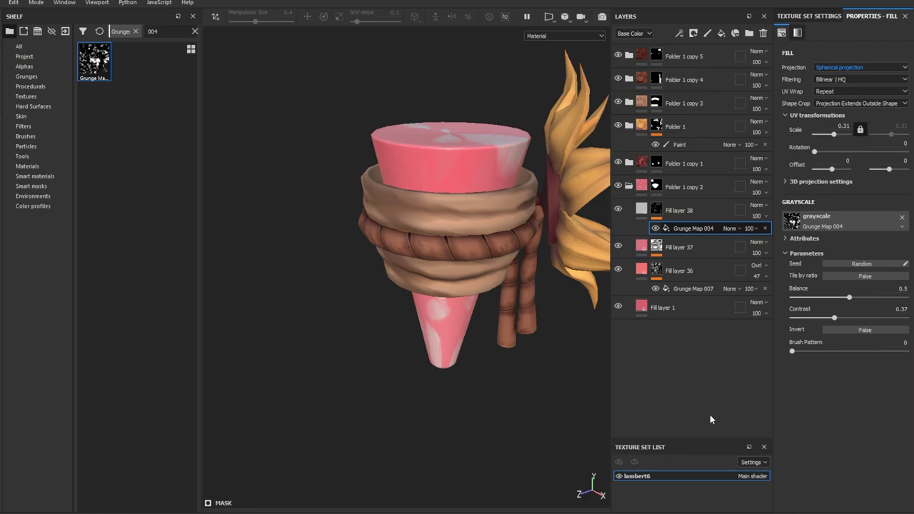
pyautogui.click(679, 33)
pyautogui.click(843, 50)
pyautogui.hotkey('ctrl', 'z')
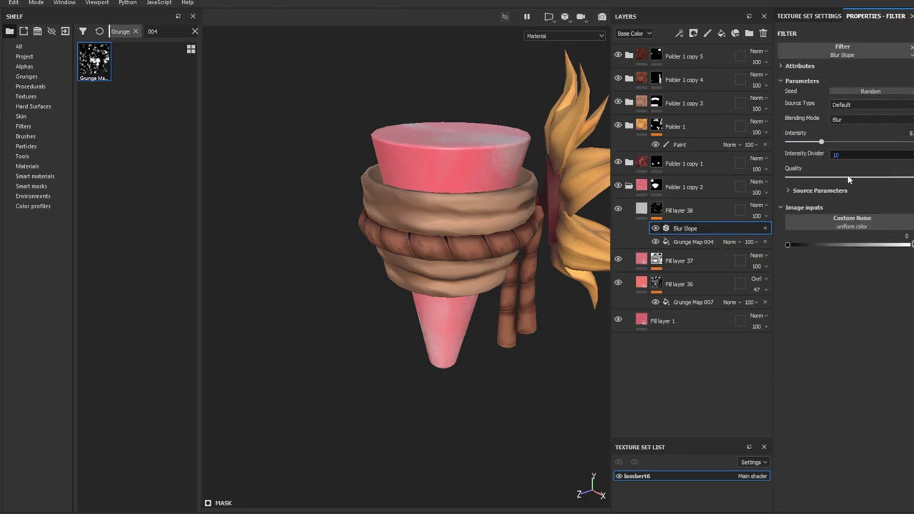
pyautogui.hotkey('ctrl', 'z')
pyautogui.hotkey('ctrl', 'z')
pyautogui.hotkey('ctrl', 'z')
pyautogui.hotkey('ctrl', 'z')
# Add a black-masked fill layer and paint a pale patch onto the cone tip.
pyautogui.click(721, 33)
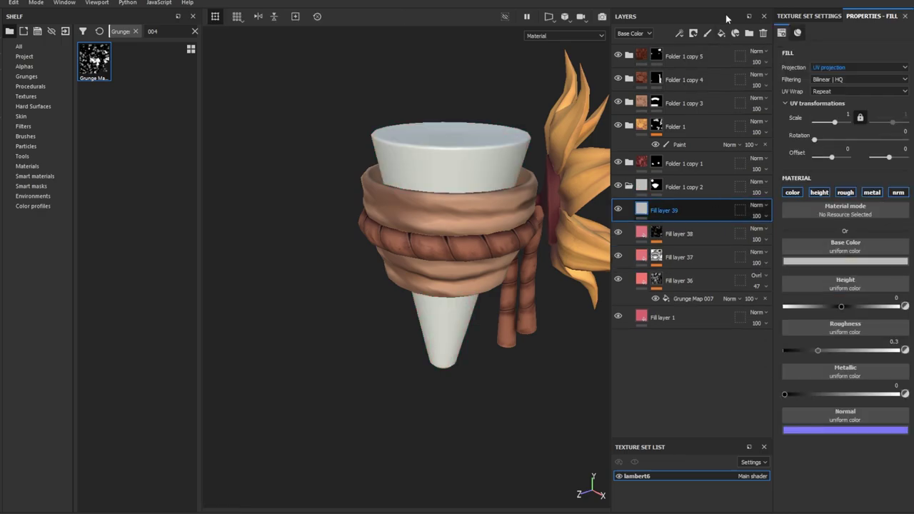
pyautogui.click(734, 33)
pyautogui.press('4')
pyautogui.press('1')
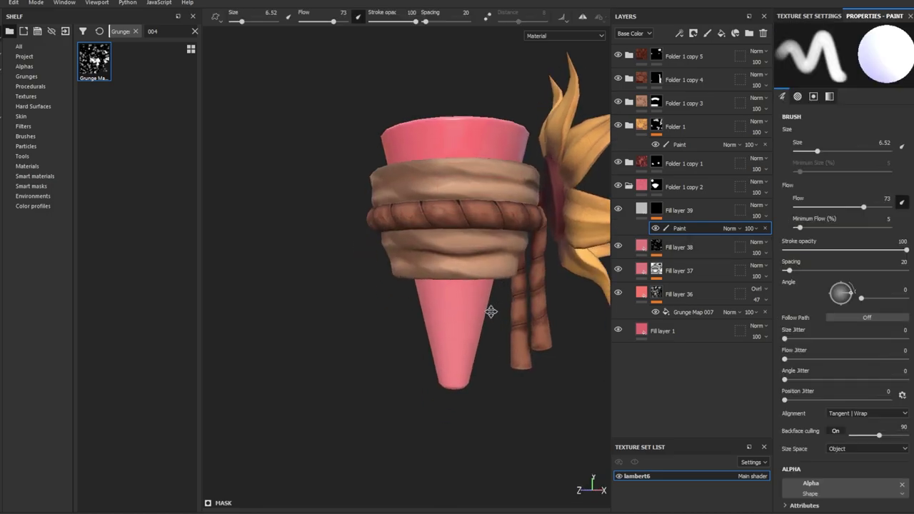
pyautogui.moveTo(486, 309)
pyautogui.keyDown('alt'); pyautogui.mouseDown()
pyautogui.moveTo(460, 293)
pyautogui.moveTo(467, 214)
pyautogui.moveTo(456, 228)
pyautogui.mouseUp(); pyautogui.keyUp('alt')
pyautogui.moveTo(443, 222)
pyautogui.mouseDown()
pyautogui.moveTo(410, 186)
pyautogui.moveTo(454, 312)
pyautogui.moveTo(459, 265)
pyautogui.moveTo(419, 276)
pyautogui.moveTo(418, 243)
pyautogui.mouseUp()
pyautogui.press(']')
pyautogui.press(']')
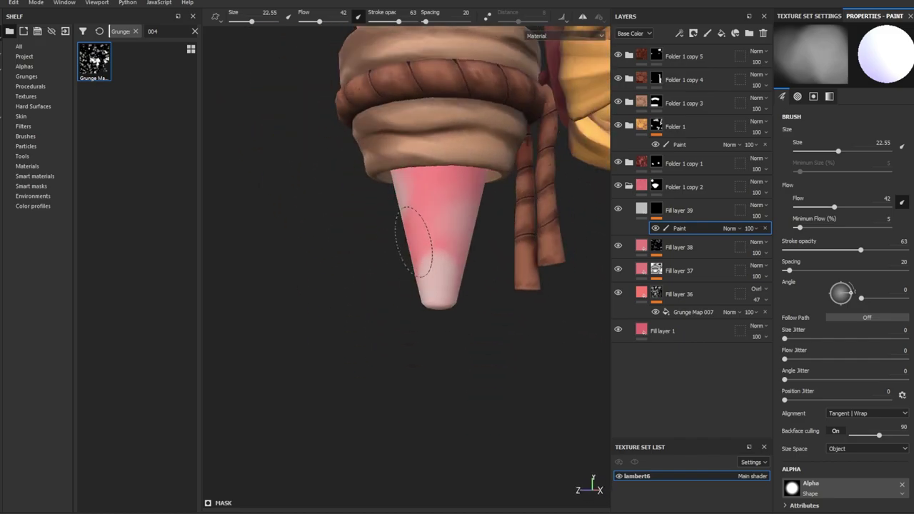
# Make Fill layer 39 color-only pink, add an Emissive channel and enable emission on it.
pyautogui.click(641, 209)
pyautogui.click(791, 193)
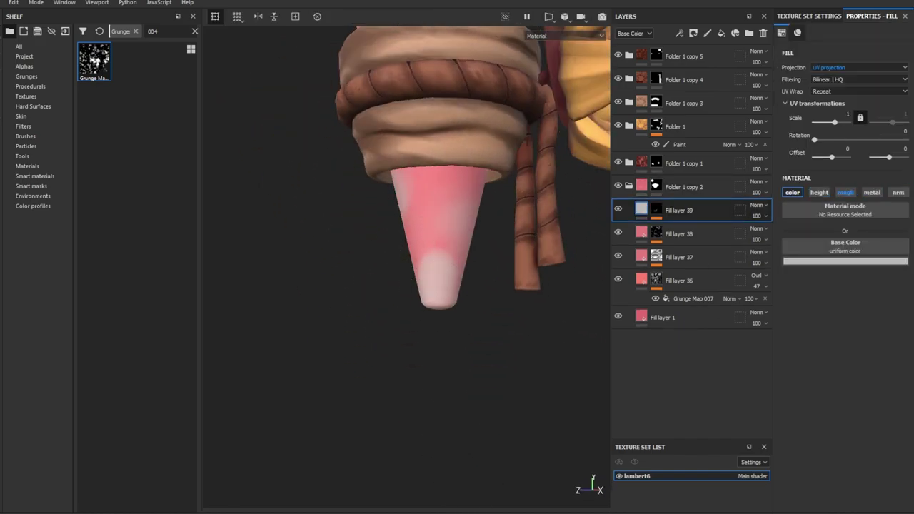
pyautogui.click(828, 17)
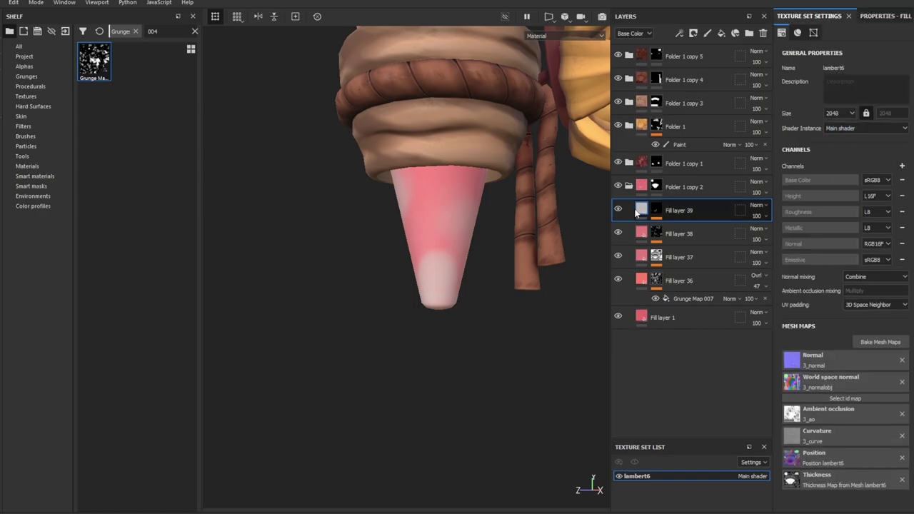
pyautogui.click(886, 16)
pyautogui.click(898, 204)
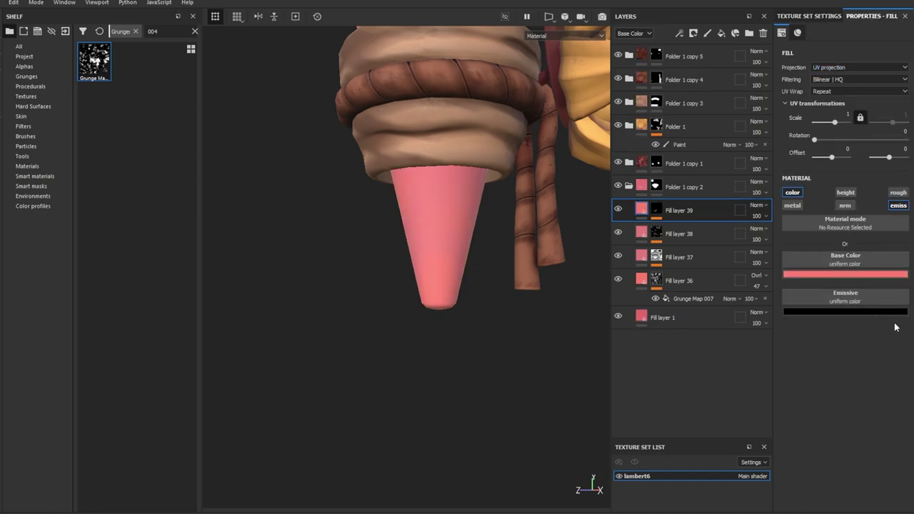
# Add Fill layer 40 above it with a black paintable mask.
pyautogui.click(721, 33)
pyautogui.click(694, 33)
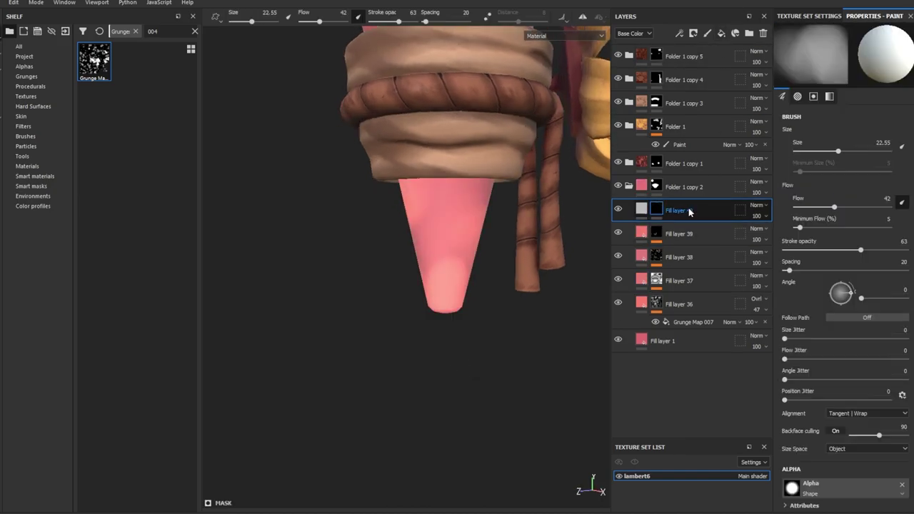
pyautogui.scroll(3, 465, 285)
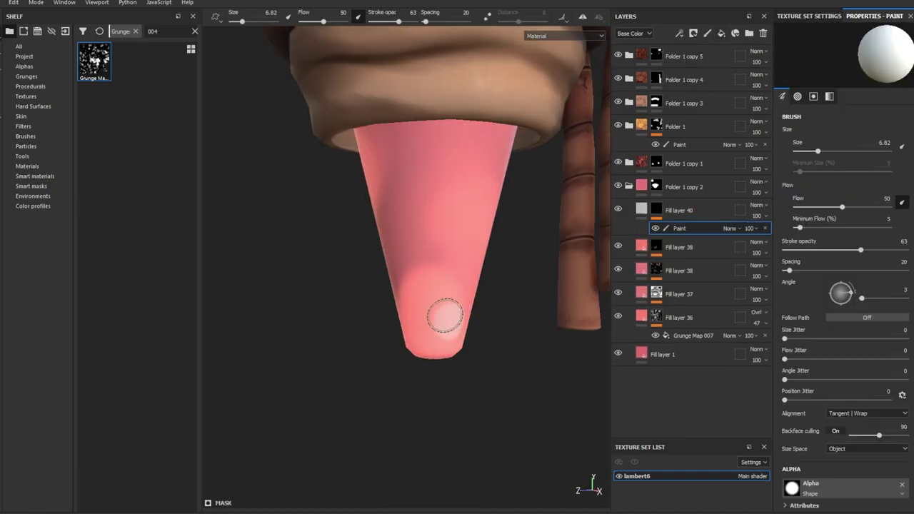
# Paint spots of varying size all around the cone on Fill layer 40's mask, then select that layer.
pyautogui.click(445, 315)
pyautogui.moveTo(432, 304)
pyautogui.mouseDown()
pyautogui.moveTo(448, 271)
pyautogui.moveTo(449, 320)
pyautogui.moveTo(422, 329)
pyautogui.moveTo(393, 316)
pyautogui.moveTo(422, 247)
pyautogui.moveTo(451, 267)
pyautogui.moveTo(449, 294)
pyautogui.moveTo(490, 217)
pyautogui.moveTo(448, 335)
pyautogui.moveTo(514, 327)
pyautogui.moveTo(461, 270)
pyautogui.moveTo(451, 310)
pyautogui.mouseUp()
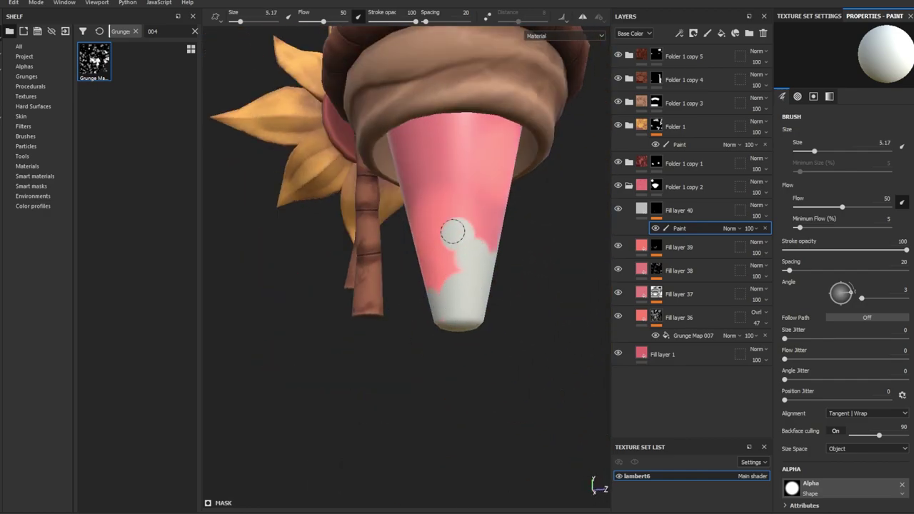
pyautogui.moveTo(452, 232)
pyautogui.keyDown('alt'); pyautogui.mouseDown()
pyautogui.moveTo(466, 194)
pyautogui.moveTo(420, 244)
pyautogui.mouseUp(); pyautogui.keyUp('alt')
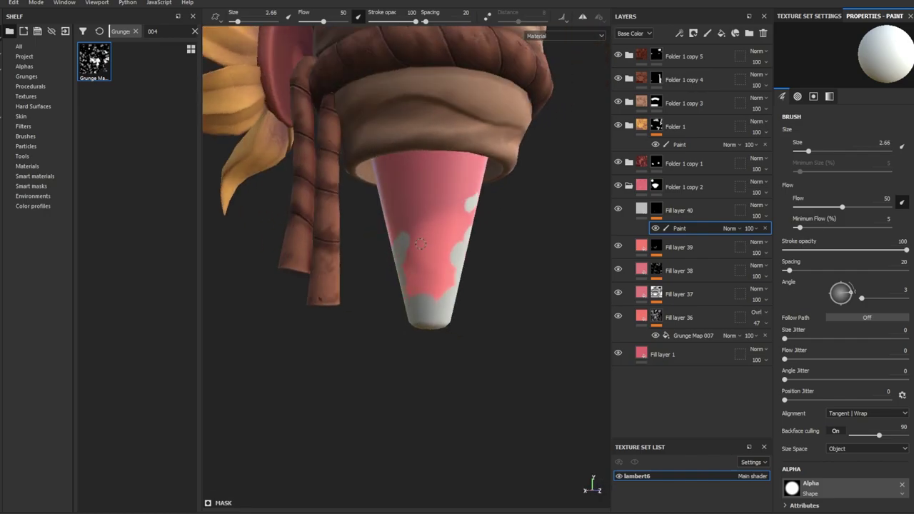
pyautogui.moveTo(429, 292)
pyautogui.keyDown('alt'); pyautogui.mouseDown()
pyautogui.moveTo(414, 250)
pyautogui.moveTo(423, 229)
pyautogui.moveTo(414, 227)
pyautogui.moveTo(421, 247)
pyautogui.mouseUp(); pyautogui.keyUp('alt')
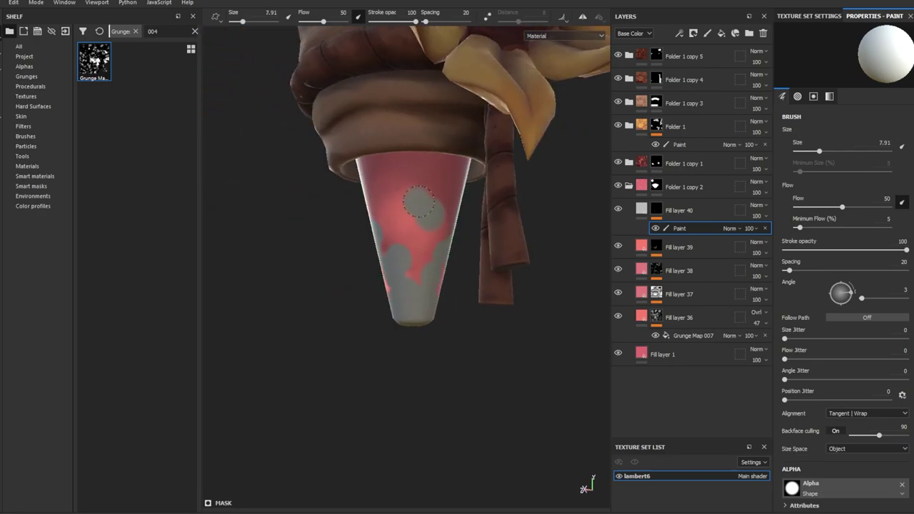
pyautogui.moveTo(420, 197)
pyautogui.keyDown('alt'); pyautogui.mouseDown()
pyautogui.moveTo(440, 226)
pyautogui.moveTo(426, 184)
pyautogui.moveTo(388, 247)
pyautogui.moveTo(524, 226)
pyautogui.mouseUp(); pyautogui.keyUp('alt')
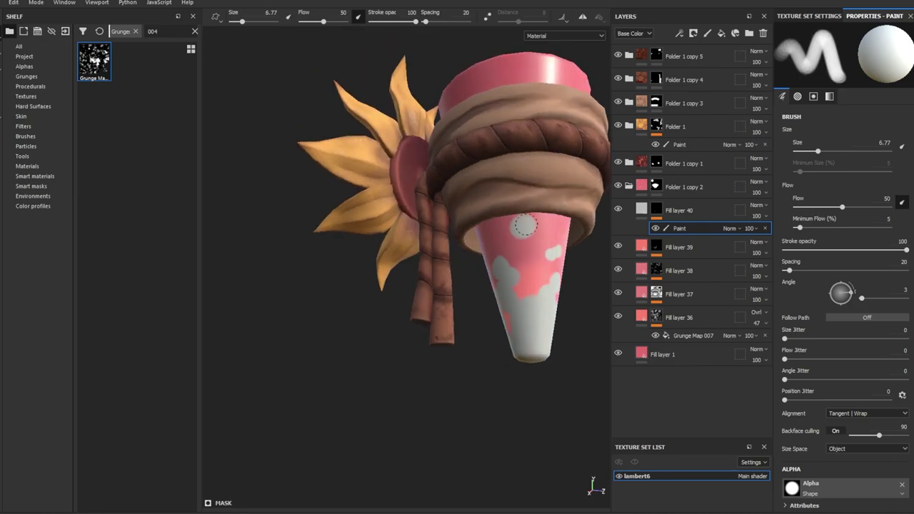
pyautogui.keyDown('ctrl'); pyautogui.moveTo(524, 226); pyautogui.dragTo(507, 227, button='right'); pyautogui.keyUp('ctrl')
pyautogui.moveTo(524, 235)
pyautogui.keyDown('alt'); pyautogui.mouseDown()
pyautogui.moveTo(408, 306)
pyautogui.moveTo(478, 274)
pyautogui.mouseUp(); pyautogui.keyUp('alt')
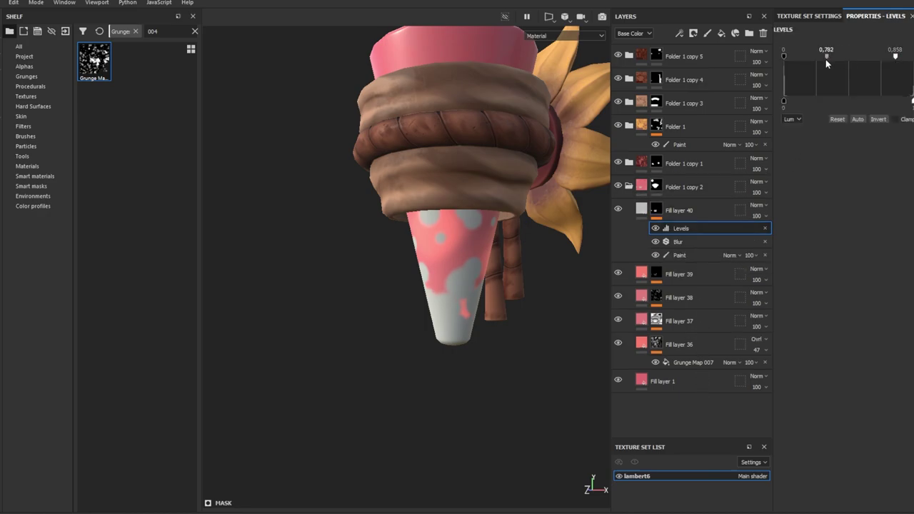
pyautogui.click(679, 210)
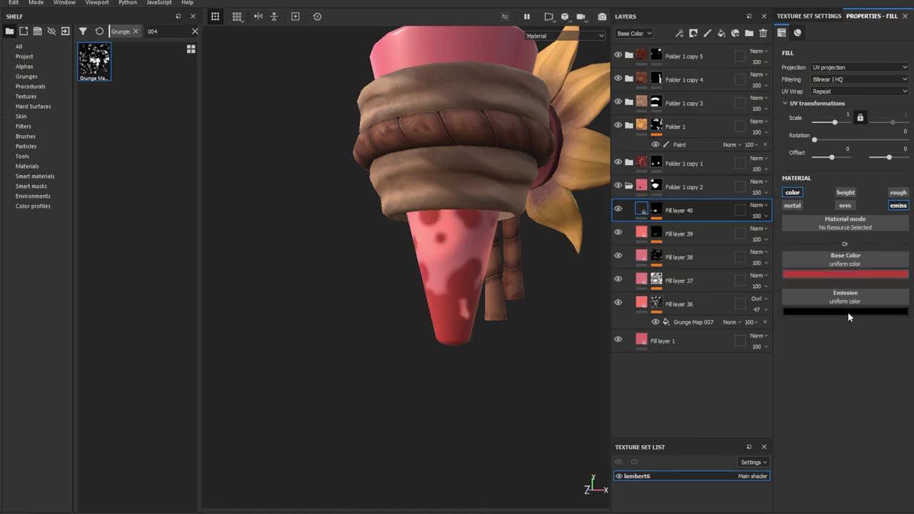
# Add Fill layer 41 below Fill layer 40 and paint its mask on the cone.
pyautogui.click(721, 33)
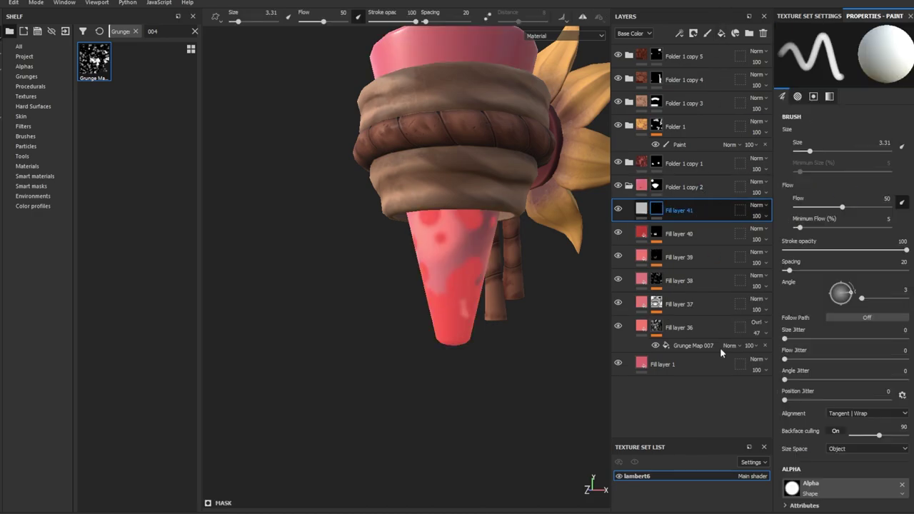
pyautogui.moveTo(679, 209); pyautogui.dragTo(682, 252)
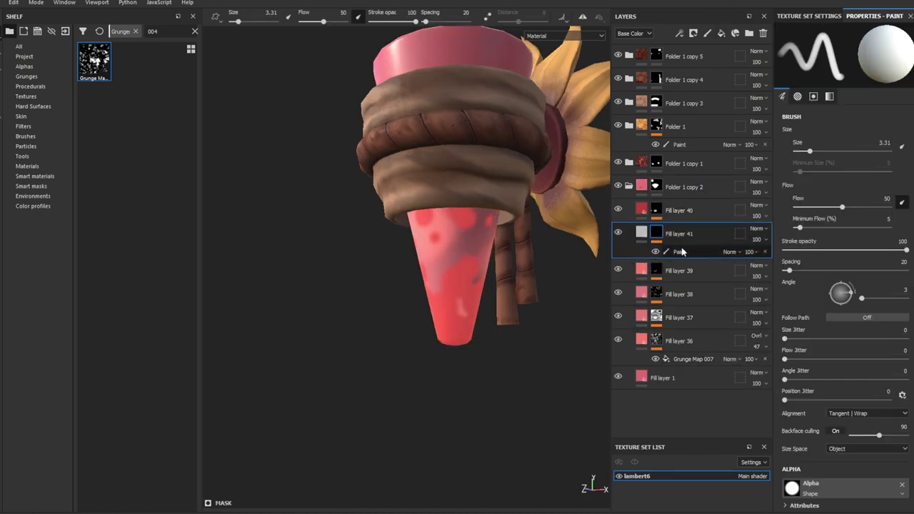
pyautogui.moveTo(460, 307)
pyautogui.keyDown('alt'); pyautogui.mouseDown()
pyautogui.moveTo(420, 289)
pyautogui.moveTo(422, 301)
pyautogui.moveTo(483, 282)
pyautogui.moveTo(469, 238)
pyautogui.moveTo(472, 288)
pyautogui.moveTo(394, 264)
pyautogui.mouseUp(); pyautogui.keyUp('alt')
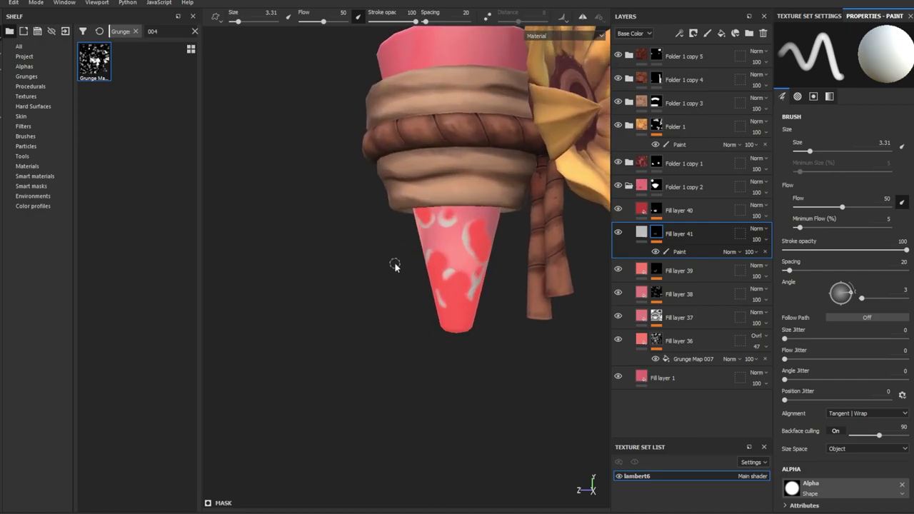
pyautogui.click(764, 251)
# Restore Fill layer 41's red colour, mask and Blur, plus the Fill layer 40 copy with Levels and Blur.
pyautogui.hotkey('ctrl', 'z')
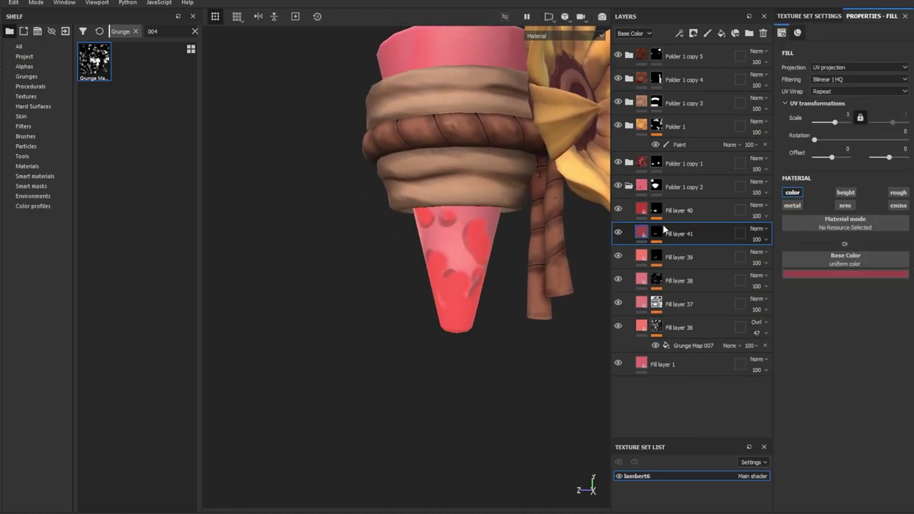
pyautogui.hotkey('ctrl', 'z')
pyautogui.hotkey('ctrl', 'z')
pyautogui.hotkey('ctrl', 'z')
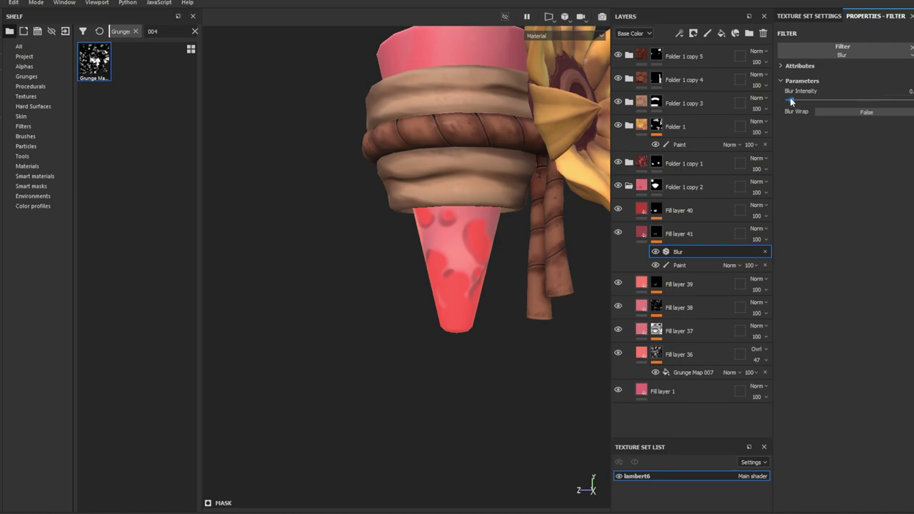
pyautogui.hotkey('ctrl', 'z')
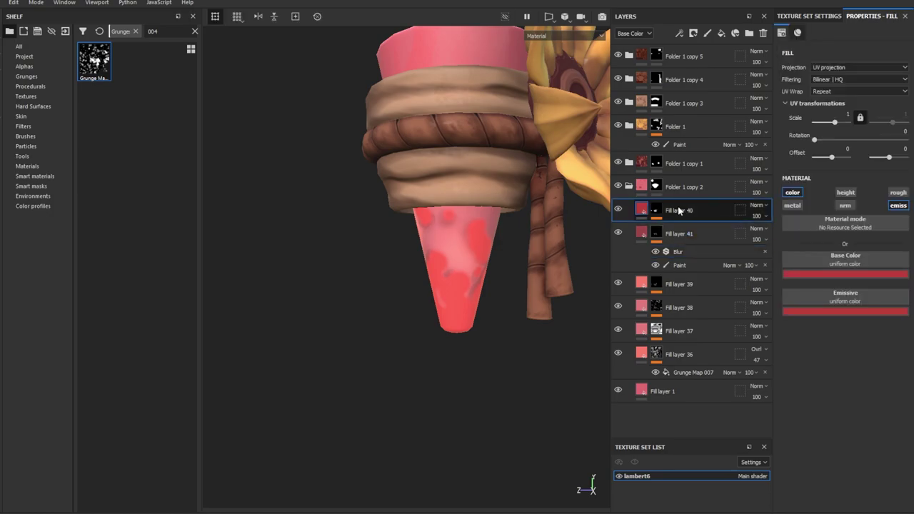
pyautogui.hotkey('ctrl', 'z')
pyautogui.hotkey('ctrl', 'z')
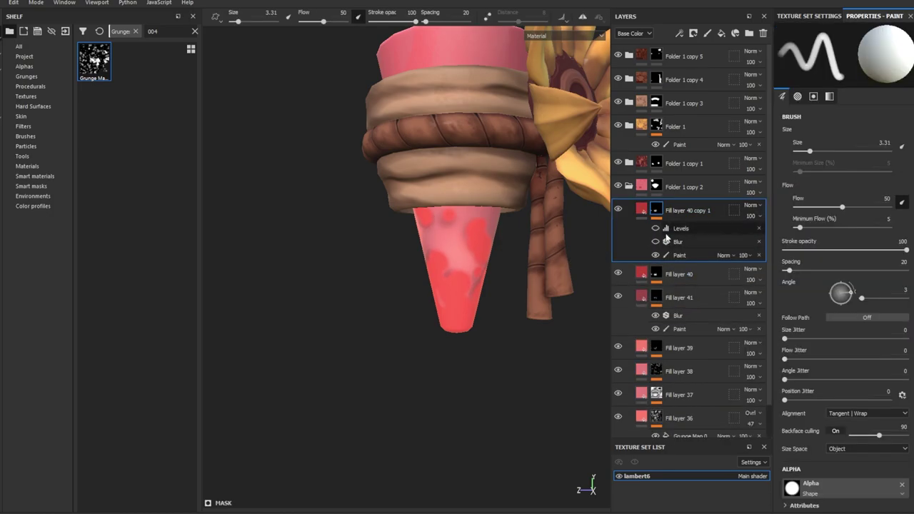
pyautogui.hotkey('ctrl', 'z')
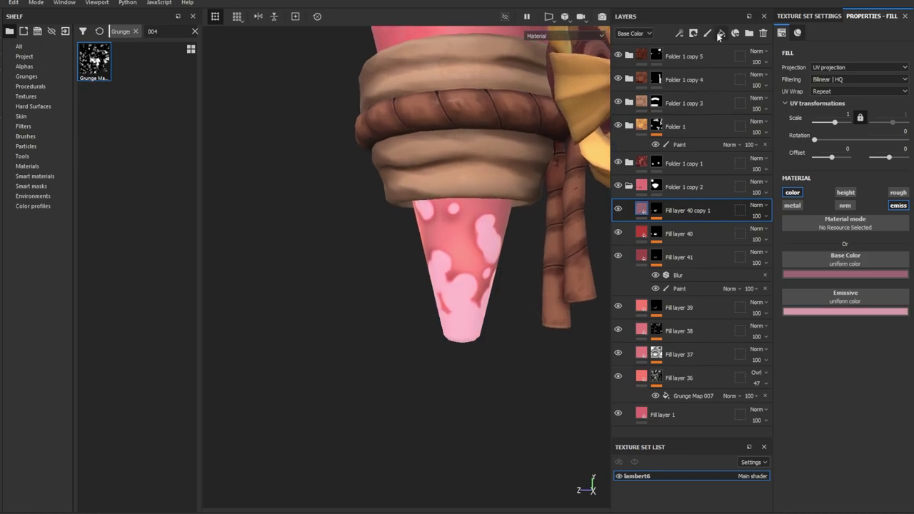
# Add Fill layer 42 with a paint mask and paint patches over the cone and its underside.
pyautogui.click(721, 33)
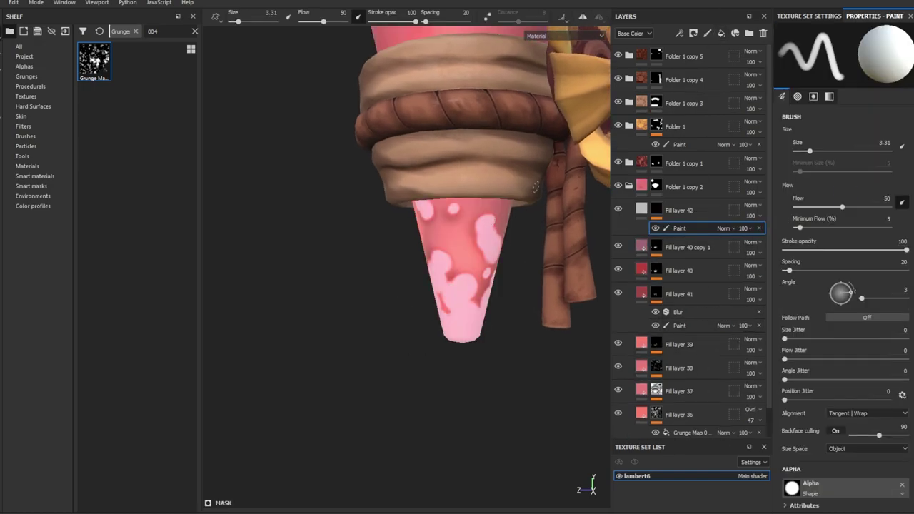
pyautogui.moveTo(500, 243)
pyautogui.keyDown('alt'); pyautogui.mouseDown()
pyautogui.moveTo(478, 227)
pyautogui.moveTo(488, 237)
pyautogui.moveTo(459, 338)
pyautogui.moveTo(432, 337)
pyautogui.mouseUp(); pyautogui.keyUp('alt')
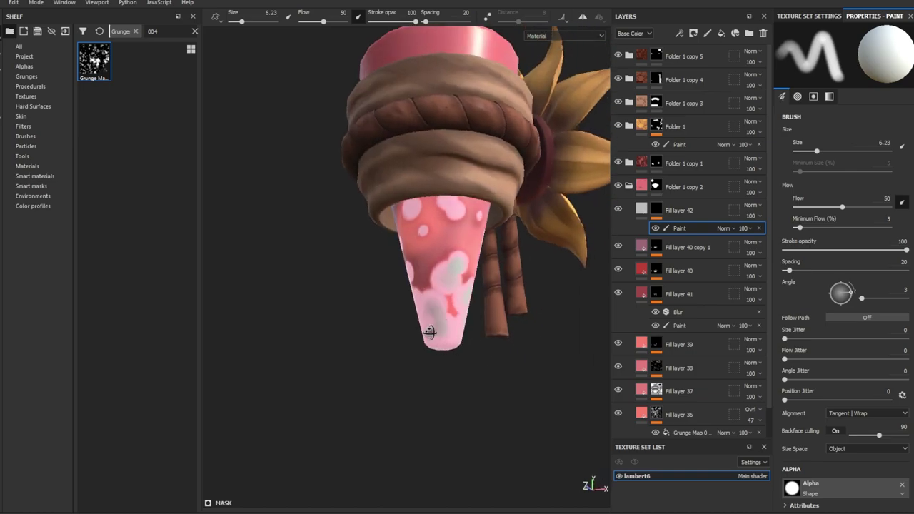
pyautogui.moveTo(422, 268)
pyautogui.keyDown('alt'); pyautogui.mouseDown()
pyautogui.moveTo(429, 243)
pyautogui.moveTo(437, 283)
pyautogui.moveTo(385, 265)
pyautogui.moveTo(402, 311)
pyautogui.moveTo(434, 341)
pyautogui.moveTo(397, 315)
pyautogui.moveTo(350, 191)
pyautogui.moveTo(389, 296)
pyautogui.moveTo(418, 336)
pyautogui.moveTo(396, 241)
pyautogui.mouseUp(); pyautogui.keyUp('alt')
pyautogui.press('[')
pyautogui.press('[')
pyautogui.press(']')
pyautogui.press(']')
pyautogui.press(']')
pyautogui.press('[')
pyautogui.press('[')
pyautogui.press(']')
pyautogui.press(']')
pyautogui.press(']')
pyautogui.press(']')
pyautogui.press(']')
pyautogui.press(']')
pyautogui.press('[')
pyautogui.press('[')
pyautogui.press('[')
# Paste pink Base Color and Emissive settings onto Fill layer 42.
pyautogui.click(700, 211)
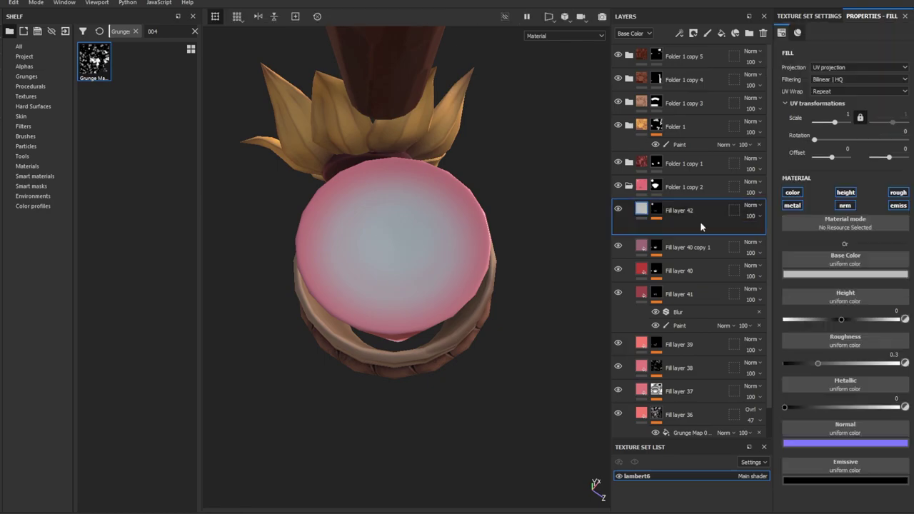
pyautogui.hotkey('ctrl', 'v')
pyautogui.hotkey('ctrl', 'v')
pyautogui.moveTo(407, 393)
pyautogui.keyDown('alt'); pyautogui.mouseDown()
pyautogui.moveTo(454, 325)
pyautogui.moveTo(484, 379)
pyautogui.mouseUp(); pyautogui.keyUp('alt')
pyautogui.scroll(3, 415, 409)
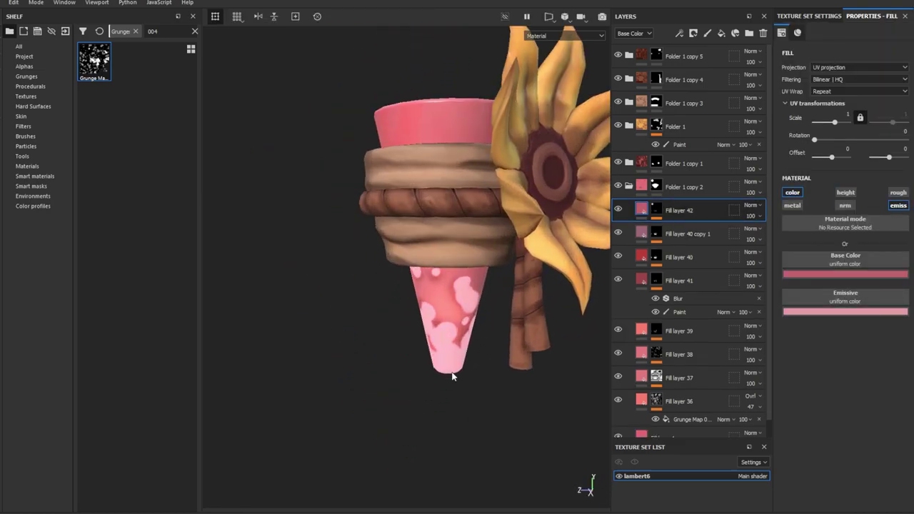